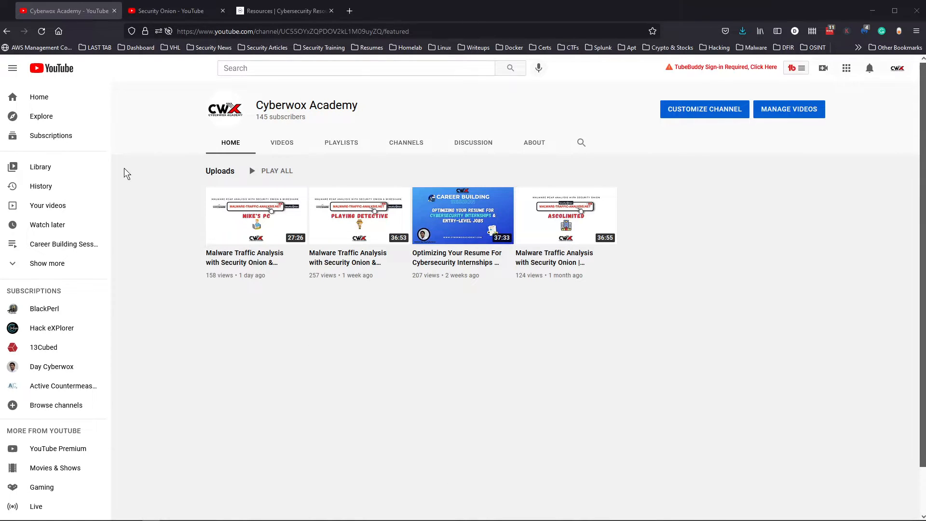
Step: Look through the Day Cyberwox channel's home page from its Security Onion playlist, then reopen the full Security Onion playlist
{"action": "left_click", "coordinate": [207, 12]}
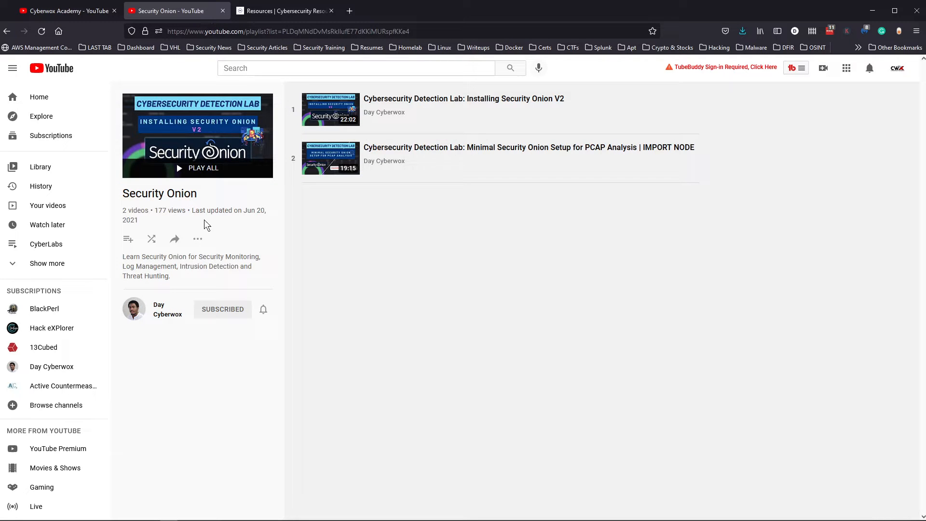
{"action": "left_click", "coordinate": [139, 308]}
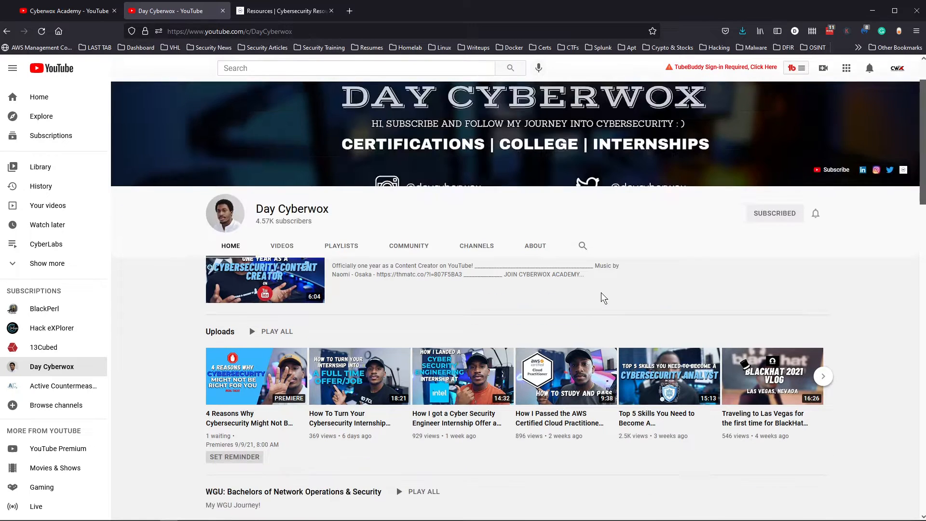
{"action": "scroll", "coordinate": [603, 309], "scroll_direction": "down", "scroll_amount": 1}
{"action": "scroll", "coordinate": [299, 332], "scroll_direction": "down", "scroll_amount": 7}
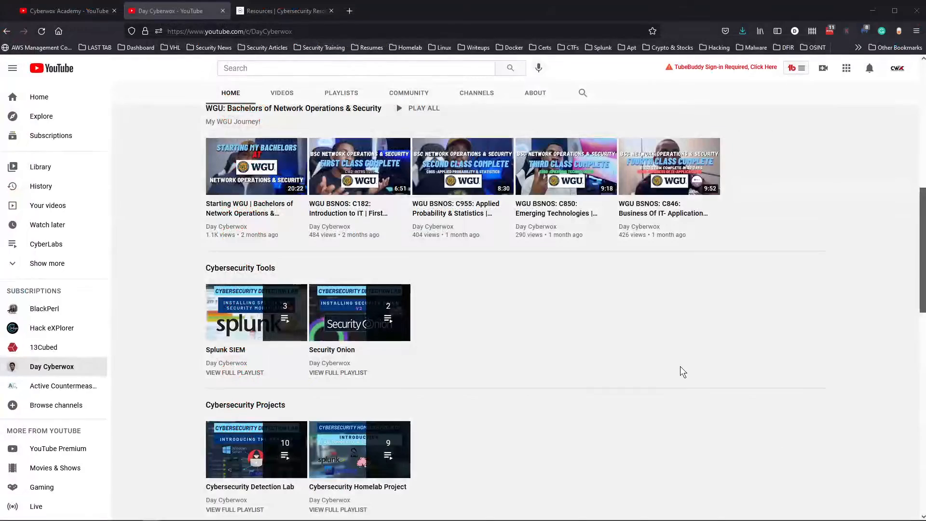
{"action": "scroll", "coordinate": [680, 366], "scroll_direction": "up", "scroll_amount": 10}
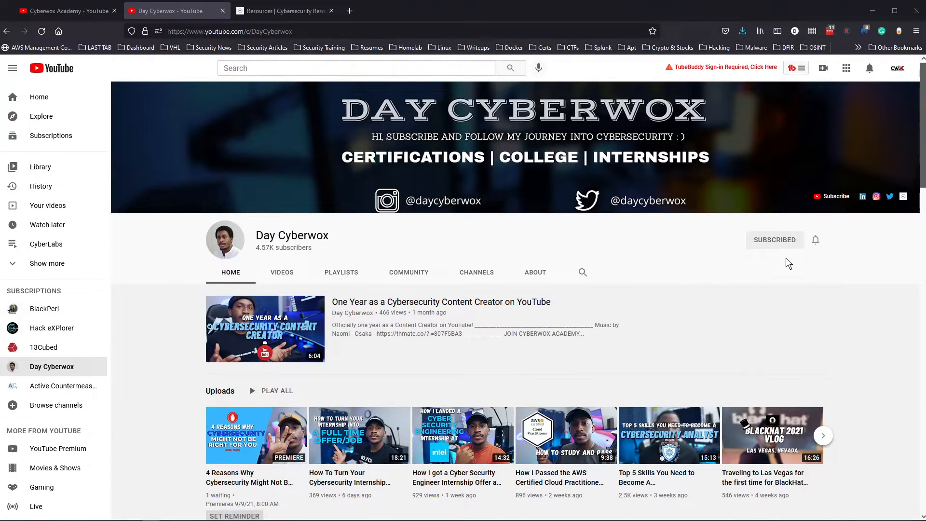
{"action": "scroll", "coordinate": [511, 391], "scroll_direction": "down", "scroll_amount": 8}
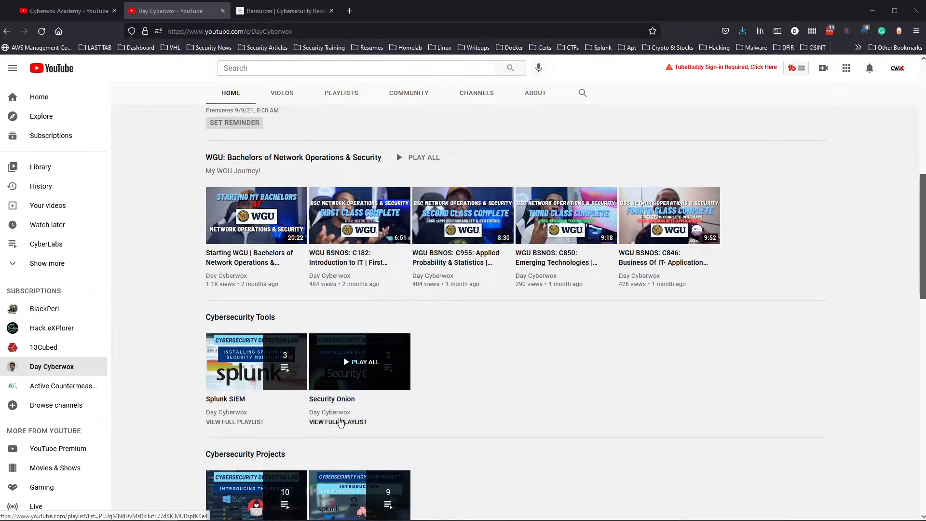
{"action": "left_click", "coordinate": [343, 422]}
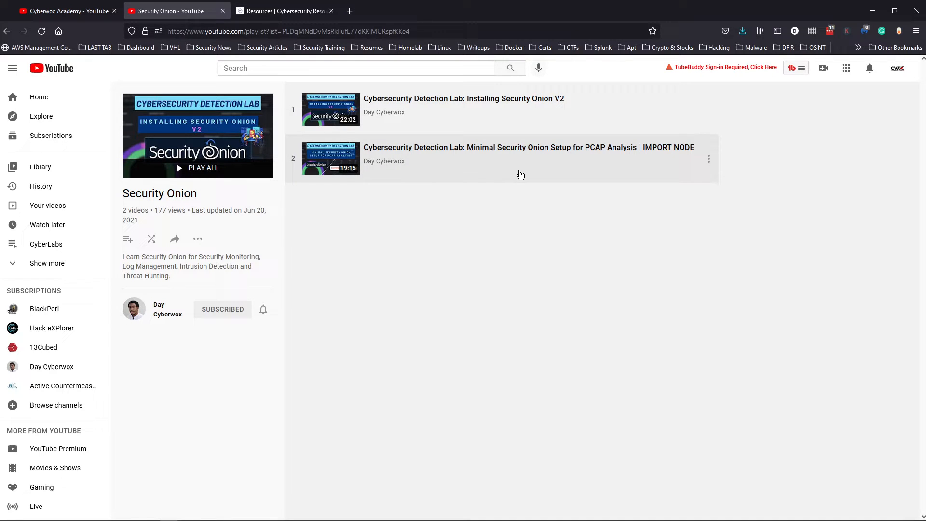
Step: Browse the resources page on the Cyberwox Academy website
{"action": "left_click", "coordinate": [289, 20]}
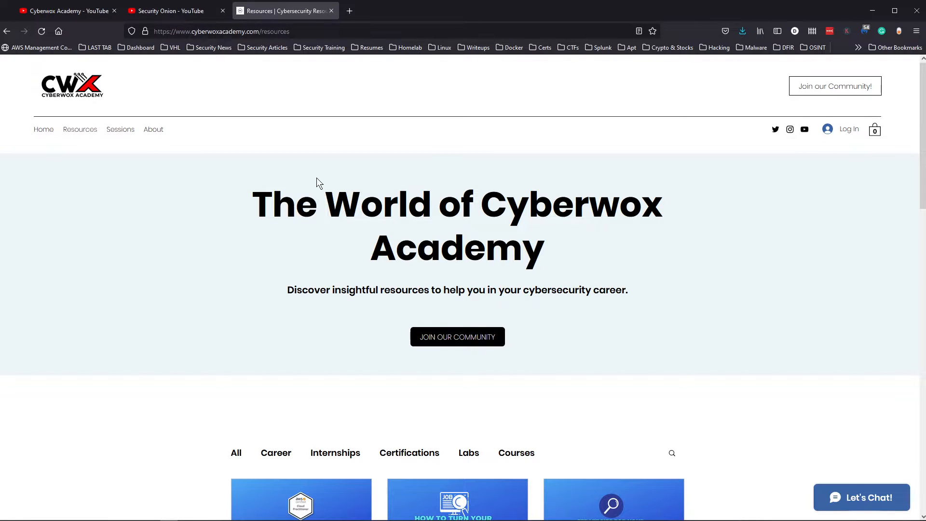
{"action": "scroll", "coordinate": [230, 285], "scroll_direction": "down", "scroll_amount": 3}
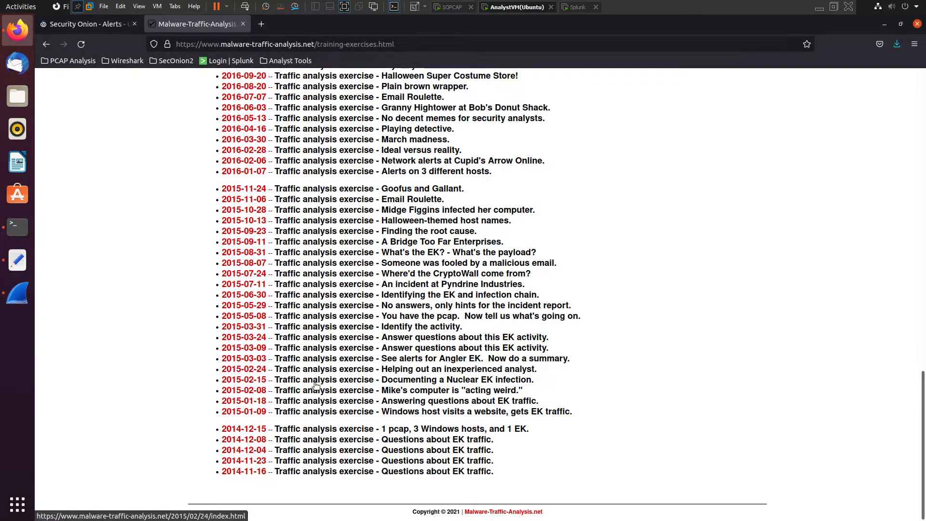
Step: Open the 2015-02-24 "Helping out an inexperienced analyst" exercise in a new tab and close the training exercises list
{"action": "middle_click", "coordinate": [396, 372]}
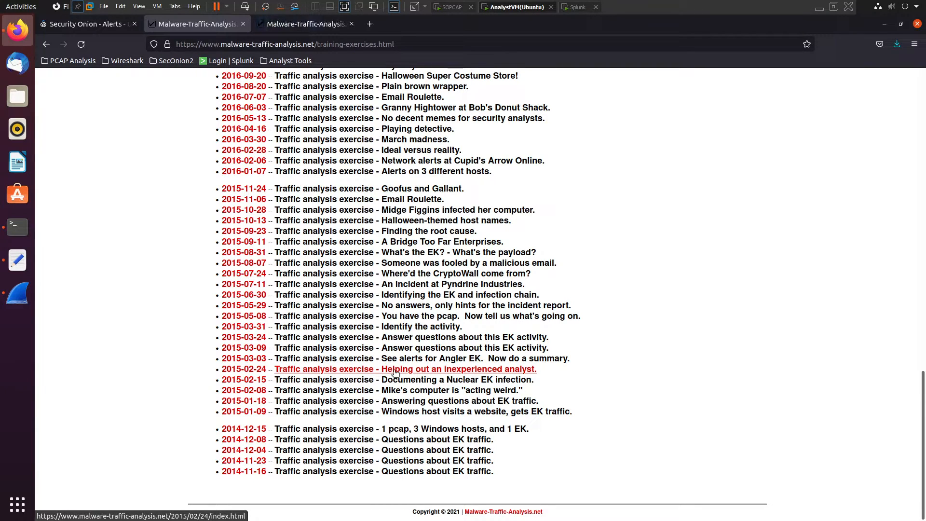
{"action": "left_click", "coordinate": [273, 26]}
{"action": "left_click", "coordinate": [242, 24]}
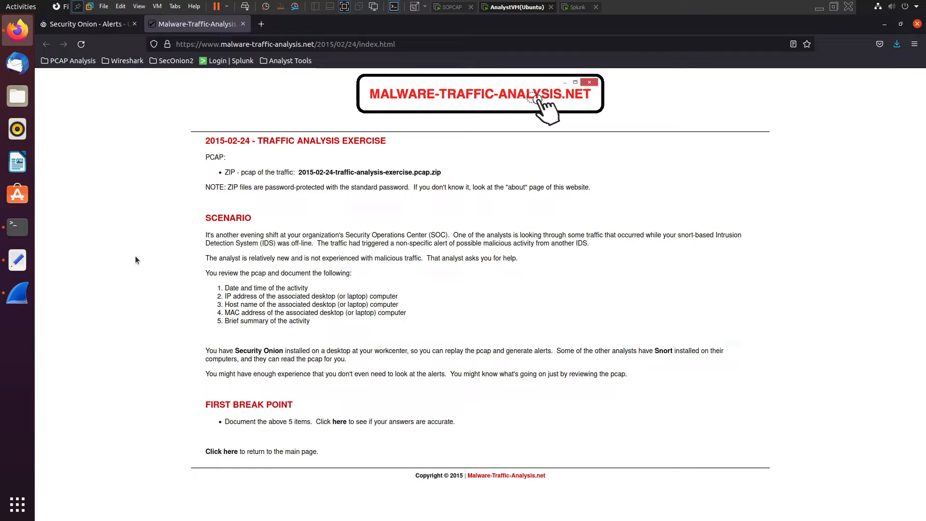
Step: Group the Security Onion alerts by name and module and look through the triggered rules
{"action": "left_click", "coordinate": [85, 24]}
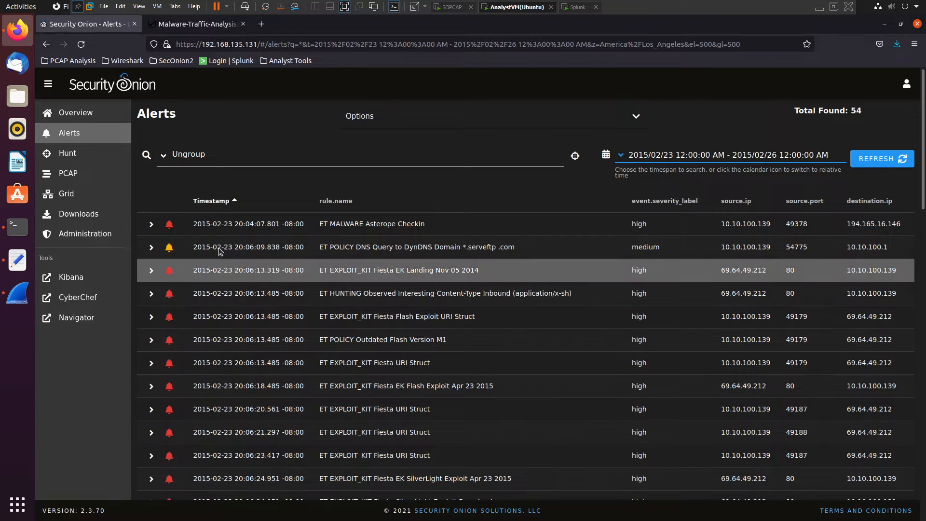
{"action": "left_click", "coordinate": [163, 156]}
{"action": "left_click", "coordinate": [215, 176]}
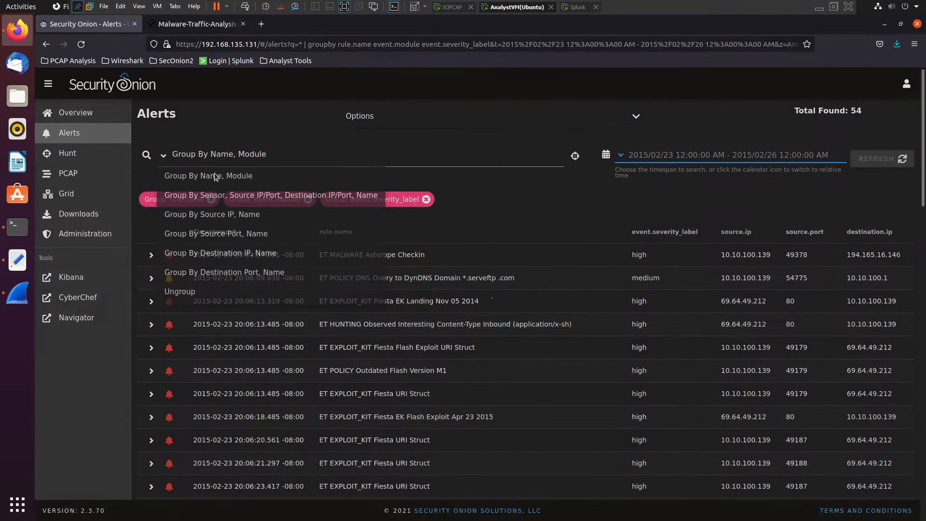
{"action": "scroll", "coordinate": [242, 389], "scroll_direction": "down", "scroll_amount": 3}
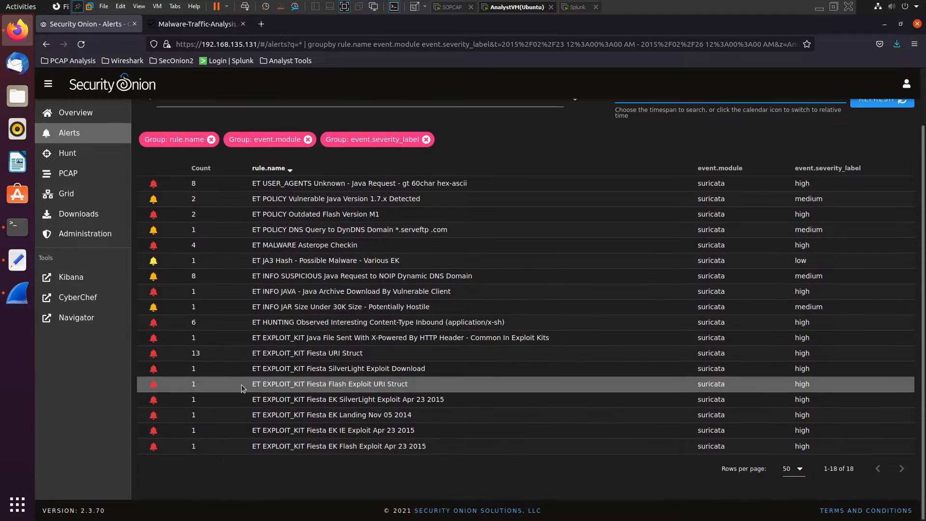
{"action": "scroll", "coordinate": [242, 389], "scroll_direction": "up", "scroll_amount": 3}
Step: Review the 2015-02-24 exercise's scenario and questions alongside the grouped Security Onion alerts
{"action": "left_click", "coordinate": [180, 26]}
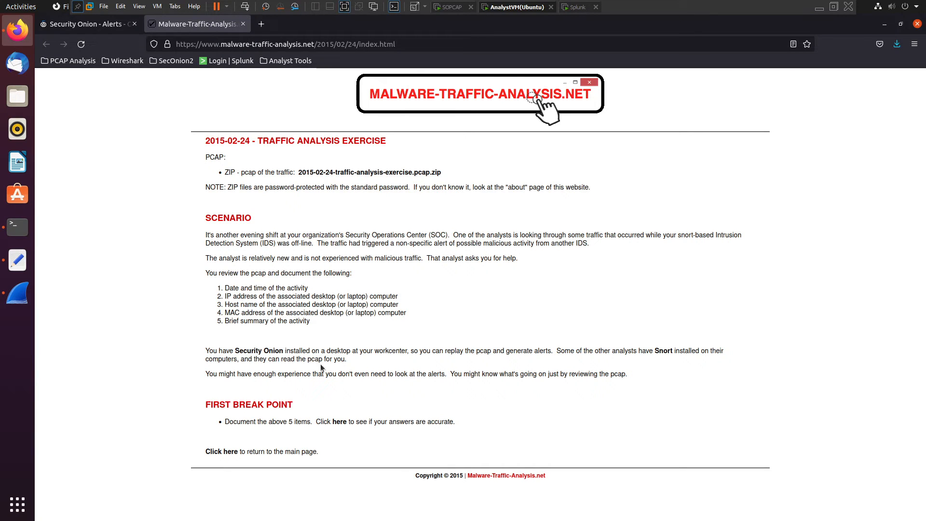
{"action": "left_click", "coordinate": [109, 27]}
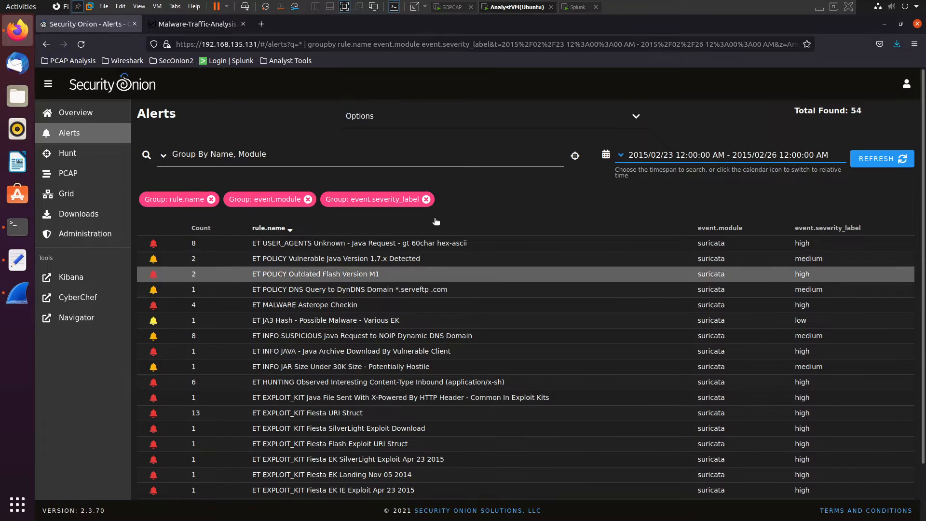
{"action": "left_click", "coordinate": [201, 28]}
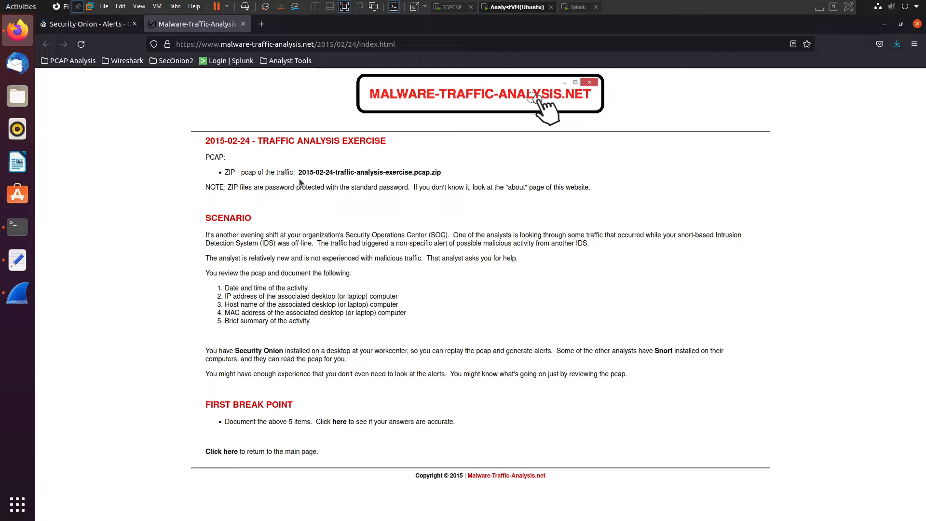
{"action": "left_click", "coordinate": [88, 25]}
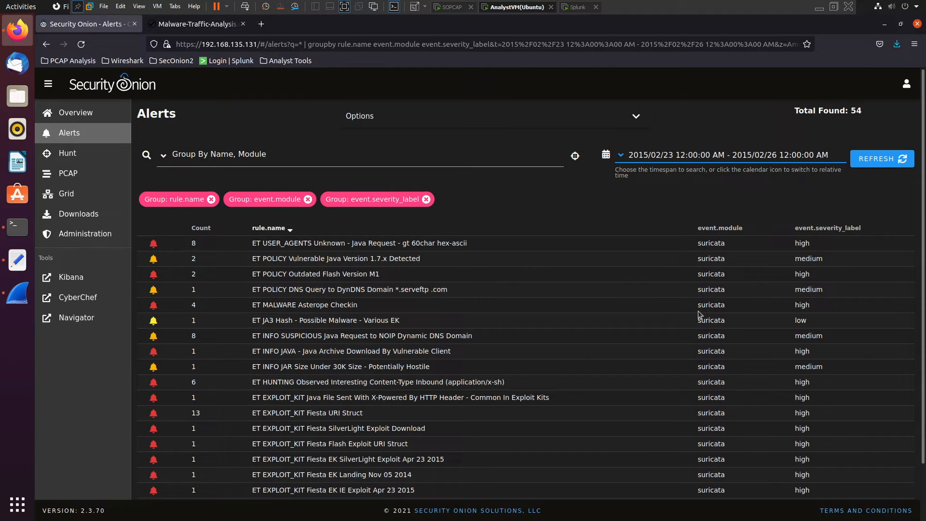
{"action": "left_click", "coordinate": [214, 25]}
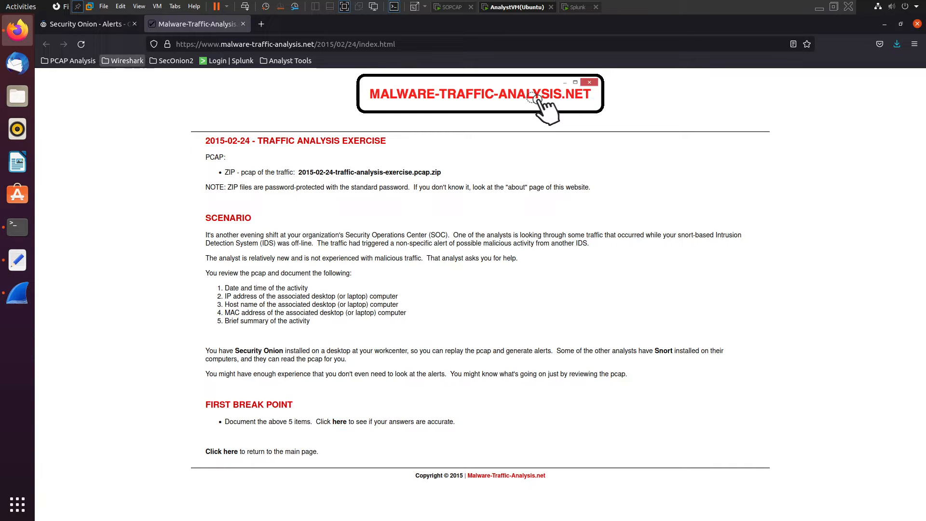
Step: Look at the exercise's packet capture in Wireshark and bring up the PCAP notes in the text editor
{"action": "left_click", "coordinate": [19, 292]}
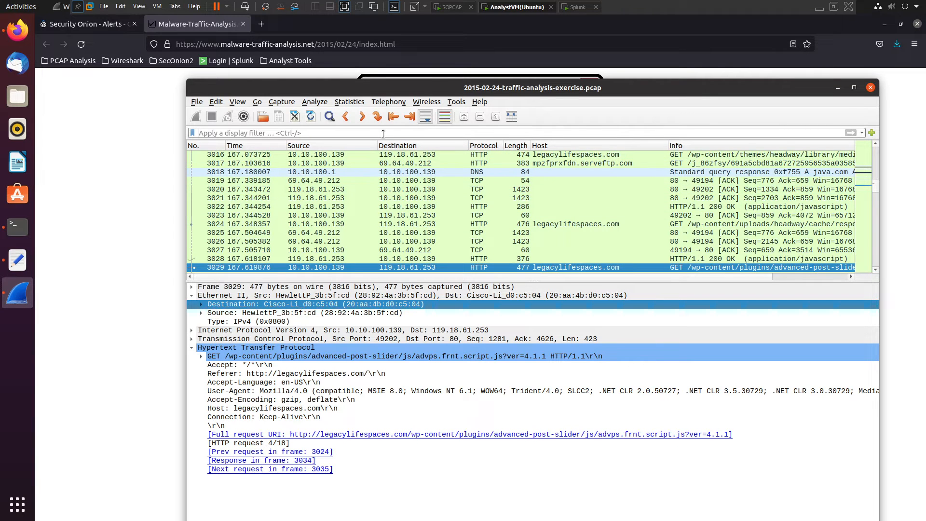
{"action": "scroll", "coordinate": [338, 178], "scroll_direction": "up", "scroll_amount": 3}
{"action": "scroll", "coordinate": [337, 178], "scroll_direction": "up", "scroll_amount": 1}
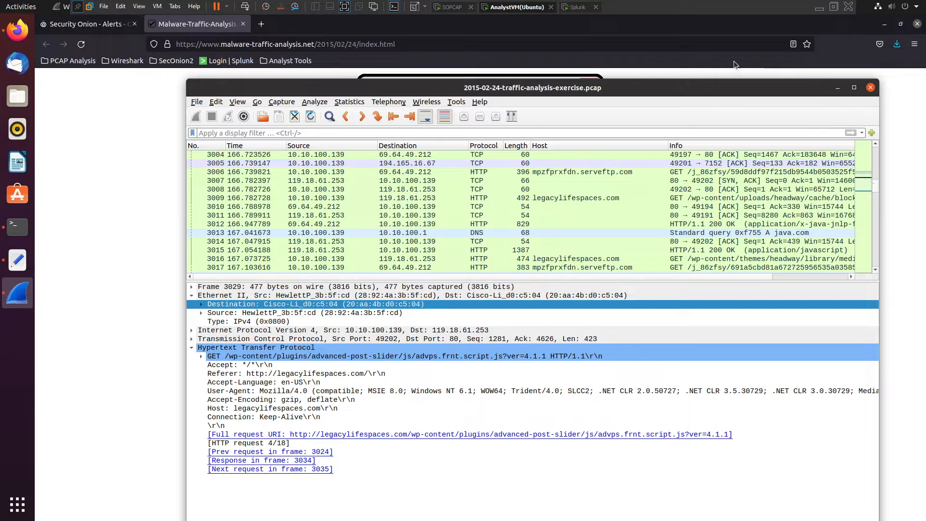
{"action": "left_click", "coordinate": [14, 261]}
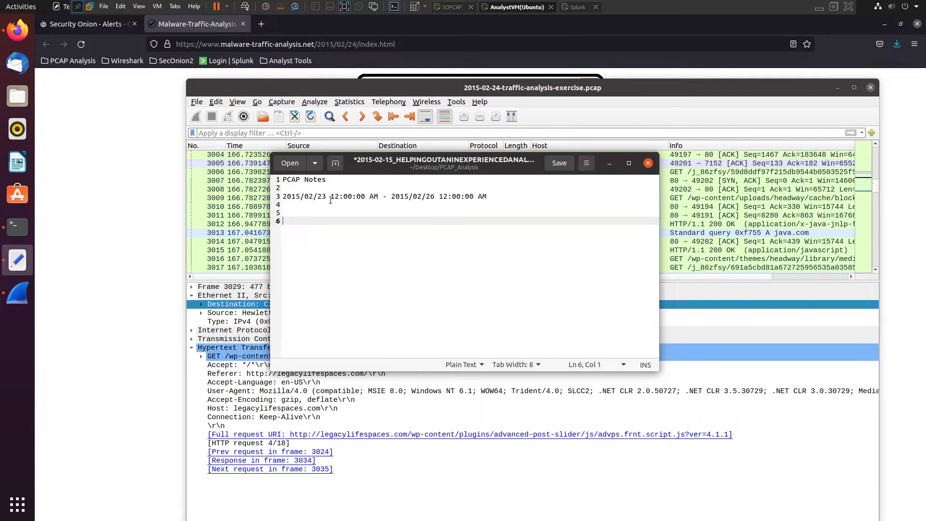
Step: Return to the Security Onion alerts in the browser, ungroup them and look through the individual alerts
{"action": "left_click", "coordinate": [166, 103]}
{"action": "left_click", "coordinate": [89, 24]}
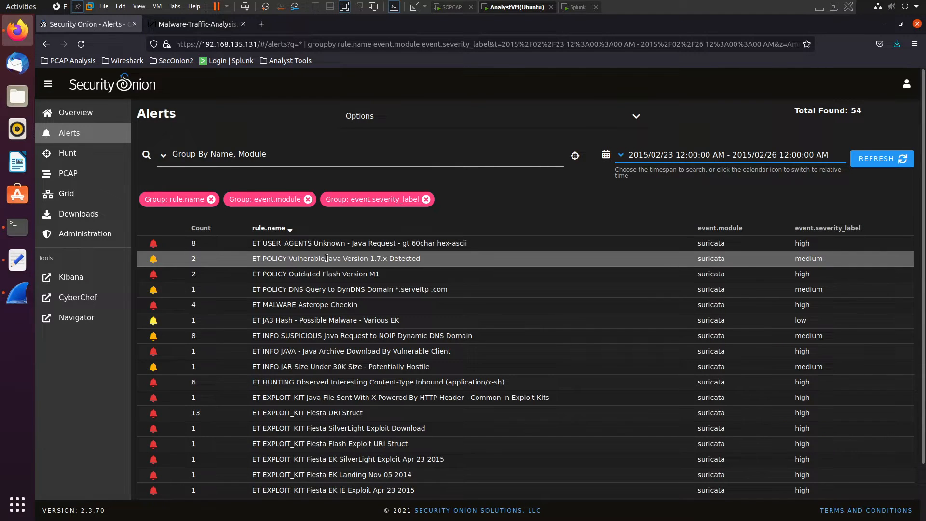
{"action": "scroll", "coordinate": [202, 270], "scroll_direction": "down", "scroll_amount": 2}
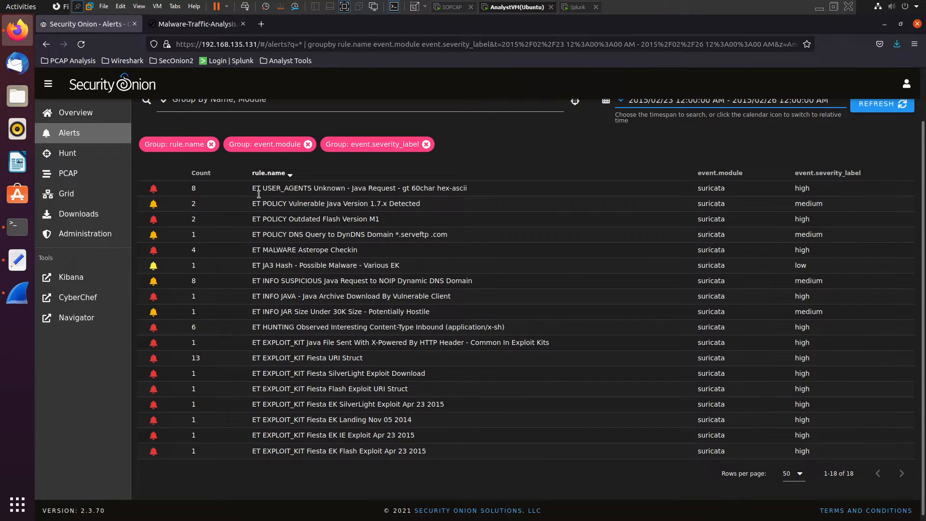
{"action": "scroll", "coordinate": [156, 167], "scroll_direction": "up", "scroll_amount": 2}
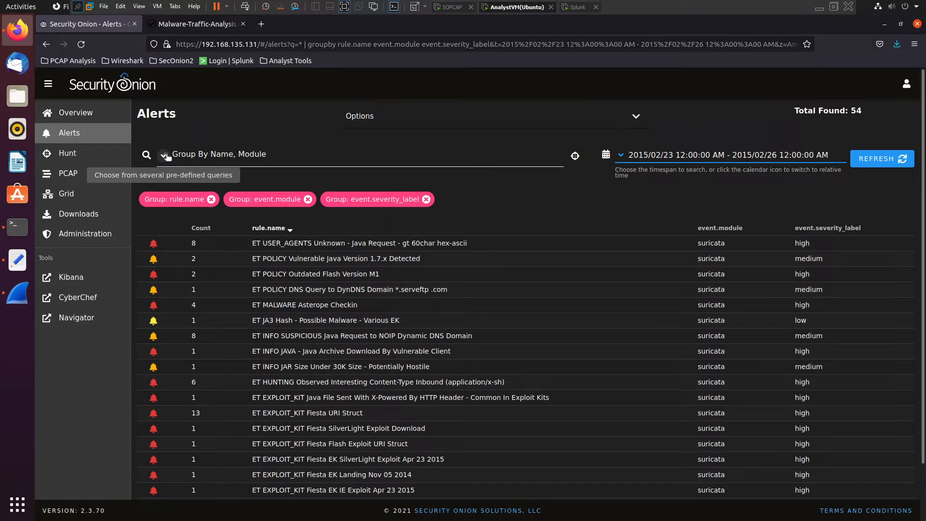
{"action": "left_click", "coordinate": [163, 155]}
{"action": "left_click", "coordinate": [235, 296]}
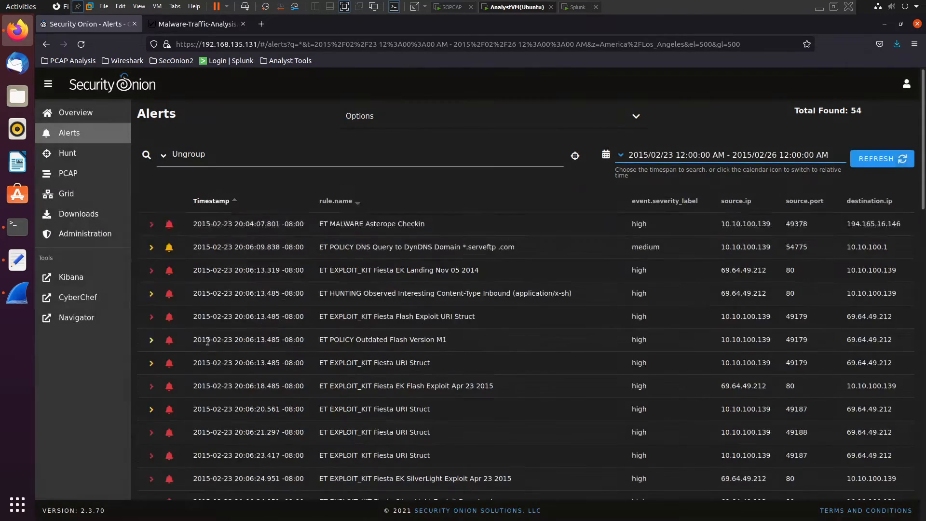
{"action": "scroll", "coordinate": [311, 336], "scroll_direction": "down", "scroll_amount": 1}
{"action": "scroll", "coordinate": [313, 330], "scroll_direction": "down", "scroll_amount": 15}
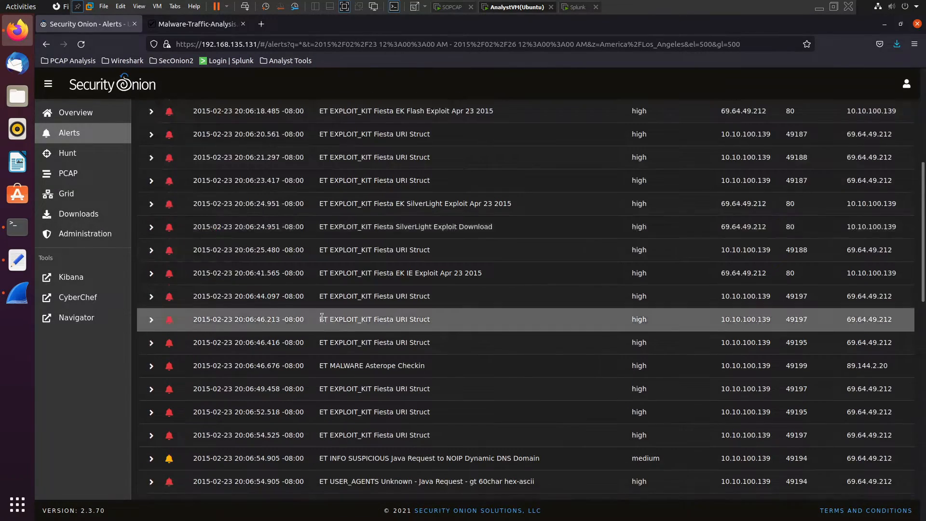
{"action": "scroll", "coordinate": [314, 330], "scroll_direction": "up", "scroll_amount": 16}
Step: Search the web for "Fiesta exploit kit" in a new browser tab
{"action": "left_click", "coordinate": [261, 24]}
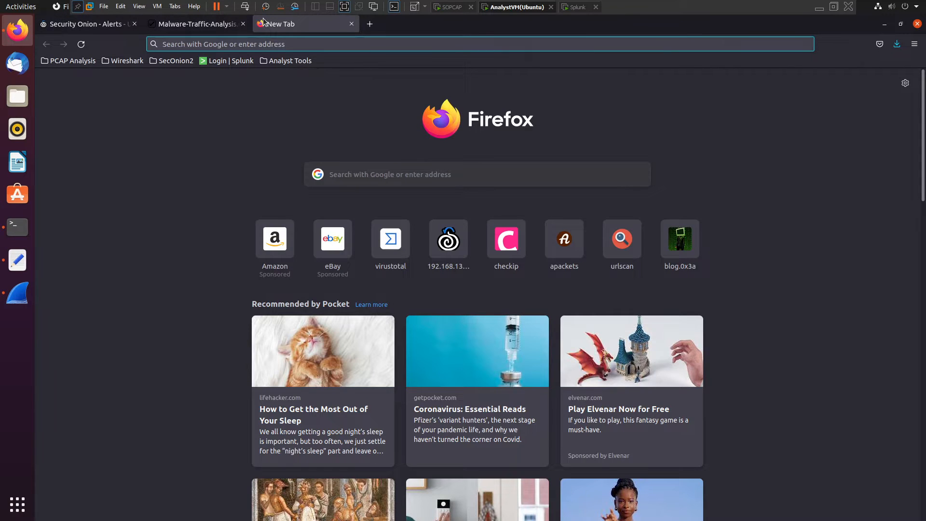
{"action": "type", "text": "Fiesta "}
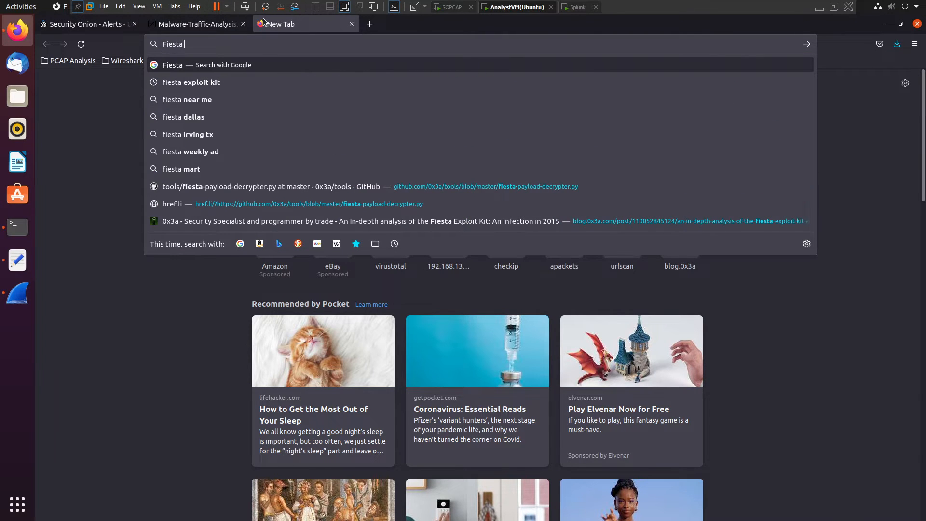
{"action": "type", "text": "explou"}
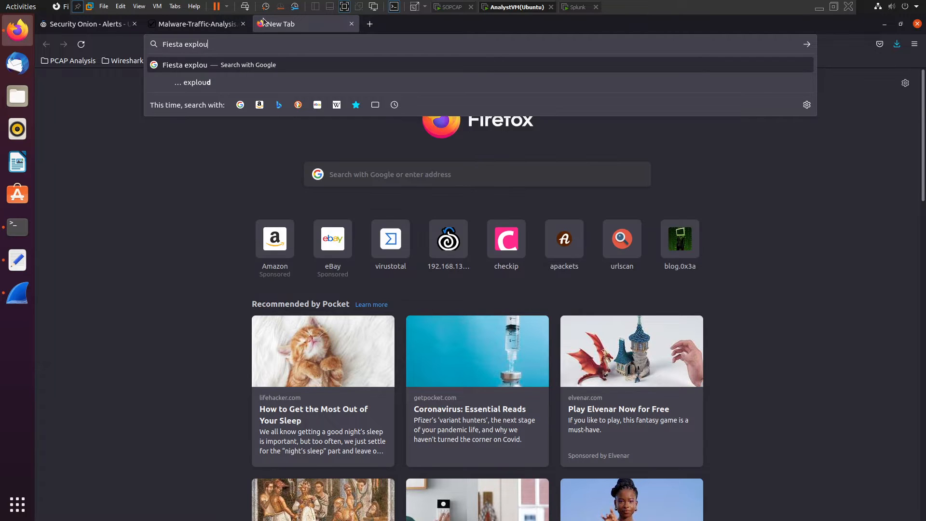
{"action": "key", "text": "BackSpace"}
{"action": "type", "text": "it kit"}
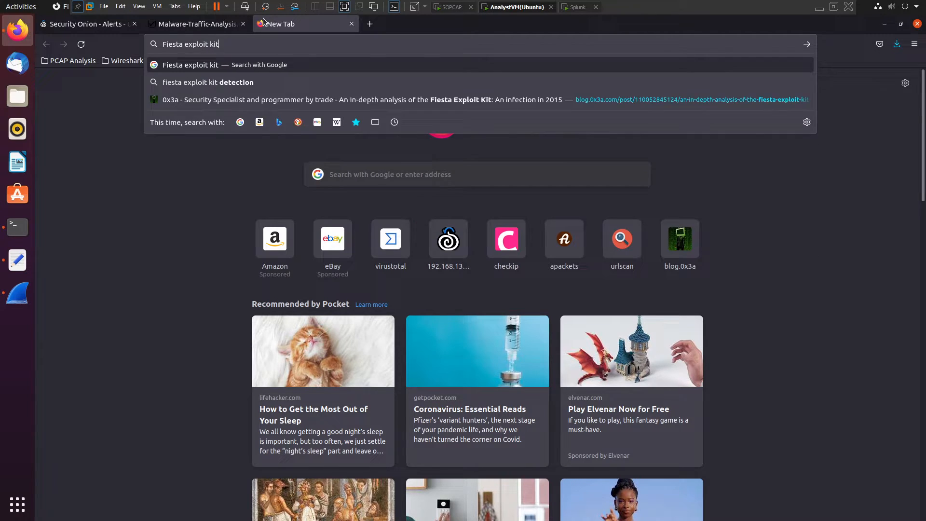
{"action": "key", "text": "Return"}
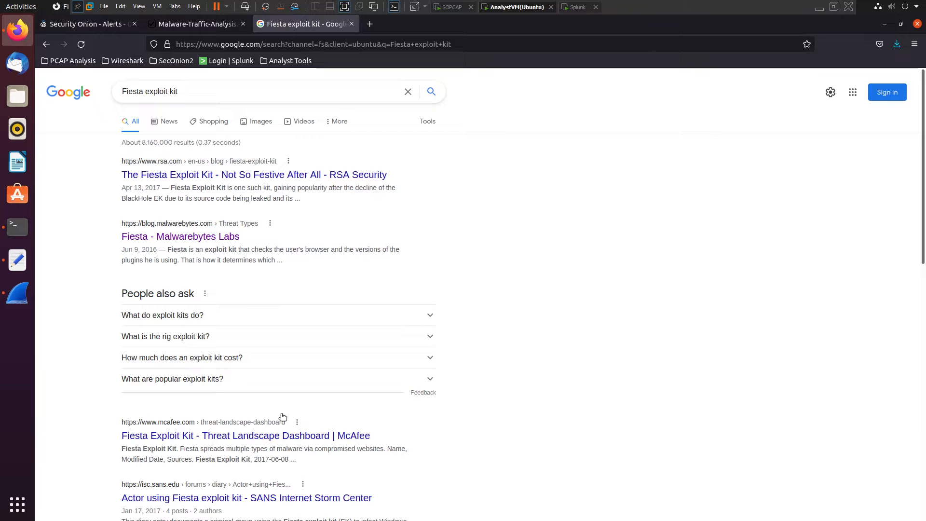
Step: Open the RSA, Malwarebytes, McAfee, SANS Internet Storm Center and Trend Micro glossary results in new tabs
{"action": "middle_click", "coordinate": [142, 180]}
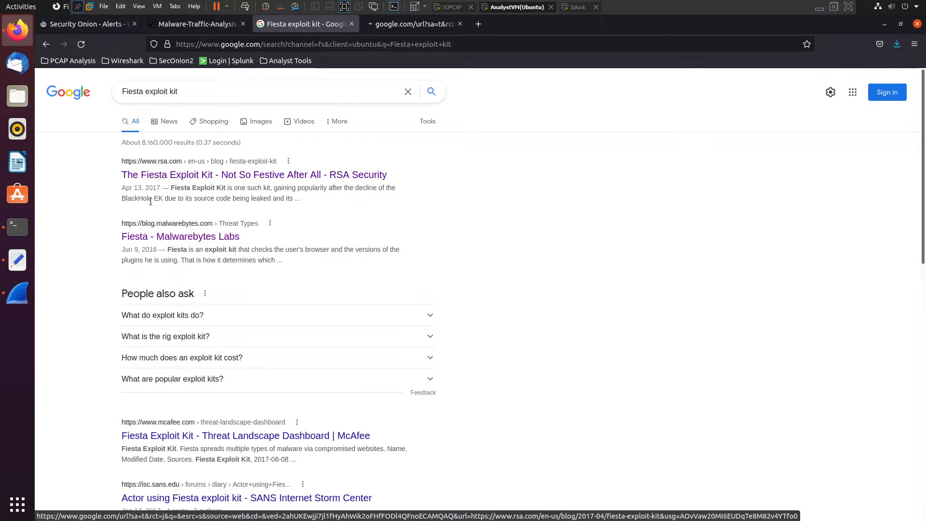
{"action": "middle_click", "coordinate": [165, 235]}
{"action": "scroll", "coordinate": [165, 235], "scroll_direction": "down", "scroll_amount": 3}
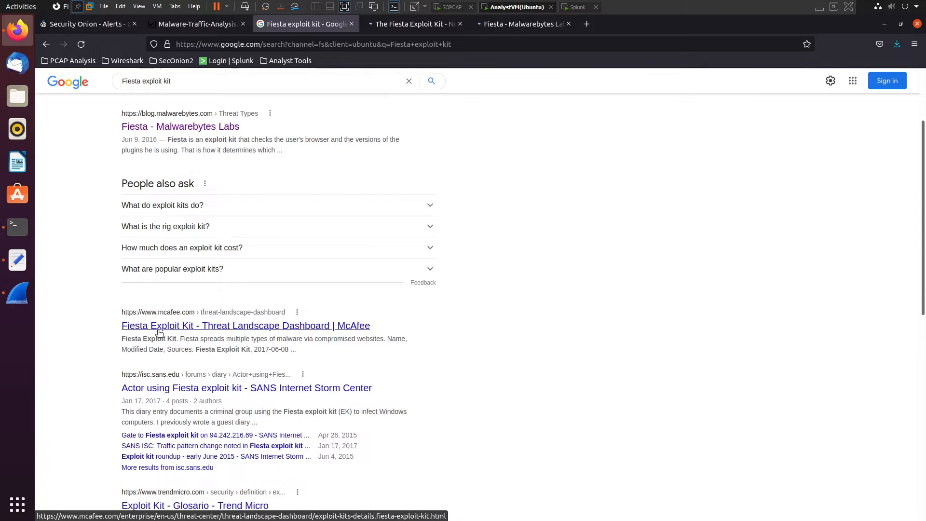
{"action": "middle_click", "coordinate": [157, 327]}
{"action": "middle_click", "coordinate": [143, 379]}
{"action": "scroll", "coordinate": [144, 379], "scroll_direction": "down", "scroll_amount": 3}
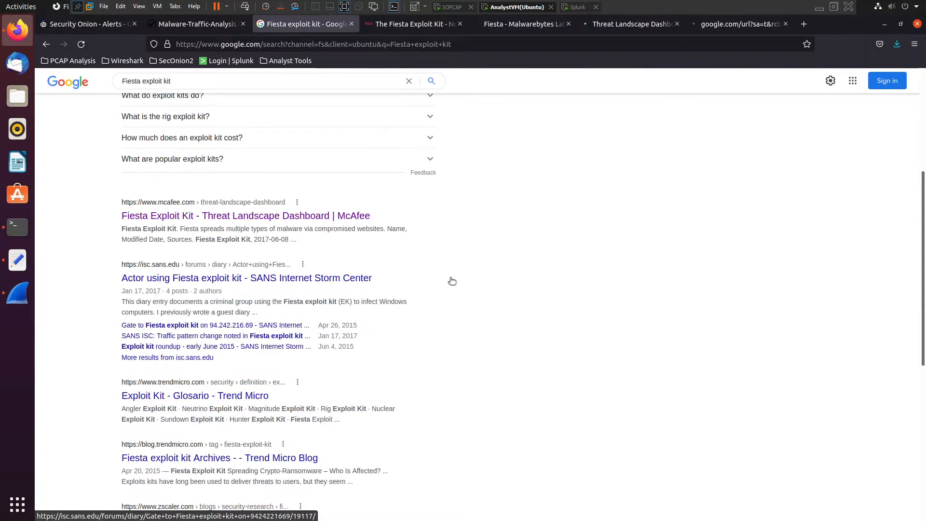
{"action": "middle_click", "coordinate": [170, 397]}
{"action": "scroll", "coordinate": [408, 270], "scroll_direction": "down", "scroll_amount": 5}
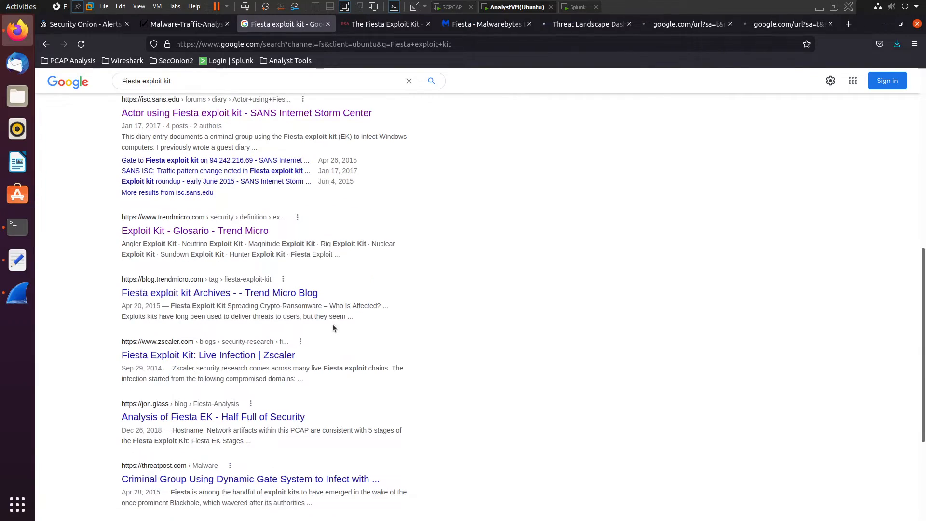
{"action": "scroll", "coordinate": [236, 327], "scroll_direction": "up", "scroll_amount": 6}
Step: Read RSA's Fiesta Exploit Kit article, focusing on the attack flow diagram and the stage descriptions
{"action": "key", "text": "ctrl+Tab"}
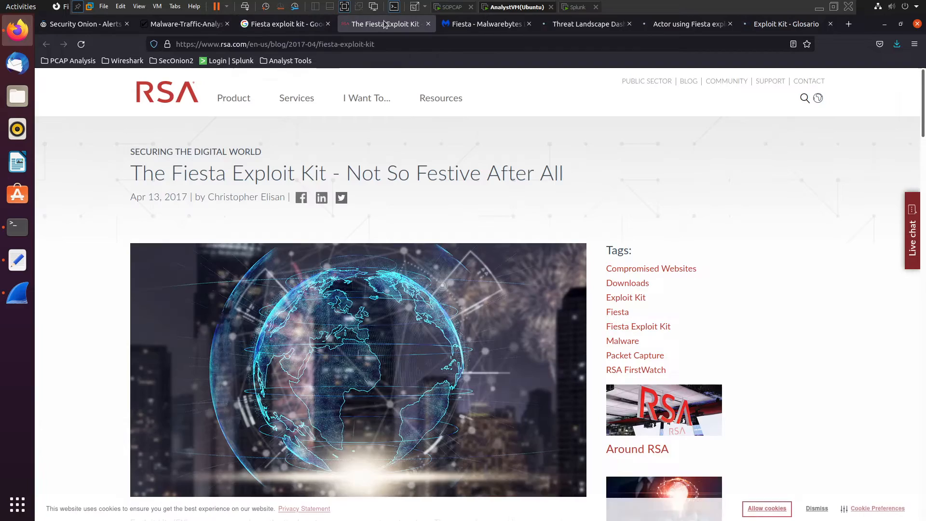
{"action": "scroll", "coordinate": [266, 221], "scroll_direction": "down", "scroll_amount": 14}
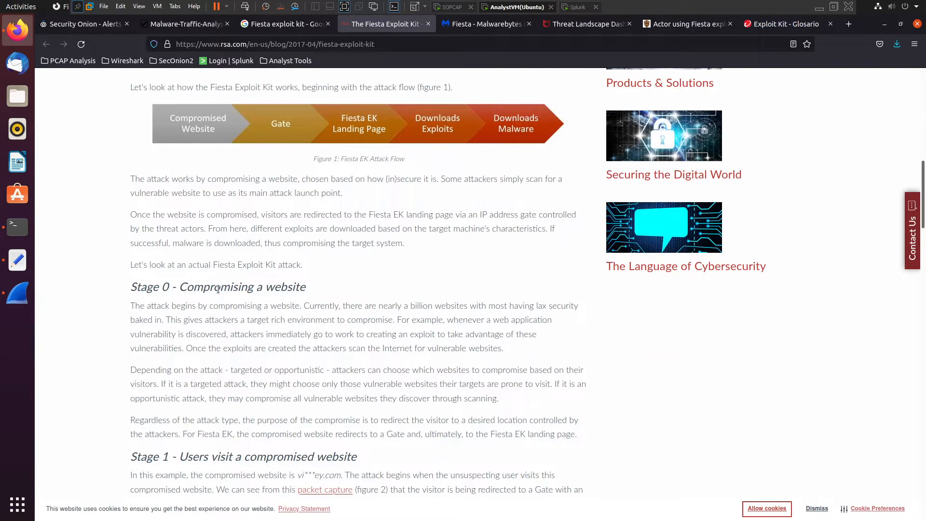
{"action": "scroll", "coordinate": [138, 241], "scroll_direction": "up", "scroll_amount": 3}
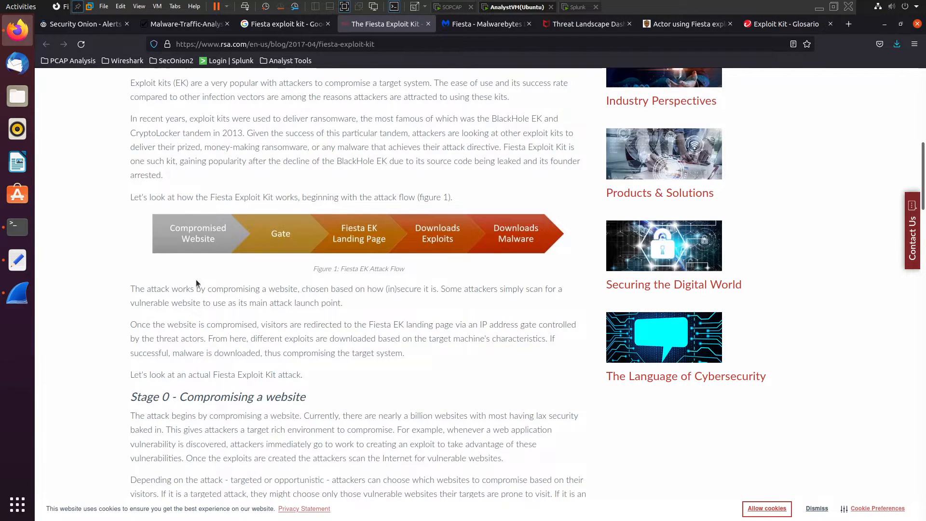
{"action": "scroll", "coordinate": [160, 220], "scroll_direction": "up", "scroll_amount": 3}
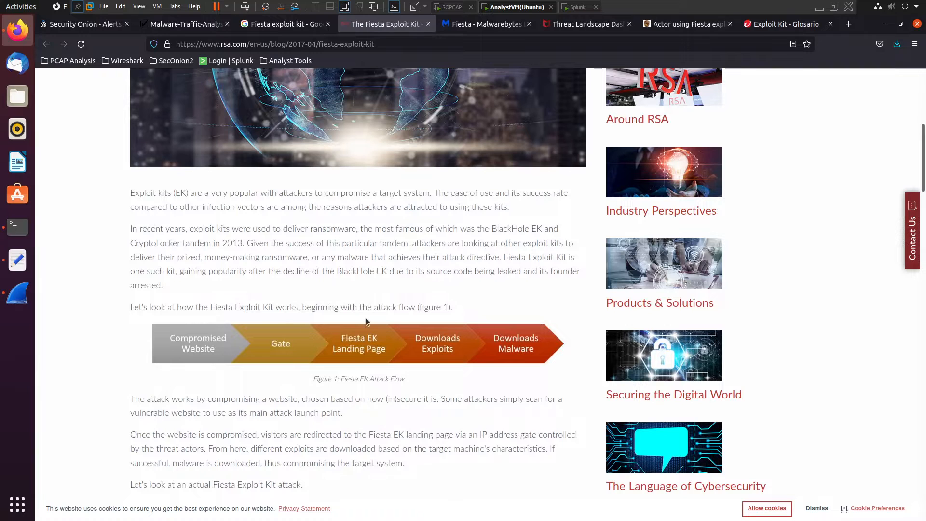
{"action": "scroll", "coordinate": [114, 319], "scroll_direction": "down", "scroll_amount": 2}
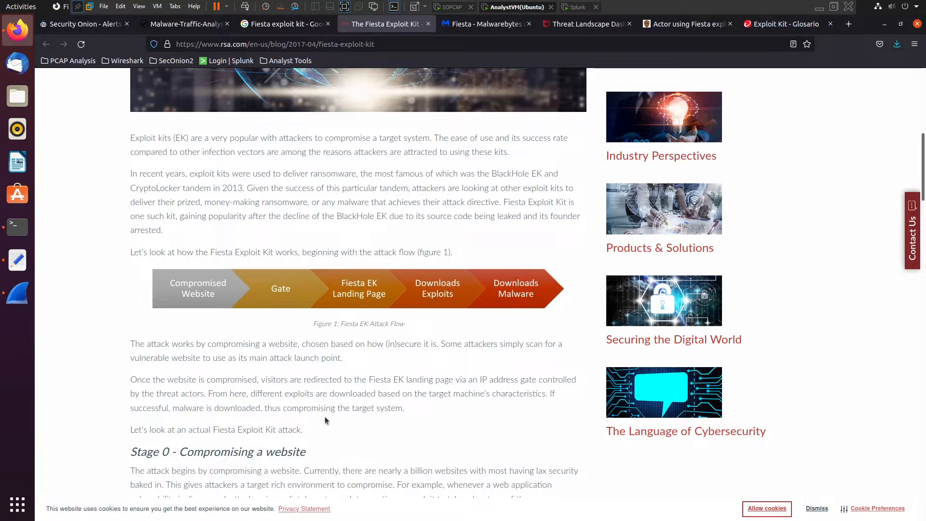
{"action": "scroll", "coordinate": [340, 412], "scroll_direction": "down", "scroll_amount": 10}
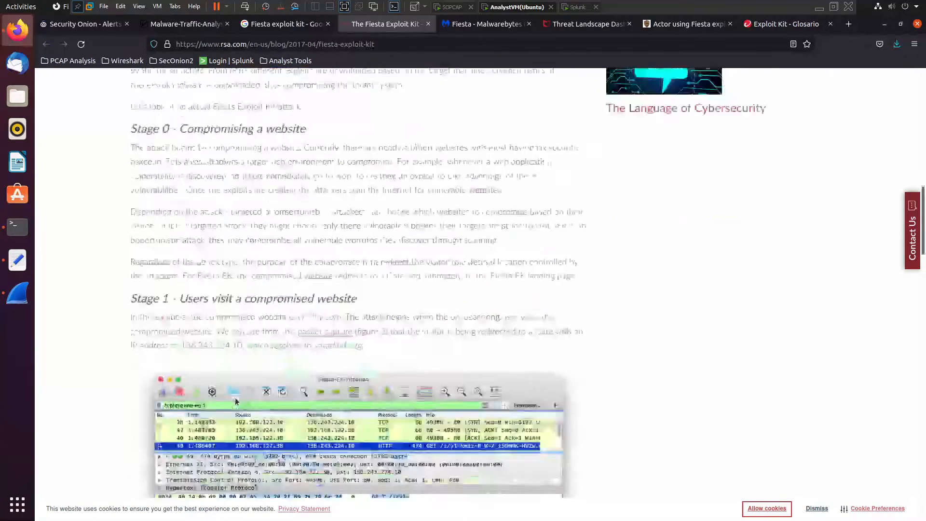
{"action": "scroll", "coordinate": [220, 421], "scroll_direction": "up", "scroll_amount": 11}
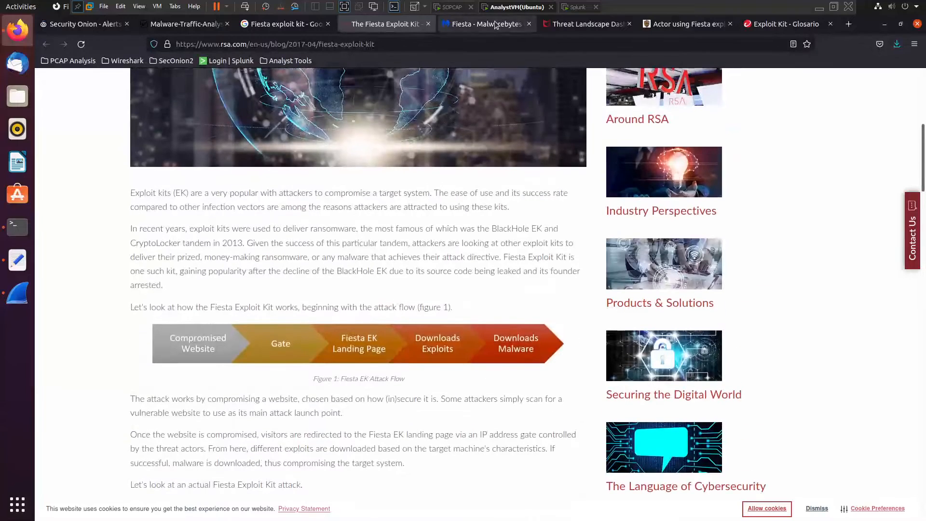
Step: Compare the Malwarebytes Labs description of Fiesta with the attack flow in the RSA article
{"action": "key", "text": "ctrl+Tab"}
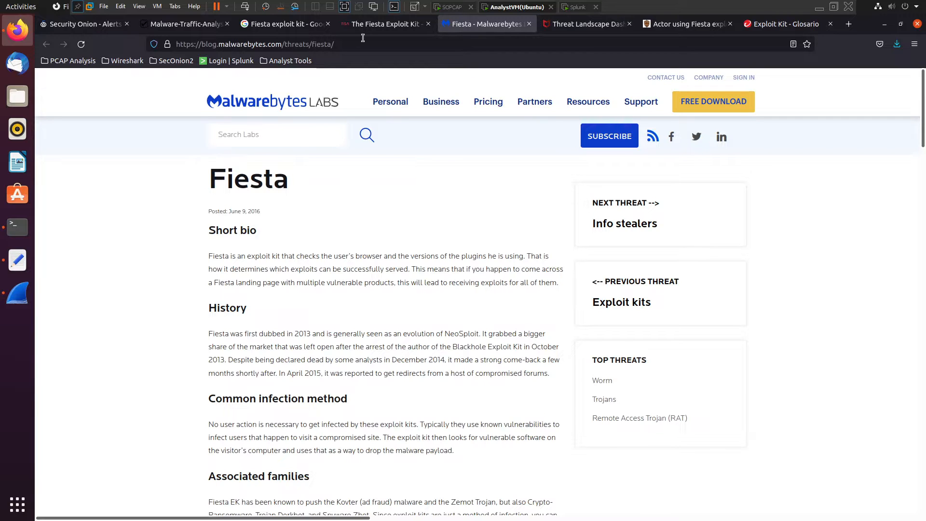
{"action": "left_click", "coordinate": [386, 24]}
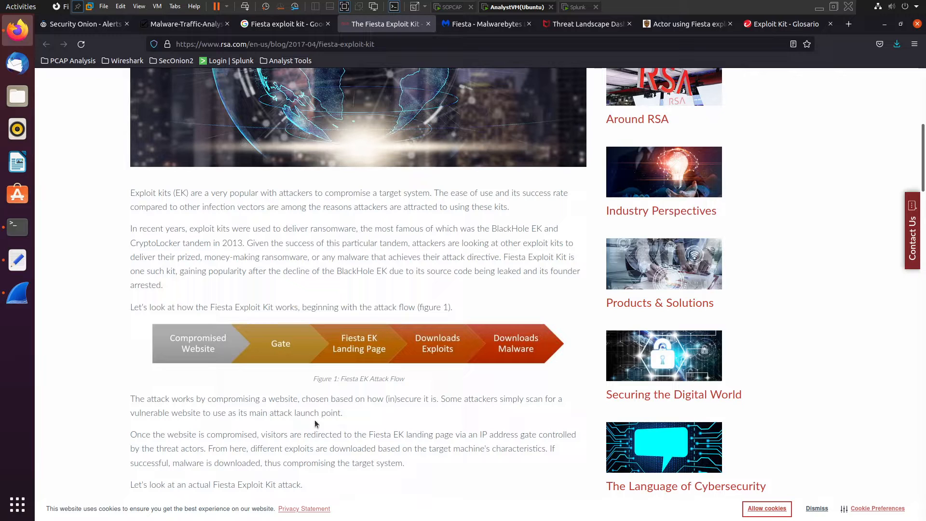
{"action": "left_click", "coordinate": [467, 25]}
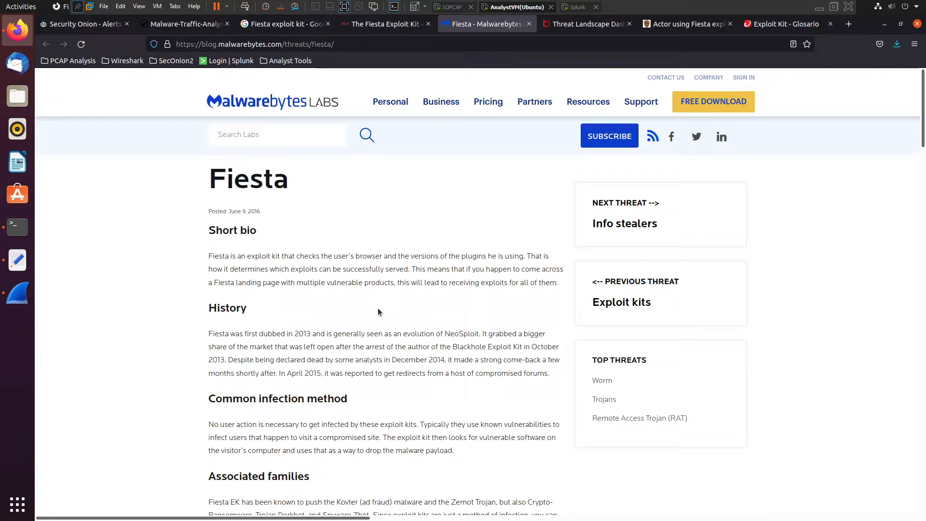
{"action": "left_click", "coordinate": [386, 24]}
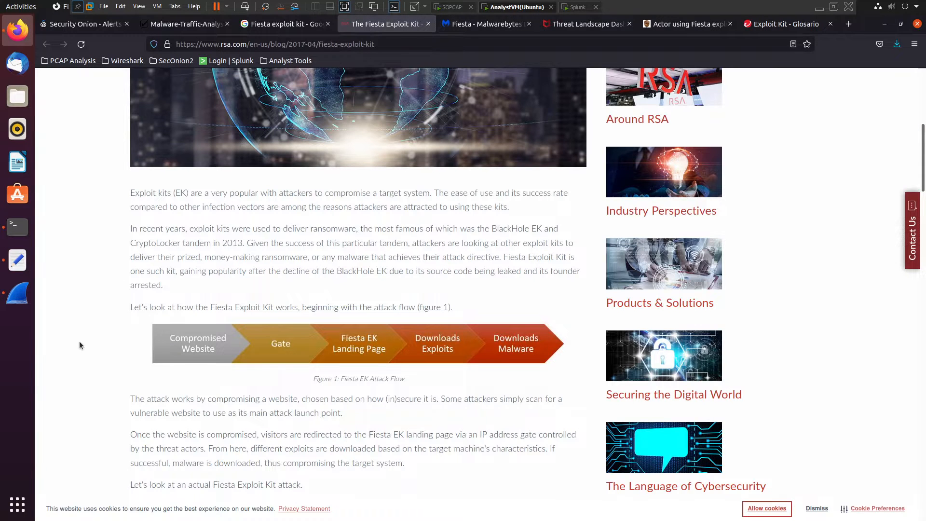
{"action": "scroll", "coordinate": [80, 345], "scroll_direction": "down", "scroll_amount": 2}
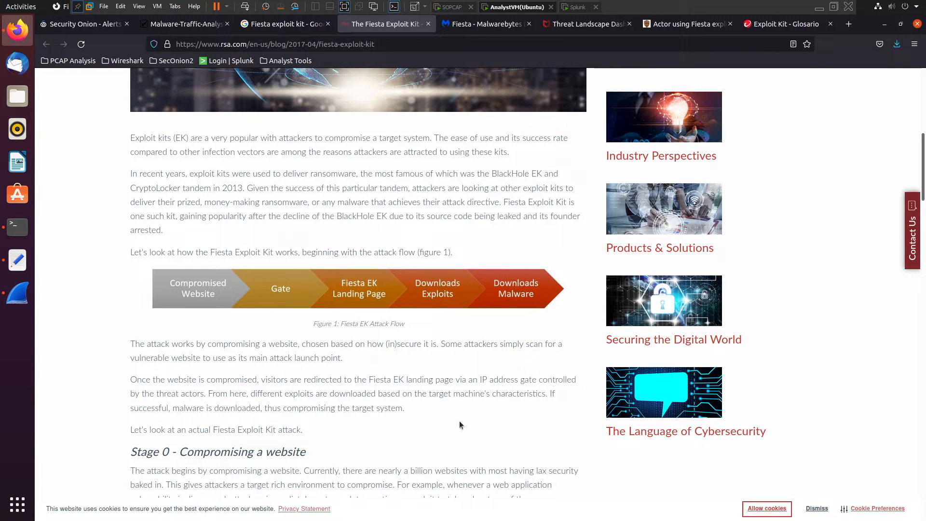
Step: Look through McAfee's Fiesta Exploit Kit page with its related threats and vulnerabilities and close that page
{"action": "left_click", "coordinate": [479, 27]}
{"action": "left_click", "coordinate": [559, 24]}
{"action": "scroll", "coordinate": [346, 353], "scroll_direction": "down", "scroll_amount": 5}
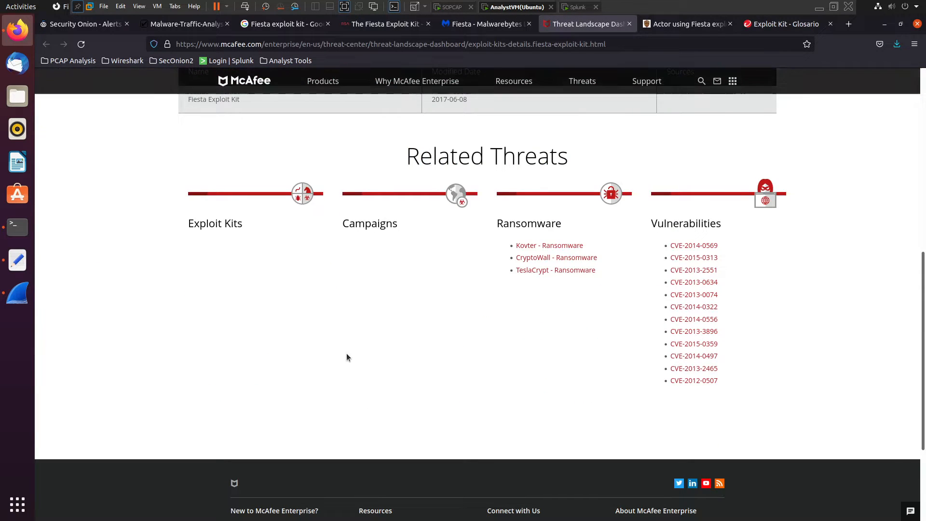
{"action": "scroll", "coordinate": [347, 356], "scroll_direction": "up", "scroll_amount": 5}
{"action": "scroll", "coordinate": [424, 355], "scroll_direction": "down", "scroll_amount": 7}
{"action": "scroll", "coordinate": [419, 353], "scroll_direction": "up", "scroll_amount": 9}
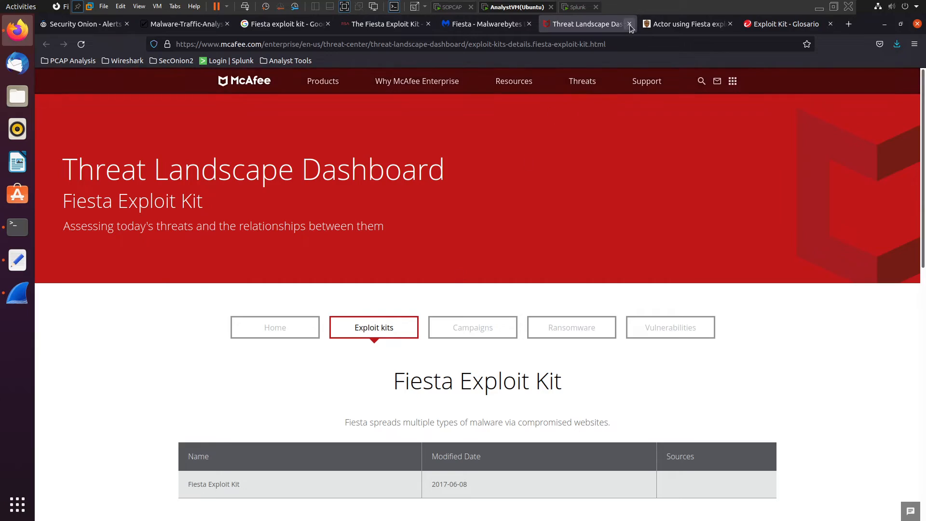
{"action": "left_click", "coordinate": [630, 24]}
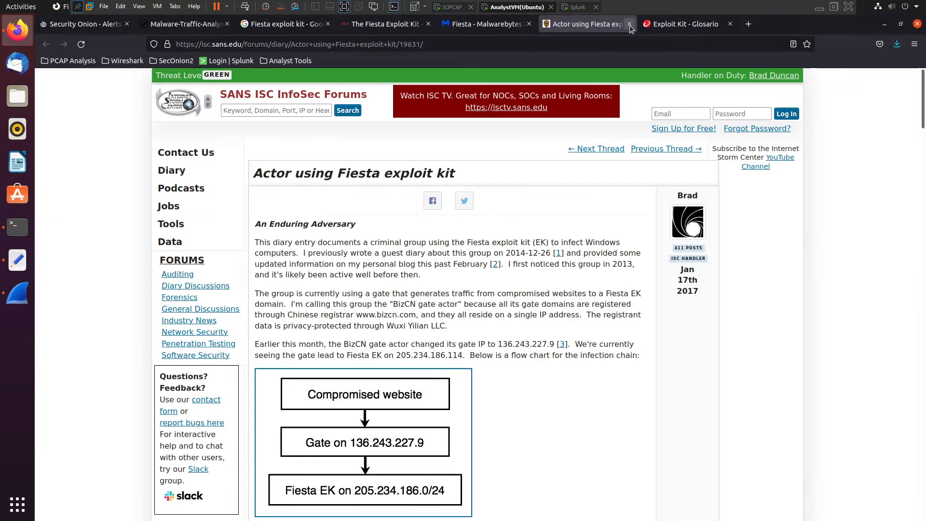
Step: Skim the SANS diary entry on the actor using Fiesta and Trend Micro's Exploit Kit definition
{"action": "scroll", "coordinate": [404, 251], "scroll_direction": "down", "scroll_amount": 5}
{"action": "scroll", "coordinate": [363, 235], "scroll_direction": "up", "scroll_amount": 5}
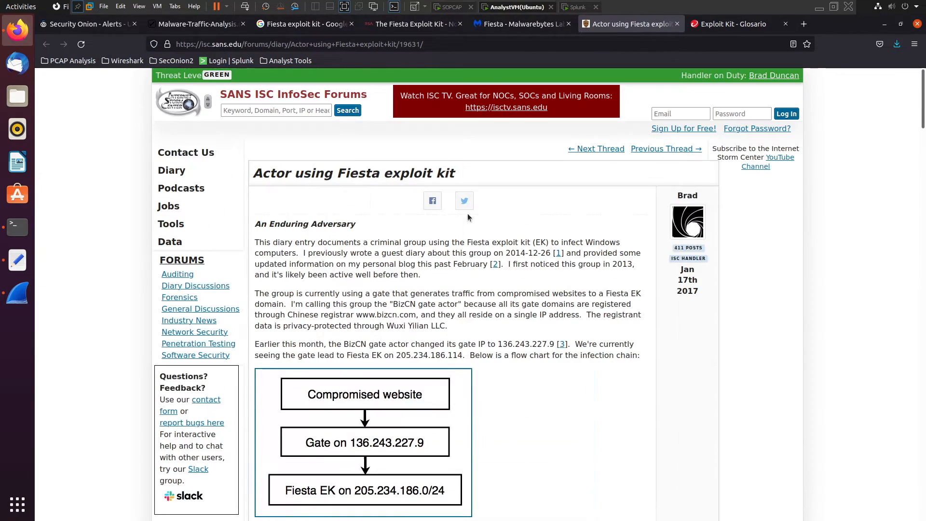
{"action": "scroll", "coordinate": [394, 304], "scroll_direction": "down", "scroll_amount": 12}
{"action": "scroll", "coordinate": [373, 336], "scroll_direction": "up", "scroll_amount": 12}
{"action": "left_click", "coordinate": [714, 21]}
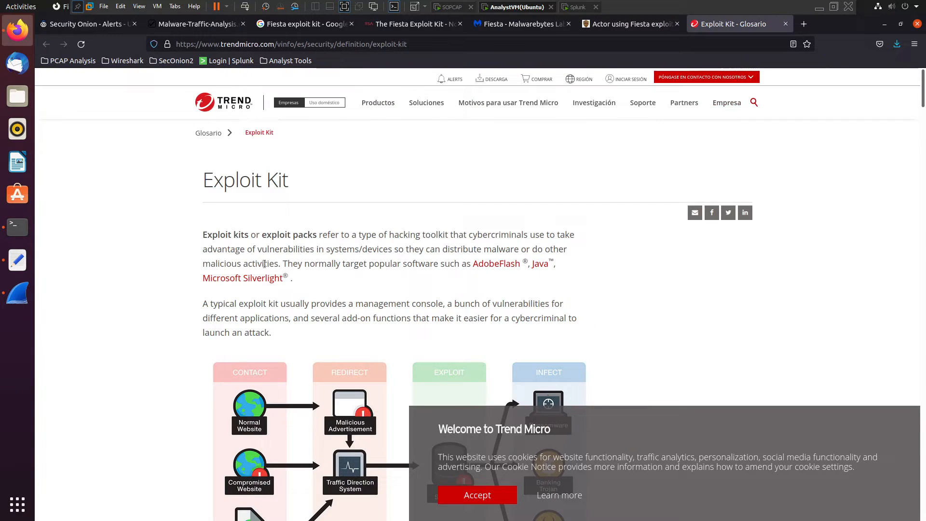
{"action": "scroll", "coordinate": [383, 262], "scroll_direction": "down", "scroll_amount": 4}
{"action": "scroll", "coordinate": [382, 261], "scroll_direction": "up", "scroll_amount": 4}
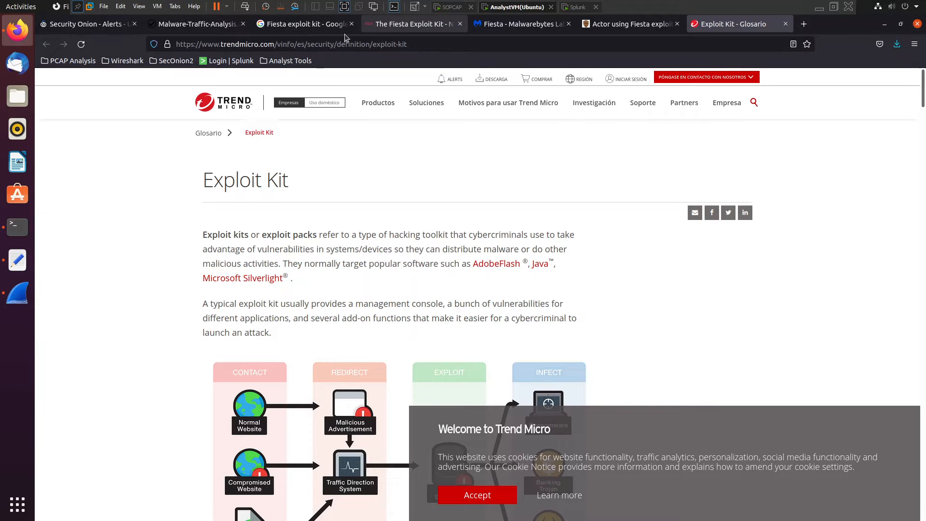
Step: Review the five questions on the 2015-02-24 exercise page and check them against RSA's attack flow diagram
{"action": "left_click", "coordinate": [300, 30]}
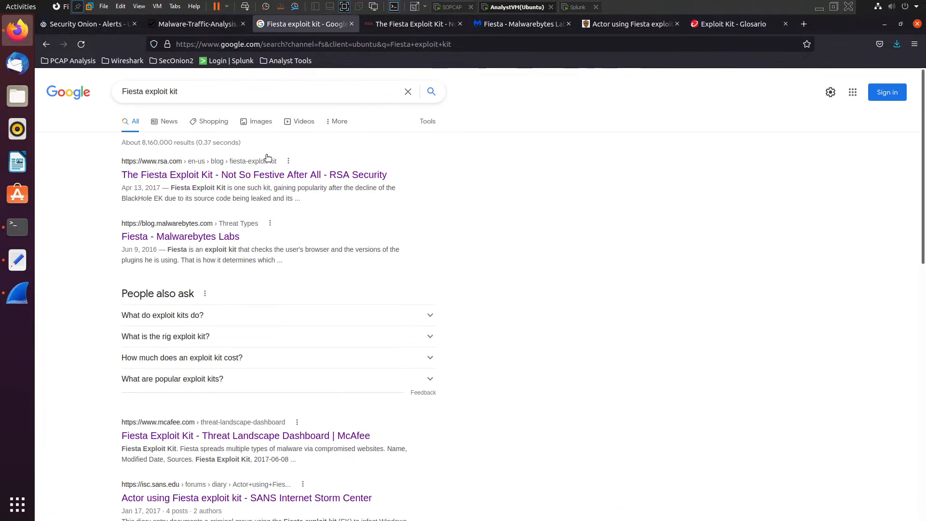
{"action": "left_click", "coordinate": [195, 24]}
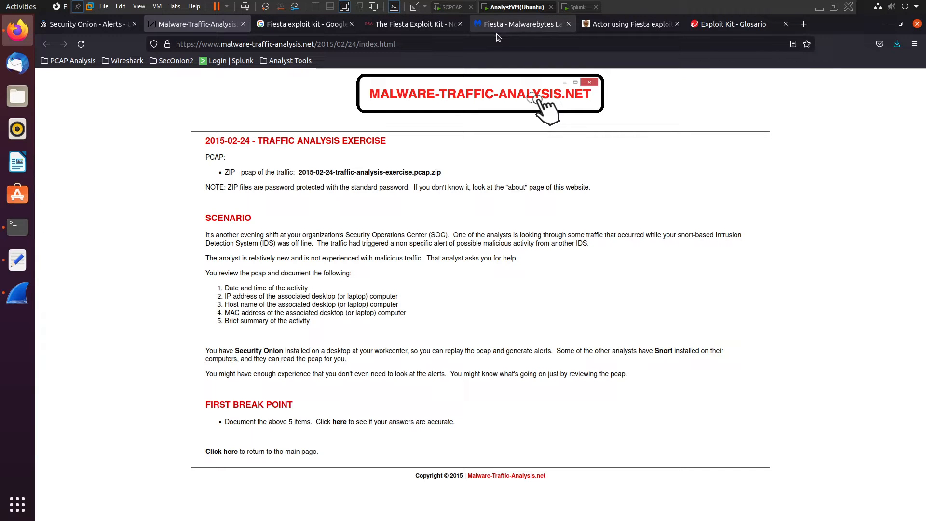
{"action": "left_click", "coordinate": [393, 22]}
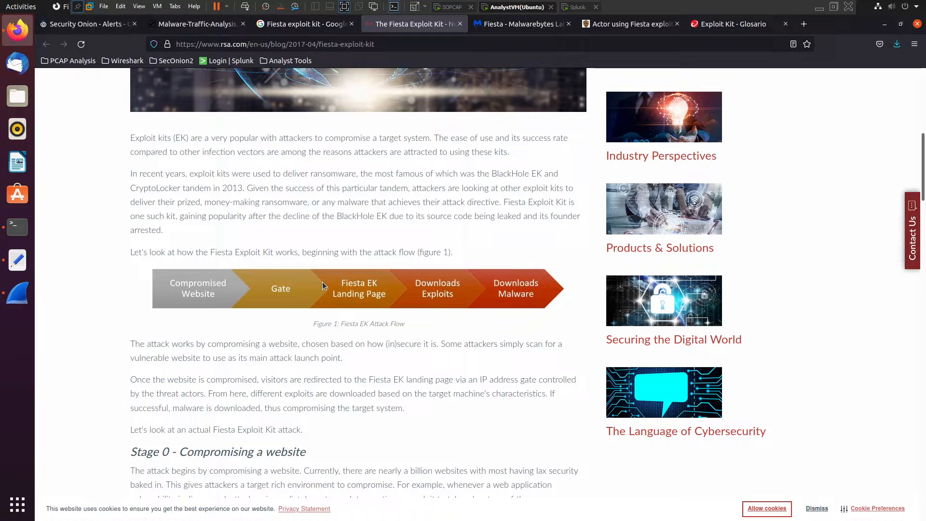
{"action": "left_click", "coordinate": [205, 25]}
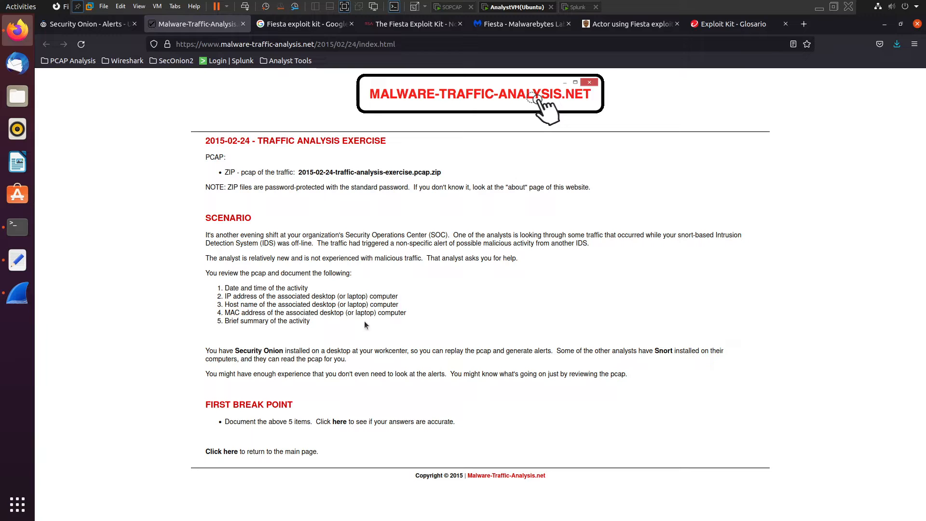
Step: Bring up the PCAP notes, move them clear of the exercise questions and add an IP ADDRESS heading
{"action": "left_click", "coordinate": [17, 256]}
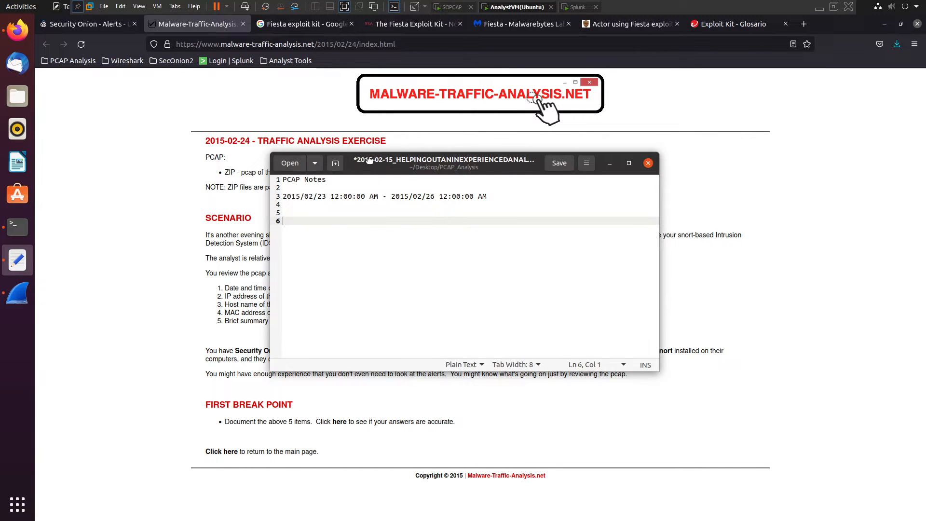
{"action": "left_click_drag", "start_coordinate": [361, 162], "coordinate": [570, 172]}
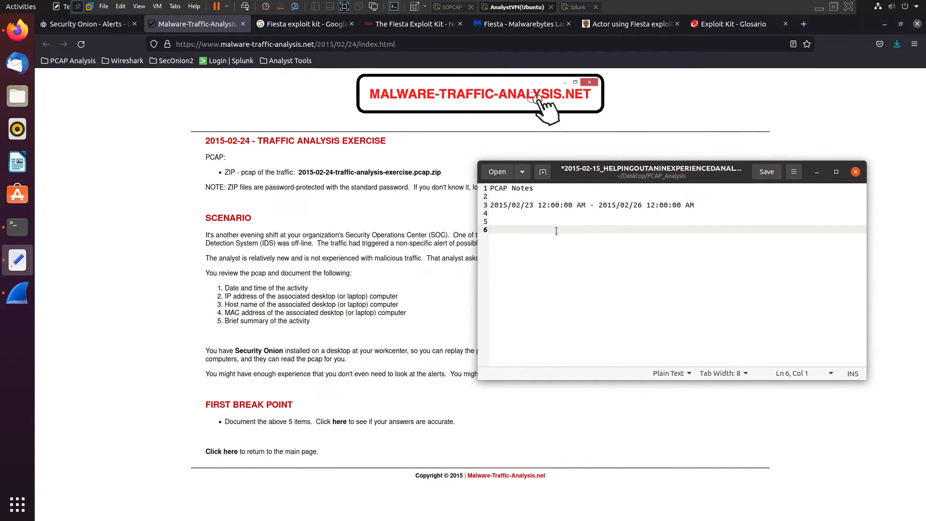
{"action": "type", "text": "IP Address"}
{"action": "key", "text": "Return"}
{"action": "key", "text": "BackSpace"}
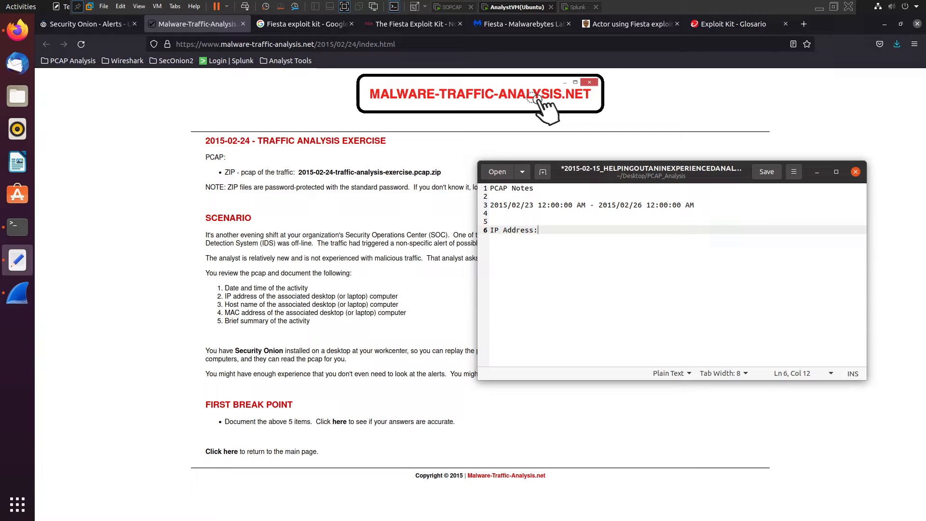
{"action": "key", "text": "BackSpace"}
{"action": "key", "text": "BackSpace"}
{"action": "key", "text": "BackSpace"}
{"action": "key", "text": "BackSpace"}
{"action": "key", "text": "BackSpace"}
{"action": "key", "text": "BackSpace"}
{"action": "key", "text": "BackSpace"}
{"action": "type", "text": "addr"}
{"action": "key", "text": "BackSpace"}
{"action": "key", "text": "BackSpace"}
{"action": "key", "text": "BackSpace"}
{"action": "key", "text": "BackSpace"}
{"action": "type", "text": "ADDRESS;"}
{"action": "key", "text": "Return"}
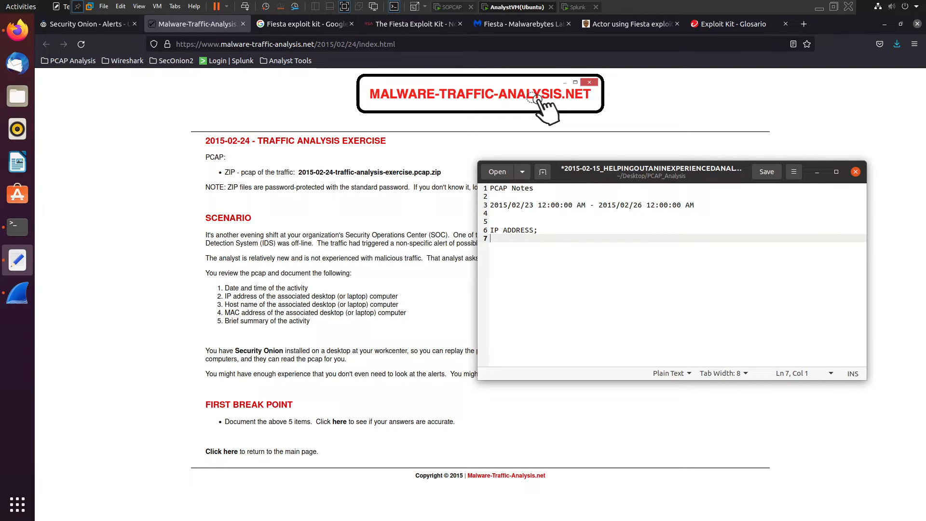
Step: Add a HOST NAME: heading on the following line and end the IP ADDRESS heading with a colon
{"action": "type", "text": "JOST"}
{"action": "key", "text": "BackSpace"}
{"action": "key", "text": "BackSpace"}
{"action": "key", "text": "BackSpace"}
{"action": "key", "text": "BackSpace"}
{"action": "type", "text": "HOST NAME"}
{"action": "left_click", "coordinate": [555, 232]}
{"action": "key", "text": "BackSpace"}
{"action": "key", "text": "Down"}
{"action": "key", "text": "Return"}
{"action": "key", "text": "BackSpace"}
{"action": "key", "text": "BackSpace"}
Step: Add a MAC ADDRESS: heading below the host name line in the notes
{"action": "type", "text": "MAC AFFTES"}
{"action": "key", "text": "BackSpace"}
{"action": "key", "text": "BackSpace"}
{"action": "key", "text": "BackSpace"}
{"action": "key", "text": "BackSpace"}
{"action": "key", "text": "BackSpace"}
{"action": "type", "text": "F"}
{"action": "key", "text": "BackSpace"}
{"action": "type", "text": "D"}
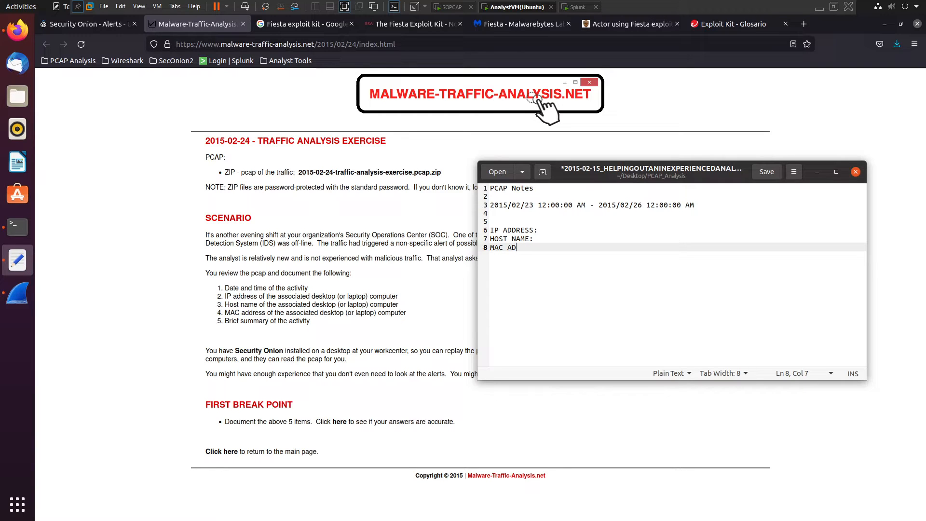
{"action": "type", "text": "DRESS:"}
Step: Leave a blank line after the MAC address heading and add a SUMMARY heading
{"action": "key", "text": "Return"}
{"action": "key", "text": "Return"}
{"action": "type", "text": "summ"}
{"action": "key", "text": "BackSpace"}
{"action": "key", "text": "BackSpace"}
{"action": "key", "text": "BackSpace"}
{"action": "key", "text": "BackSpace"}
{"action": "type", "text": "SUMMARY"}
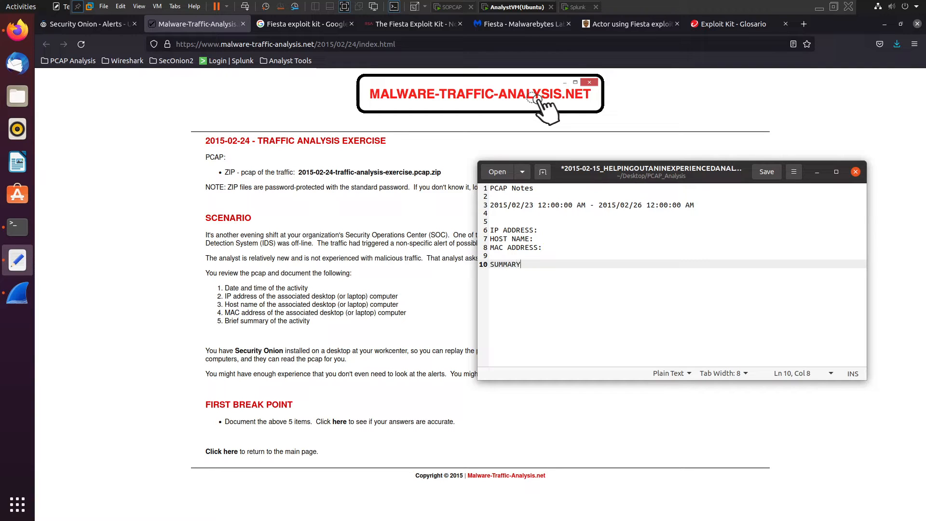
Step: Insert a blank line after each of the IP ADDRESS: and HOST NAME: headings
{"action": "left_click", "coordinate": [545, 227]}
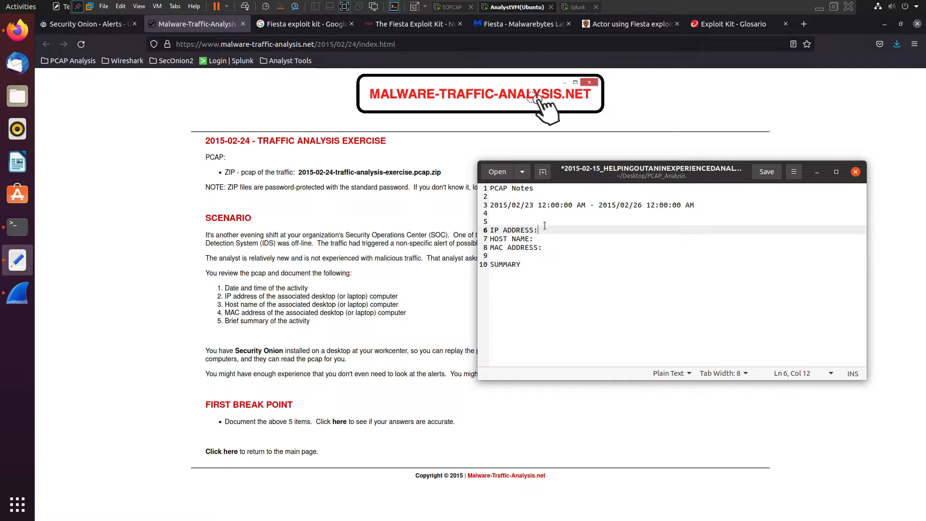
{"action": "key", "text": "Return"}
{"action": "left_click", "coordinate": [539, 246]}
{"action": "key", "text": "Return"}
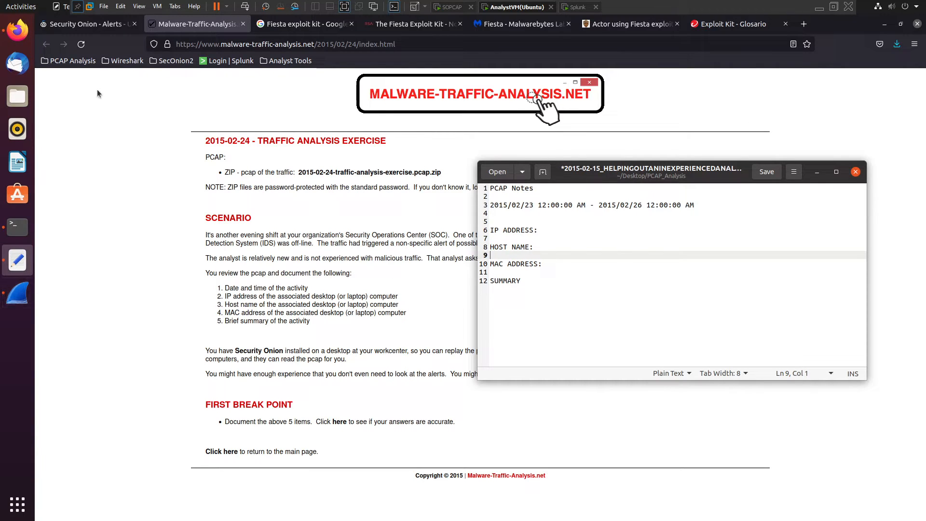
Step: Switch to the Wireshark capture and filter its packets with the display filter bootp
{"action": "left_click", "coordinate": [17, 292]}
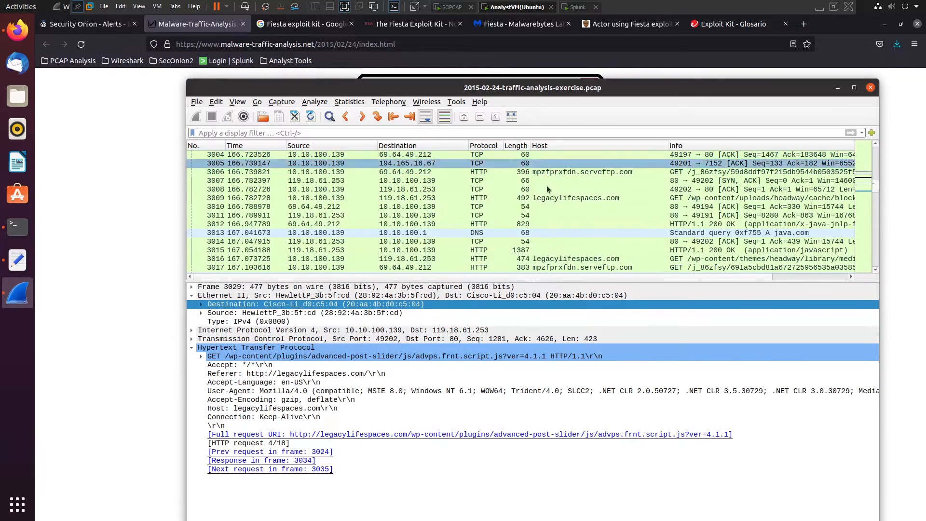
{"action": "left_click_drag", "start_coordinate": [876, 186], "coordinate": [881, 148]}
{"action": "left_click_drag", "start_coordinate": [722, 88], "coordinate": [783, 144]}
{"action": "left_click", "coordinate": [404, 198]}
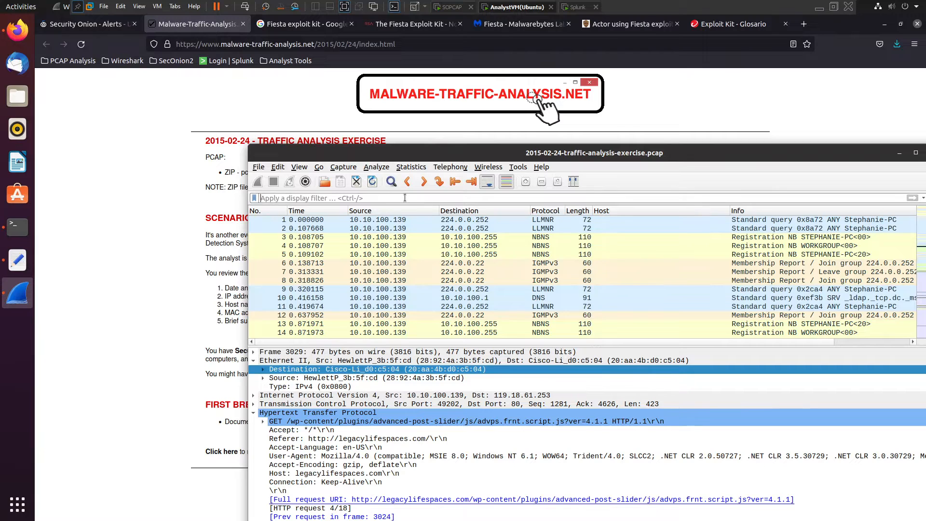
{"action": "type", "text": "NB"}
{"action": "key", "text": "BackSpace"}
{"action": "key", "text": "BackSpace"}
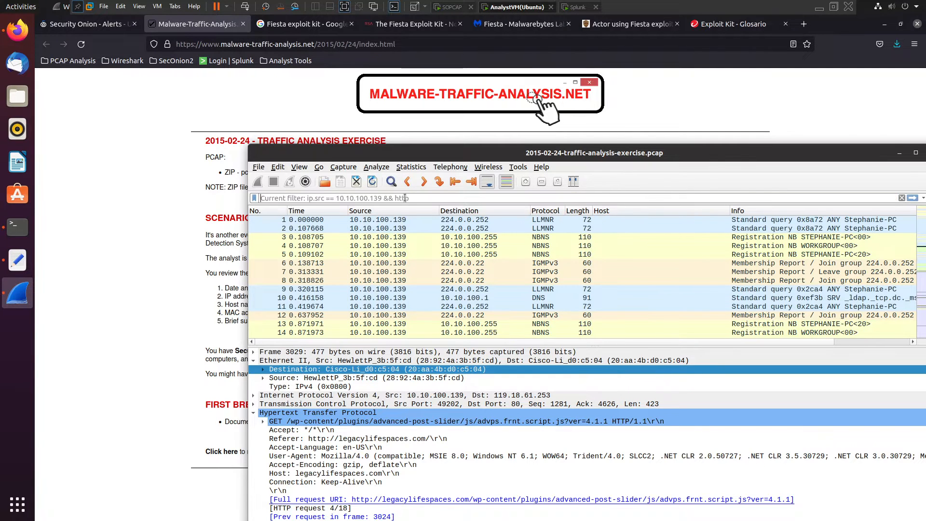
{"action": "type", "text": "B"}
{"action": "key", "text": "BackSpace"}
{"action": "type", "text": "B"}
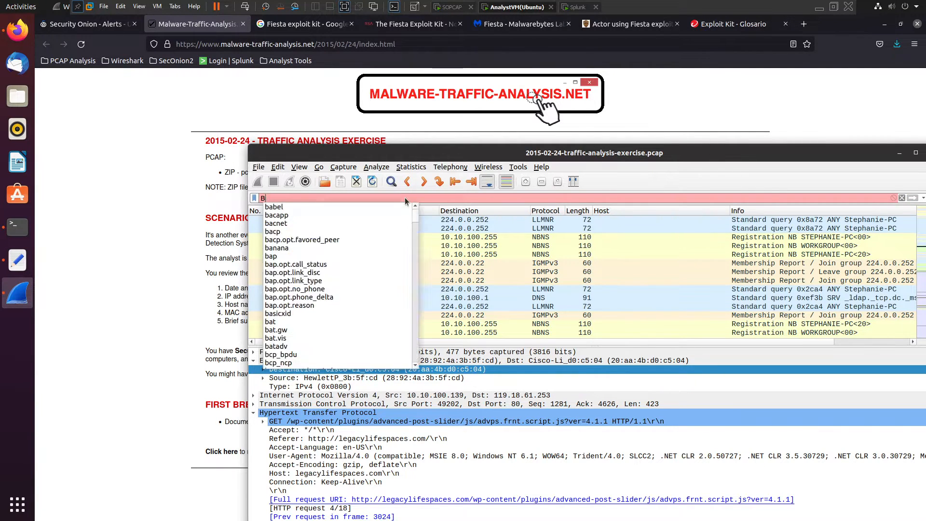
{"action": "key", "text": "BackSpace"}
{"action": "type", "text": "bootp"}
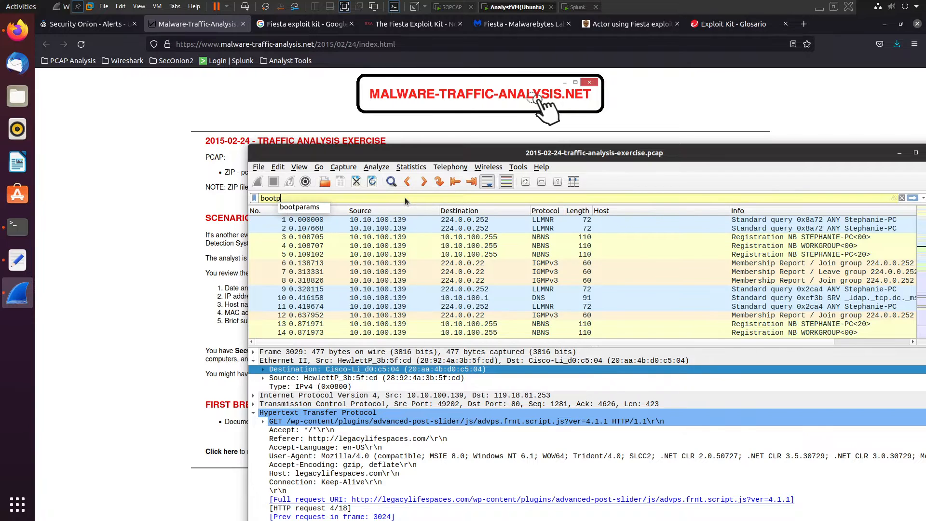
{"action": "key", "text": "Return"}
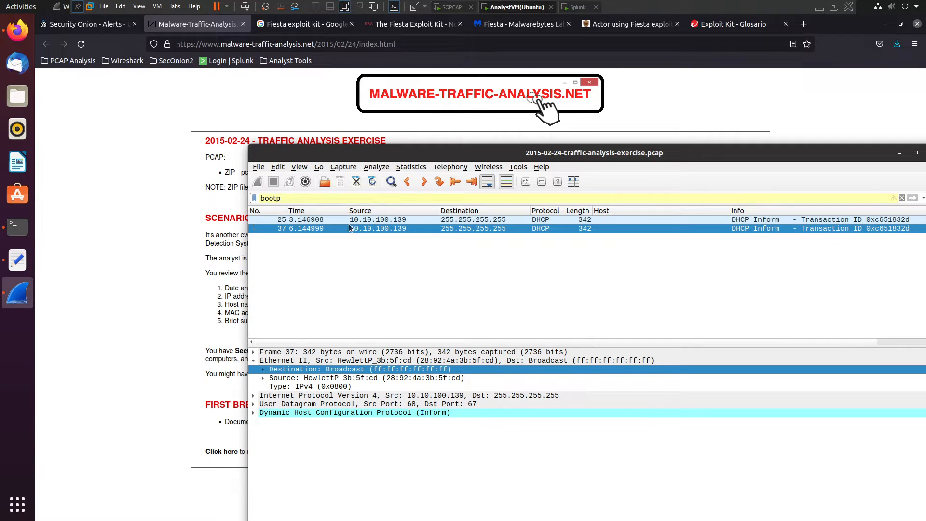
Step: Expand the Dynamic Host Configuration Protocol details of packet 37 and its Option (12) Host Name entry
{"action": "left_click", "coordinate": [257, 414]}
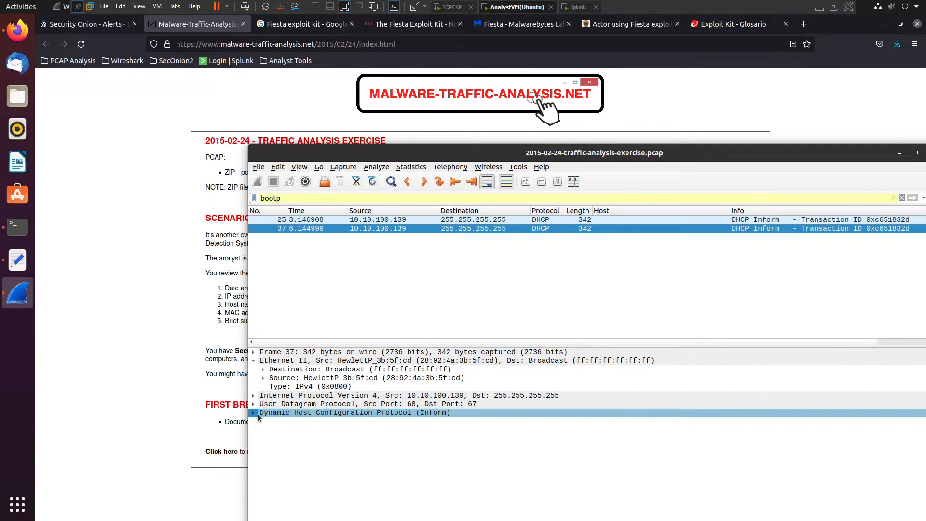
{"action": "left_click", "coordinate": [257, 414]}
{"action": "left_click_drag", "start_coordinate": [405, 153], "coordinate": [363, 23]}
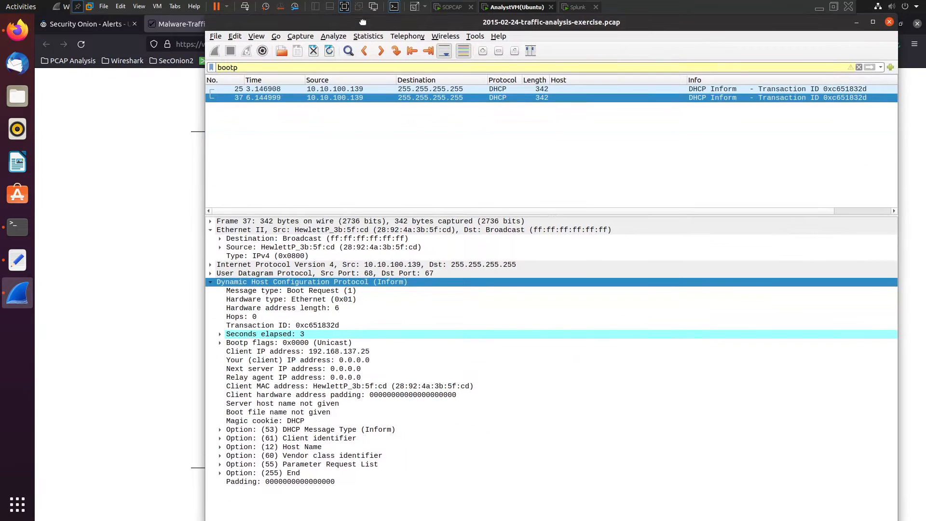
{"action": "left_click", "coordinate": [220, 447]}
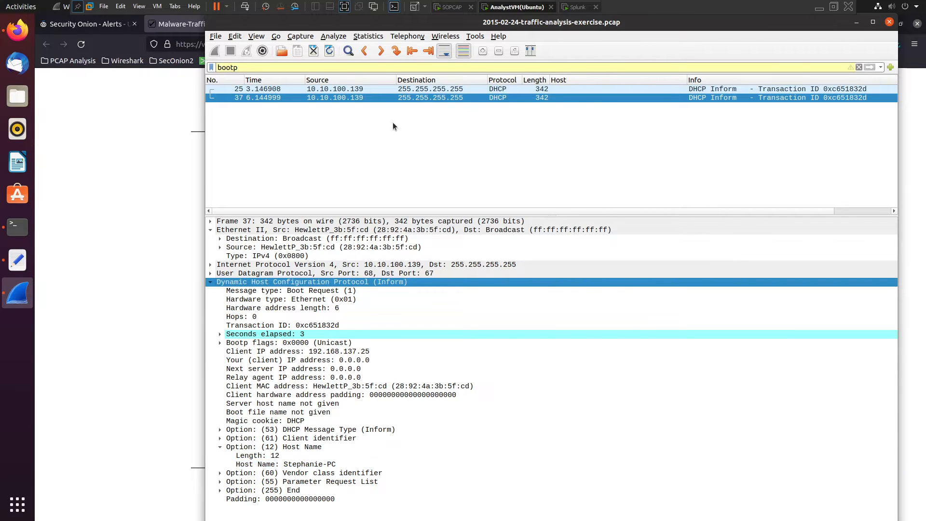
Step: Replace the bootp display filter with nbns and examine the NetBIOS name registrations and queries in the packet list
{"action": "double_click", "coordinate": [260, 70]}
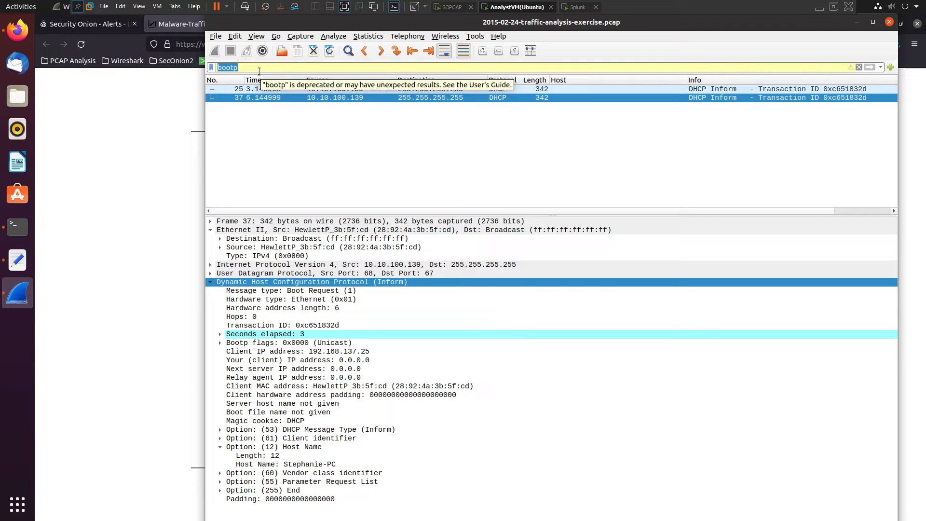
{"action": "key", "text": "BackSpace"}
{"action": "key", "text": "Return"}
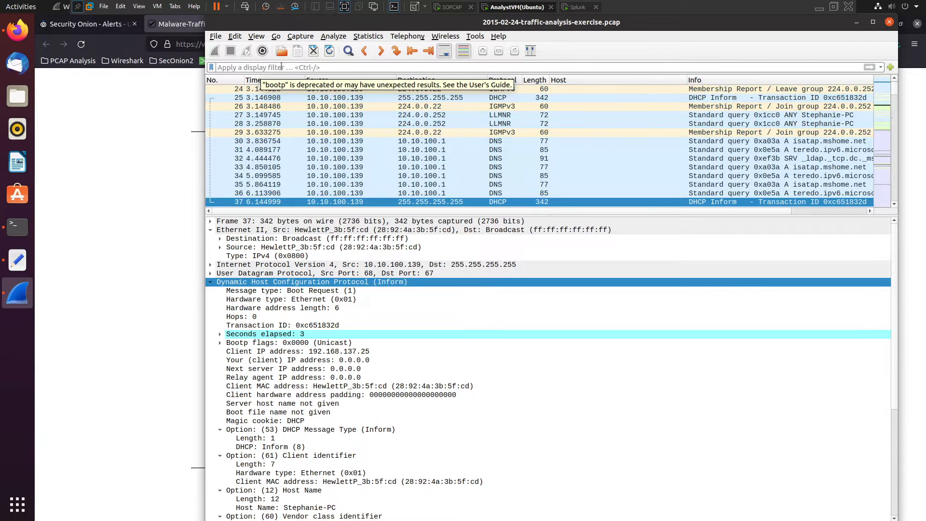
{"action": "scroll", "coordinate": [756, 139], "scroll_direction": "up", "scroll_amount": 8}
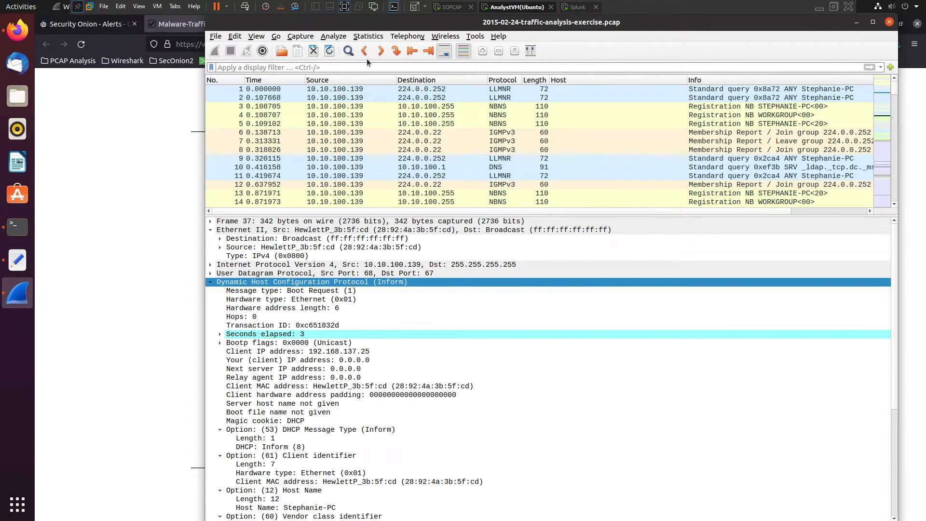
{"action": "type", "text": "nbns"}
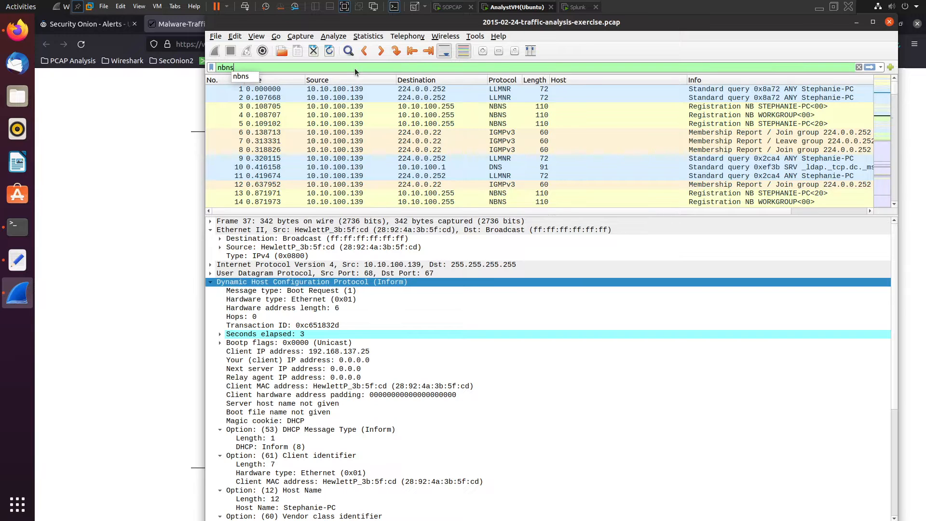
{"action": "key", "text": "Return"}
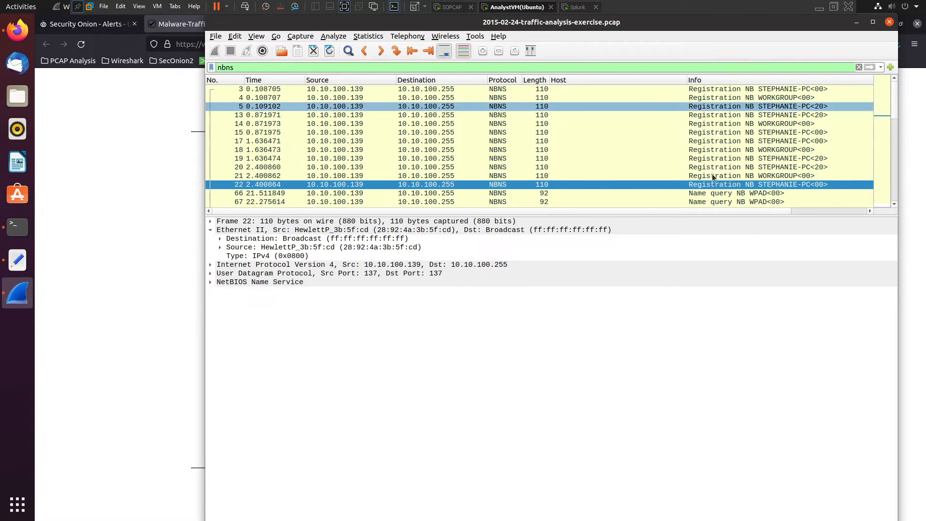
{"action": "left_click_drag", "start_coordinate": [633, 27], "coordinate": [573, 59]}
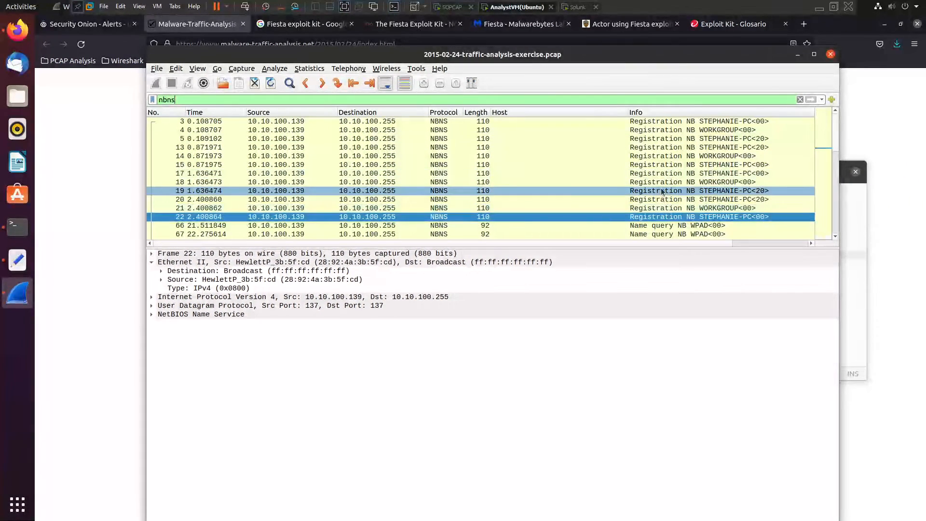
{"action": "scroll", "coordinate": [660, 145], "scroll_direction": "down", "scroll_amount": 10}
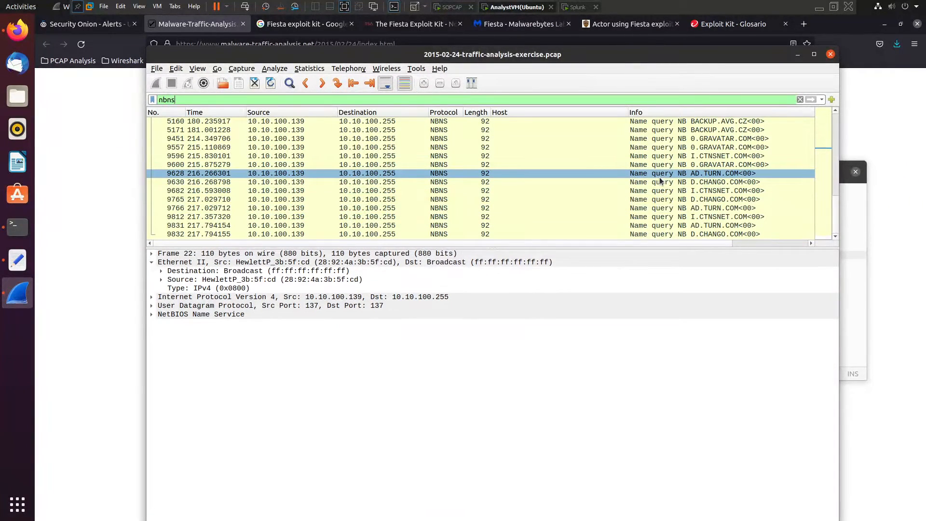
{"action": "scroll", "coordinate": [712, 217], "scroll_direction": "up", "scroll_amount": 2}
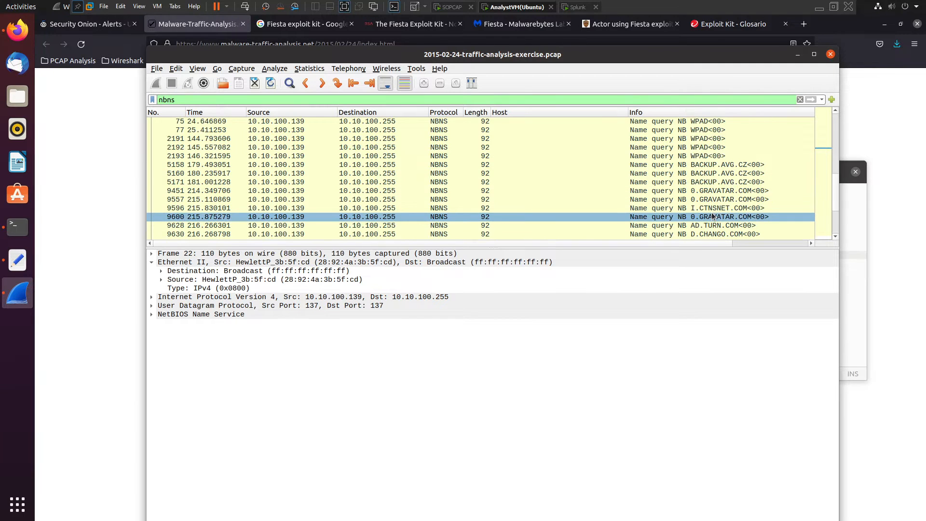
{"action": "scroll", "coordinate": [725, 189], "scroll_direction": "up", "scroll_amount": 5}
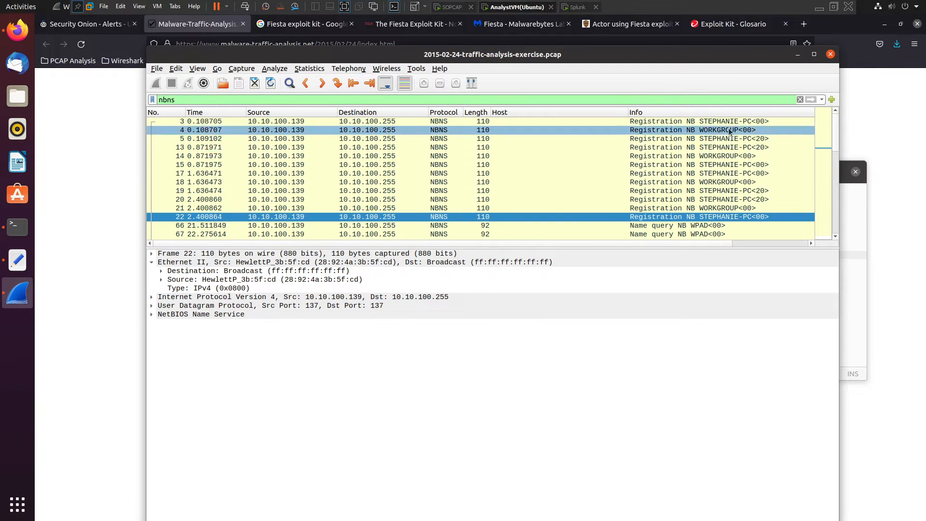
Step: Record the computer name from the NBNS registrations under the HOST NAME: heading in the notes, followed by a blank line
{"action": "left_click_drag", "start_coordinate": [586, 61], "coordinate": [486, 168]}
{"action": "left_click_drag", "start_coordinate": [501, 175], "coordinate": [507, 343]}
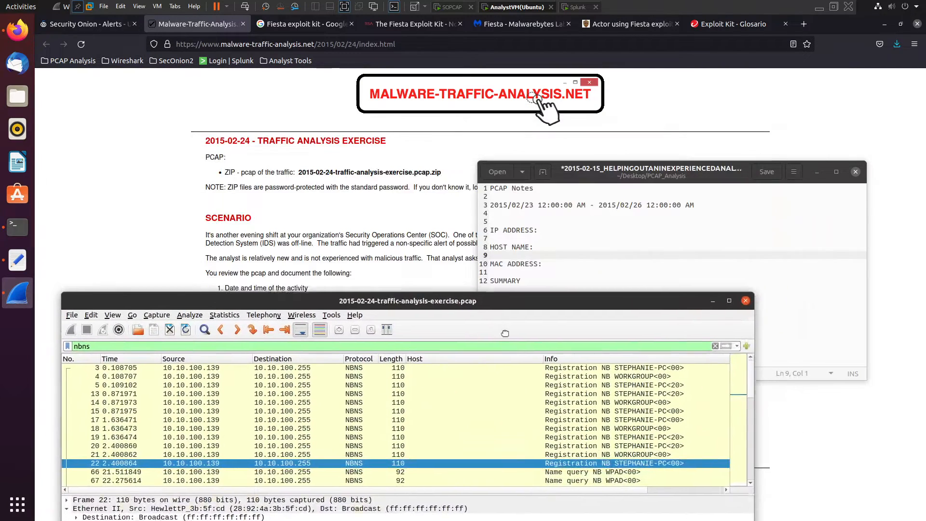
{"action": "left_click", "coordinate": [517, 251]}
{"action": "type", "text": "St"}
{"action": "type", "text": "e[a"}
{"action": "type", "text": "pa"}
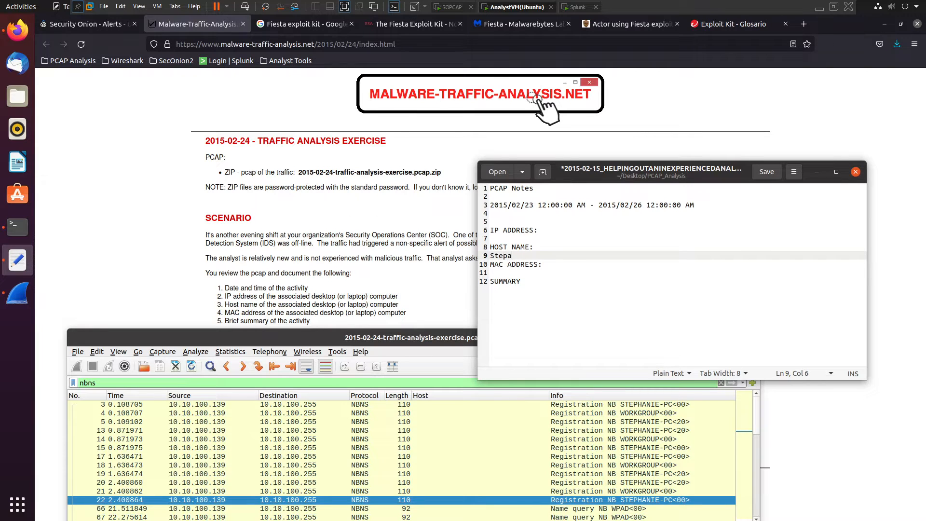
{"action": "key", "text": "BackSpace"}
{"action": "type", "text": "hanie"}
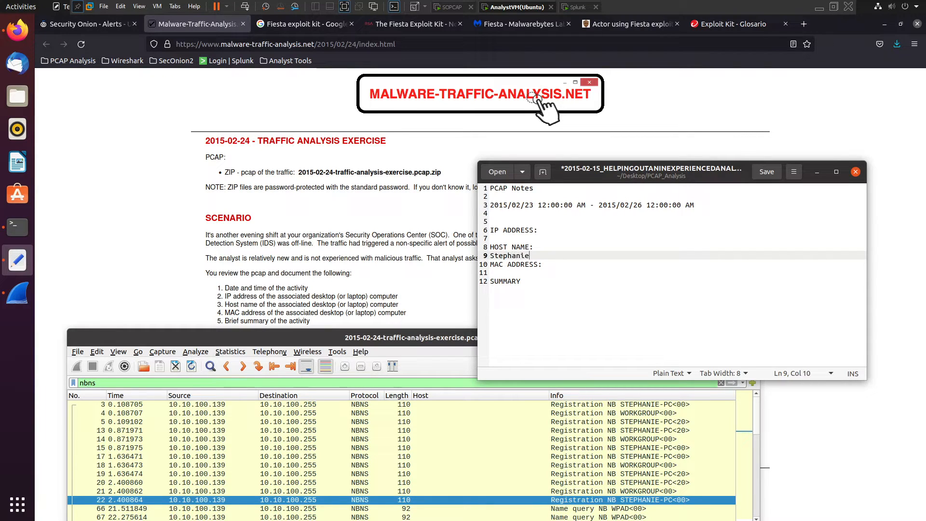
{"action": "type", "text": "-PC"}
{"action": "key", "text": "Return"}
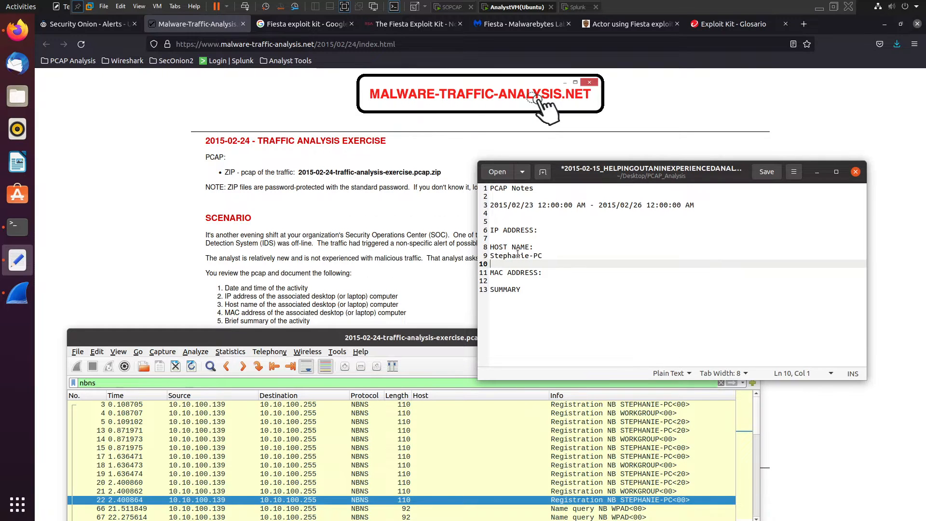
Step: Record the source address 10.10.100.139 under the IP ADDRESS: heading in the notes, followed by a blank line
{"action": "left_click_drag", "start_coordinate": [288, 341], "coordinate": [290, 279]}
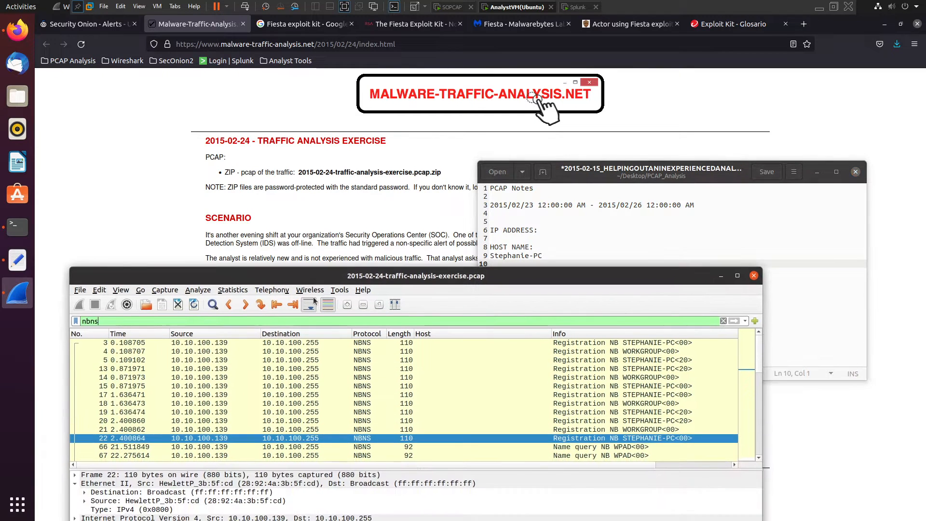
{"action": "left_click", "coordinate": [203, 440]}
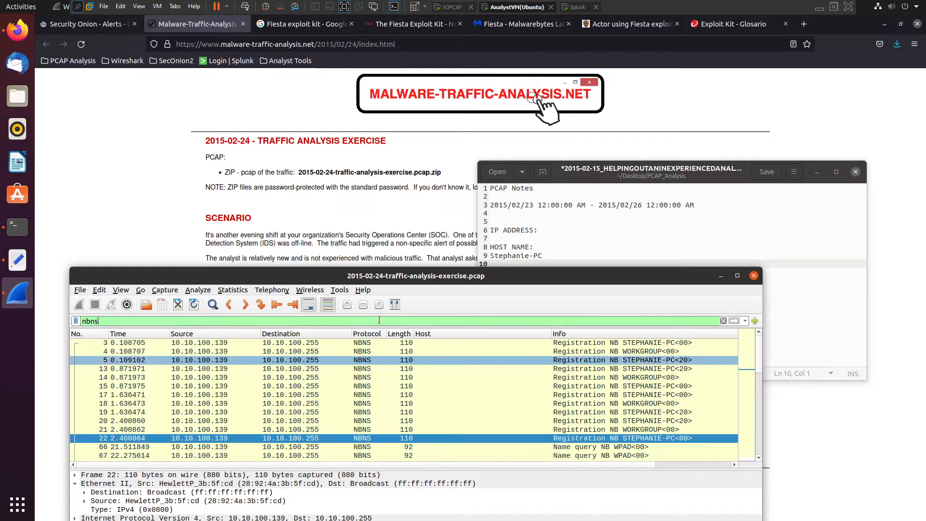
{"action": "left_click", "coordinate": [497, 239]}
{"action": "type", "text": "2"}
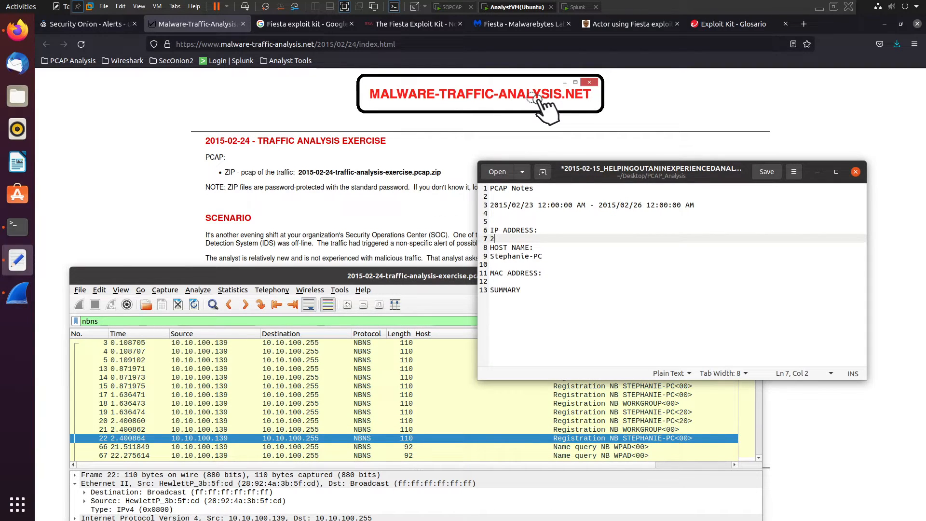
{"action": "type", "text": "0.10.100.139"}
{"action": "key", "text": "Return"}
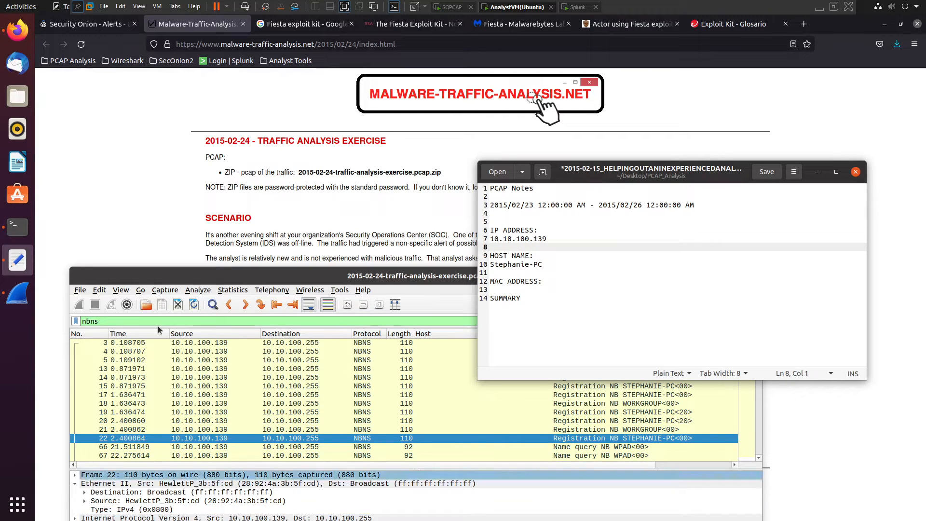
Step: Copy packet 22's Ethernet source address and enter 28:92:4a:3b:5f:cd under MAC ADDRESS: in the notes, followed by a blank line
{"action": "left_click_drag", "start_coordinate": [273, 275], "coordinate": [269, 205]}
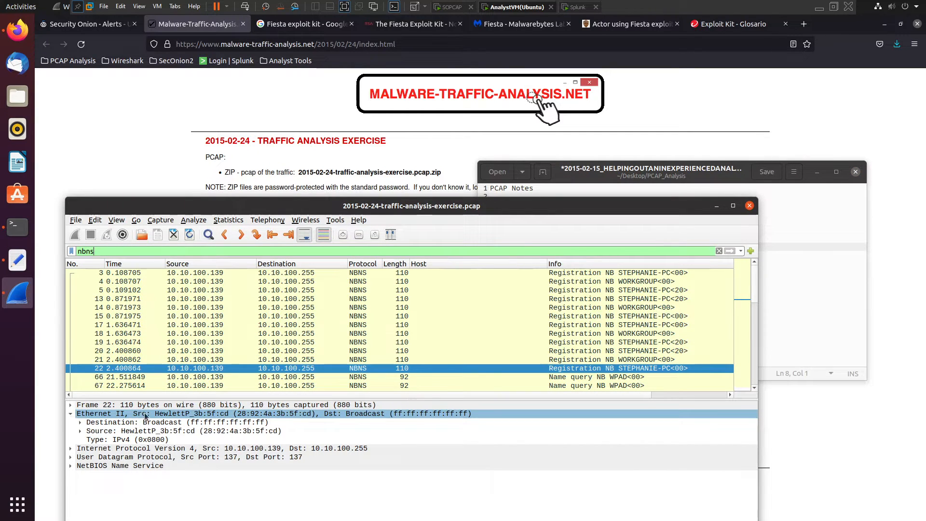
{"action": "left_click", "coordinate": [132, 430]}
{"action": "right_click", "coordinate": [131, 430]}
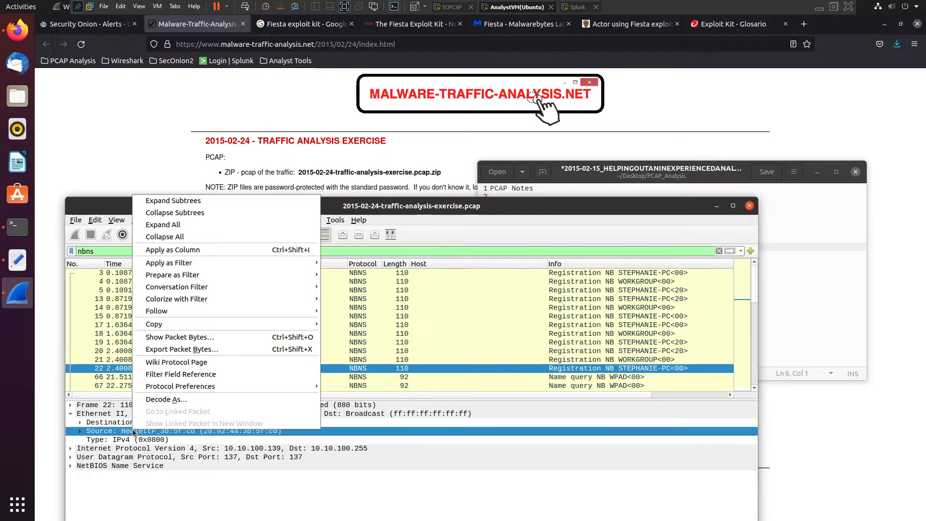
{"action": "mouse_move", "coordinate": [202, 324]}
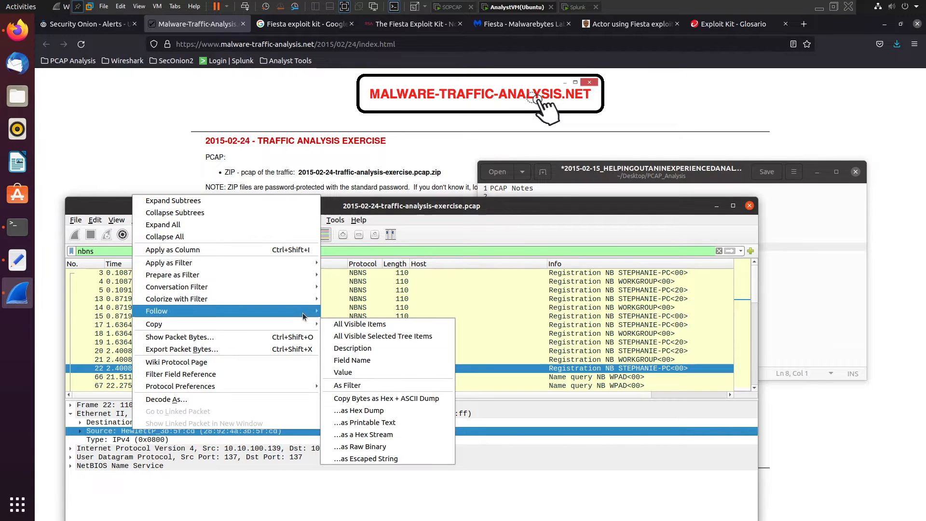
{"action": "left_click", "coordinate": [358, 376]}
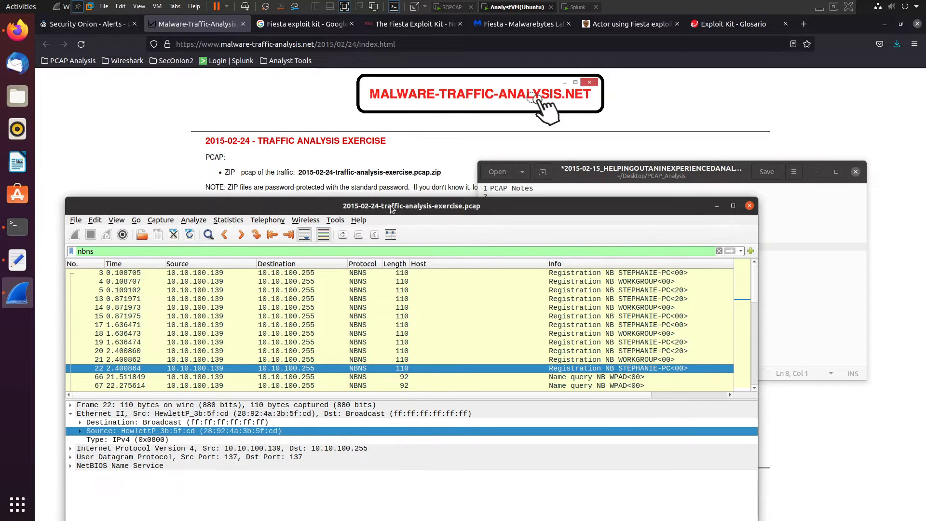
{"action": "left_click_drag", "start_coordinate": [479, 205], "coordinate": [504, 428]}
{"action": "left_click", "coordinate": [495, 289]}
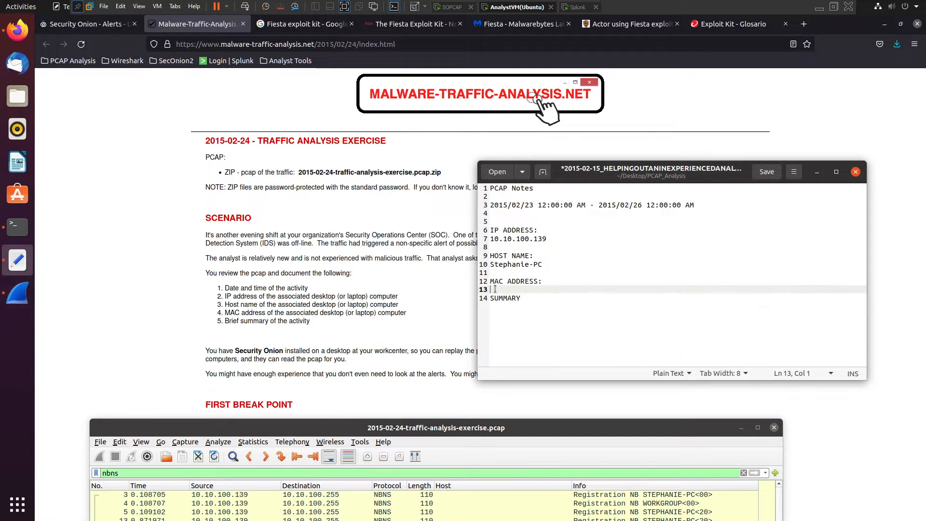
{"action": "type", "text": "28:92:4a:3b:5f:cd"}
{"action": "key", "text": "Return"}
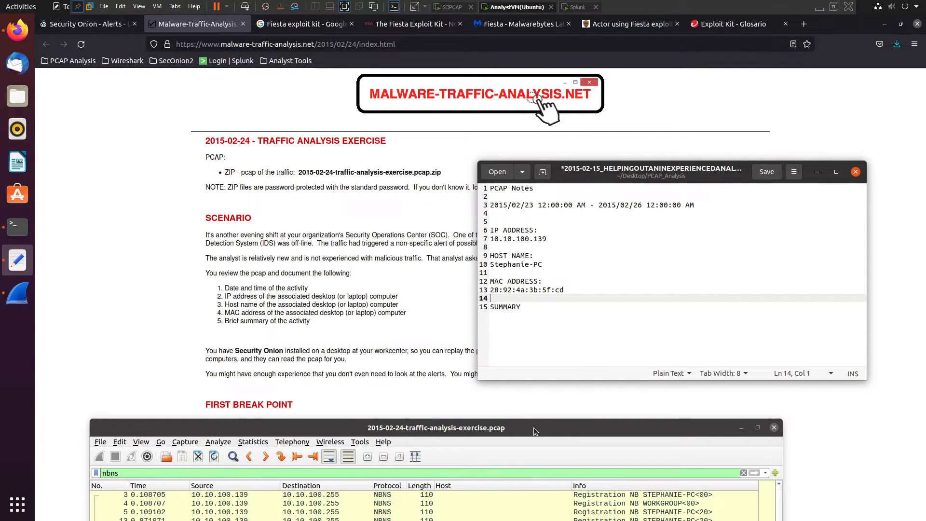
Step: Clear the nbns display filter to list the whole capture and move the Wireshark window clear of the recorded notes
{"action": "left_click_drag", "start_coordinate": [534, 428], "coordinate": [578, 104]}
{"action": "double_click", "coordinate": [264, 151]}
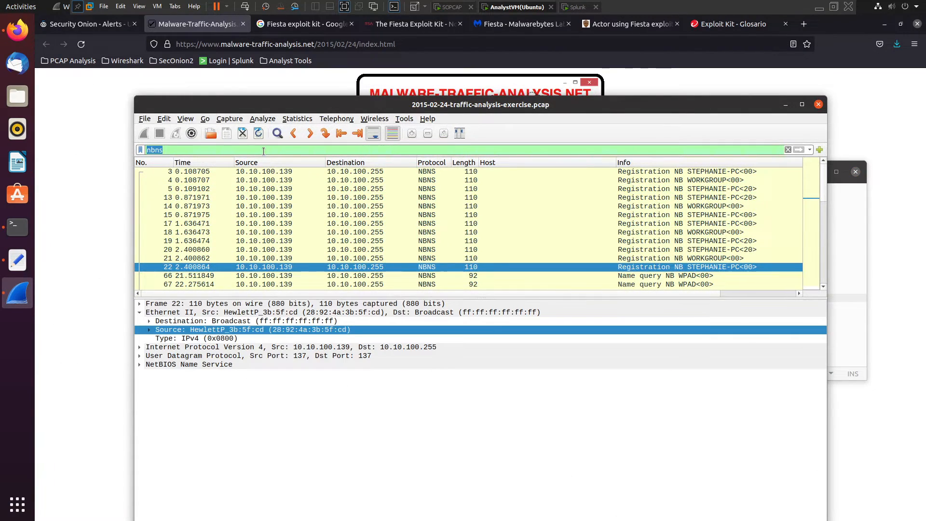
{"action": "key", "text": "BackSpace"}
{"action": "key", "text": "Return"}
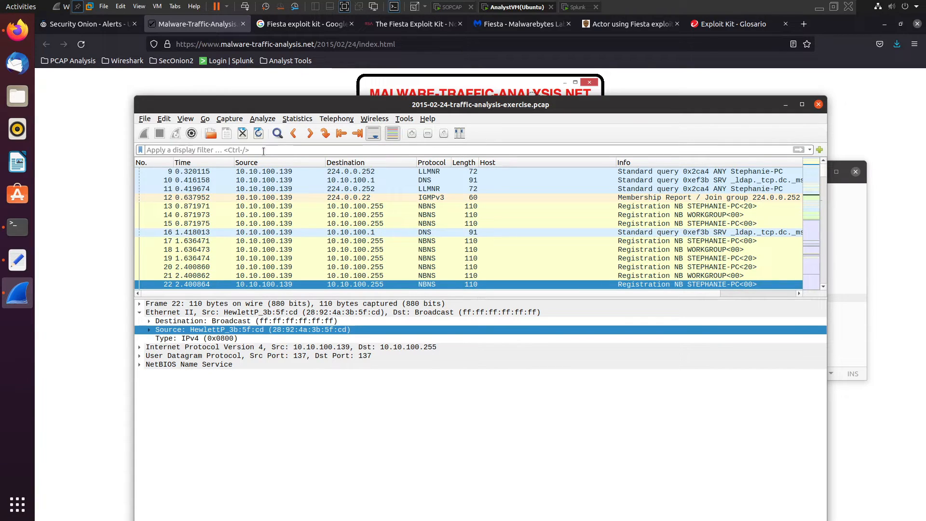
{"action": "left_click_drag", "start_coordinate": [328, 108], "coordinate": [513, 317]}
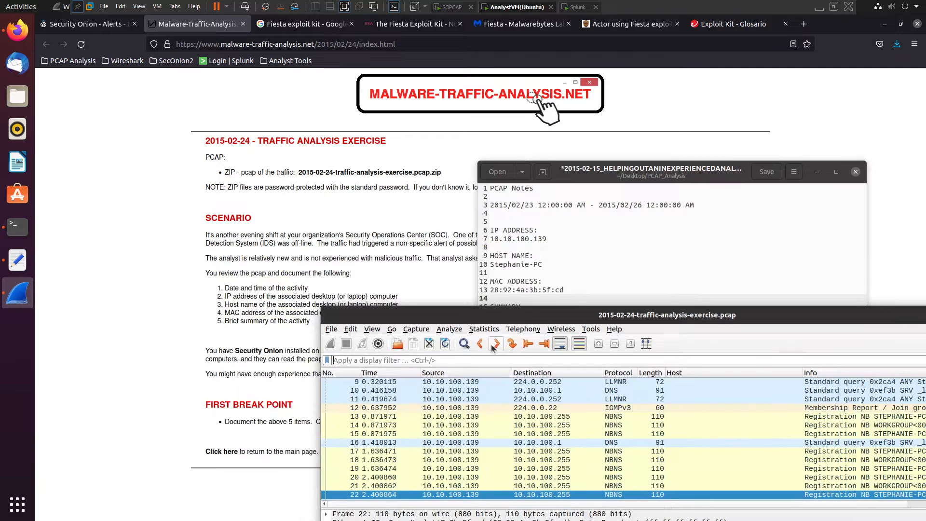
Step: Apply the display filter ip.addr == 10.10.100.139 && http to the capture
{"action": "left_click", "coordinate": [466, 357]}
{"action": "type", "text": "ip.add"}
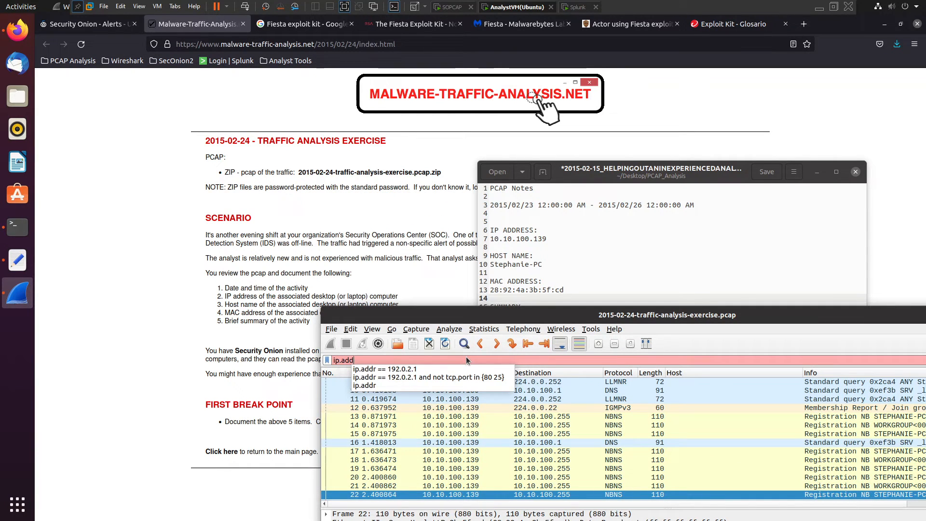
{"action": "type", "text": "r =="}
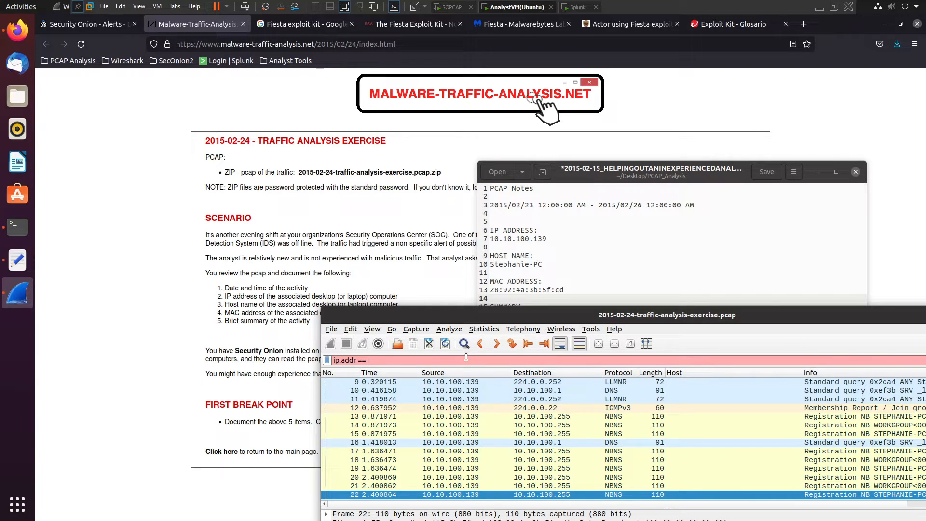
{"action": "type", "text": " 10"}
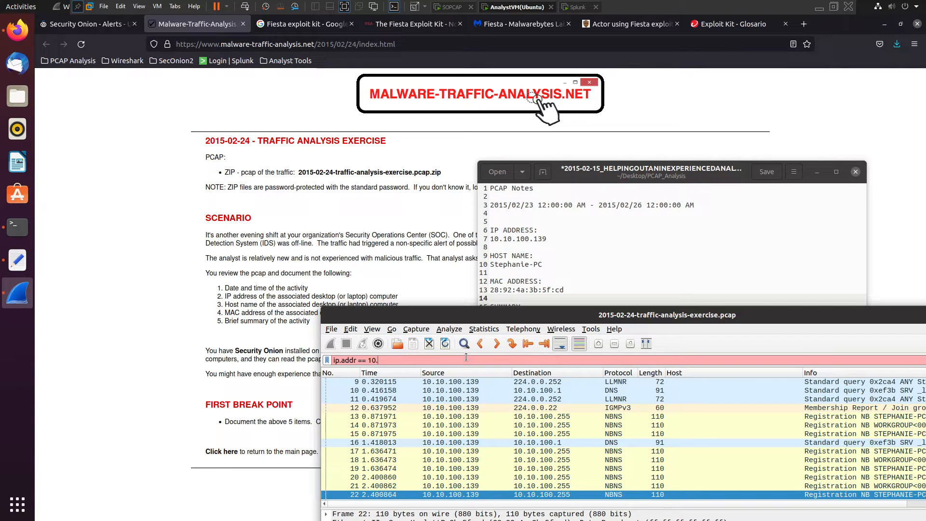
{"action": "type", "text": ".10.100.139 "}
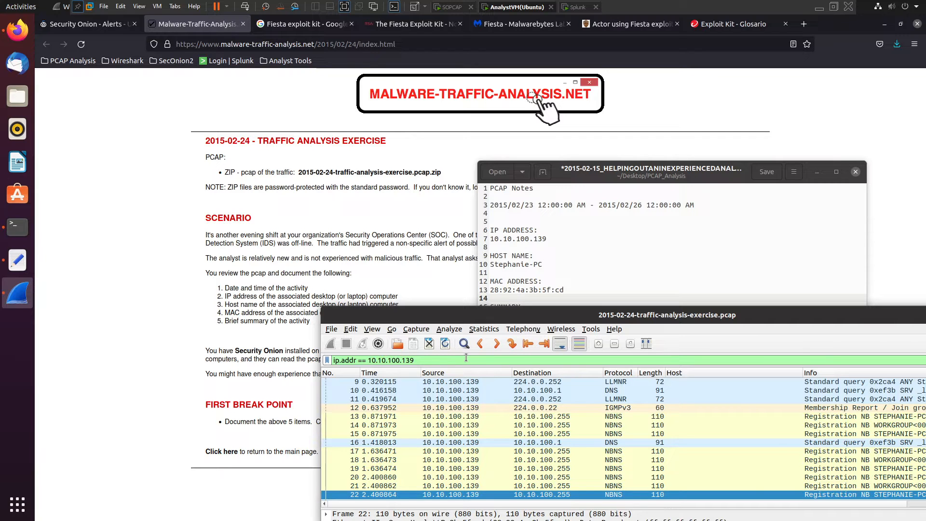
{"action": "type", "text": "&"}
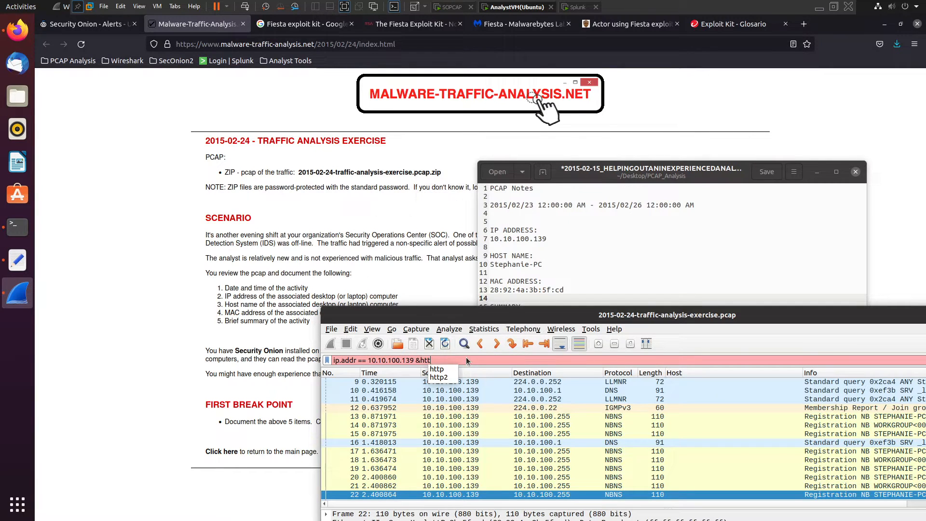
{"action": "type", "text": " http"}
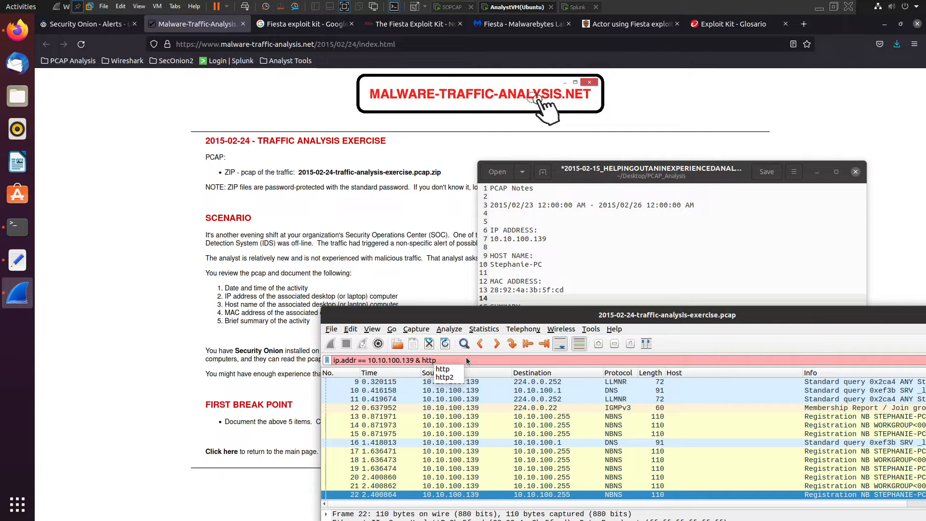
{"action": "left_click", "coordinate": [466, 358]}
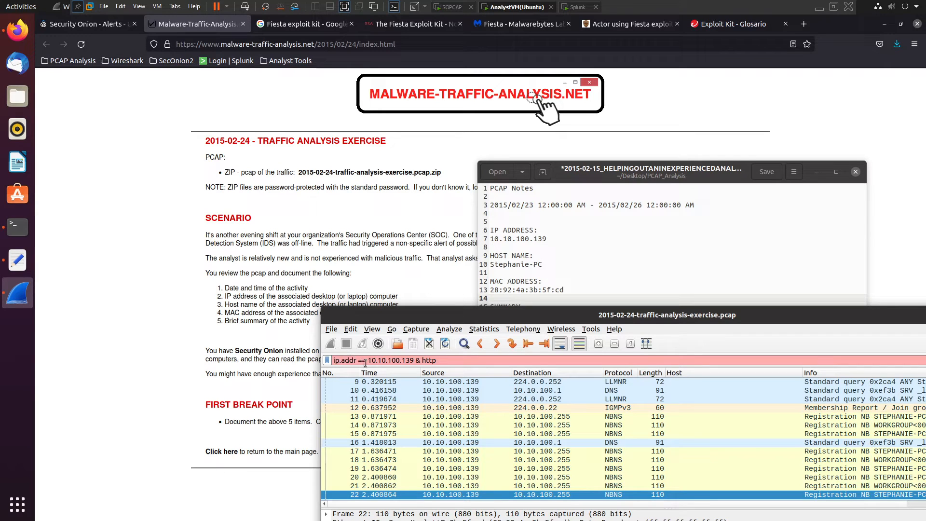
{"action": "left_click", "coordinate": [422, 361]}
{"action": "key", "text": "BackSpace"}
{"action": "type", "text": "&"}
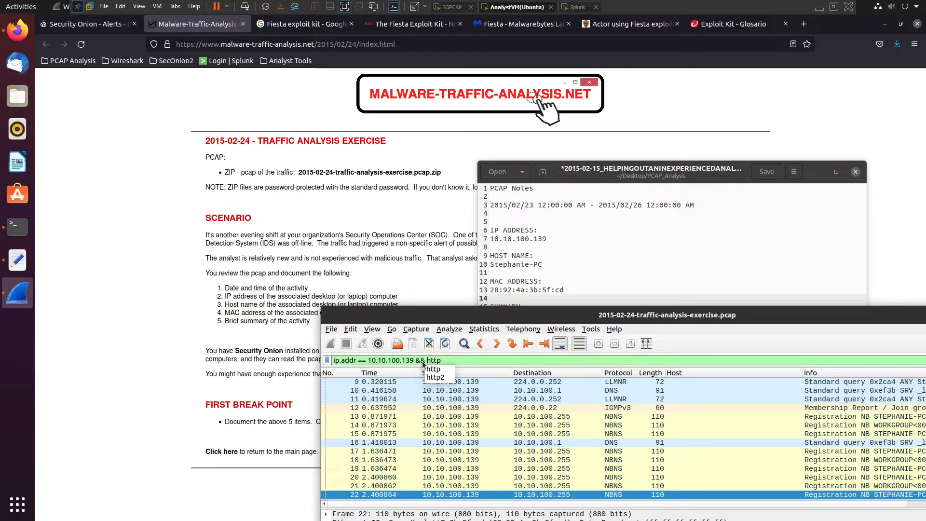
{"action": "key", "text": "Return"}
Step: Examine the filtered HTTP traffic by host, including packet 749's request to mpzfprxfdn.serveftp.com
{"action": "left_click_drag", "start_coordinate": [606, 318], "coordinate": [397, 96]}
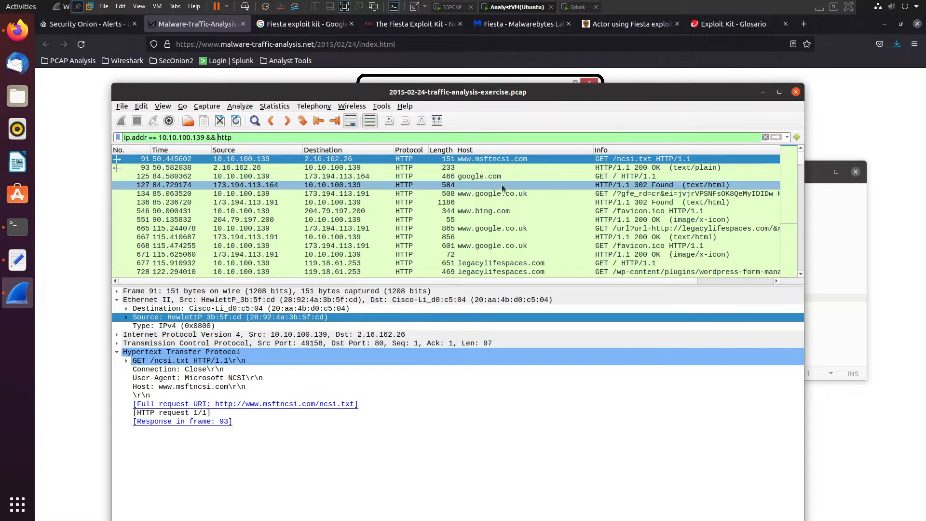
{"action": "scroll", "coordinate": [473, 209], "scroll_direction": "down", "scroll_amount": 1}
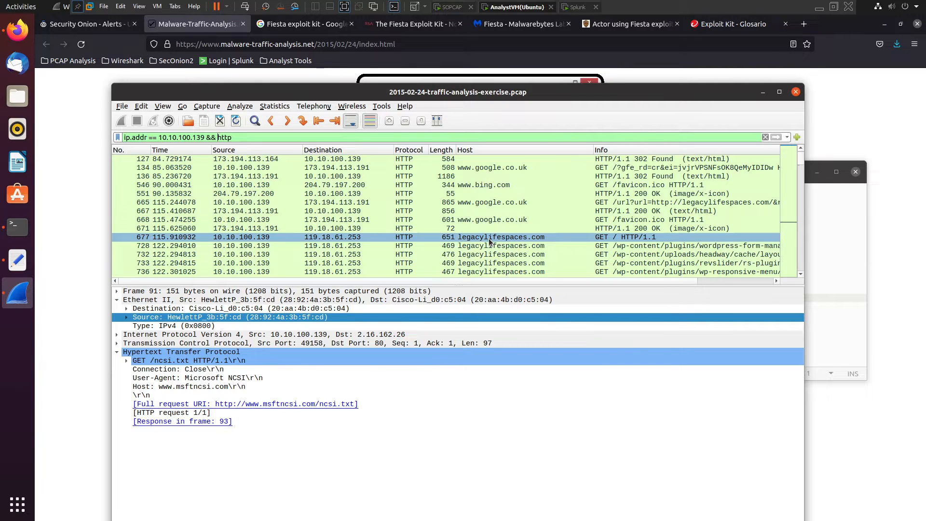
{"action": "scroll", "coordinate": [490, 242], "scroll_direction": "down", "scroll_amount": 3}
{"action": "left_click", "coordinate": [461, 229]}
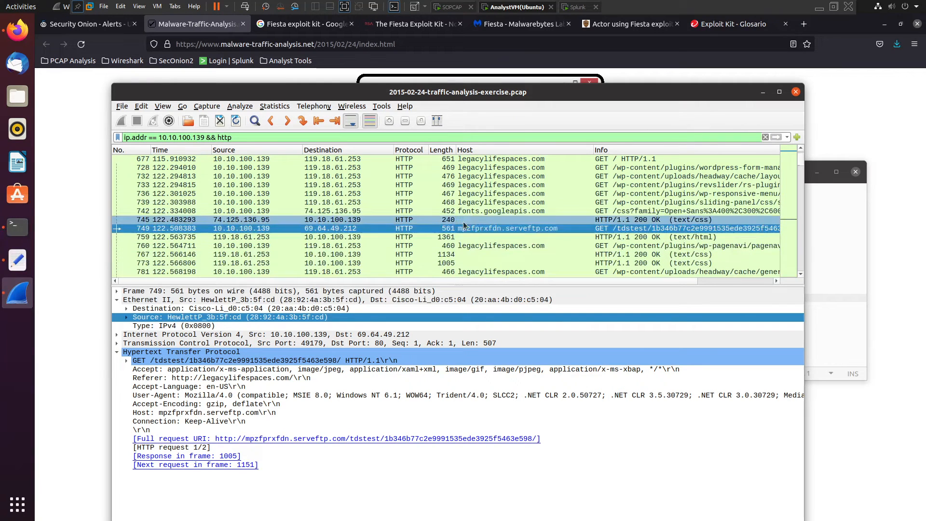
{"action": "scroll", "coordinate": [484, 230], "scroll_direction": "down", "scroll_amount": 8}
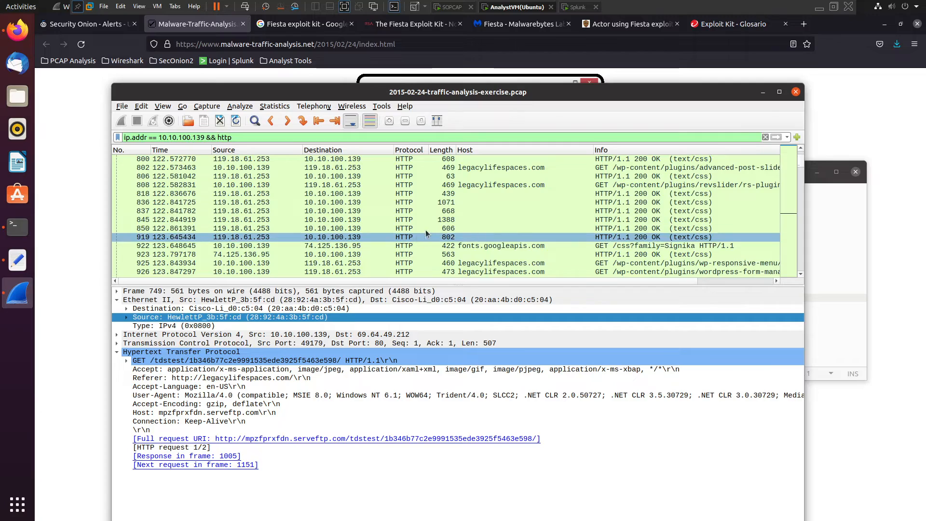
{"action": "scroll", "coordinate": [484, 230], "scroll_direction": "down", "scroll_amount": 15}
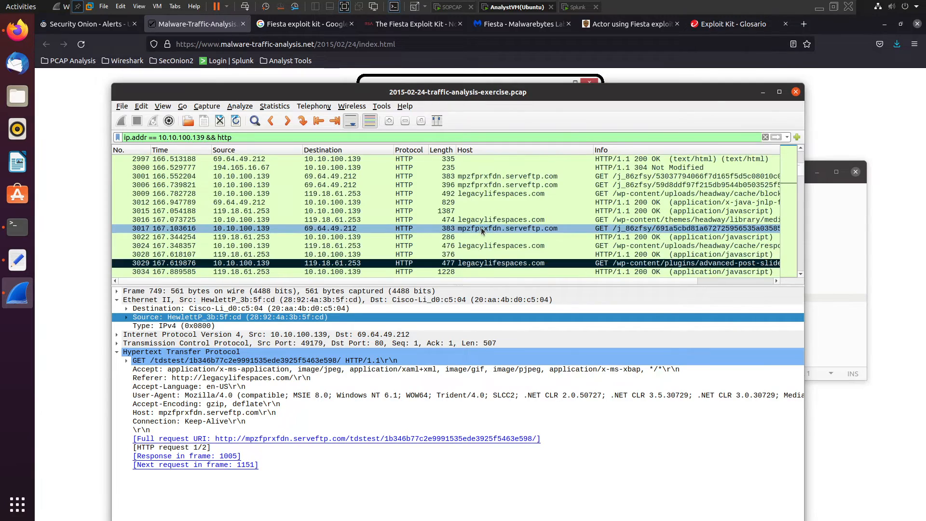
{"action": "scroll", "coordinate": [481, 230], "scroll_direction": "down", "scroll_amount": 2}
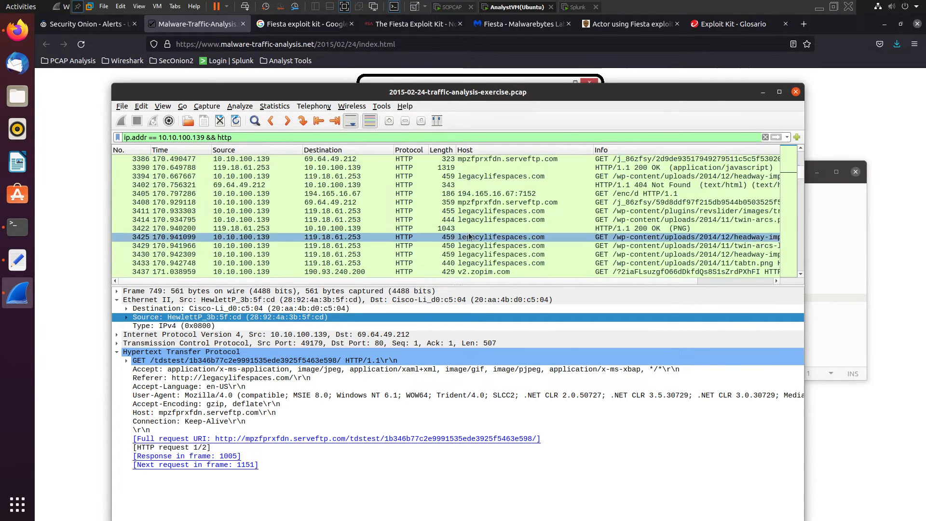
{"action": "scroll", "coordinate": [469, 233], "scroll_direction": "up", "scroll_amount": 4}
{"action": "scroll", "coordinate": [468, 233], "scroll_direction": "down", "scroll_amount": 10}
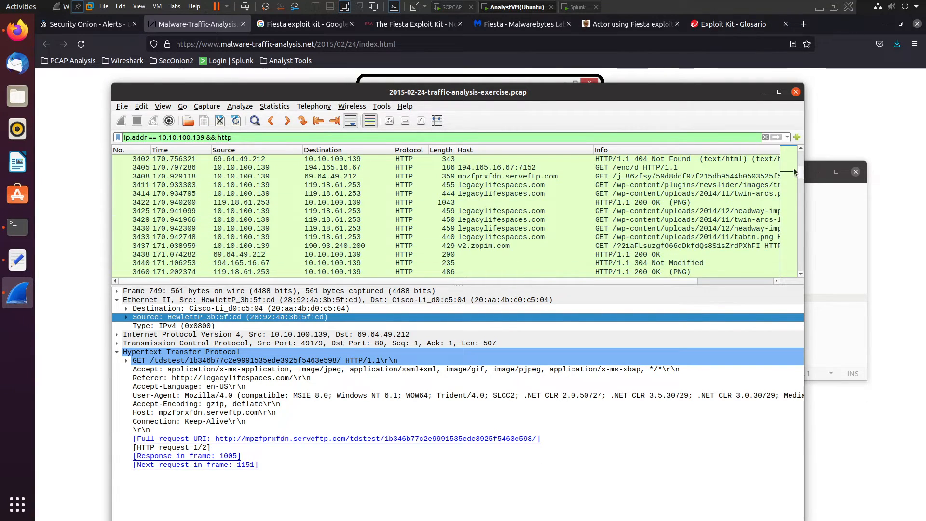
Step: Follow the TCP stream of packet 677, the first GET request to legacylifespaces.com
{"action": "left_click_drag", "start_coordinate": [802, 175], "coordinate": [800, 153]}
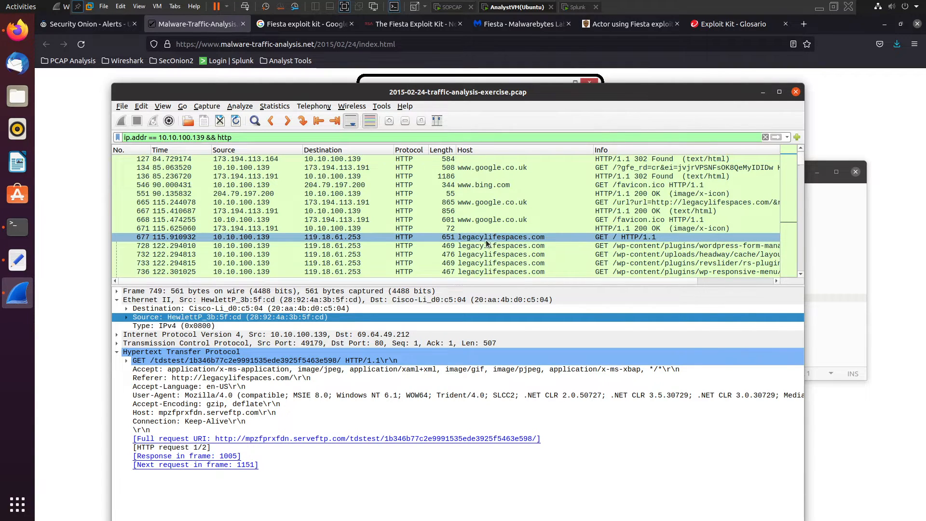
{"action": "right_click", "coordinate": [486, 240]}
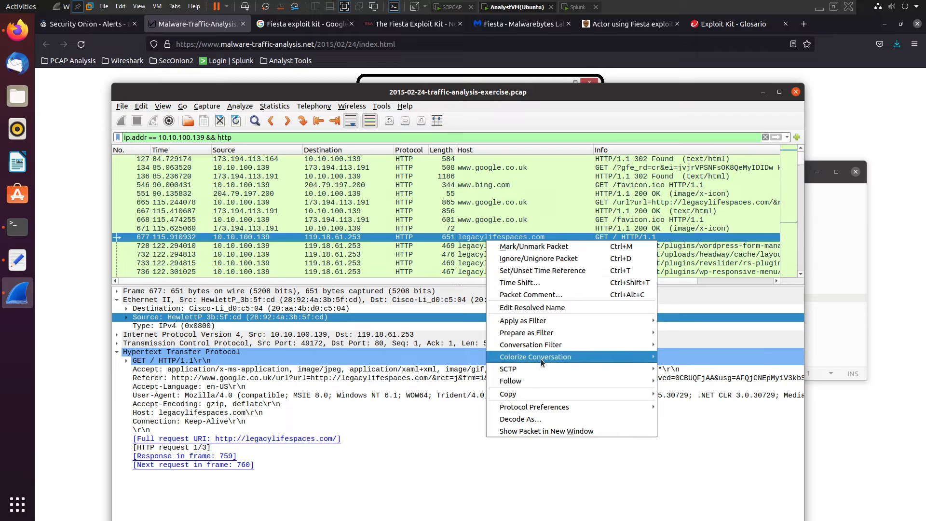
{"action": "mouse_move", "coordinate": [533, 385]}
{"action": "left_click", "coordinate": [697, 384]}
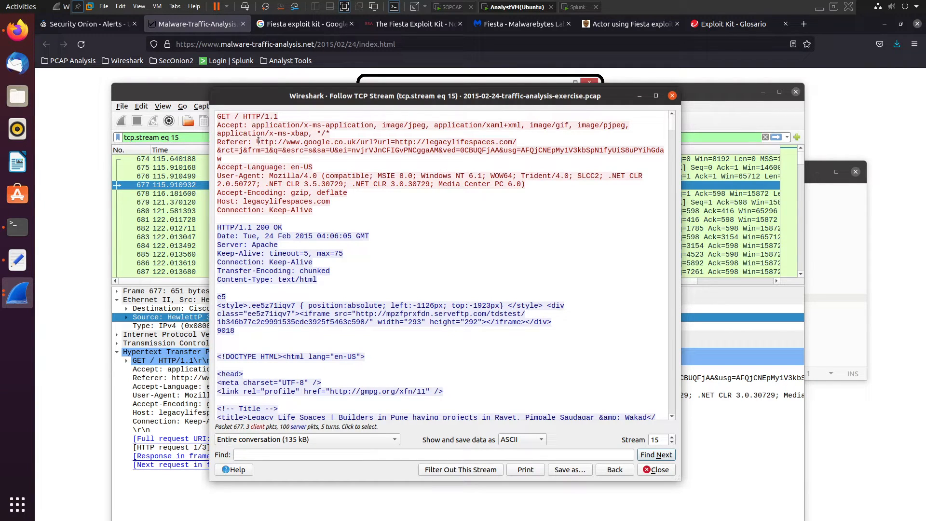
Step: Copy the full Referer URL from the TCP stream's GET request and open it in a new Firefox tab
{"action": "left_click_drag", "start_coordinate": [256, 141], "coordinate": [231, 166]}
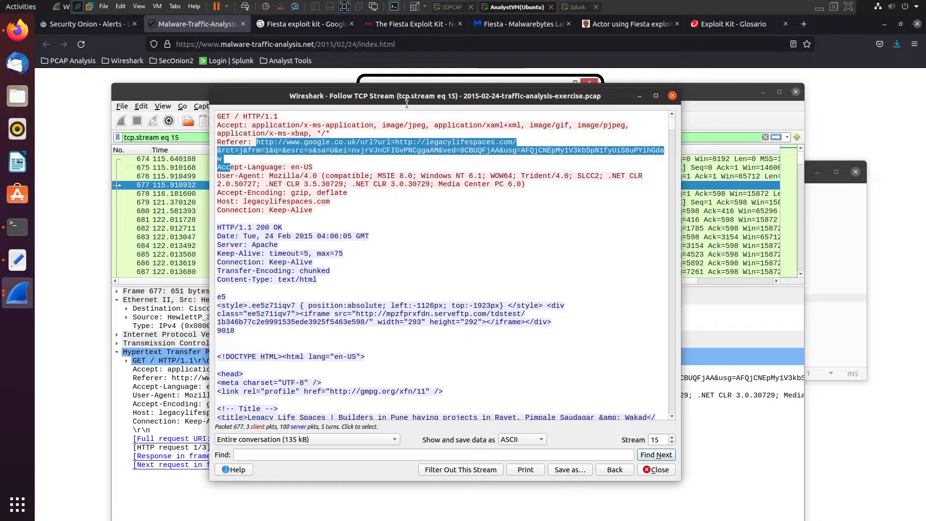
{"action": "left_click_drag", "start_coordinate": [407, 104], "coordinate": [468, 144]}
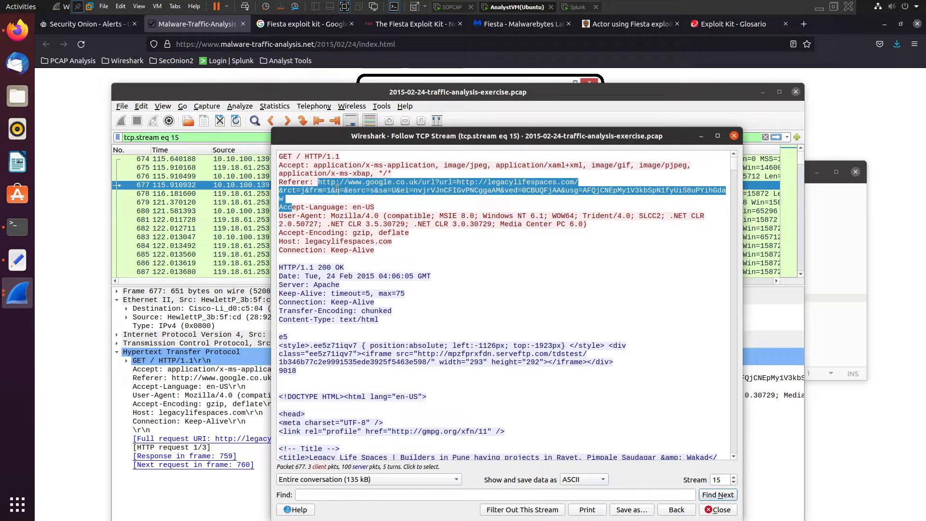
{"action": "left_click", "coordinate": [321, 196]}
{"action": "left_click_drag", "start_coordinate": [321, 183], "coordinate": [350, 197]}
{"action": "key", "text": "ctrl+c"}
{"action": "left_click", "coordinate": [804, 23]}
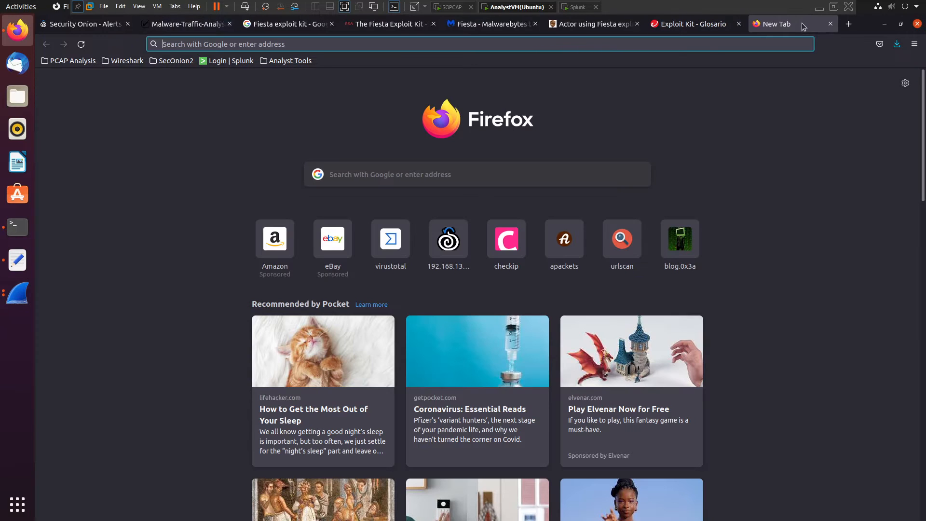
{"action": "key", "text": "ctrl+v"}
{"action": "key", "text": "Return"}
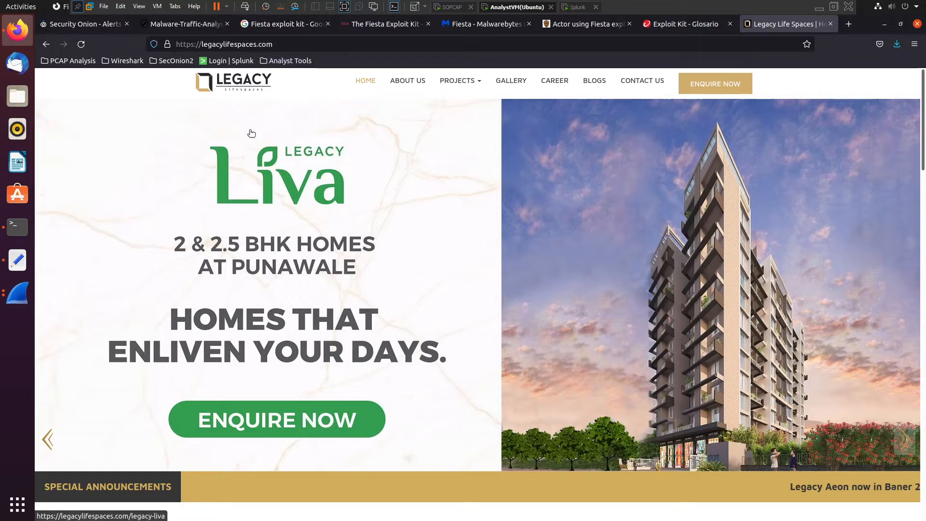
Step: Look over the legacylifespaces.com home page and close its tab
{"action": "scroll", "coordinate": [218, 207], "scroll_direction": "down", "scroll_amount": 5}
{"action": "scroll", "coordinate": [225, 203], "scroll_direction": "up", "scroll_amount": 4}
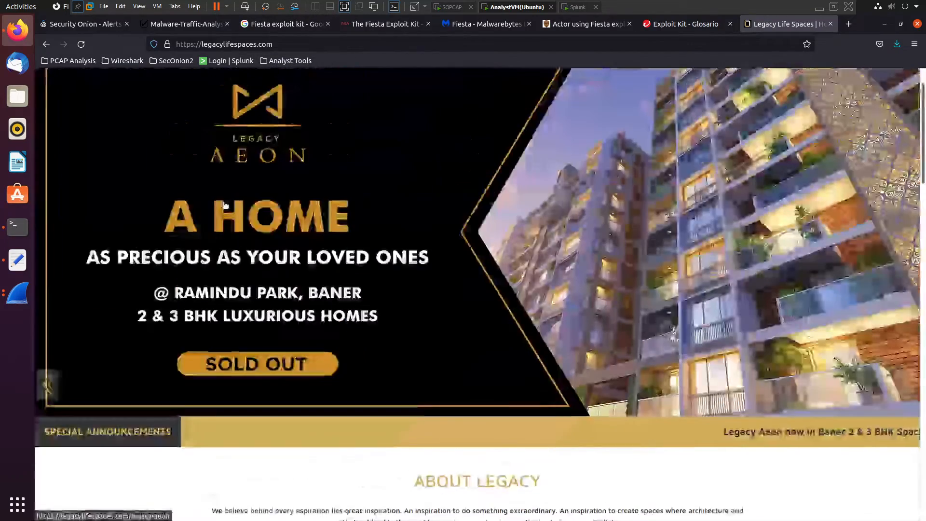
{"action": "scroll", "coordinate": [224, 203], "scroll_direction": "up", "scroll_amount": 1}
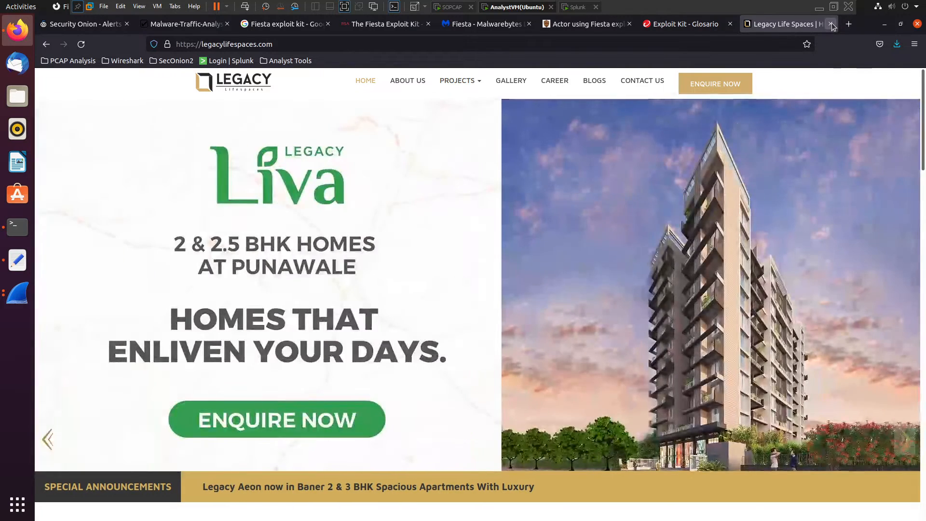
{"action": "left_click", "coordinate": [831, 23]}
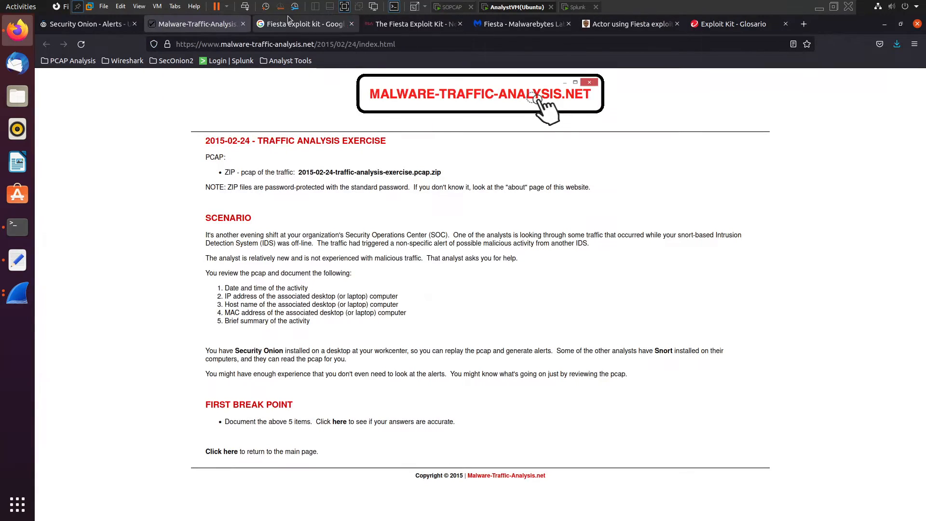
Step: Switch back to Wireshark's TCP stream and examine the Referer and the HTTP/1.1 200 OK response headers
{"action": "left_click", "coordinate": [17, 293]}
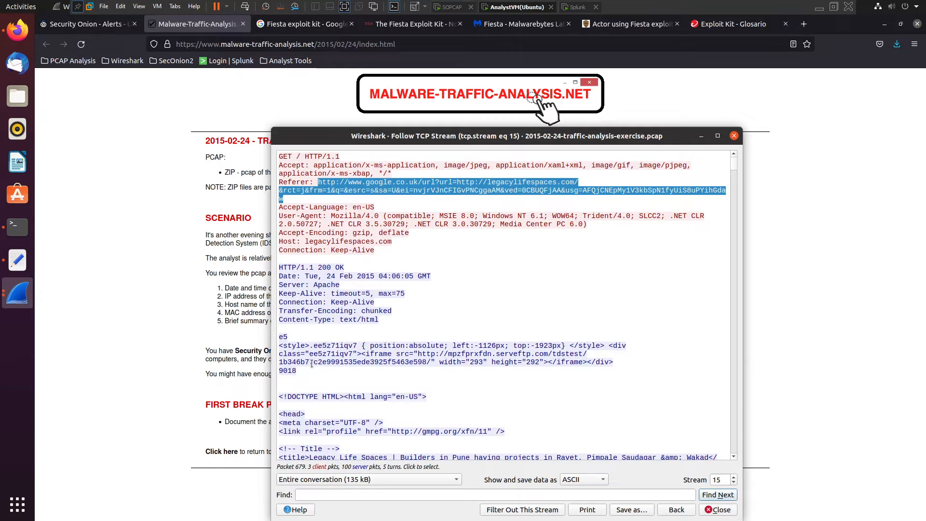
{"action": "left_click", "coordinate": [286, 207]}
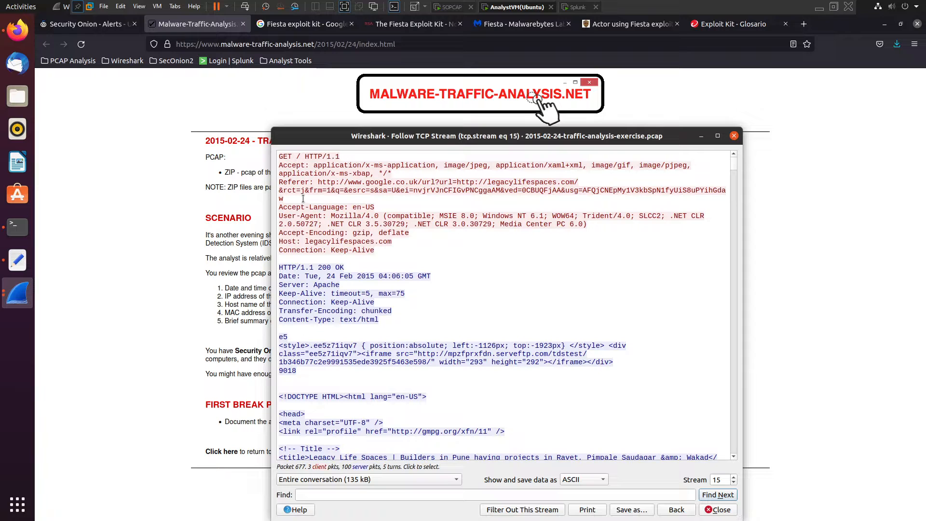
{"action": "scroll", "coordinate": [340, 213], "scroll_direction": "down", "scroll_amount": 1}
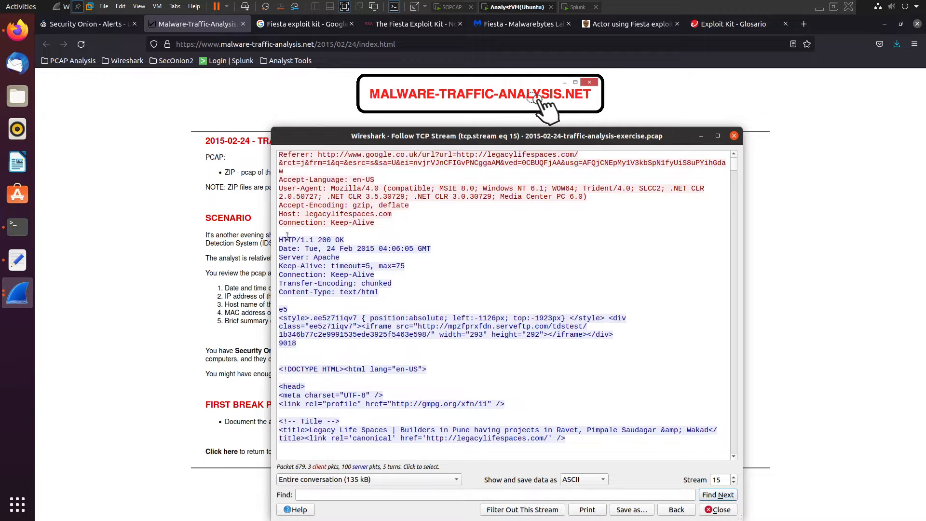
{"action": "left_click_drag", "start_coordinate": [278, 237], "coordinate": [339, 258]}
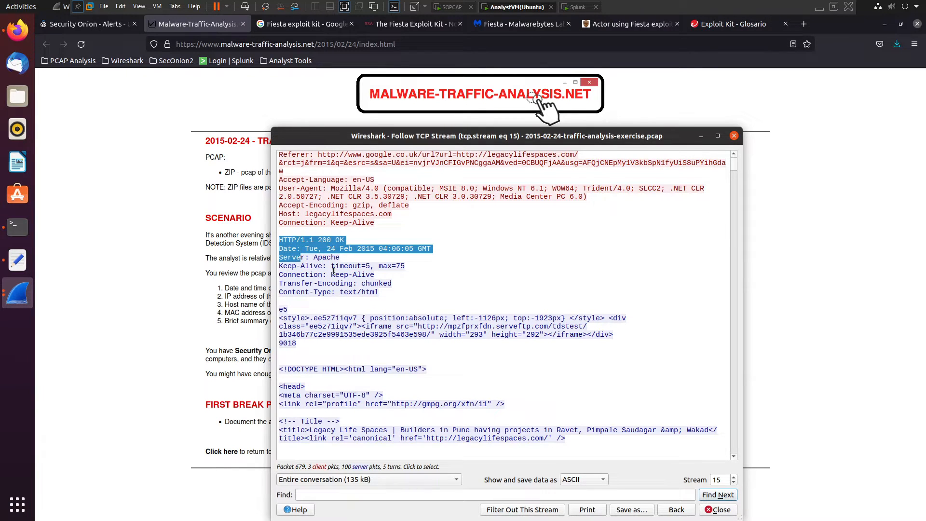
{"action": "left_click", "coordinate": [325, 267]}
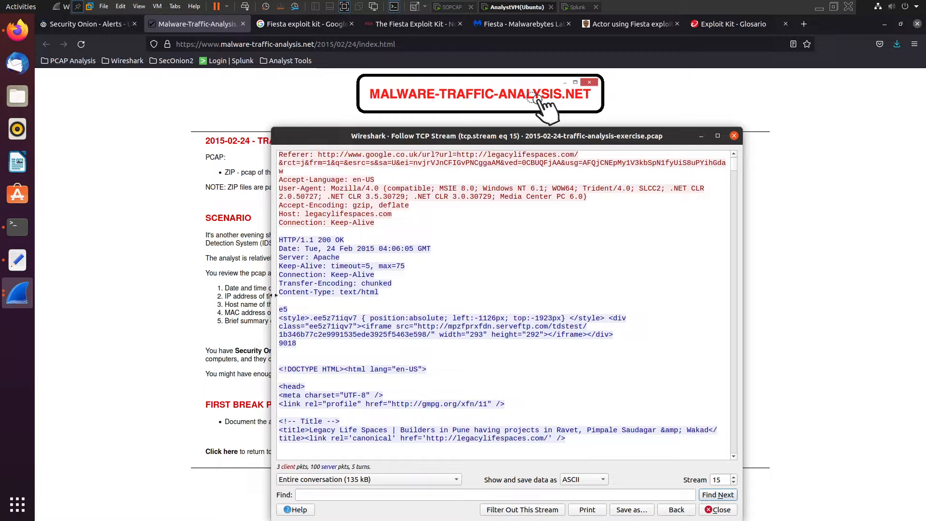
{"action": "scroll", "coordinate": [322, 296], "scroll_direction": "down", "scroll_amount": 1}
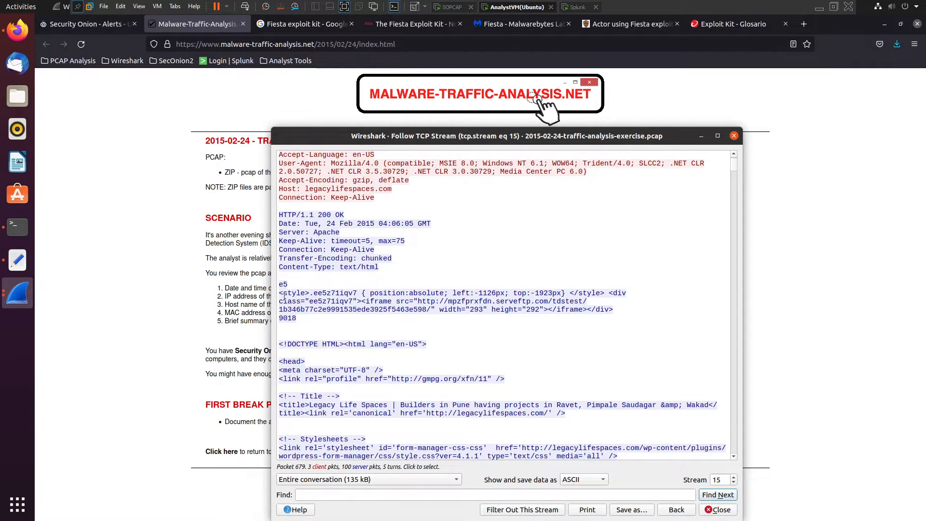
{"action": "left_click_drag", "start_coordinate": [282, 294], "coordinate": [278, 295]}
{"action": "left_click_drag", "start_coordinate": [418, 301], "coordinate": [546, 300]}
{"action": "key", "text": "ctrl+c"}
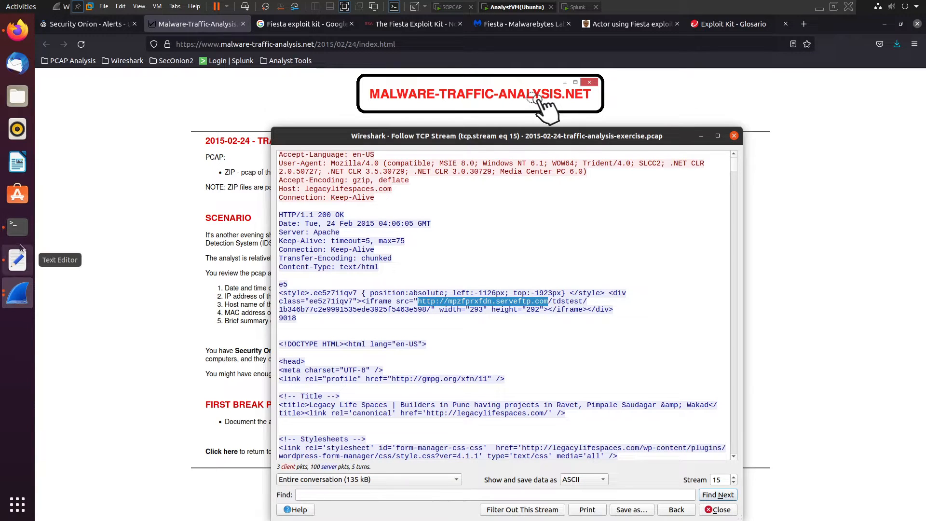
{"action": "left_click", "coordinate": [18, 261]}
{"action": "left_click", "coordinate": [541, 325]}
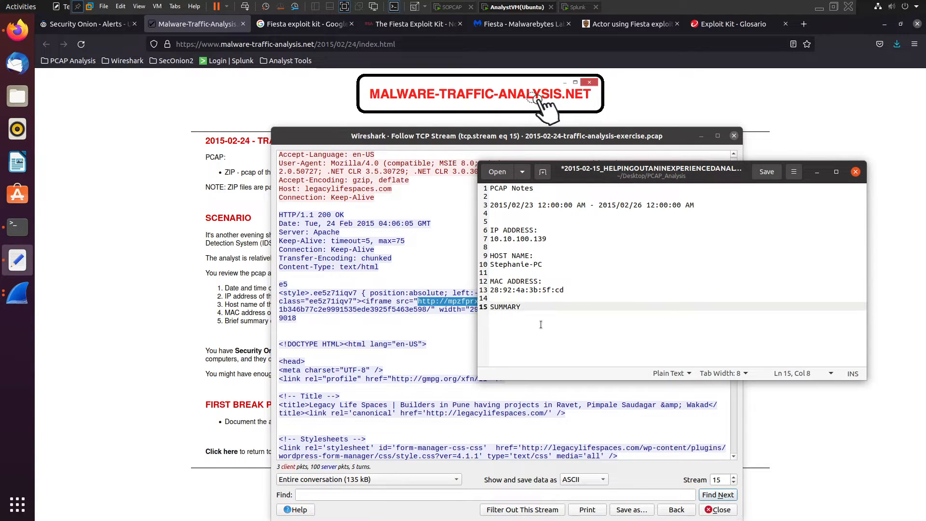
{"action": "key", "text": "Return"}
{"action": "key", "text": "Return"}
{"action": "key", "text": "ctrl+v"}
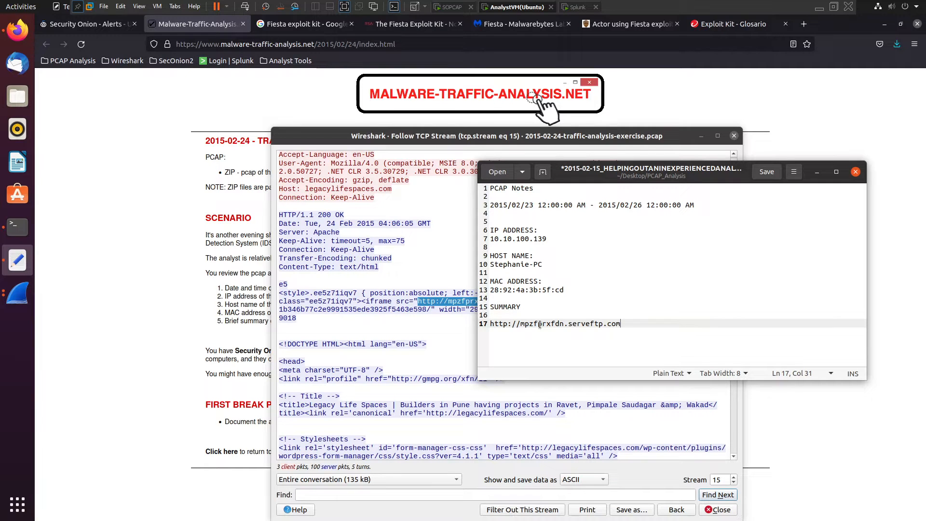
{"action": "left_click", "coordinate": [368, 324]}
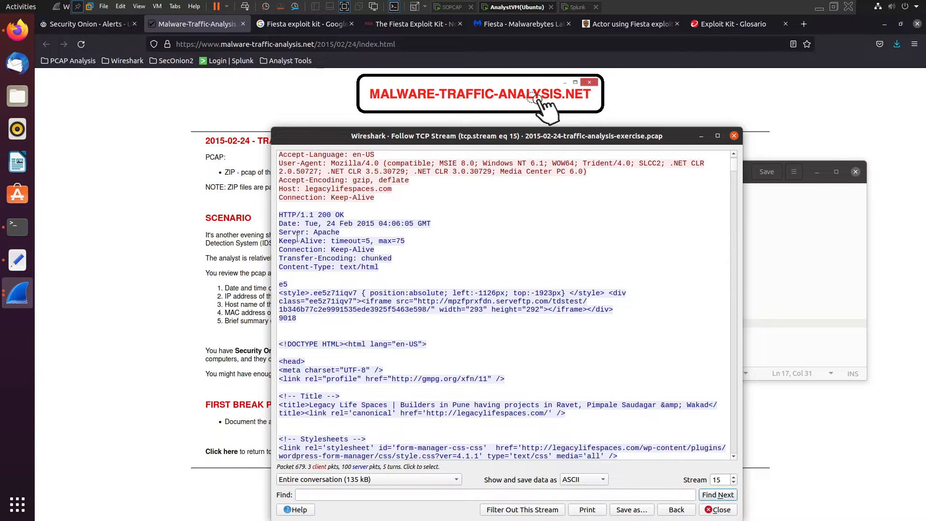
Step: Save the followed TCP stream 15 conversation to the Desktop as landingpage.html
{"action": "left_click_drag", "start_coordinate": [477, 136], "coordinate": [465, 80]}
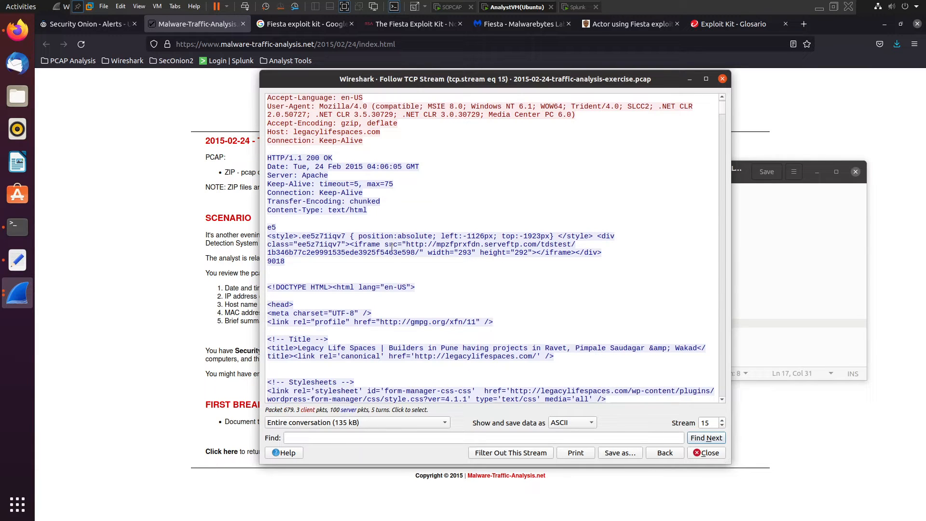
{"action": "left_click_drag", "start_coordinate": [404, 243], "coordinate": [536, 243]}
{"action": "left_click", "coordinate": [523, 282]}
{"action": "left_click", "coordinate": [617, 457]}
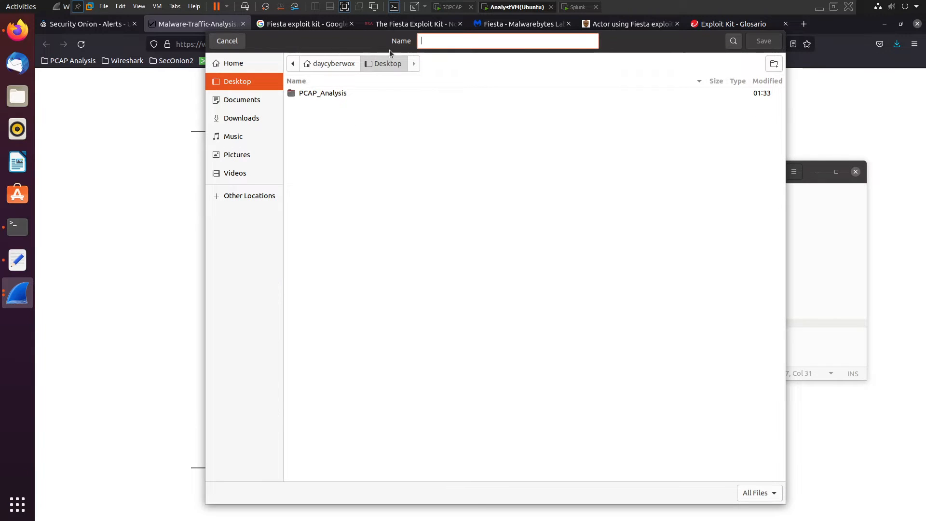
{"action": "type", "text": "landing"}
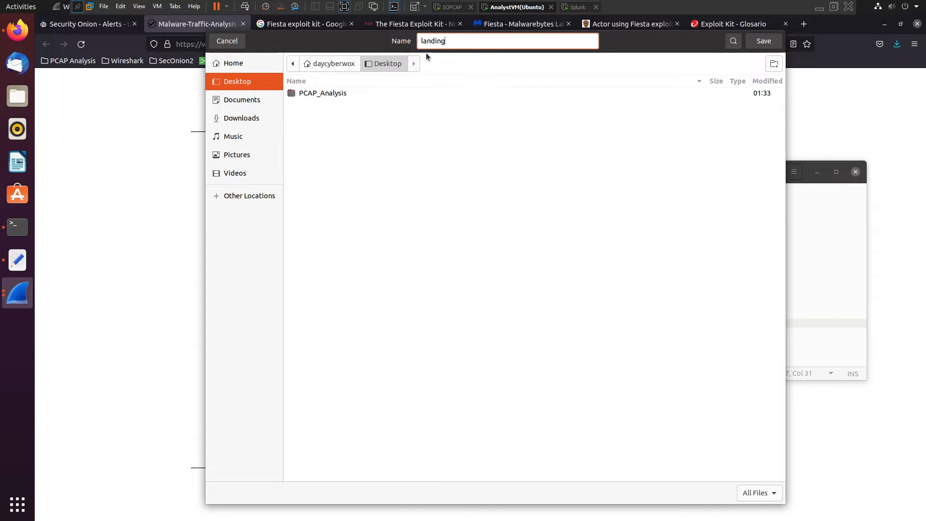
{"action": "type", "text": "page.html"}
{"action": "key", "text": "Return"}
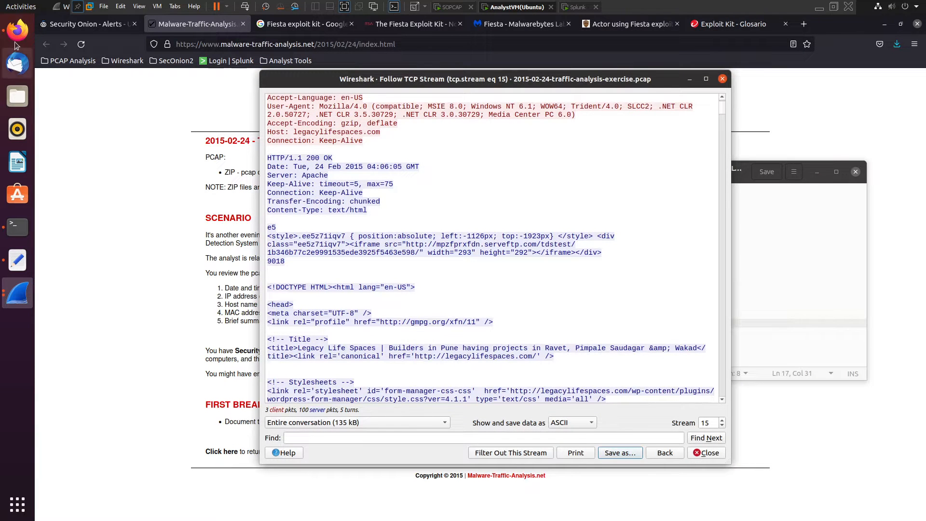
Step: Move the Firefox window aside to uncover the desktop and open landingpage.html in the browser
{"action": "left_click", "coordinate": [851, 41]}
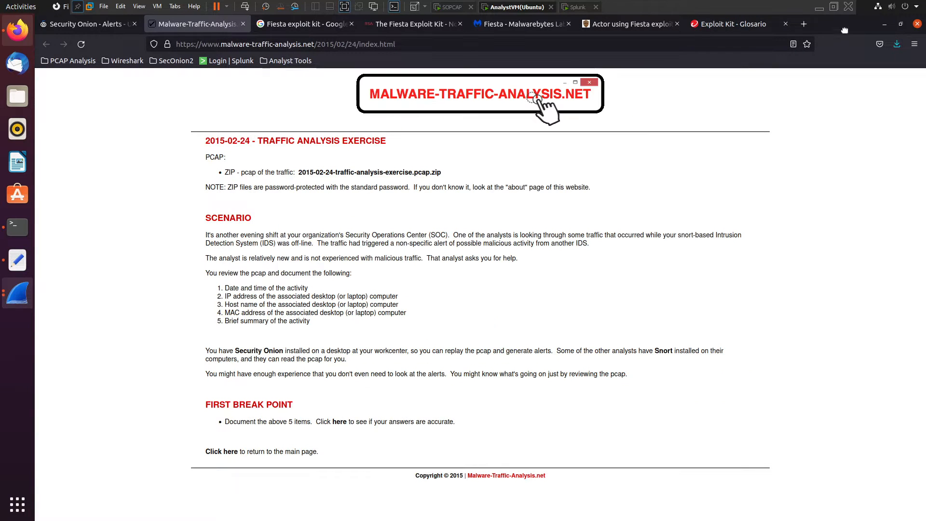
{"action": "left_click_drag", "start_coordinate": [871, 38], "coordinate": [901, 107]}
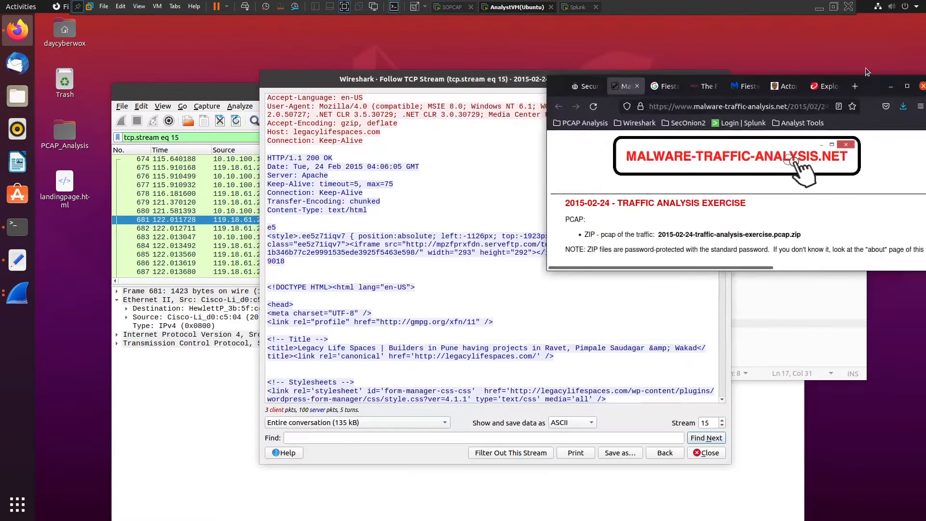
{"action": "left_click", "coordinate": [41, 203]}
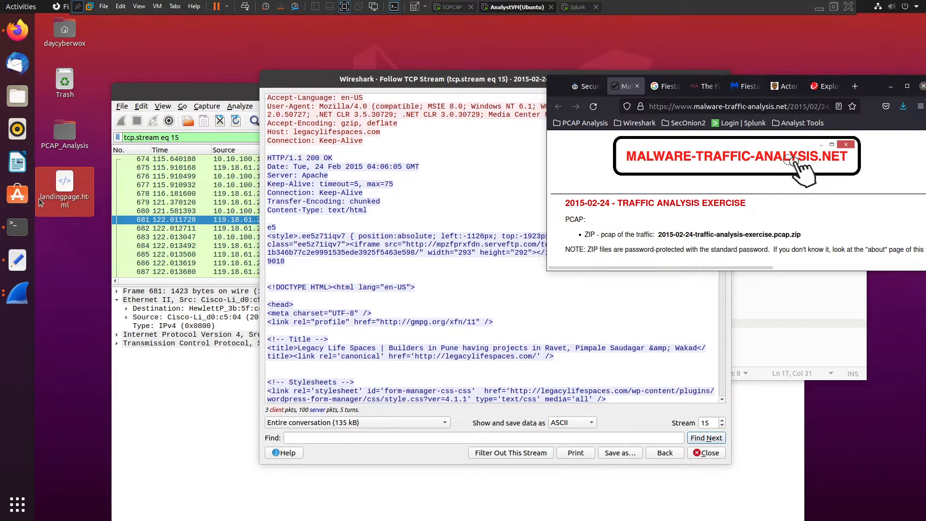
{"action": "double_click", "coordinate": [41, 203]}
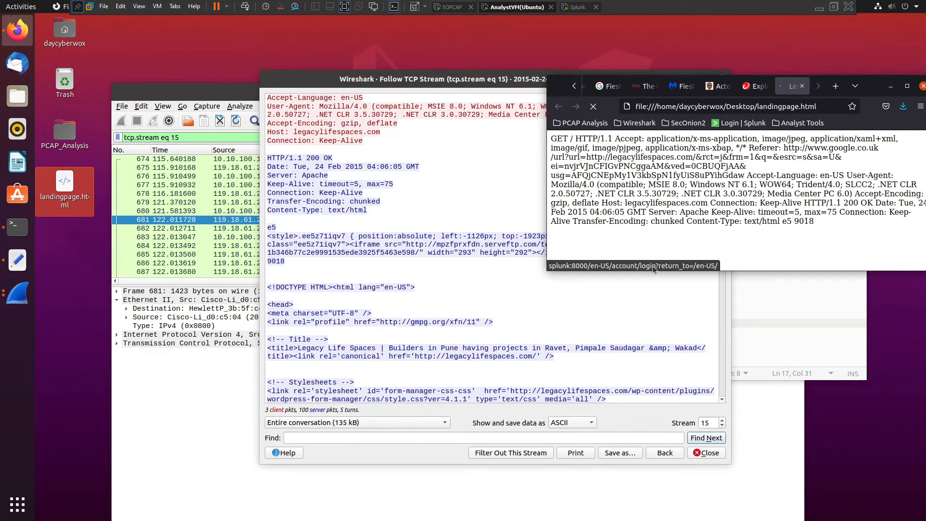
Step: Widen and reposition the Firefox window showing landingpage.html, and maximize it to fill the screen
{"action": "left_click_drag", "start_coordinate": [546, 272], "coordinate": [620, 172]}
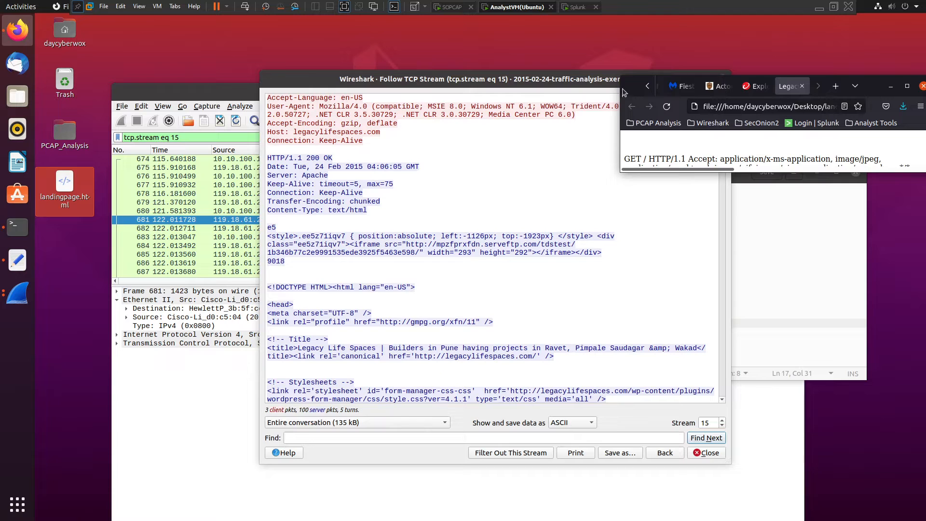
{"action": "left_click_drag", "start_coordinate": [623, 92], "coordinate": [70, 107]}
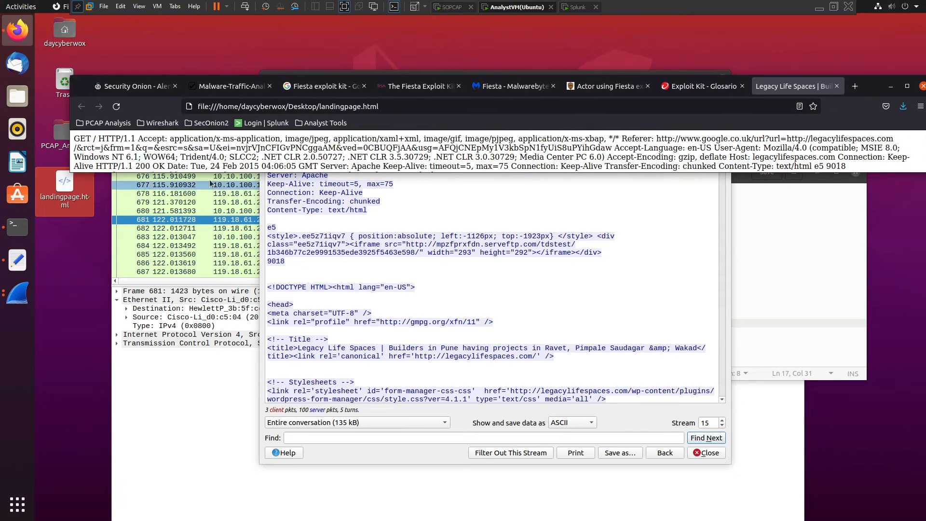
{"action": "left_click_drag", "start_coordinate": [176, 172], "coordinate": [183, 269]}
{"action": "left_click_drag", "start_coordinate": [78, 87], "coordinate": [120, 105]}
{"action": "left_click_drag", "start_coordinate": [915, 106], "coordinate": [813, 51]}
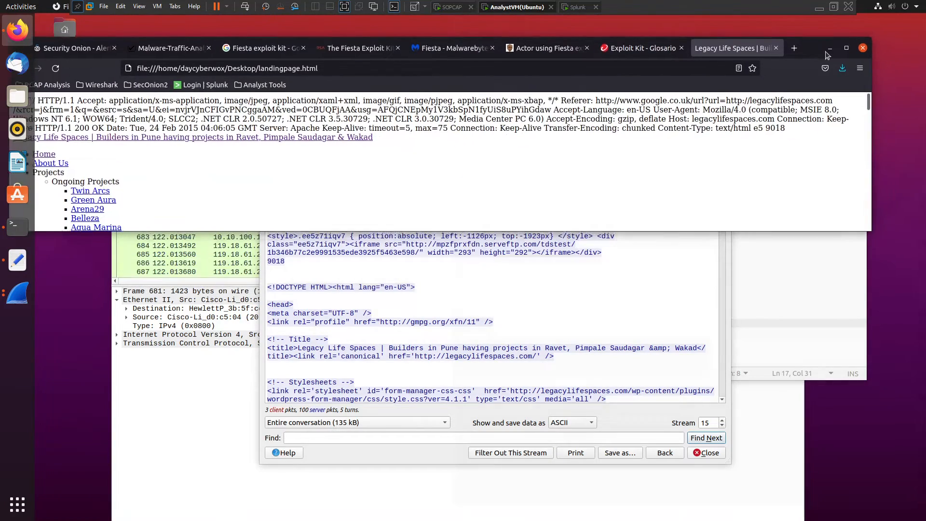
{"action": "left_click", "coordinate": [847, 50]}
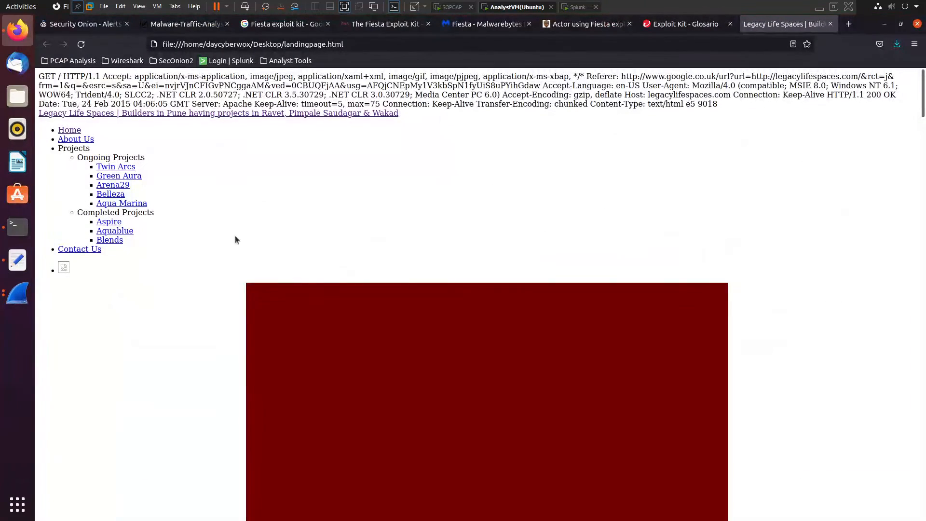
Step: Search landingpage.html for mpzfprxfdn, checking the spelling against the notes, and look through the page for the match
{"action": "key", "text": "ctrl+f"}
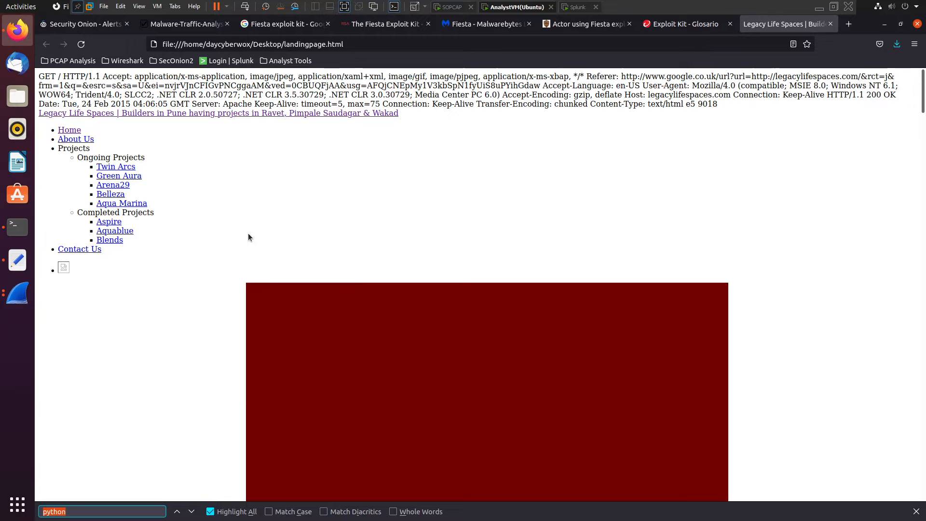
{"action": "type", "text": "mp"}
{"action": "key", "text": "BackSpace"}
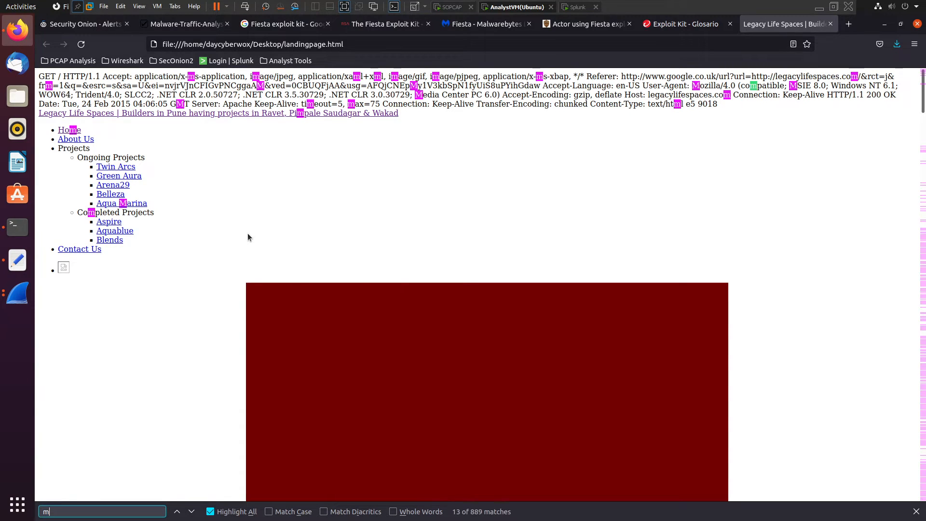
{"action": "left_click", "coordinate": [17, 261]}
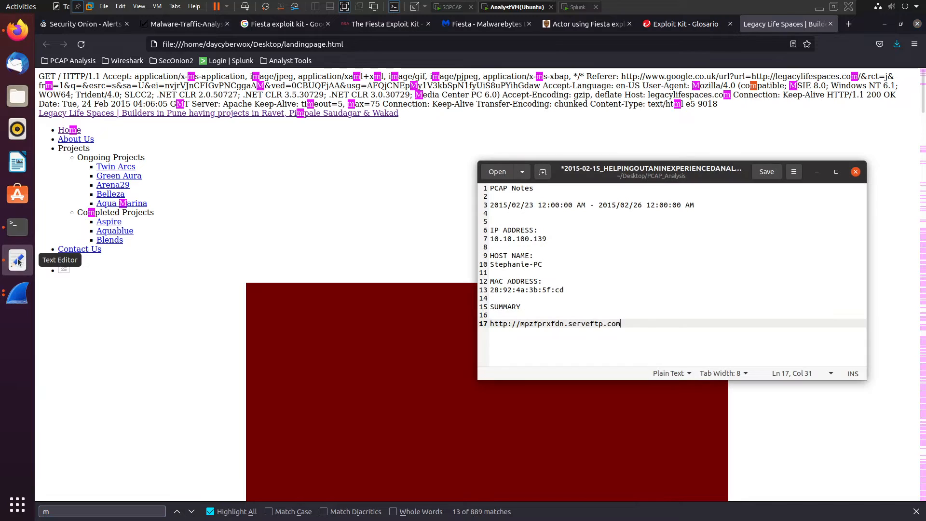
{"action": "left_click", "coordinate": [90, 516]}
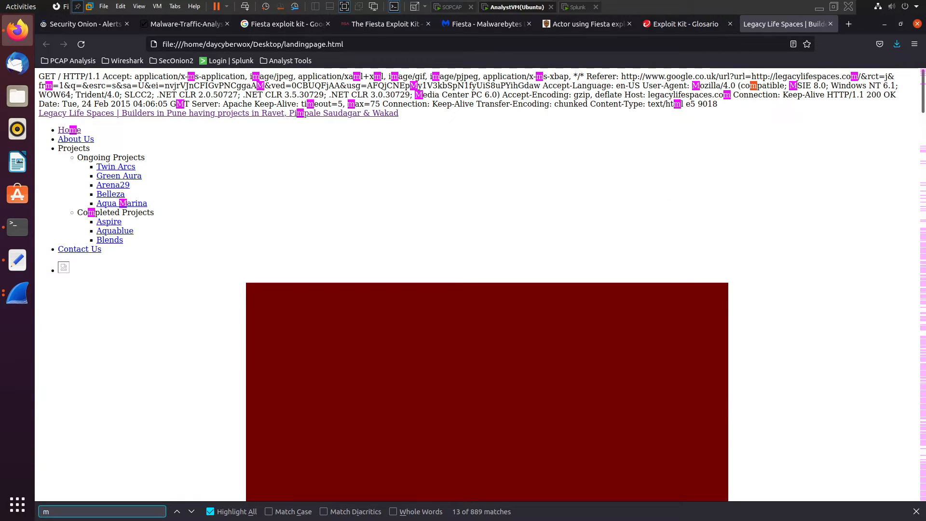
{"action": "left_click", "coordinate": [18, 261]}
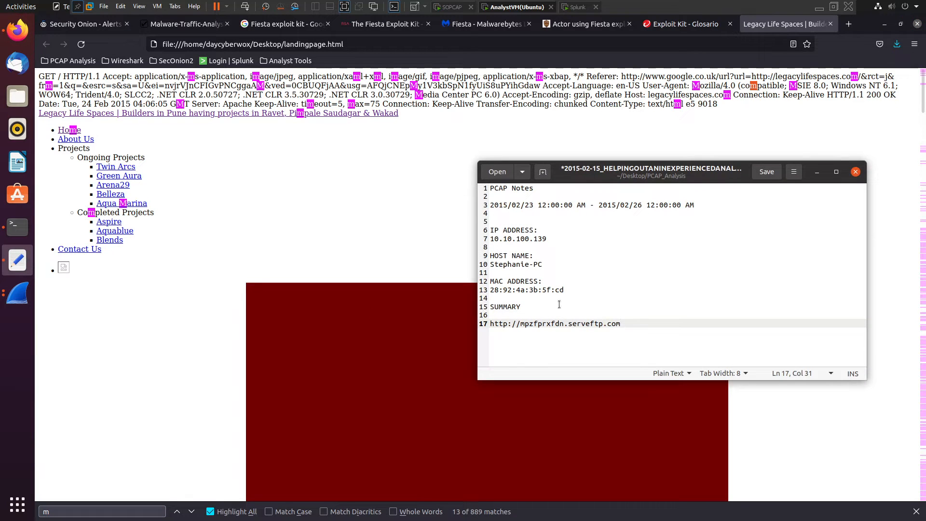
{"action": "left_click_drag", "start_coordinate": [565, 324], "coordinate": [524, 323]}
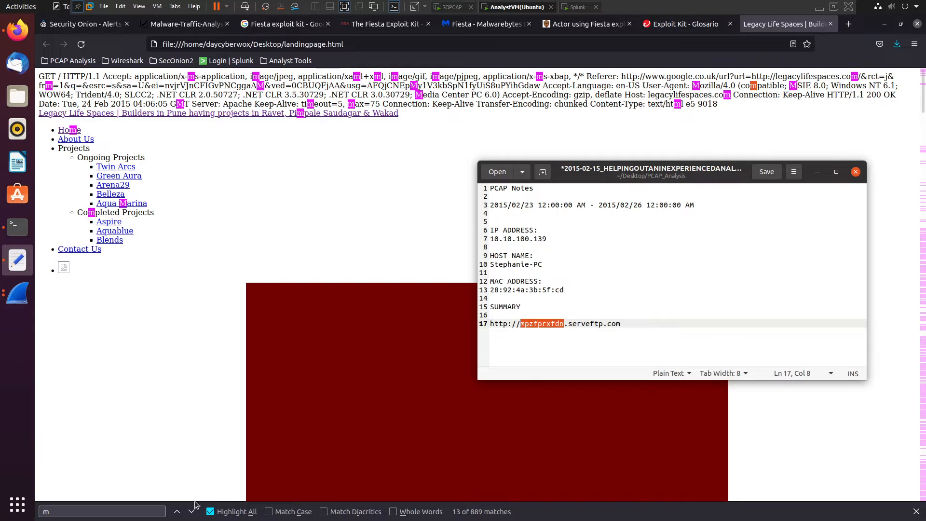
{"action": "left_click", "coordinate": [123, 516]}
{"action": "type", "text": "pzfprxfdn"}
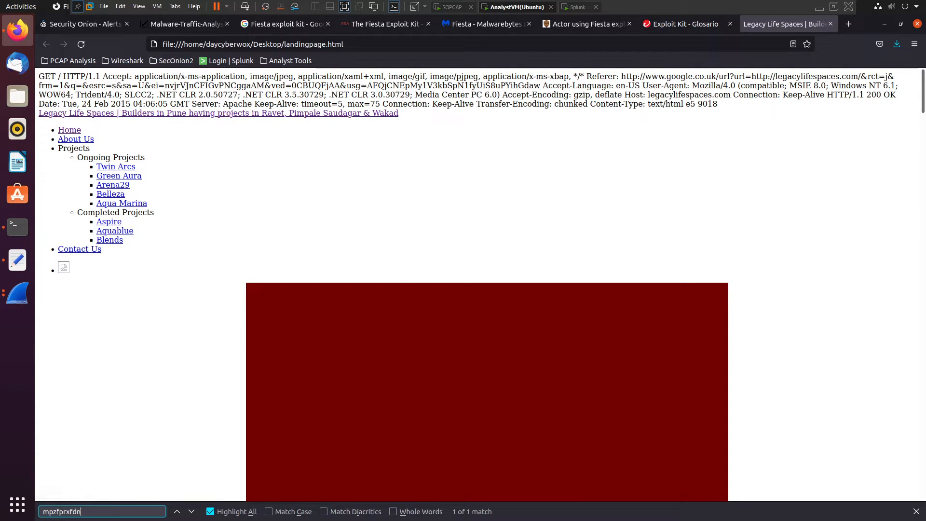
{"action": "left_click", "coordinate": [213, 512]}
{"action": "left_click", "coordinate": [214, 511]}
{"action": "scroll", "coordinate": [522, 172], "scroll_direction": "down", "scroll_amount": 15}
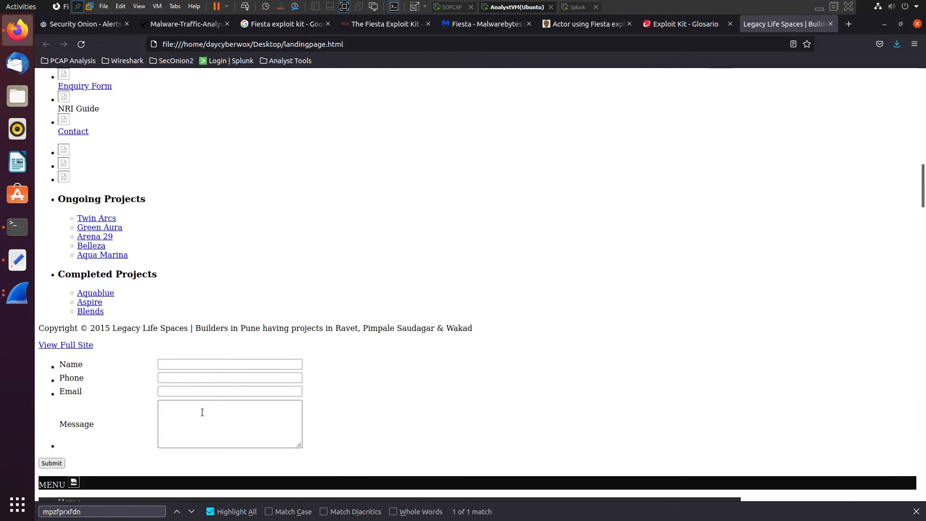
{"action": "scroll", "coordinate": [200, 413], "scroll_direction": "up", "scroll_amount": 15}
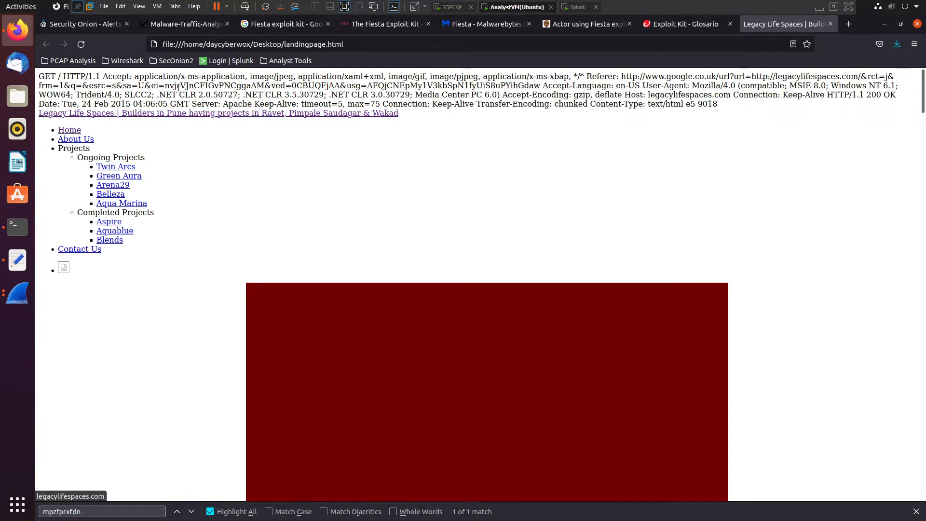
Step: Look over the Malwarebytes Fiesta page and review the Fiesta EK attack flow diagram in the RSA article
{"action": "left_click", "coordinate": [479, 28]}
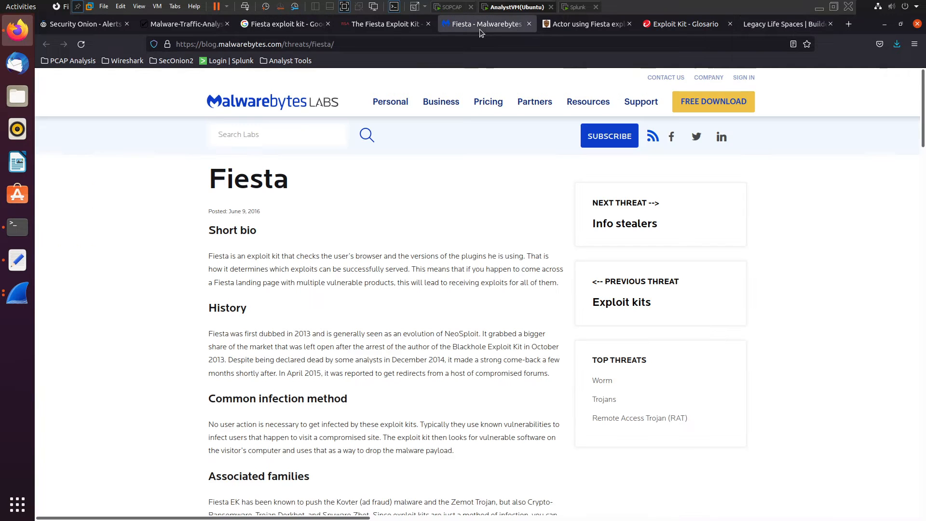
{"action": "left_click", "coordinate": [366, 22]}
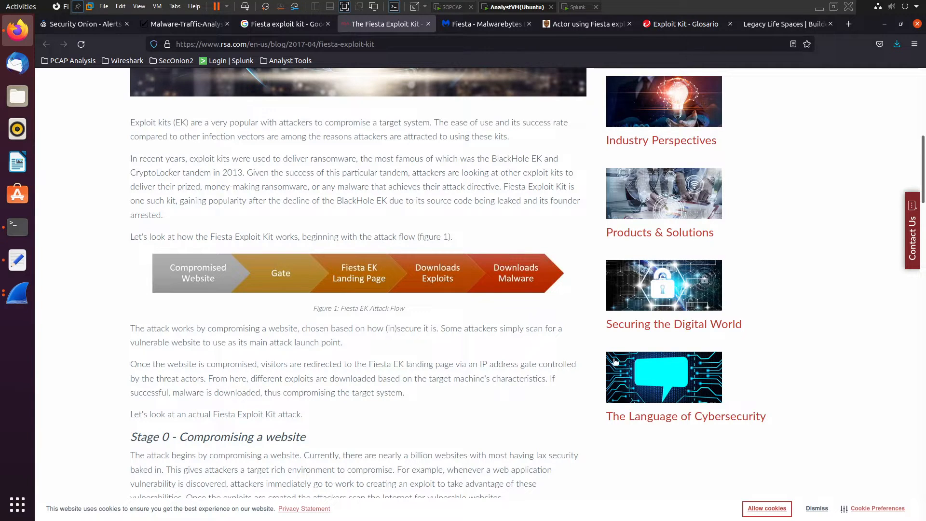
Step: Switch to Wireshark, close the followed TCP stream, and filter the packets with ip.addr == 10.10.100.139 && http
{"action": "left_click", "coordinate": [17, 297]}
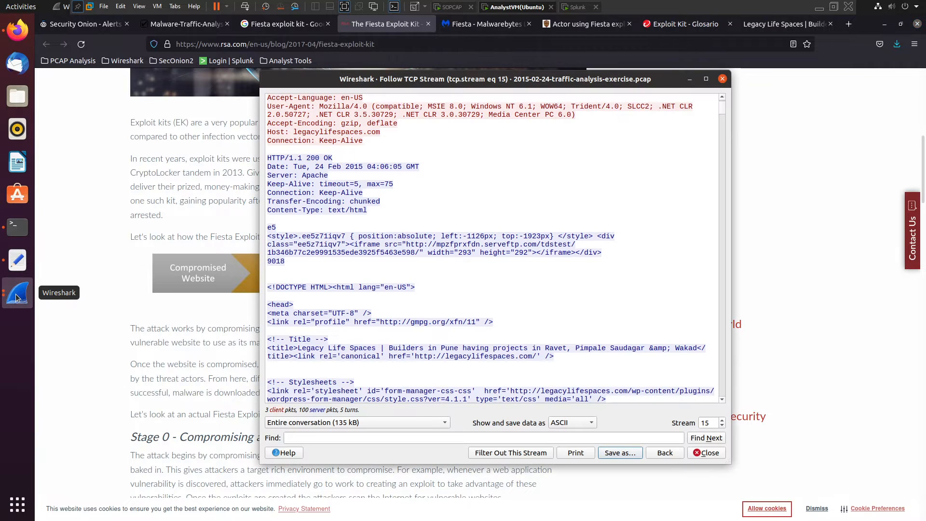
{"action": "left_click", "coordinate": [722, 79]}
{"action": "left_click", "coordinate": [17, 293]}
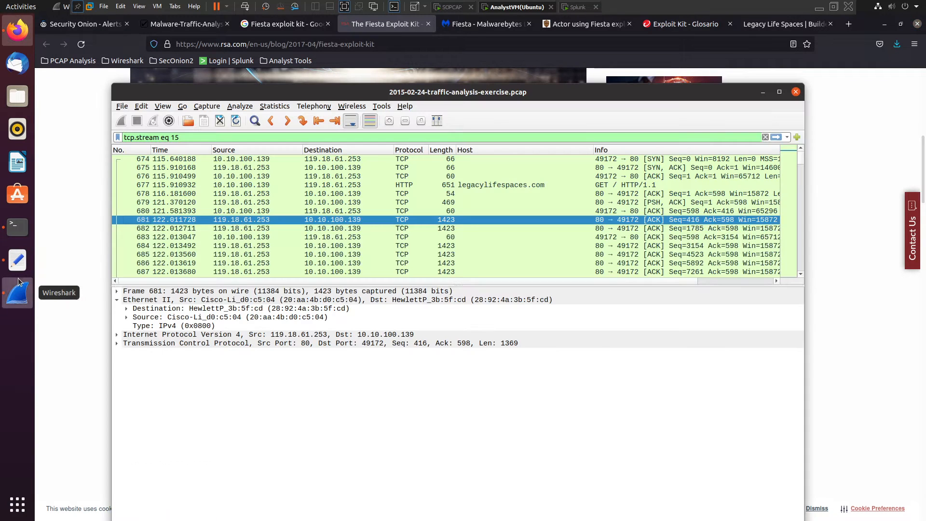
{"action": "triple_click", "coordinate": [253, 139]}
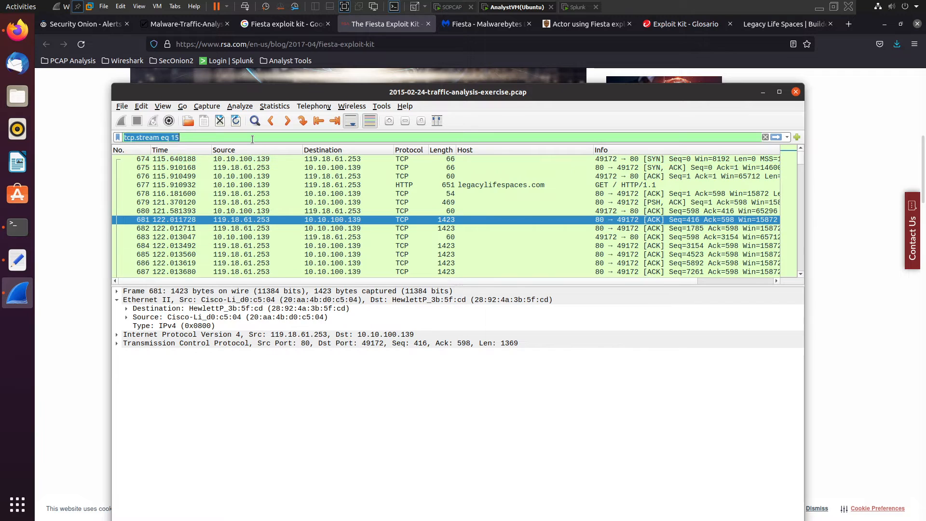
{"action": "type", "text": "ip"}
{"action": "key", "text": "Down"}
{"action": "key", "text": "Return"}
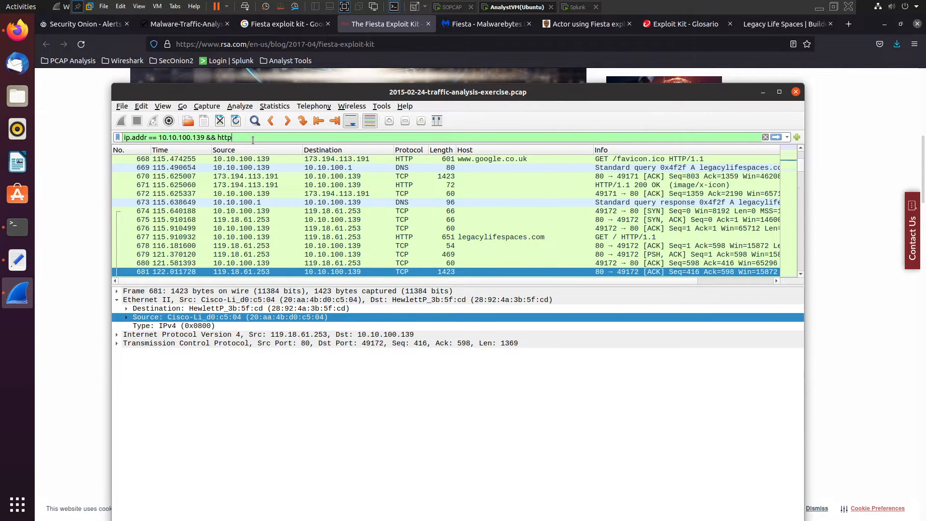
{"action": "key", "text": "Return"}
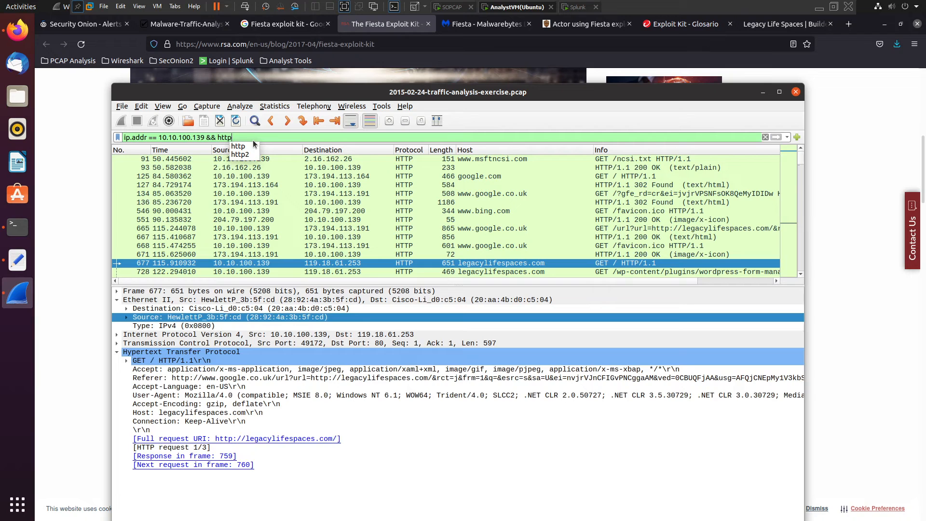
{"action": "left_click", "coordinate": [472, 232]}
{"action": "left_click", "coordinate": [460, 246]}
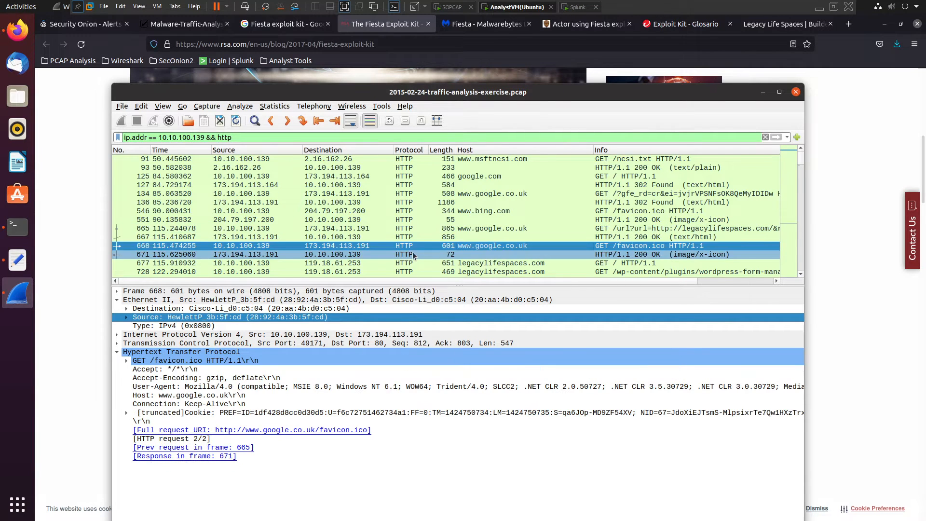
{"action": "scroll", "coordinate": [460, 248], "scroll_direction": "down", "scroll_amount": 1}
{"action": "scroll", "coordinate": [435, 230], "scroll_direction": "down", "scroll_amount": 1}
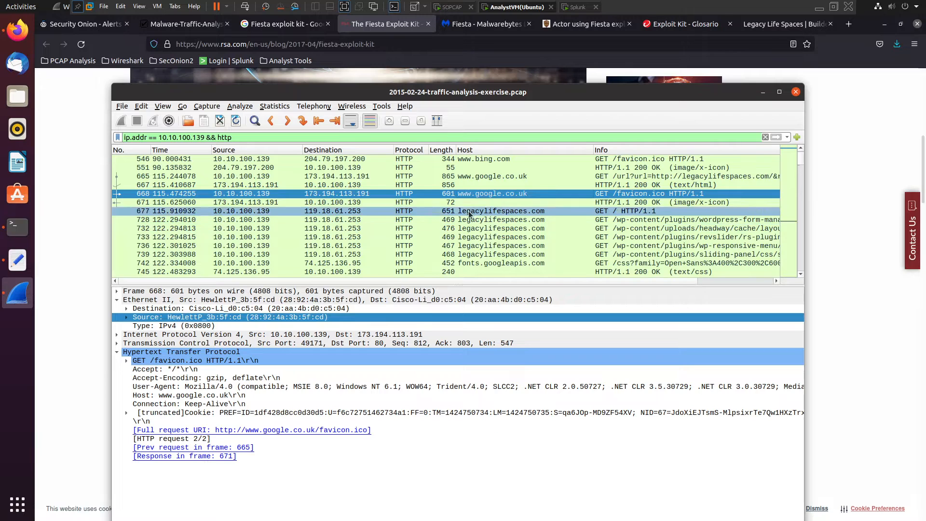
{"action": "scroll", "coordinate": [479, 209], "scroll_direction": "down", "scroll_amount": 1}
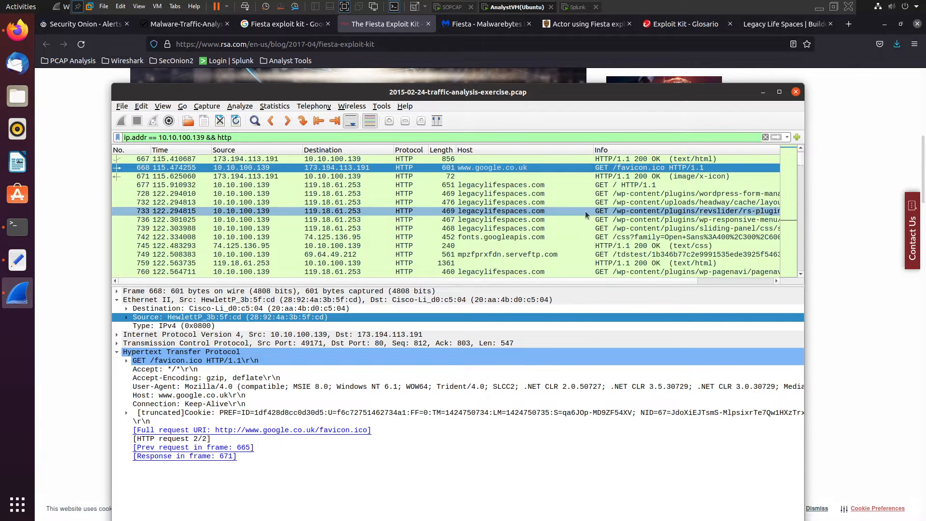
{"action": "left_click", "coordinate": [469, 254]}
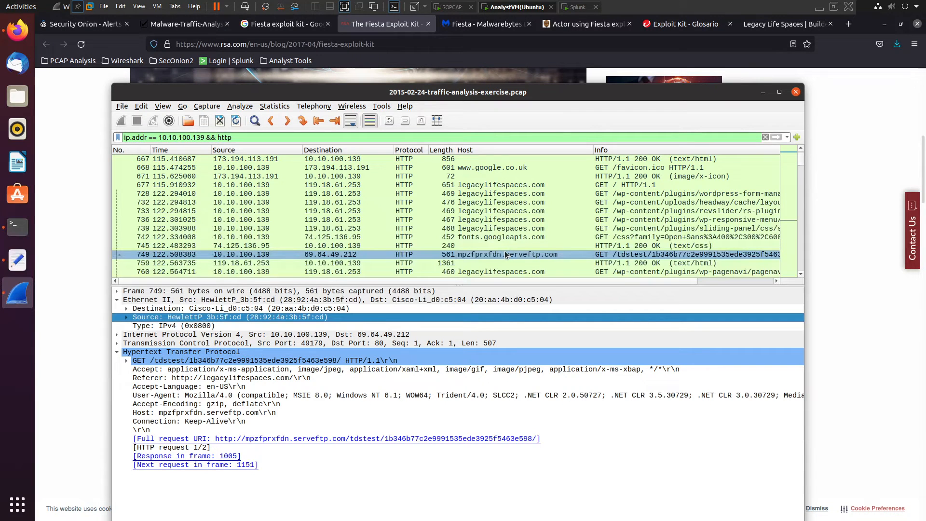
{"action": "right_click", "coordinate": [447, 272]}
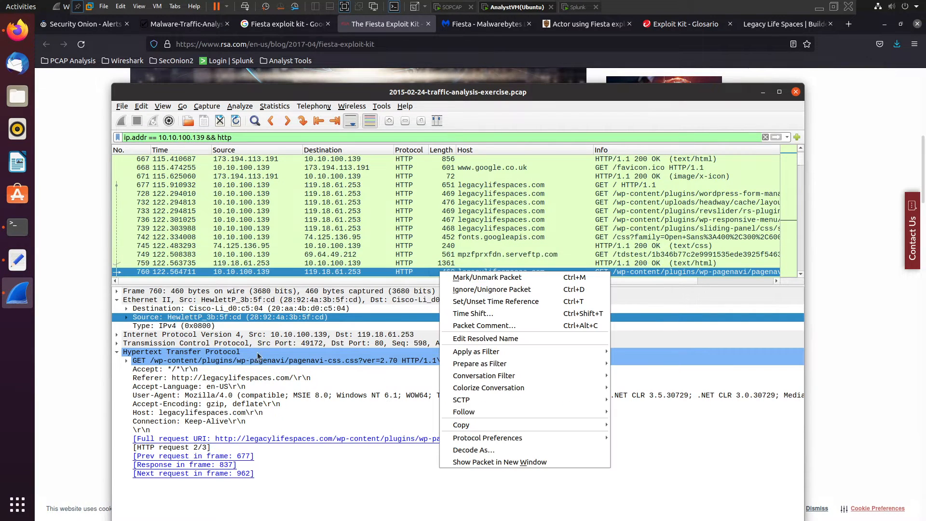
{"action": "left_click", "coordinate": [382, 254]}
{"action": "left_click", "coordinate": [381, 254]}
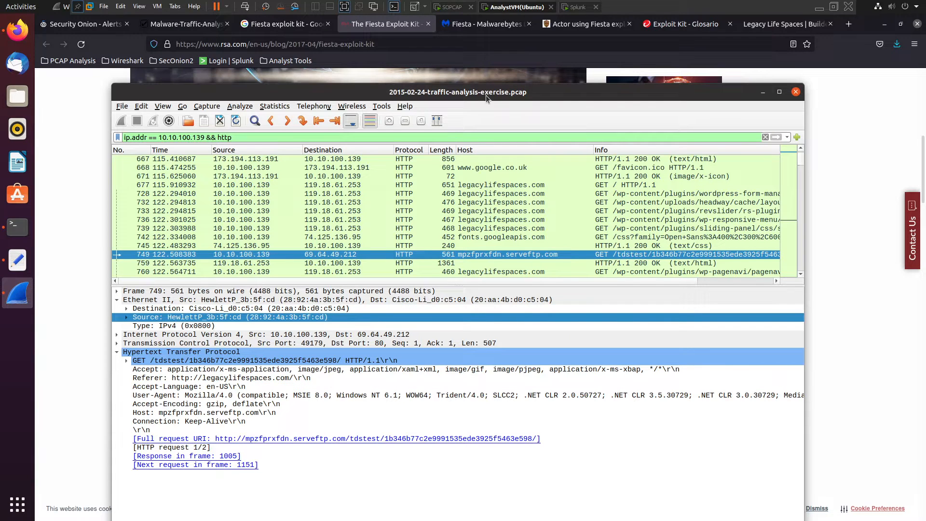
{"action": "left_click", "coordinate": [459, 187]}
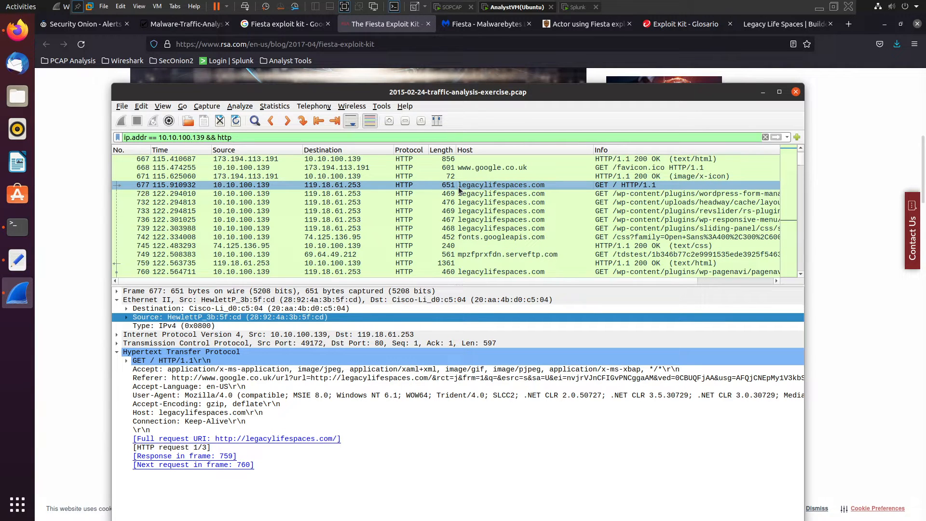
Step: Follow the HTTP stream of the legacylifespaces.com GET / request in packet 677, look through its content, and close it
{"action": "right_click", "coordinate": [458, 187]}
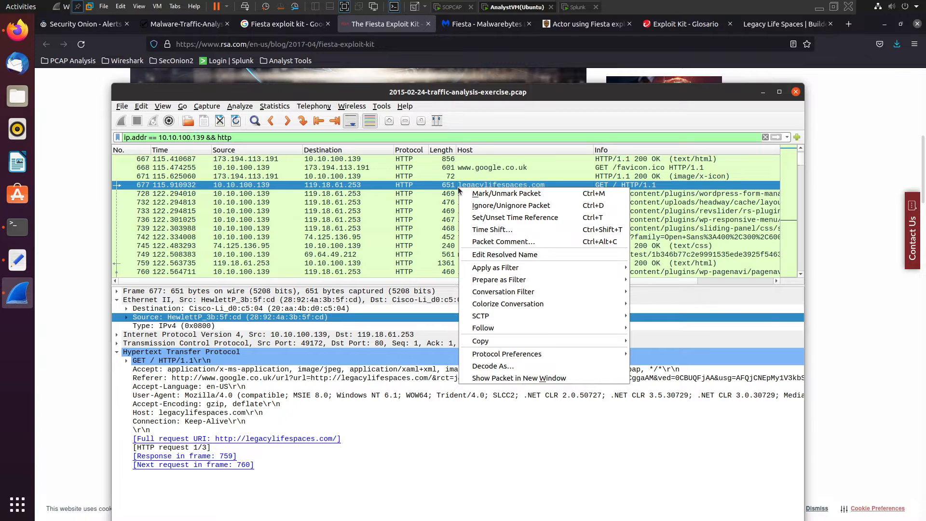
{"action": "left_click", "coordinate": [675, 365]}
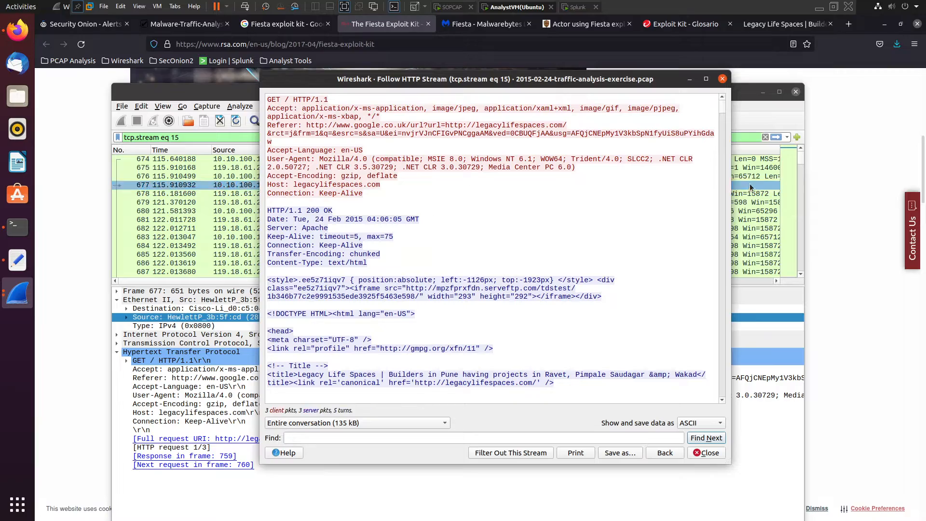
{"action": "scroll", "coordinate": [725, 113], "scroll_direction": "down", "scroll_amount": 20}
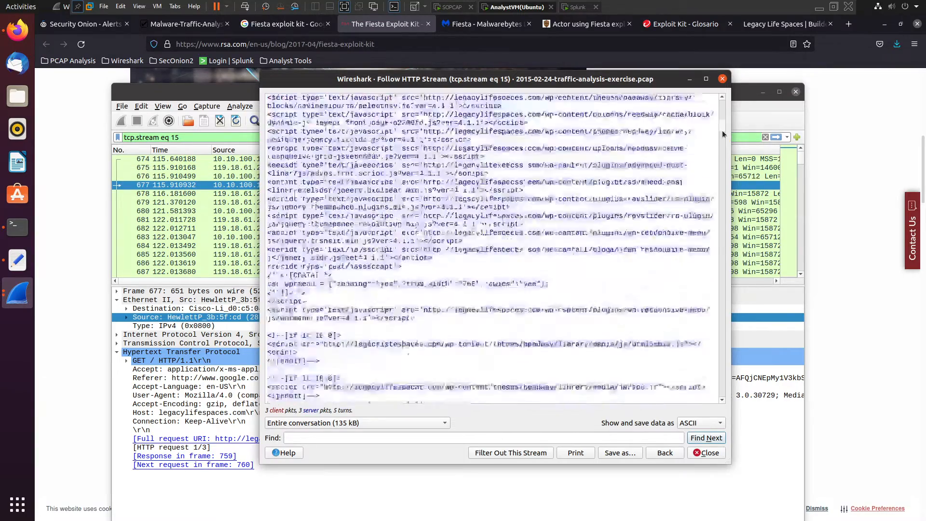
{"action": "scroll", "coordinate": [716, 297], "scroll_direction": "down", "scroll_amount": 20}
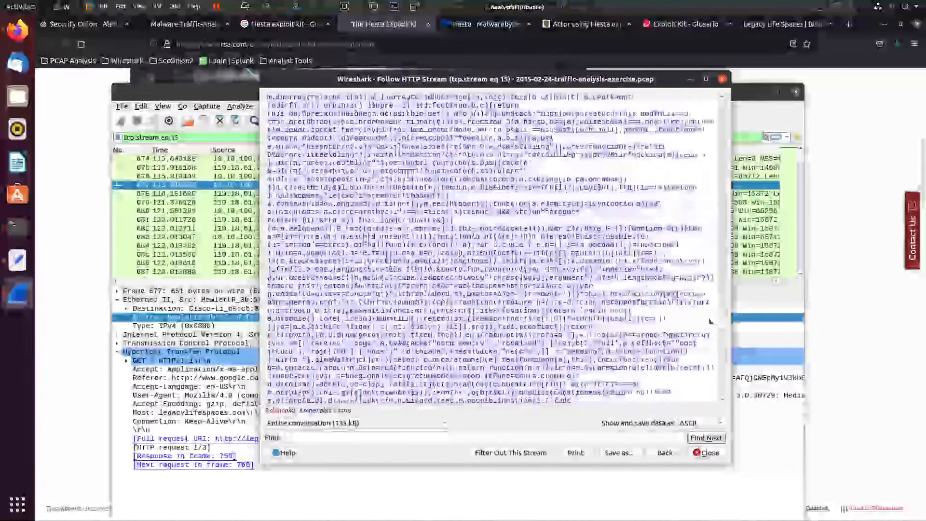
{"action": "scroll", "coordinate": [718, 272], "scroll_direction": "up", "scroll_amount": 3}
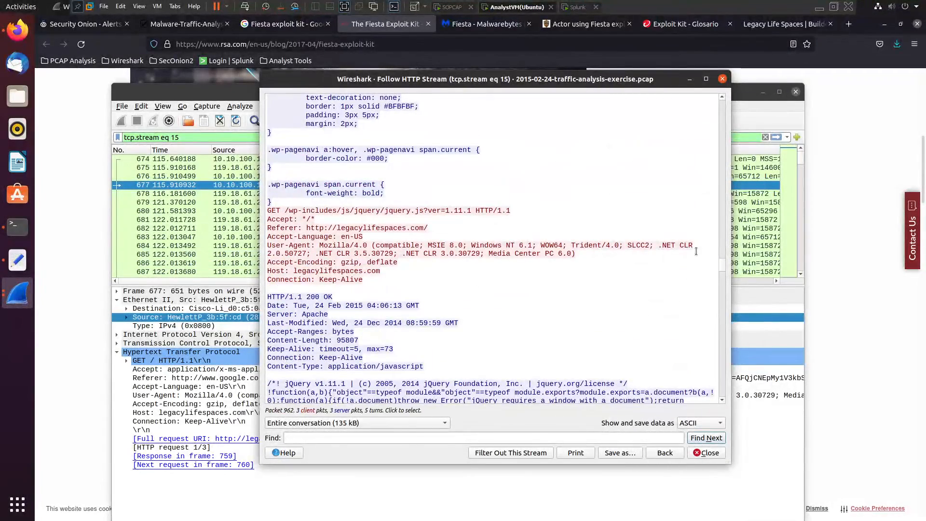
{"action": "left_click_drag", "start_coordinate": [723, 268], "coordinate": [719, 103]}
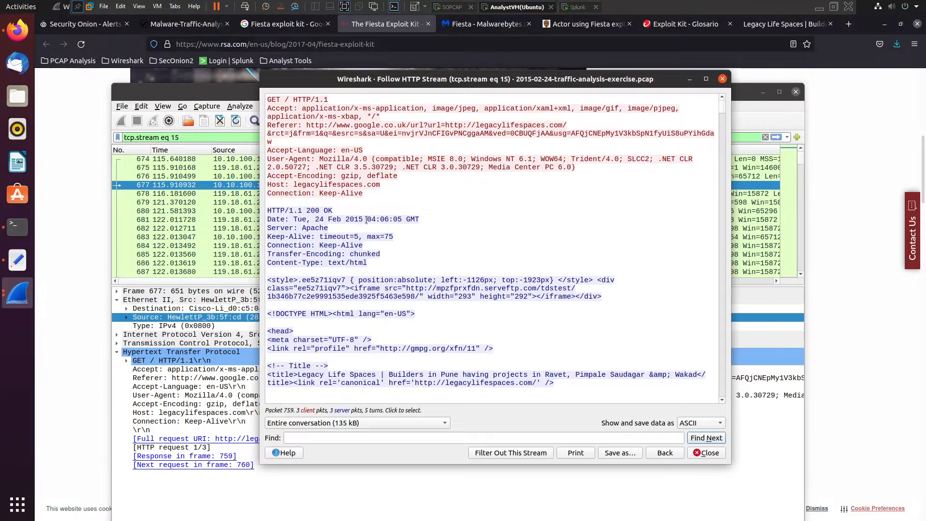
{"action": "mouse_move", "coordinate": [722, 113]}
{"action": "left_mouse_down"}
{"action": "mouse_move", "coordinate": [741, 443]}
{"action": "mouse_move", "coordinate": [728, 391]}
{"action": "mouse_move", "coordinate": [723, 236]}
{"action": "left_mouse_up"}
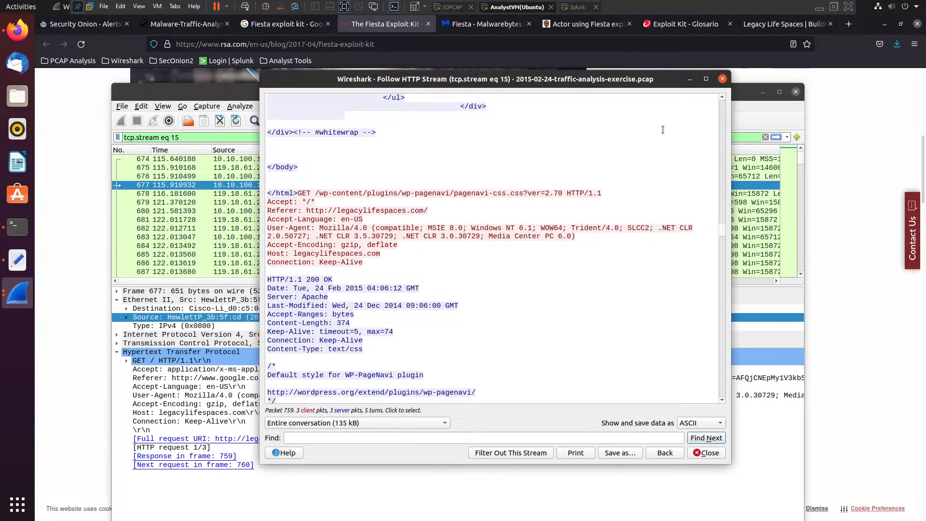
{"action": "scroll", "coordinate": [722, 237], "scroll_direction": "up", "scroll_amount": 2}
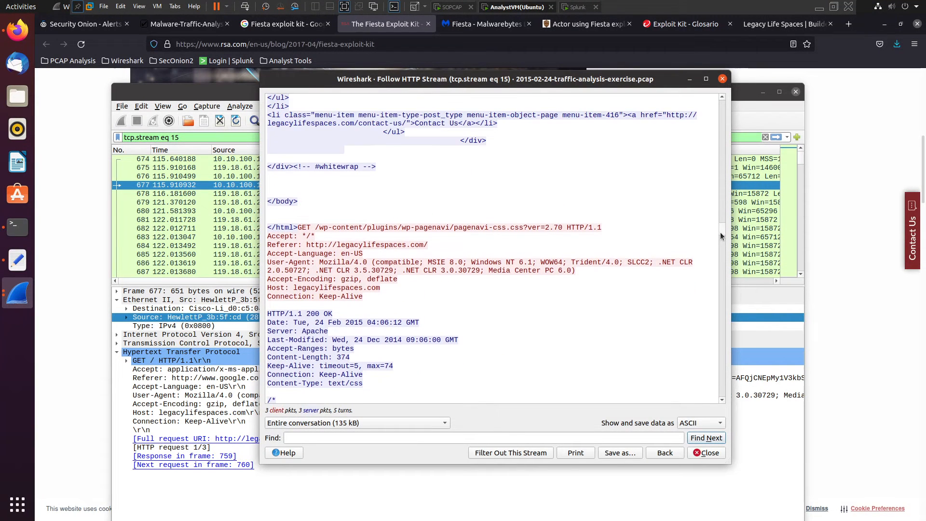
{"action": "left_click", "coordinate": [722, 78]}
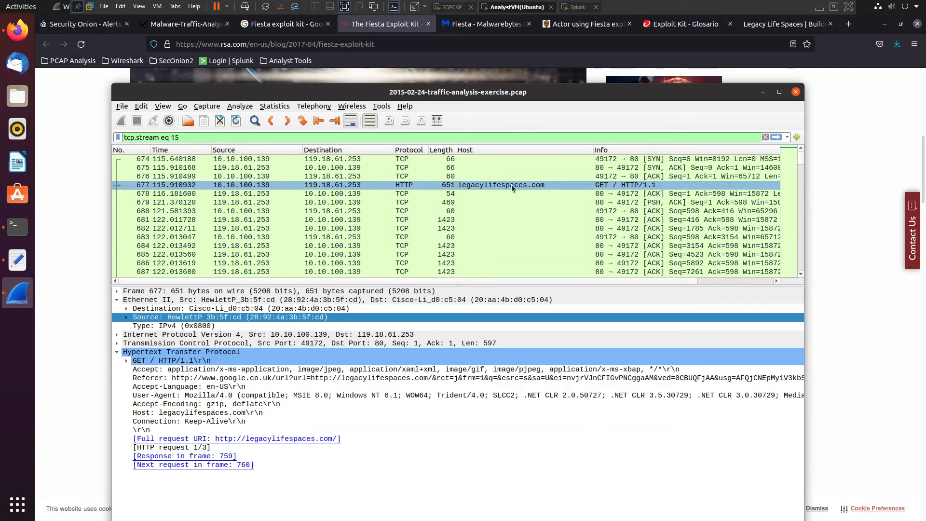
Step: Filter the packet list with ip.addr == 10.10.100.139 && http in place of the stream filter
{"action": "triple_click", "coordinate": [190, 134]}
{"action": "type", "text": "ip"}
{"action": "key", "text": "Down"}
{"action": "key", "text": "Return"}
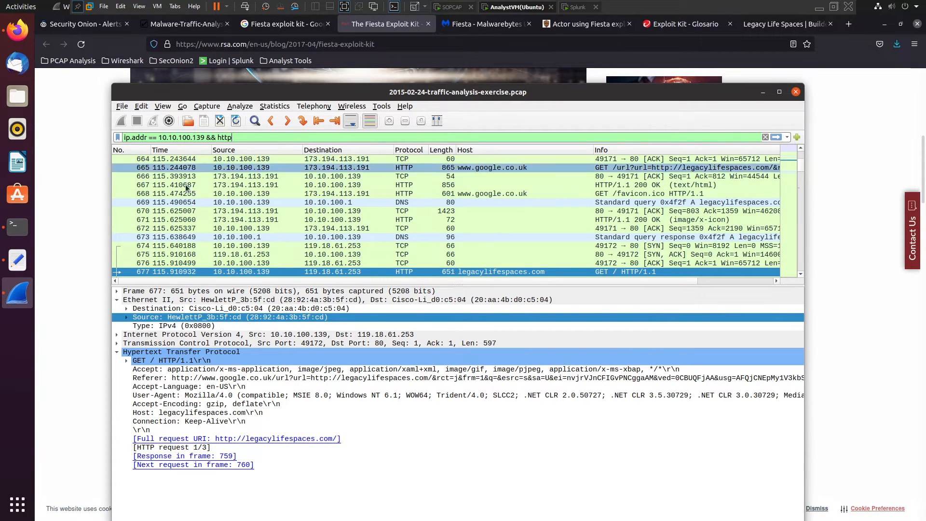
{"action": "scroll", "coordinate": [412, 231], "scroll_direction": "down", "scroll_amount": 4}
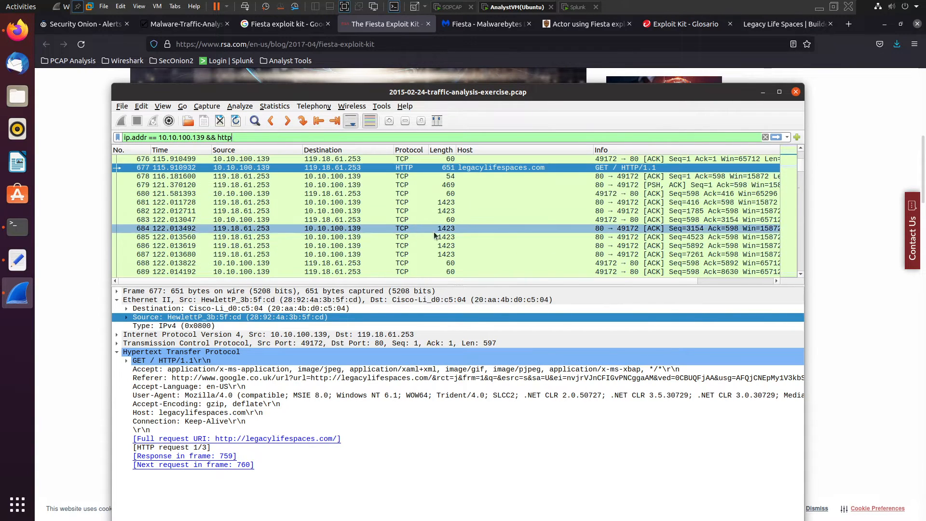
{"action": "left_click", "coordinate": [282, 137]}
{"action": "key", "text": "Return"}
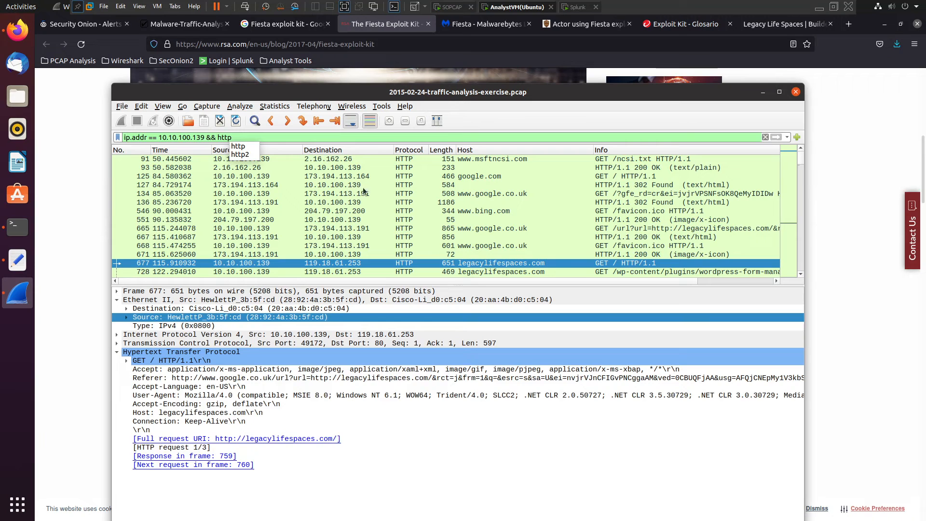
{"action": "scroll", "coordinate": [499, 239], "scroll_direction": "down", "scroll_amount": 1}
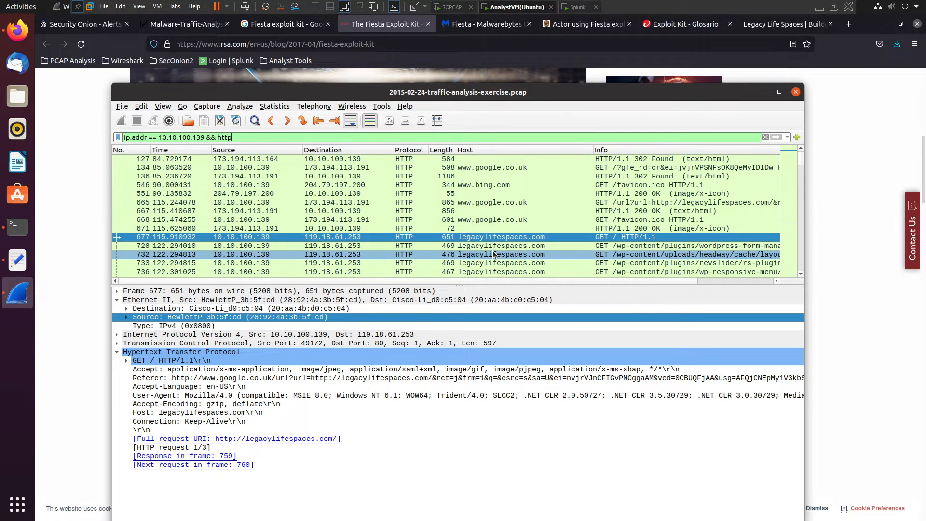
Step: Follow the TCP stream of the legacylifespaces.com GET / request and copy its response's Date line into the notes under SUMMARY
{"action": "right_click", "coordinate": [480, 239]}
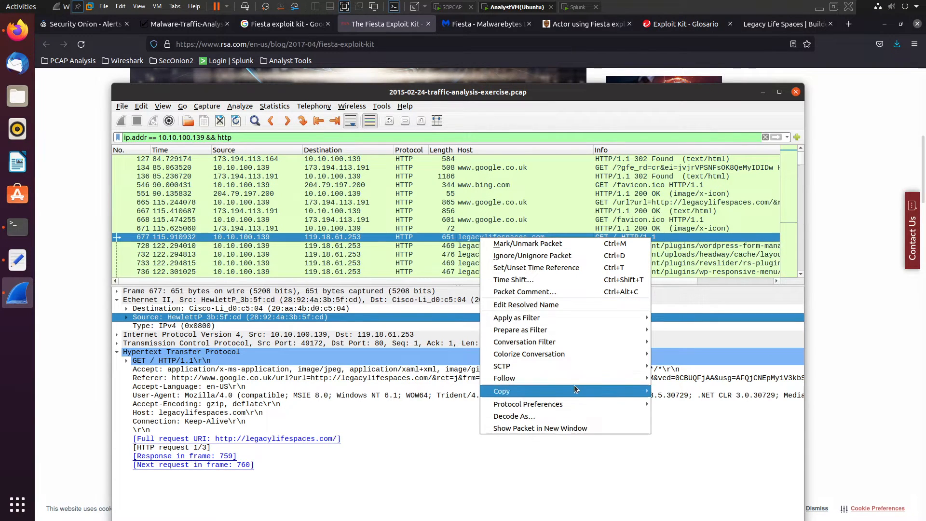
{"action": "mouse_move", "coordinate": [571, 380]}
{"action": "left_click", "coordinate": [687, 379]}
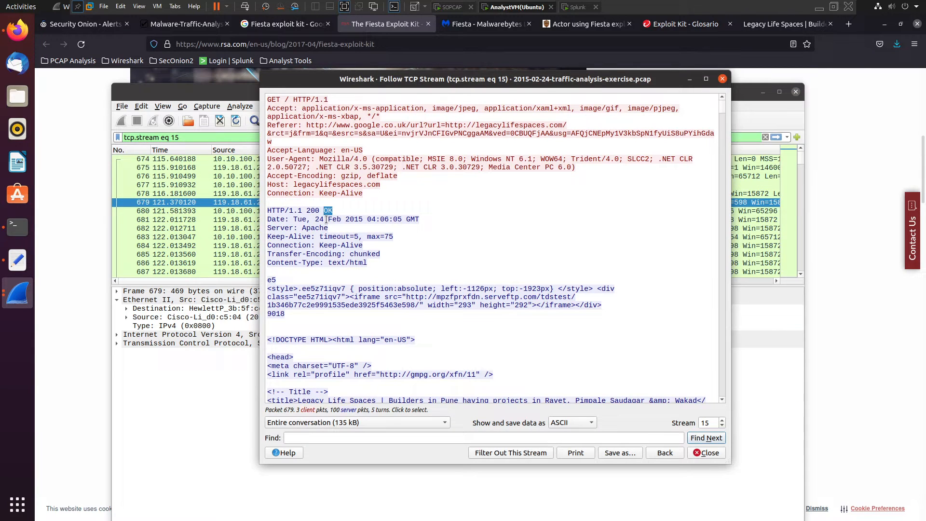
{"action": "triple_click", "coordinate": [326, 220]}
{"action": "key", "text": "ctrl+c"}
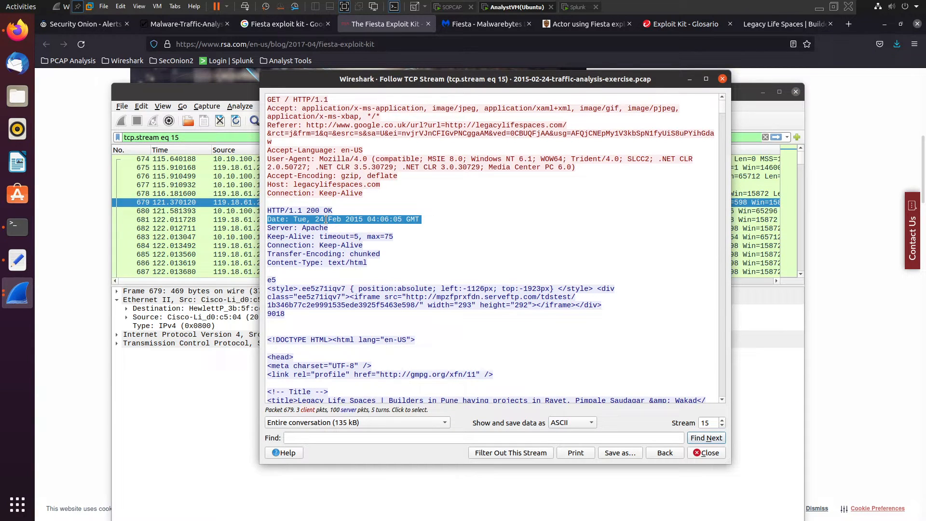
{"action": "left_click", "coordinate": [18, 260]}
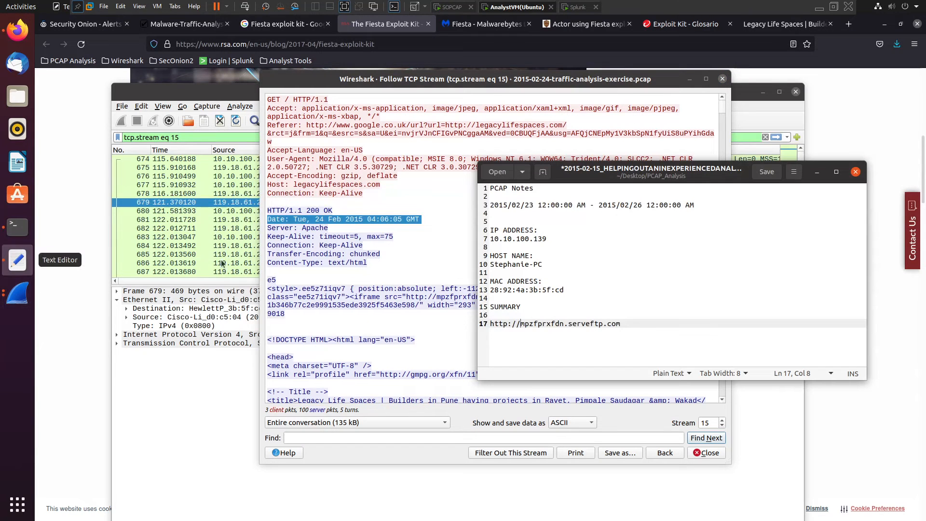
{"action": "left_click", "coordinate": [549, 314]}
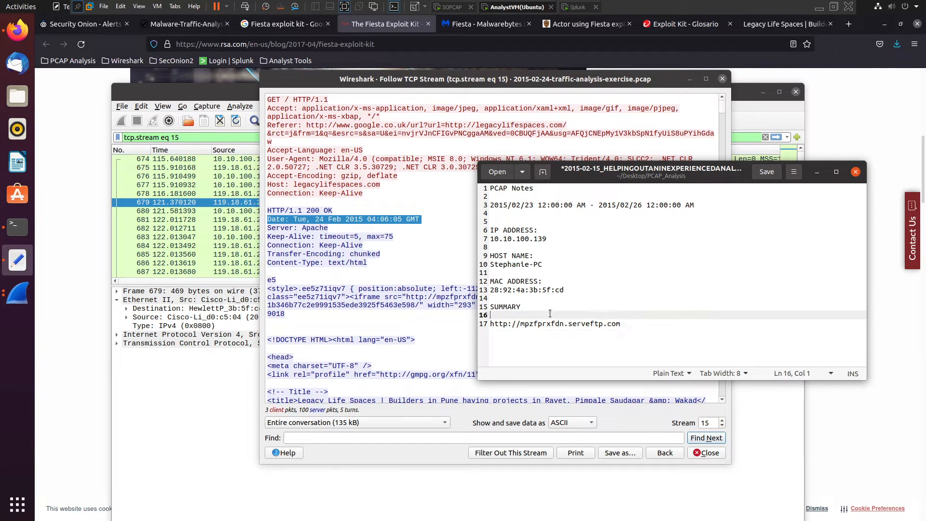
{"action": "key", "text": "ctrl+v"}
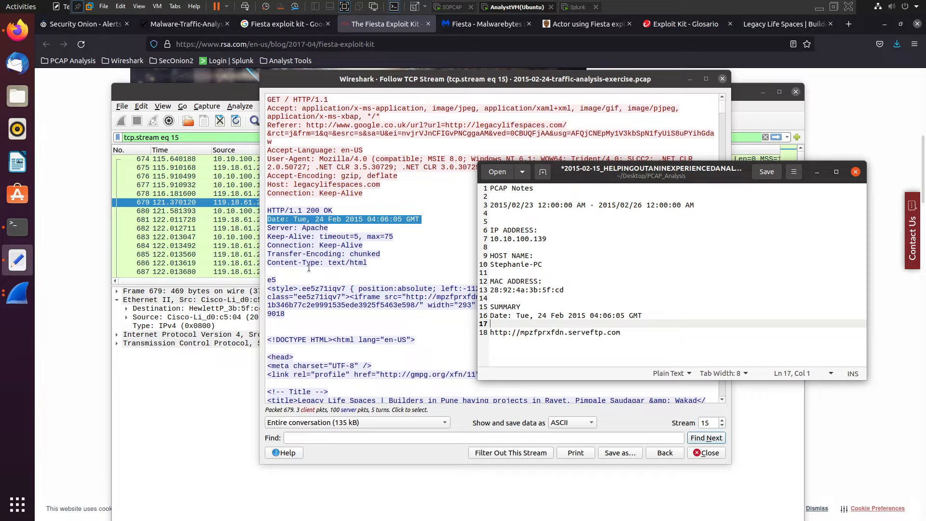
Step: Close the followed stream, then list the packets sorted by source and filtered with ip.addr == 10.10.100.139 && http
{"action": "left_click", "coordinate": [723, 79]}
{"action": "left_click", "coordinate": [236, 150]}
{"action": "double_click", "coordinate": [206, 137]}
{"action": "triple_click", "coordinate": [205, 137]}
{"action": "type", "text": "i"}
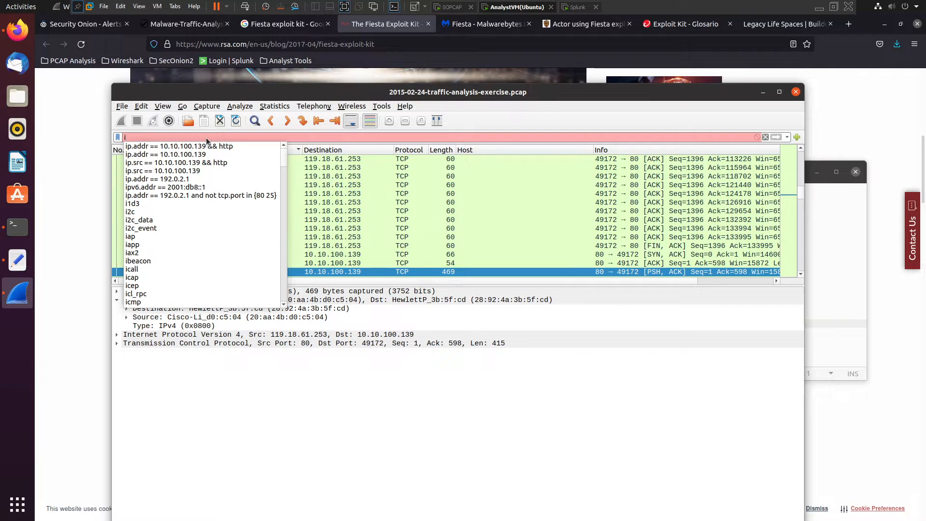
{"action": "key", "text": "Down"}
{"action": "key", "text": "Return"}
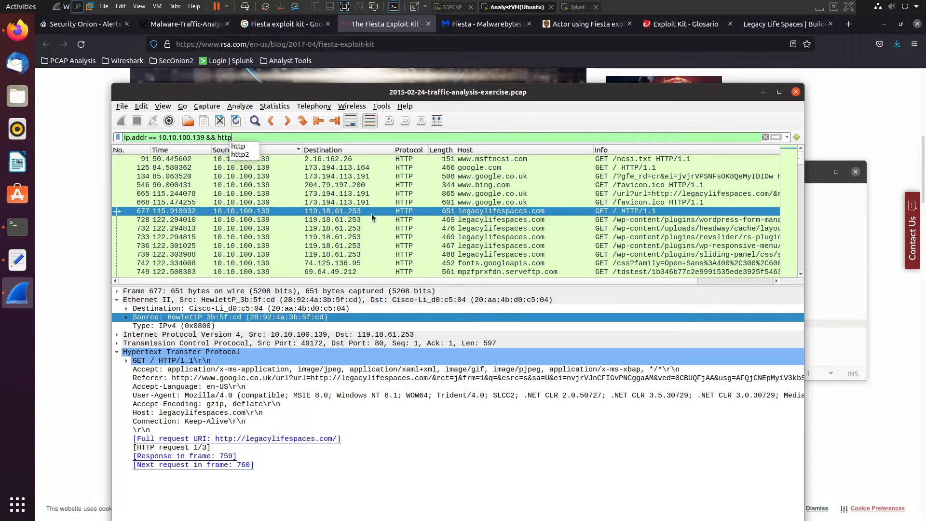
{"action": "scroll", "coordinate": [464, 234], "scroll_direction": "down", "scroll_amount": 1}
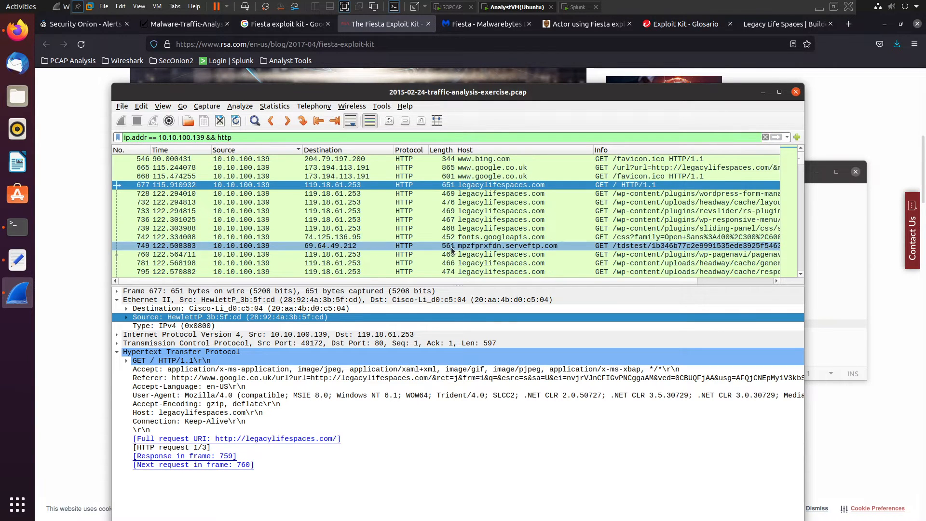
{"action": "scroll", "coordinate": [450, 246], "scroll_direction": "up", "scroll_amount": 1}
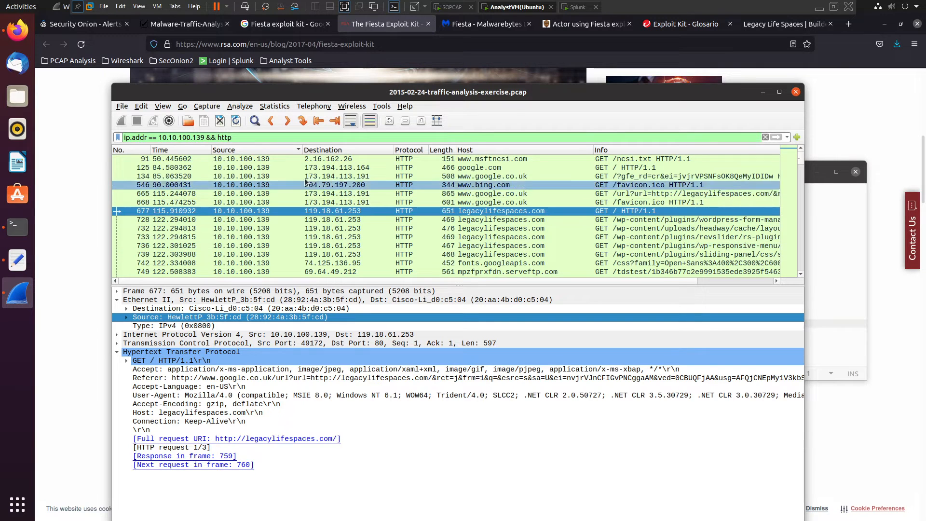
{"action": "left_click", "coordinate": [258, 139]}
{"action": "key", "text": "Return"}
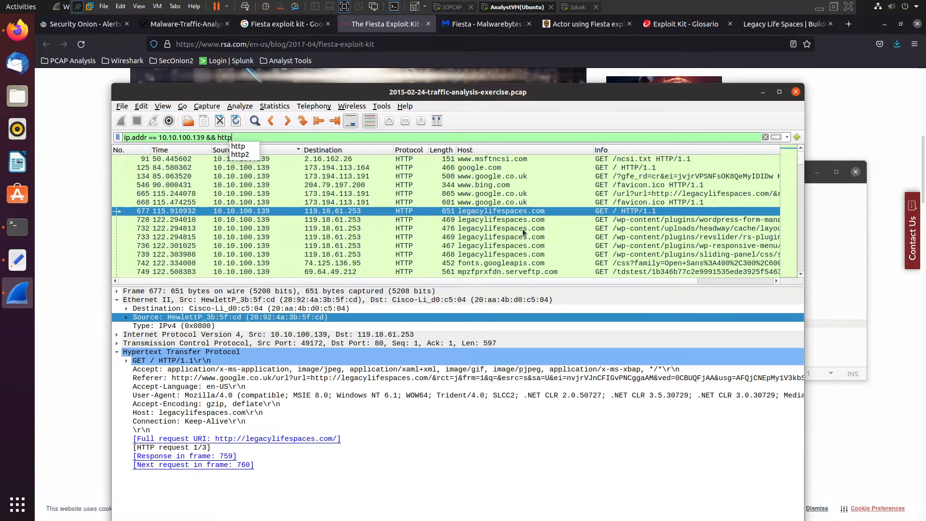
{"action": "left_click", "coordinate": [244, 137]}
{"action": "key", "text": "Return"}
Step: Follow the TCP stream of the mpzfprxfdn.serveftp.com request in packet 749
{"action": "scroll", "coordinate": [465, 223], "scroll_direction": "down", "scroll_amount": 2}
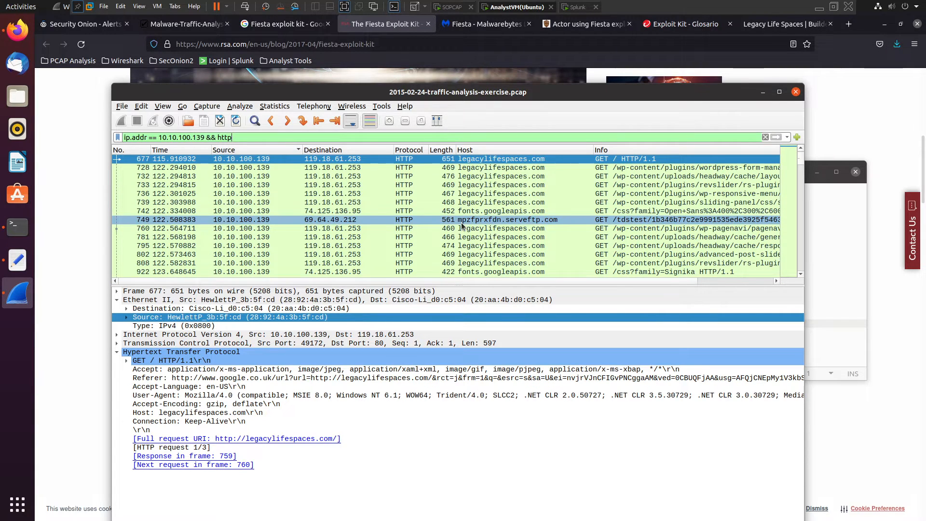
{"action": "left_click", "coordinate": [464, 220]}
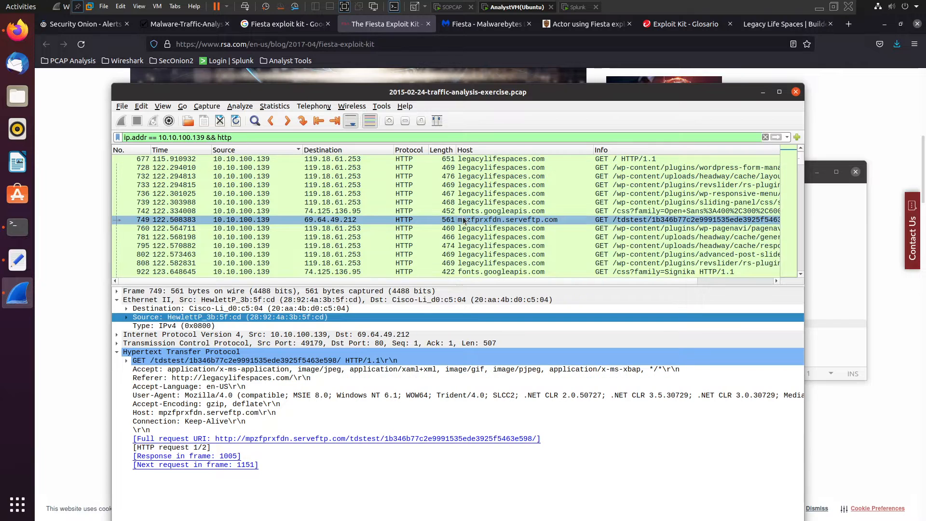
{"action": "right_click", "coordinate": [465, 220]}
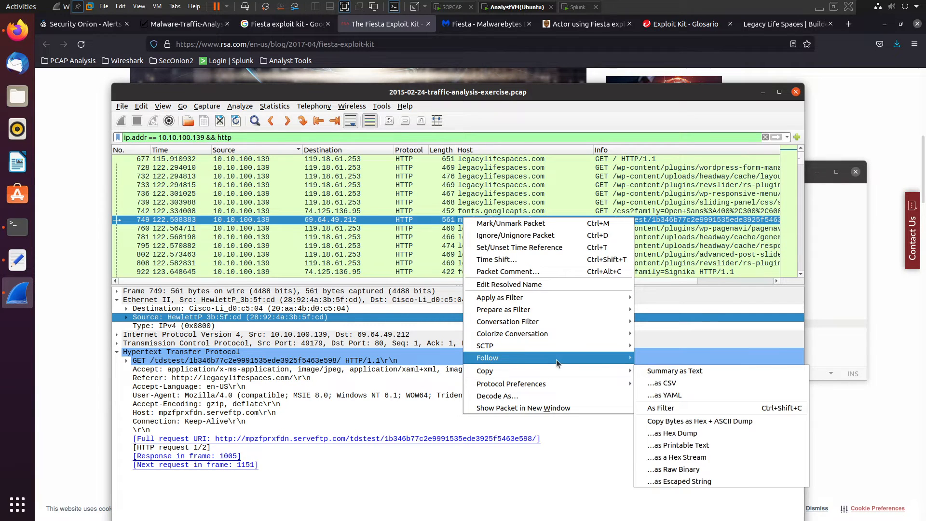
{"action": "mouse_move", "coordinate": [557, 359]}
{"action": "left_click", "coordinate": [661, 363]}
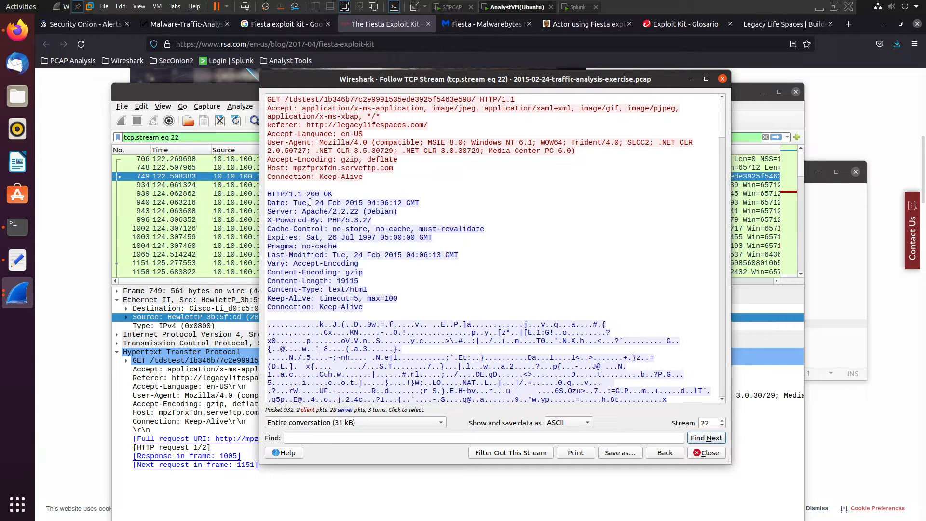
Step: Copy the response date Tue, 24 Feb 2015 04:06:12 GMT from the stream to the end of the date line in the notes
{"action": "left_click_drag", "start_coordinate": [294, 199], "coordinate": [442, 201]}
{"action": "key", "text": "ctrl+c"}
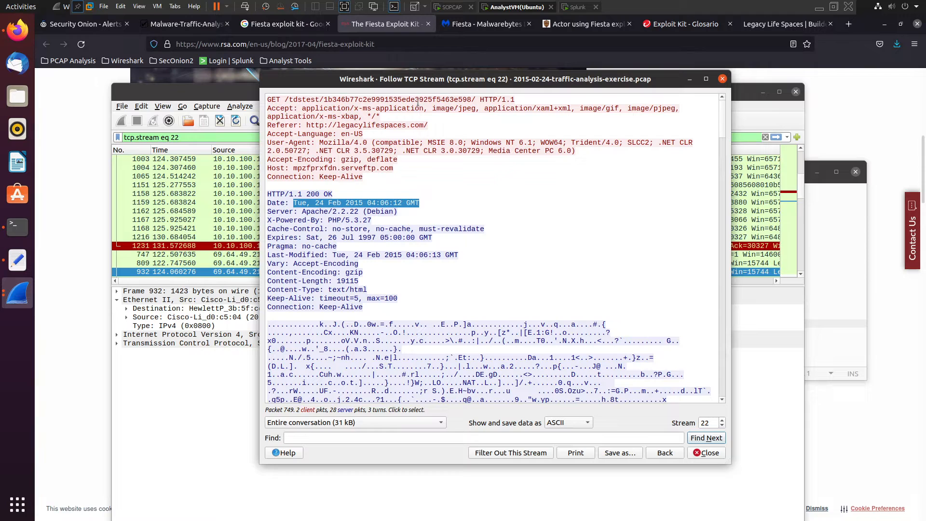
{"action": "left_click", "coordinate": [17, 260]}
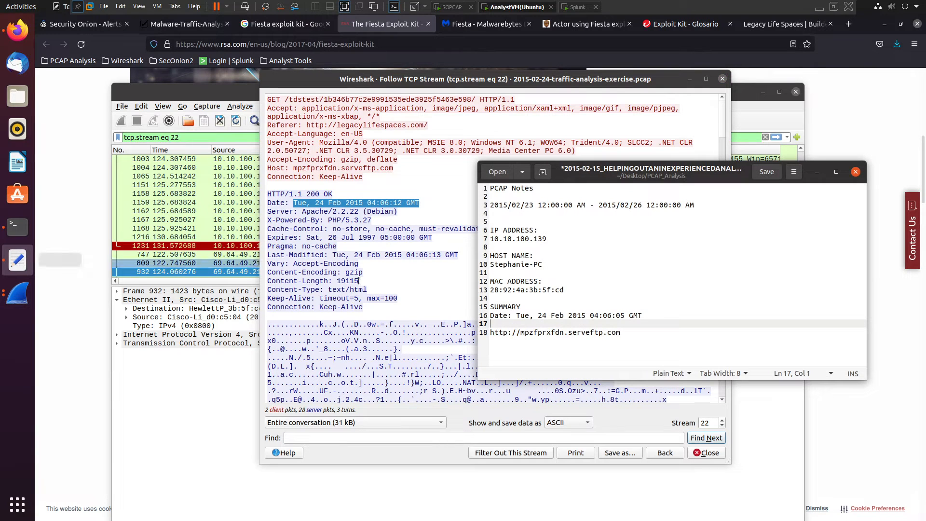
{"action": "left_click", "coordinate": [644, 314]}
{"action": "key", "text": "ctrl+v"}
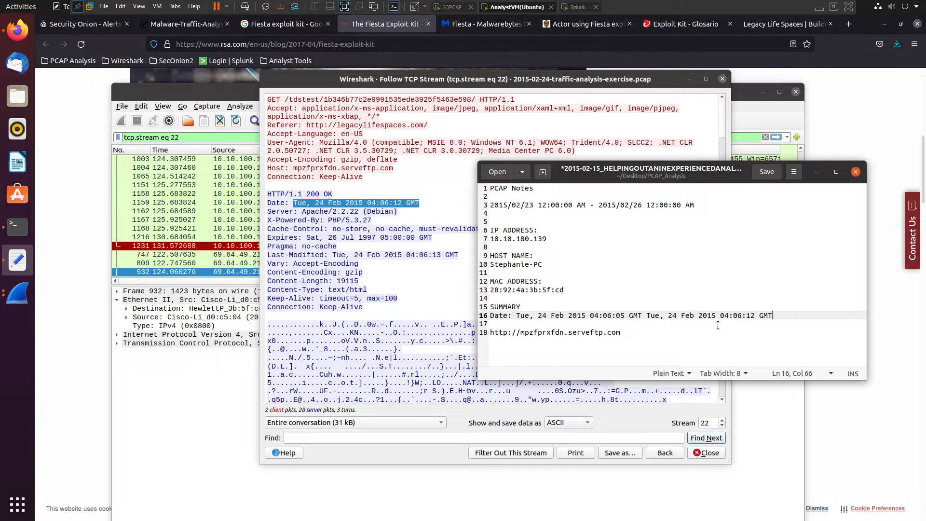
Step: Replace the "Date:" label in the summary line with "Betwenn" and extend the first time to the range 04:06:05 - 04:06:12
{"action": "left_click_drag", "start_coordinate": [516, 314], "coordinate": [482, 317]}
{"action": "type", "text": "Betwenn"}
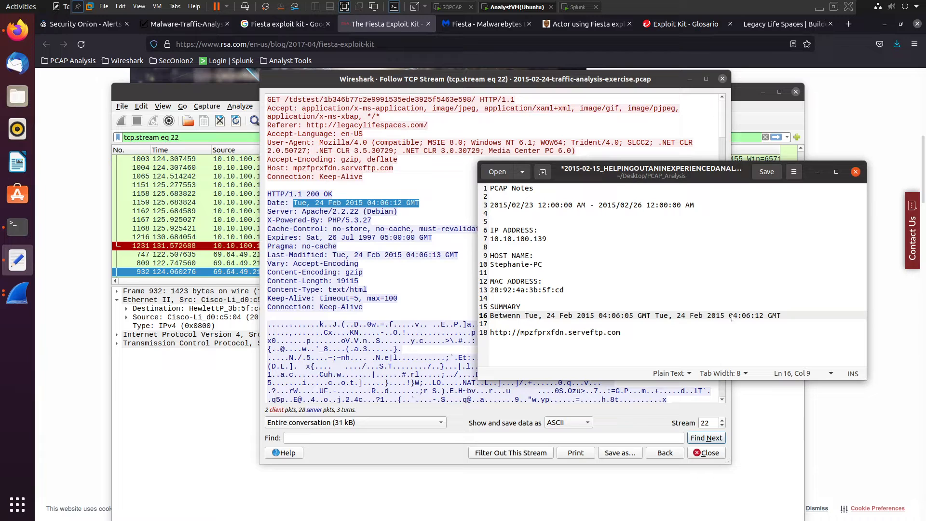
{"action": "left_click_drag", "start_coordinate": [727, 315], "coordinate": [763, 316]}
{"action": "key", "text": "ctrl+c"}
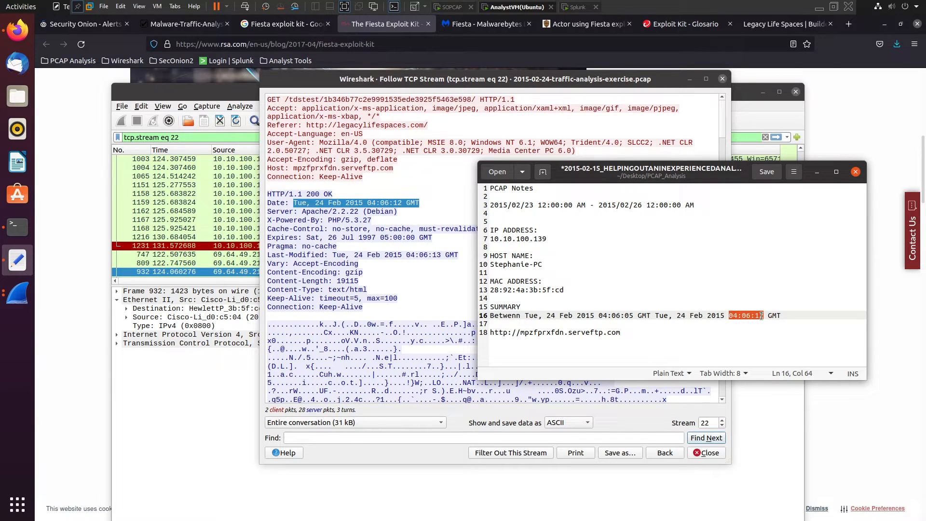
{"action": "left_click", "coordinate": [635, 315]}
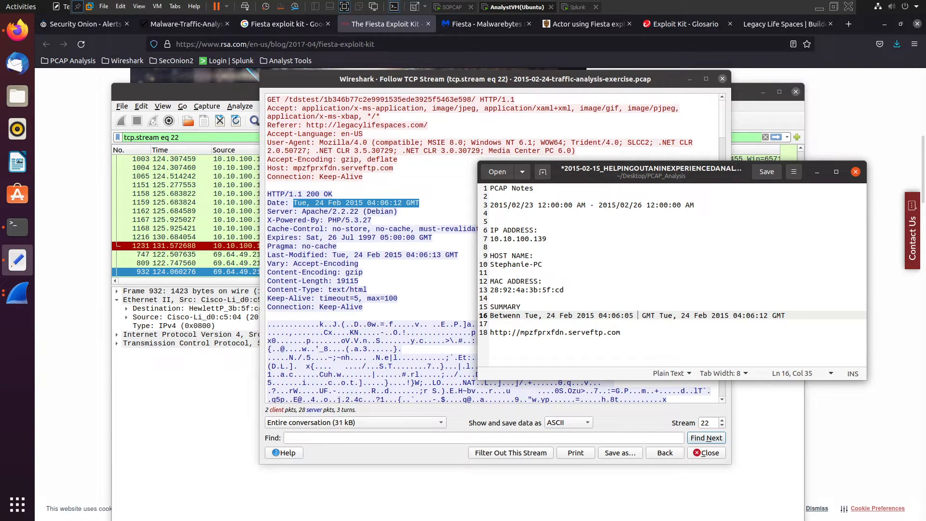
{"action": "type", "text": "-"}
{"action": "key", "text": "ctrl+v"}
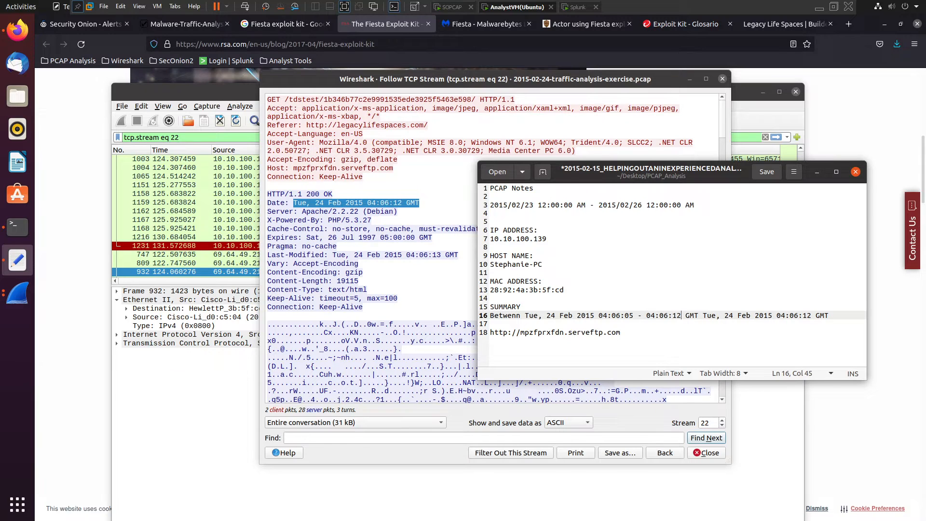
Step: Remove the duplicate timestamp at the end of the summary line and replace "Betwenn" with "On"
{"action": "left_click_drag", "start_coordinate": [703, 315], "coordinate": [830, 317]}
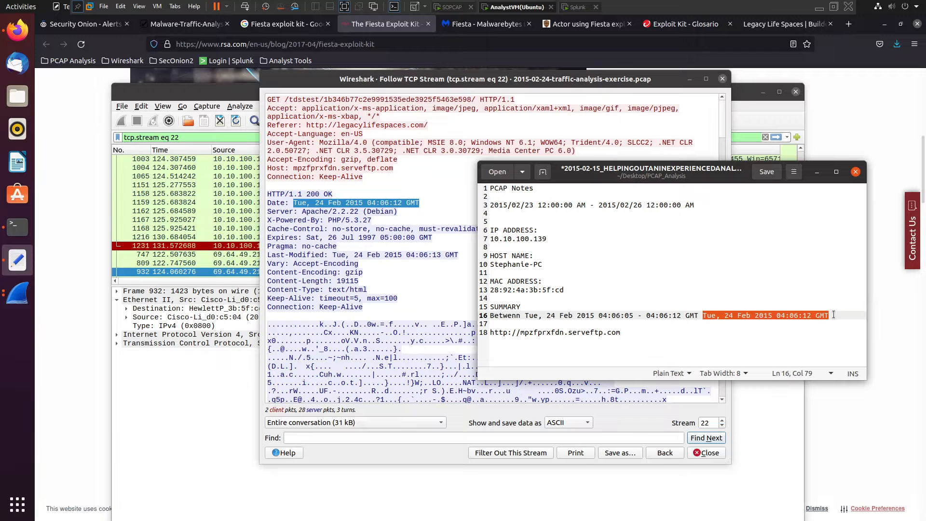
{"action": "key", "text": "BackSpace"}
{"action": "double_click", "coordinate": [499, 315]}
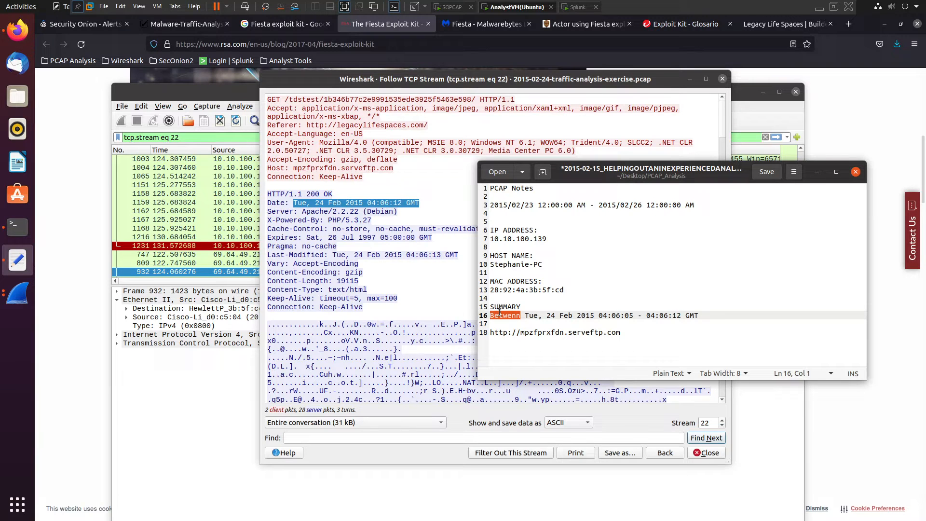
{"action": "type", "text": "ON"}
{"action": "key", "text": "BackSpace"}
{"action": "type", "text": "n"}
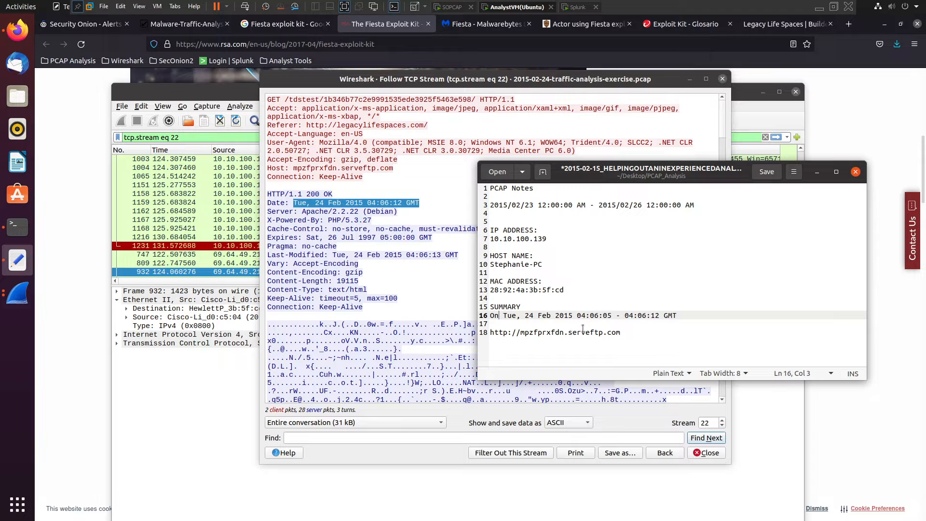
Step: Insert "within the" before the time range and continue the sentence with the user's first name and "accessed a vulnerable landing page"
{"action": "left_click", "coordinate": [577, 315]}
{"action": "type", "text": "within the"}
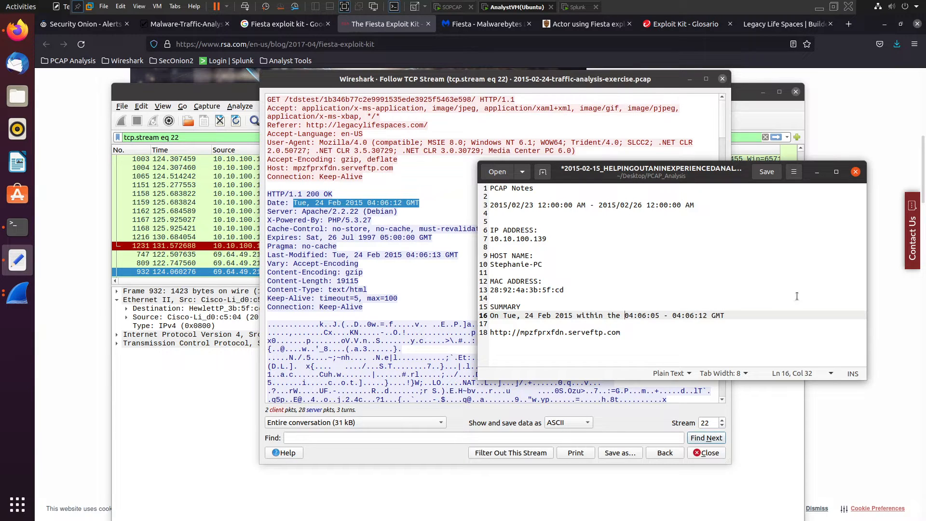
{"action": "left_click", "coordinate": [751, 314]}
{"action": "type", "text": "us"}
{"action": "type", "text": "phanie"}
{"action": "type", "text": "accessed a vulnerable "}
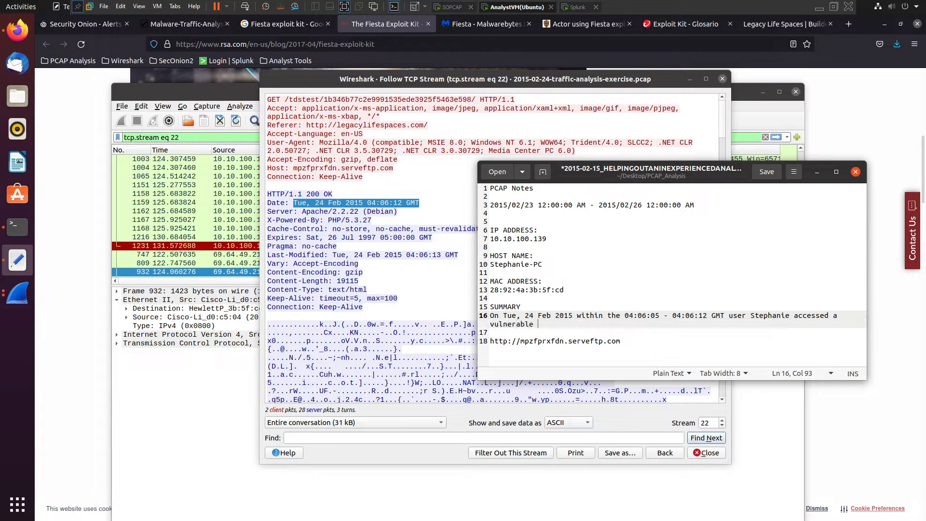
{"action": "type", "text": "landing page"}
{"action": "left_click_drag", "start_coordinate": [305, 125], "coordinate": [433, 123]}
{"action": "key", "text": "ctrl+c"}
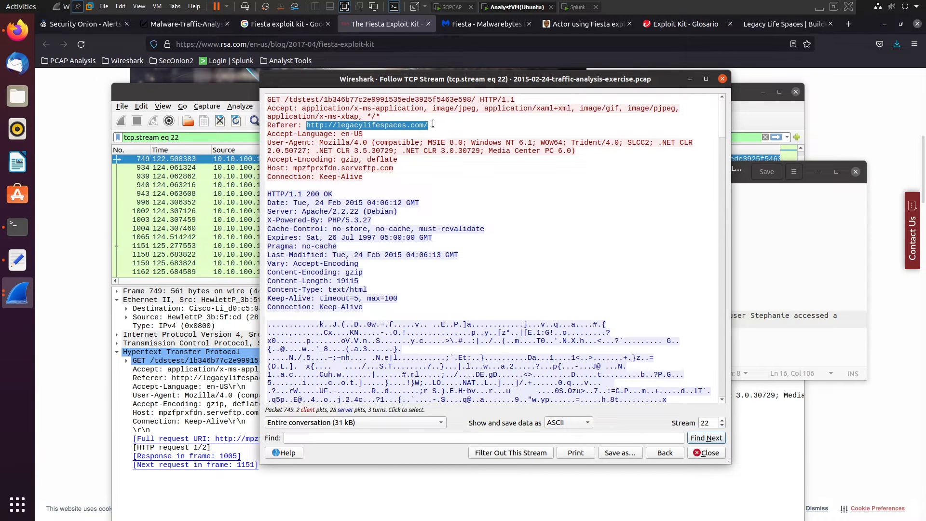
{"action": "left_click", "coordinate": [798, 355]}
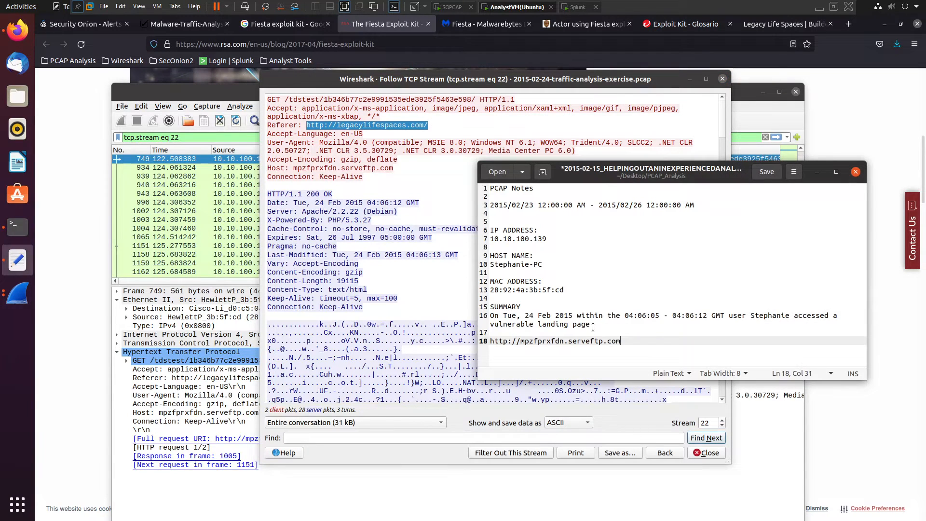
{"action": "left_click", "coordinate": [839, 315]}
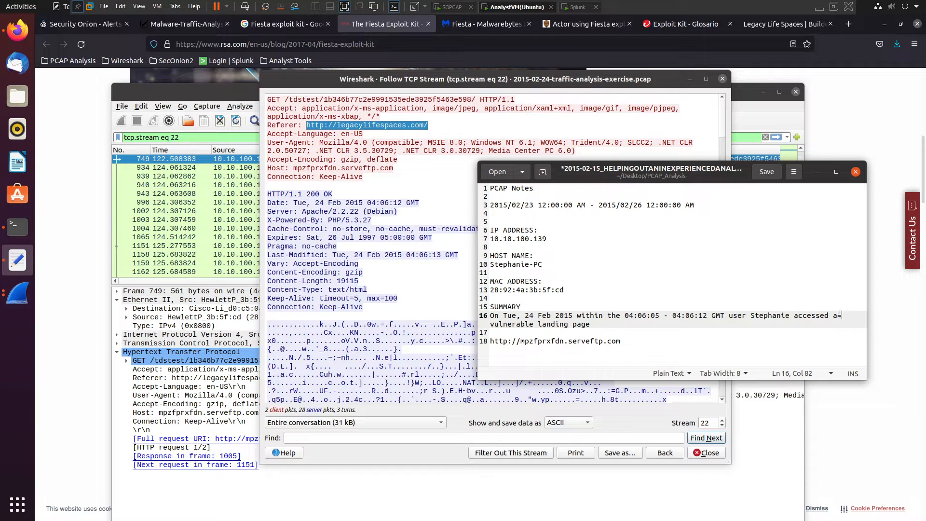
{"action": "key", "text": "BackSpace"}
{"action": "type", "text": "the"}
{"action": "left_click", "coordinate": [606, 321]}
{"action": "type", "text": "\""}
{"action": "key", "text": "ctrl+v"}
{"action": "type", "text": "\""}
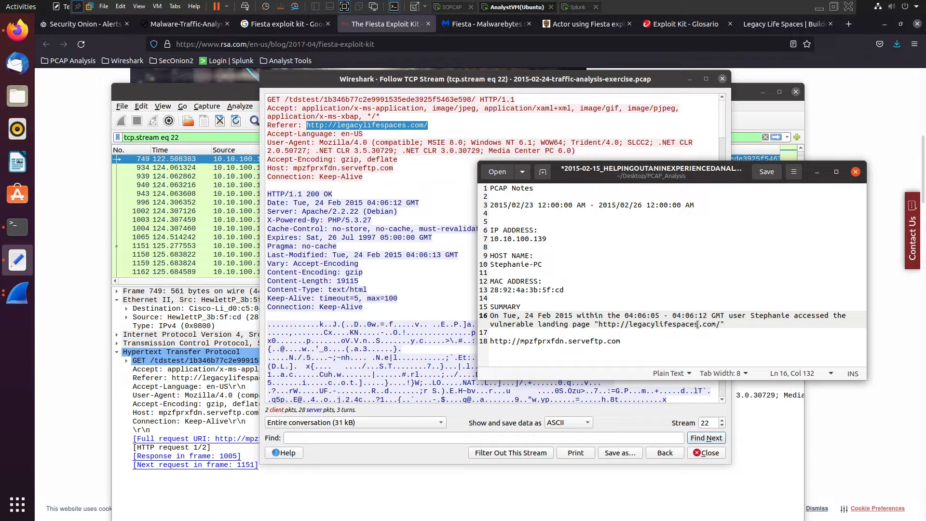
Step: Defang the landing page address in the summary as legacylifespaces[.]com
{"action": "type", "text": "["}
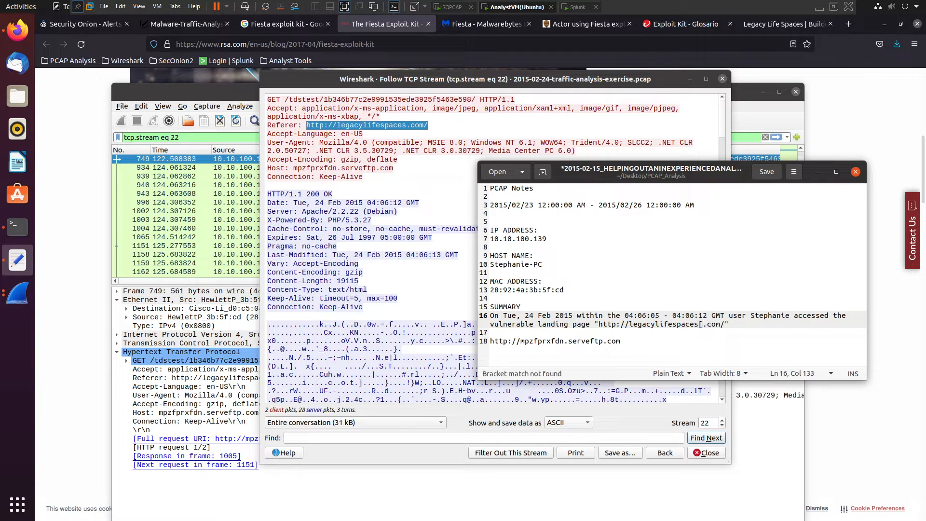
{"action": "key", "text": "Right"}
{"action": "type", "text": "]"}
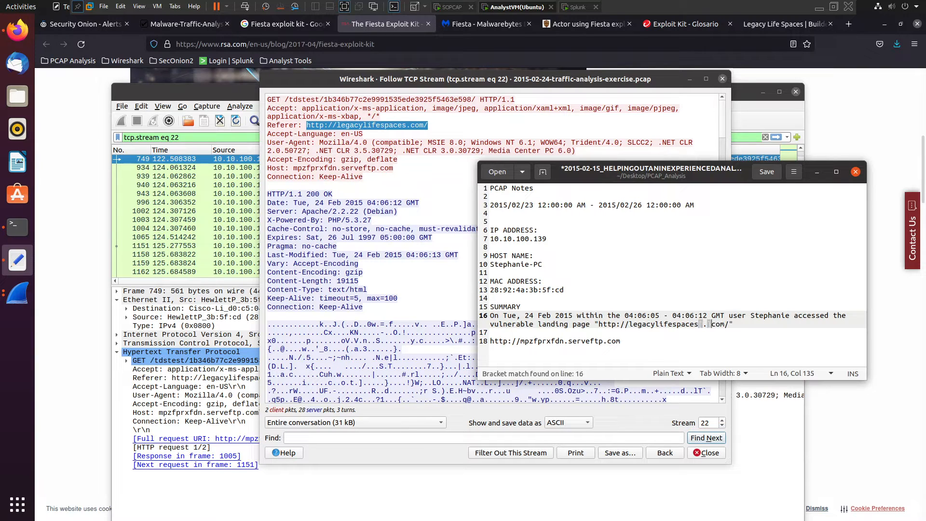
Step: Continue the summary after the landing page URL with "which redireced to malcious domain"
{"action": "left_click", "coordinate": [743, 326]}
{"action": "type", "text": "whi"}
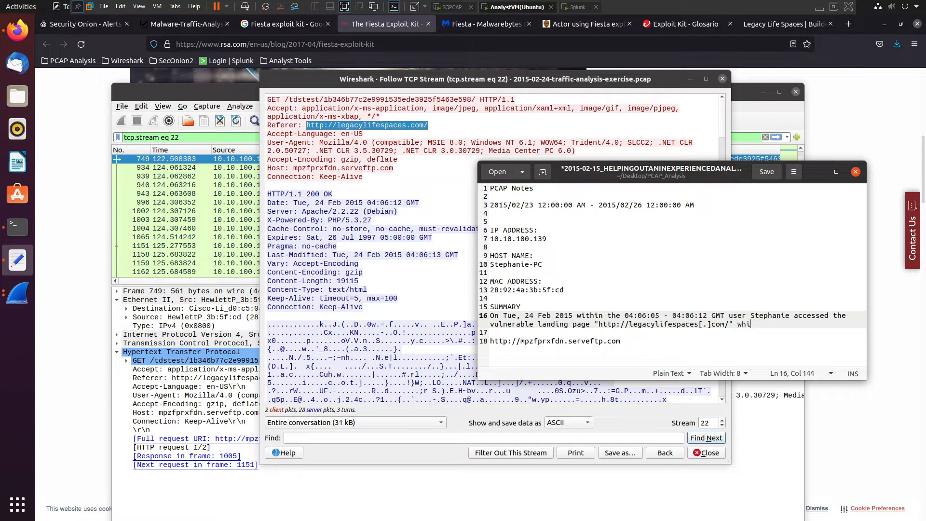
{"action": "type", "text": "ch contained the"}
{"action": "key", "text": "BackSpace"}
{"action": "key", "text": "BackSpace"}
{"action": "key", "text": "BackSpace"}
{"action": "key", "text": "BackSpace"}
{"action": "key", "text": "BackSpace"}
{"action": "key", "text": "BackSpace"}
{"action": "key", "text": "BackSpace"}
{"action": "key", "text": "BackSpace"}
{"action": "key", "text": "BackSpace"}
{"action": "key", "text": "BackSpace"}
{"action": "key", "text": "BackSpace"}
{"action": "key", "text": "BackSpace"}
{"action": "key", "text": "BackSpace"}
{"action": "type", "text": "redireced to malcious domin"}
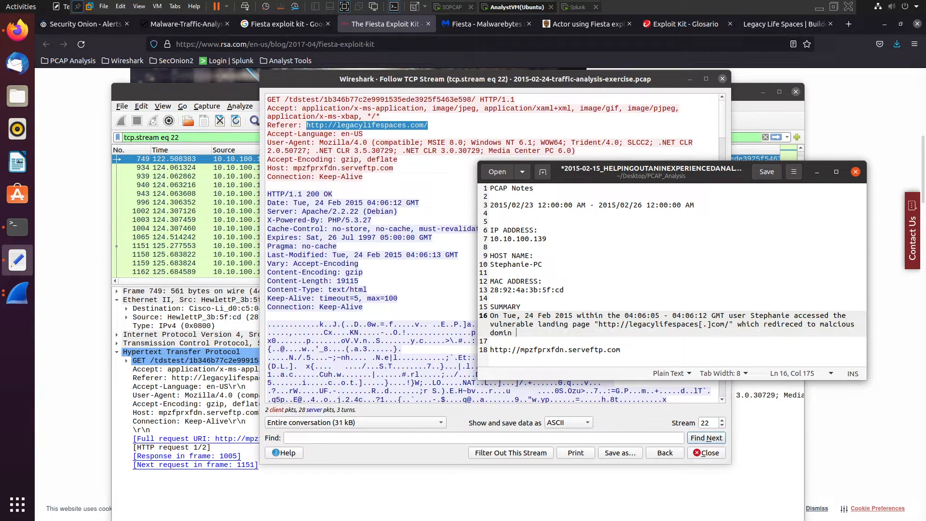
{"action": "key", "text": "BackSpace"}
{"action": "key", "text": "BackSpace"}
{"action": "key", "text": "BackSpace"}
{"action": "type", "text": "omain"}
{"action": "left_click", "coordinate": [519, 348]}
{"action": "key", "text": "End"}
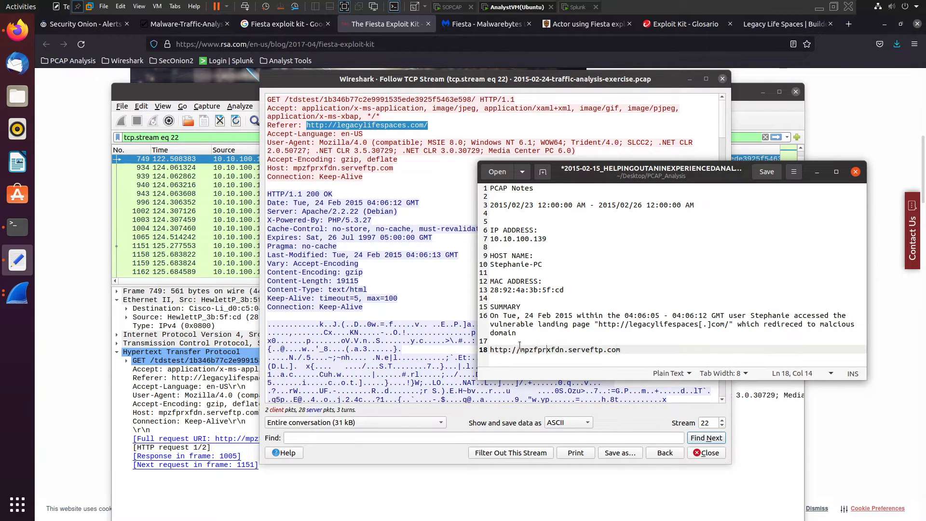
{"action": "left_click", "coordinate": [519, 346]}
{"action": "key", "text": "BackSpace"}
{"action": "key", "text": "BackSpace"}
{"action": "key", "text": "BackSpace"}
{"action": "key", "text": "BackSpace"}
{"action": "key", "text": "BackSpace"}
{"action": "key", "text": "BackSpace"}
{"action": "key", "text": "BackSpace"}
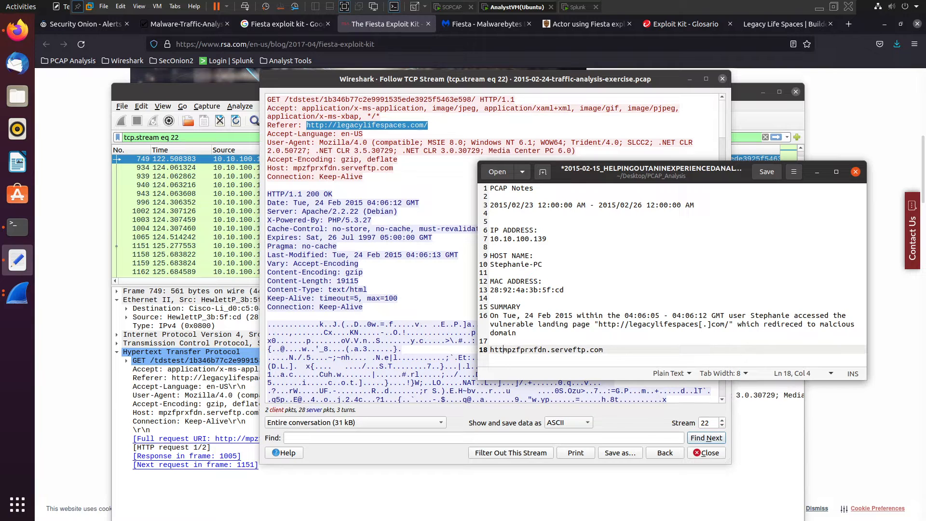
{"action": "key", "text": "BackSpace"}
{"action": "key", "text": "BackSpace"}
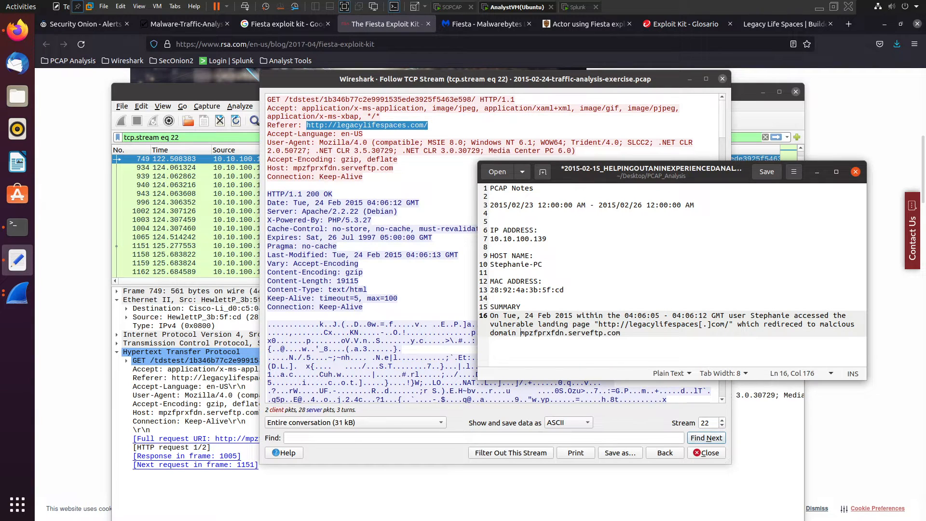
Step: Enclose the malicious domain in quotation marks and add defanging brackets, giving "mpzfprxfdn.[]serveftp[.]com"
{"action": "type", "text": "\""}
{"action": "left_click", "coordinate": [628, 332]}
{"action": "left_click", "coordinate": [571, 337]}
{"action": "type", "text": "]"}
{"action": "type", "text": "["}
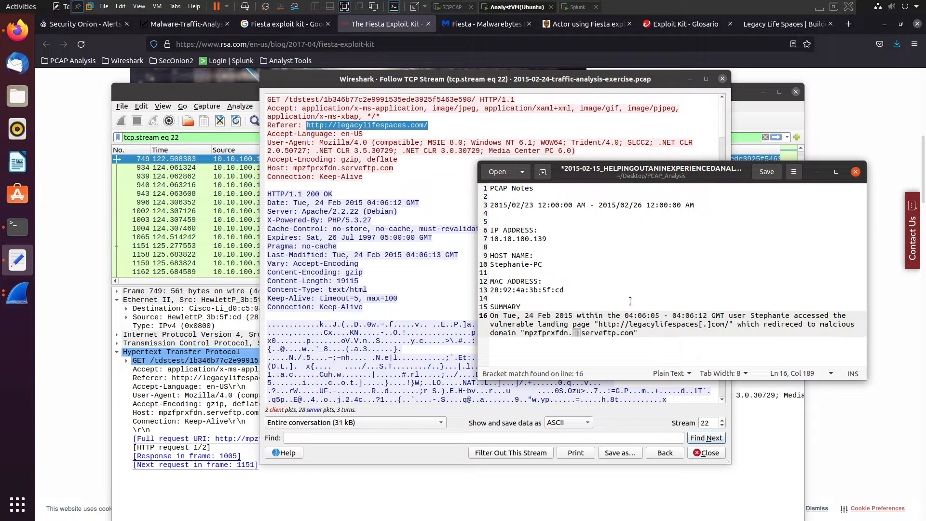
{"action": "left_click", "coordinate": [619, 333]}
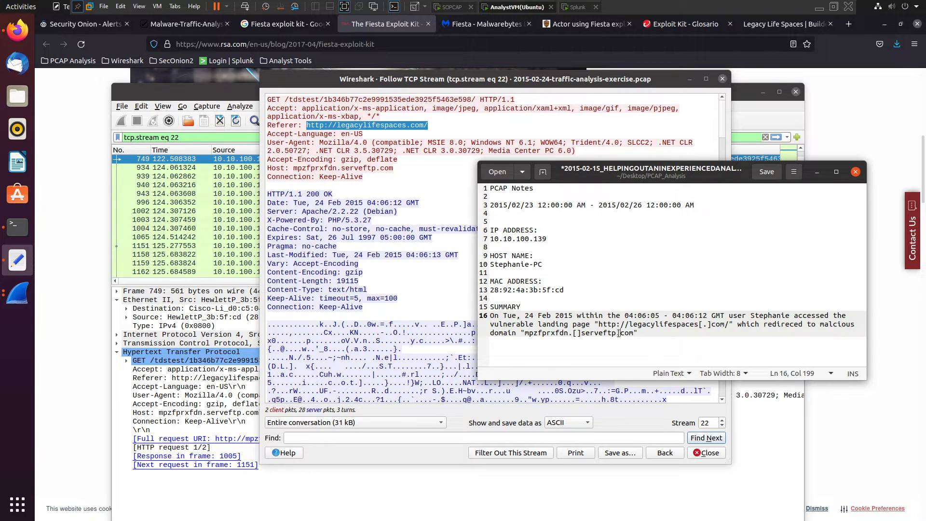
{"action": "type", "text": "["}
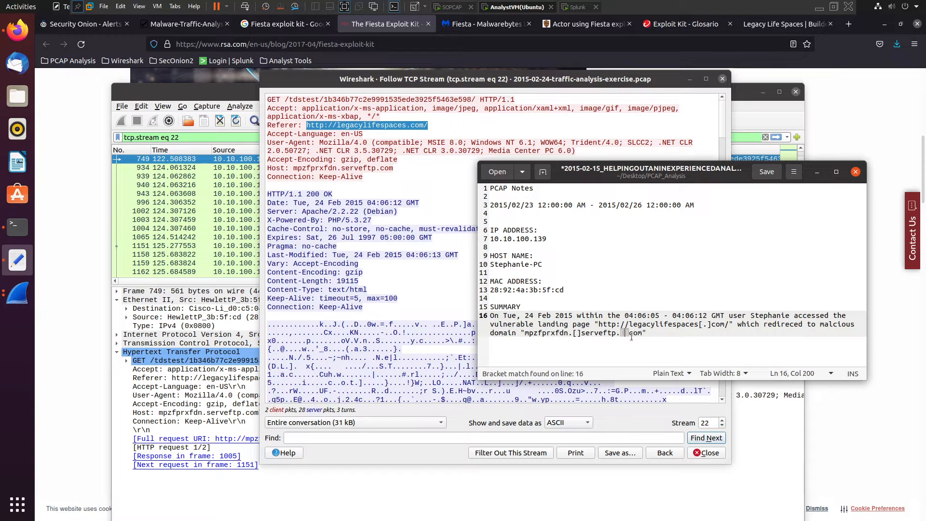
{"action": "key", "text": "BackSpace"}
{"action": "key", "text": "Left"}
{"action": "type", "text": "["}
Step: Append ". This appears to be a hosting domain for the Fiesta Exploit Kit." to the summary, then close the followed TCP stream
{"action": "left_click", "coordinate": [661, 331]}
{"action": "type", "text": ". This appe"}
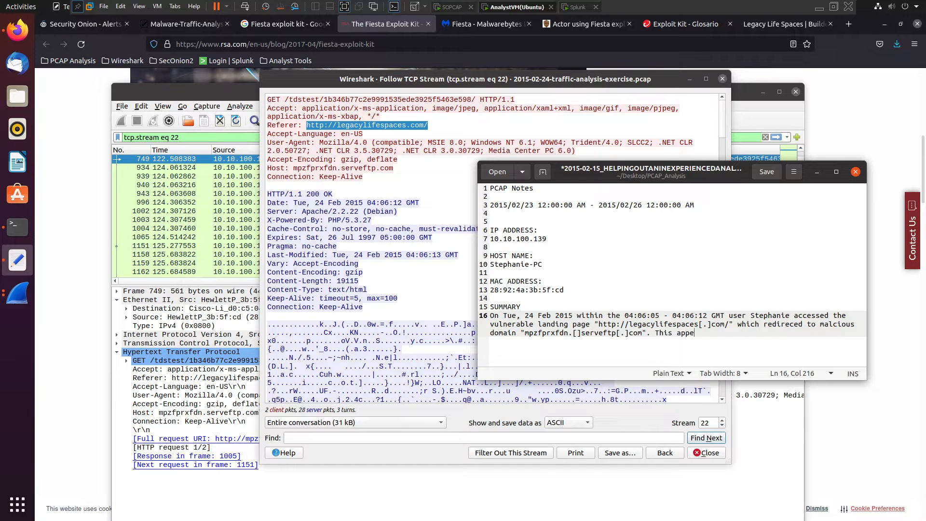
{"action": "type", "text": "ars to be the"}
{"action": "key", "text": "BackSpace"}
{"action": "key", "text": "BackSpace"}
{"action": "type", "text": "a hosting domain fo t"}
{"action": "key", "text": "BackSpace"}
{"action": "key", "text": "BackSpace"}
{"action": "type", "text": "r"}
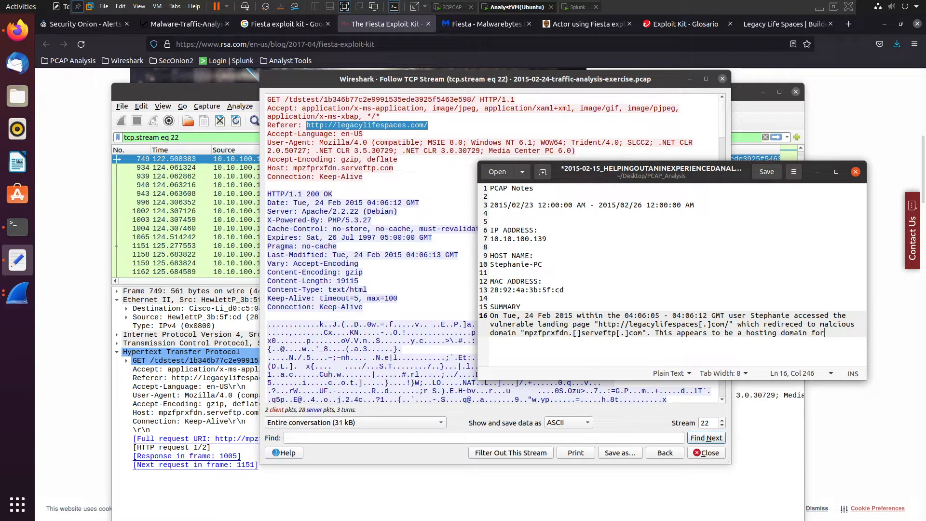
{"action": "type", "text": " the FIESTA"}
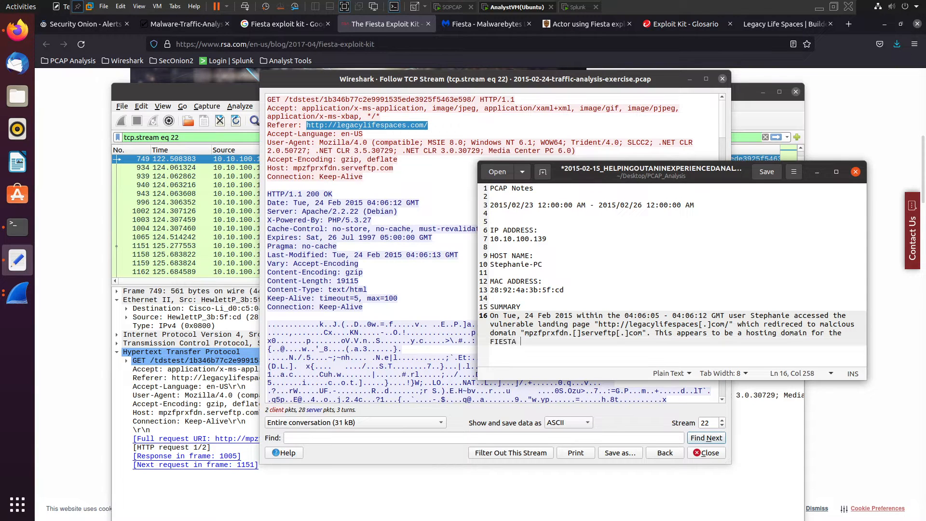
{"action": "key", "text": "BackSpace"}
{"action": "key", "text": "BackSpace"}
{"action": "key", "text": "BackSpace"}
{"action": "key", "text": "BackSpace"}
{"action": "key", "text": "BackSpace"}
{"action": "key", "text": "BackSpace"}
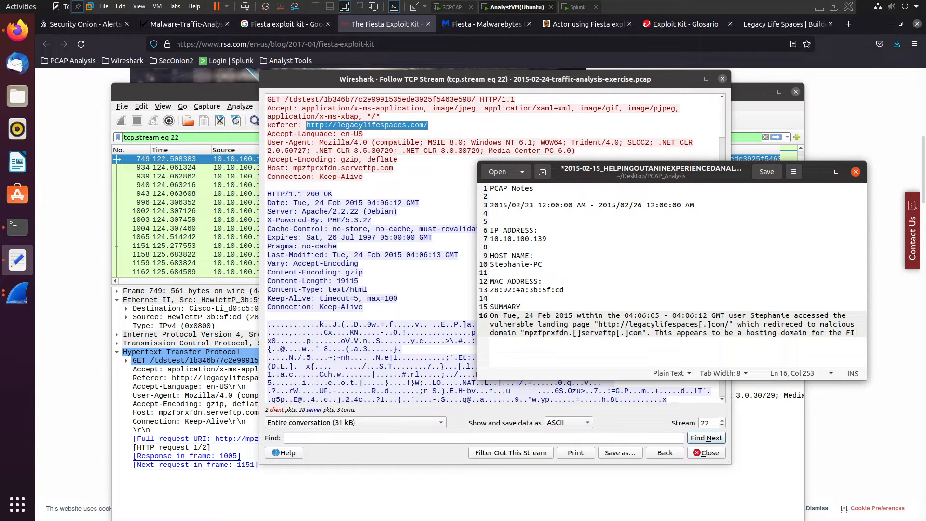
{"action": "type", "text": "Fiesta E"}
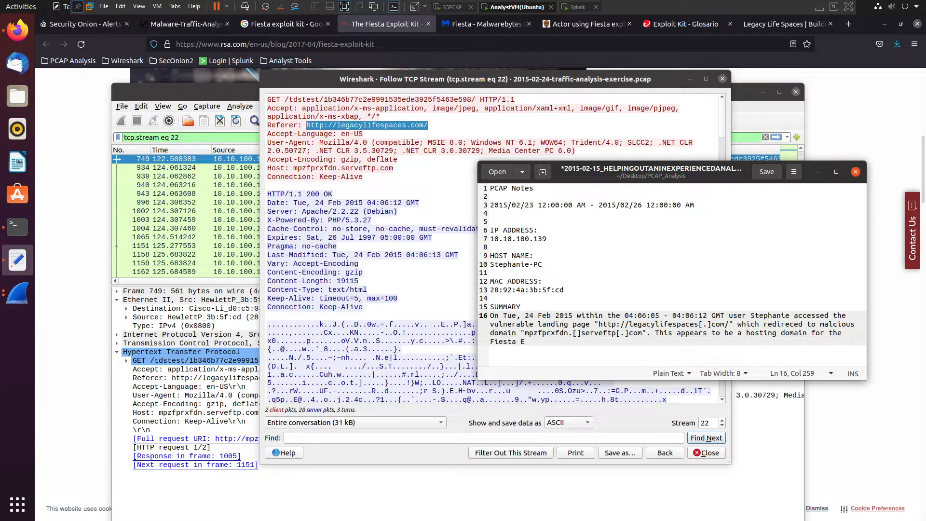
{"action": "type", "text": "xploit Kit."}
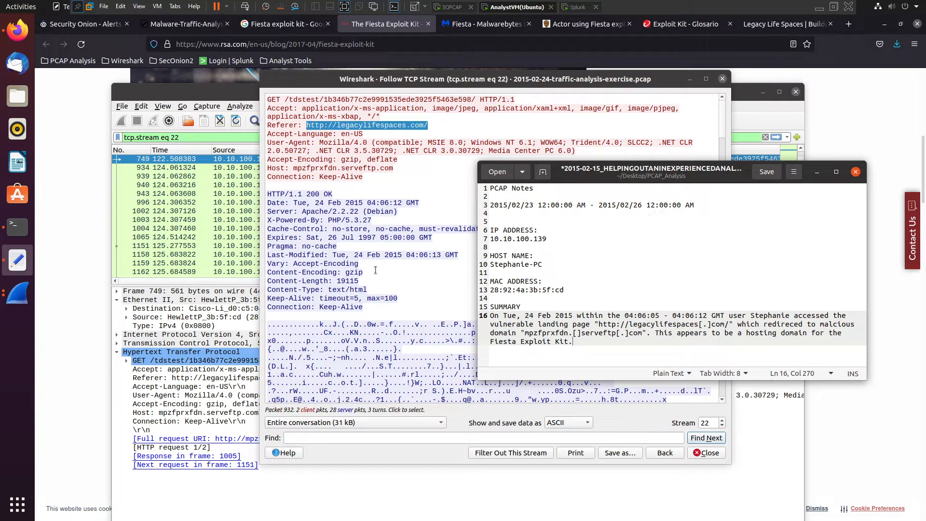
{"action": "left_click", "coordinate": [722, 78]}
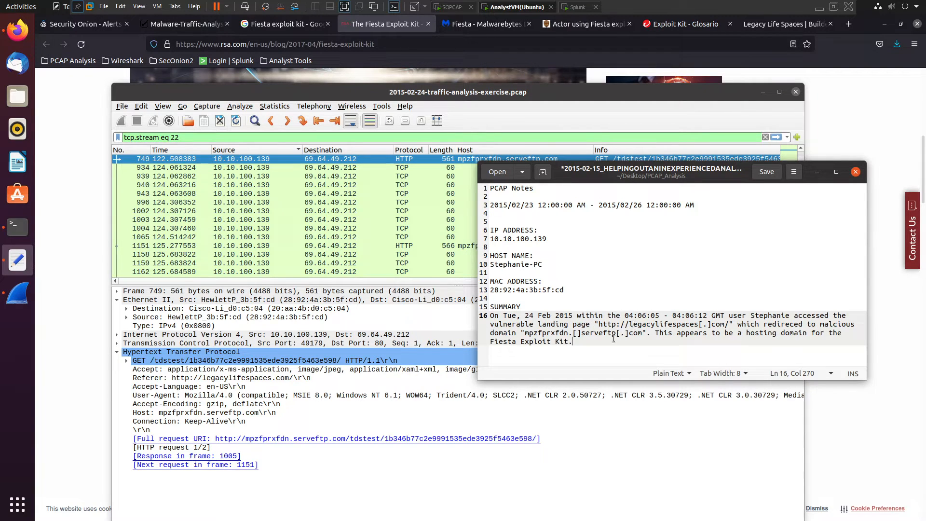
Step: Correct "malcious" to "malicious" in the summary and add a colon after the SUMMARY heading
{"action": "left_click", "coordinate": [829, 326]}
{"action": "type", "text": "i"}
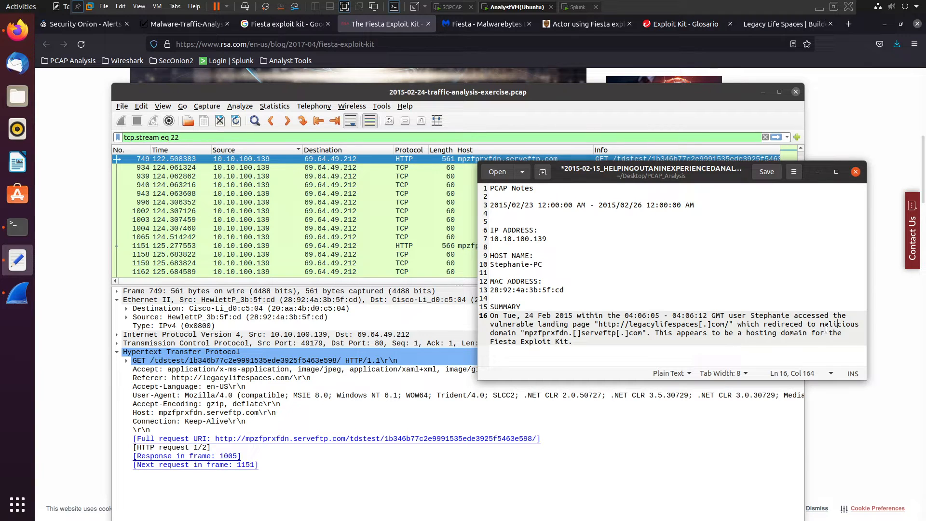
{"action": "left_click", "coordinate": [535, 300]}
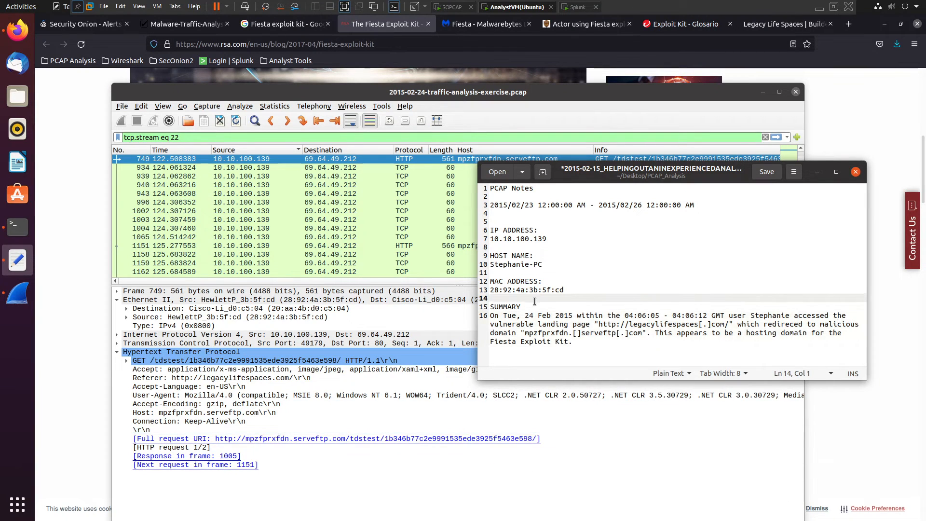
{"action": "left_click", "coordinate": [522, 308]}
{"action": "type", "text": ":"}
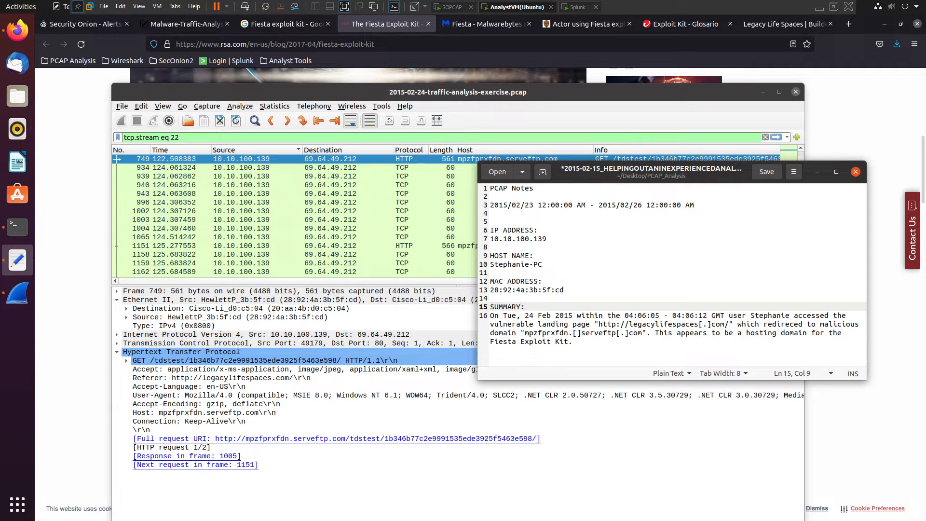
Step: Clear the tcp.stream eq 22 display filter so the whole capture is listed
{"action": "left_click", "coordinate": [176, 137]}
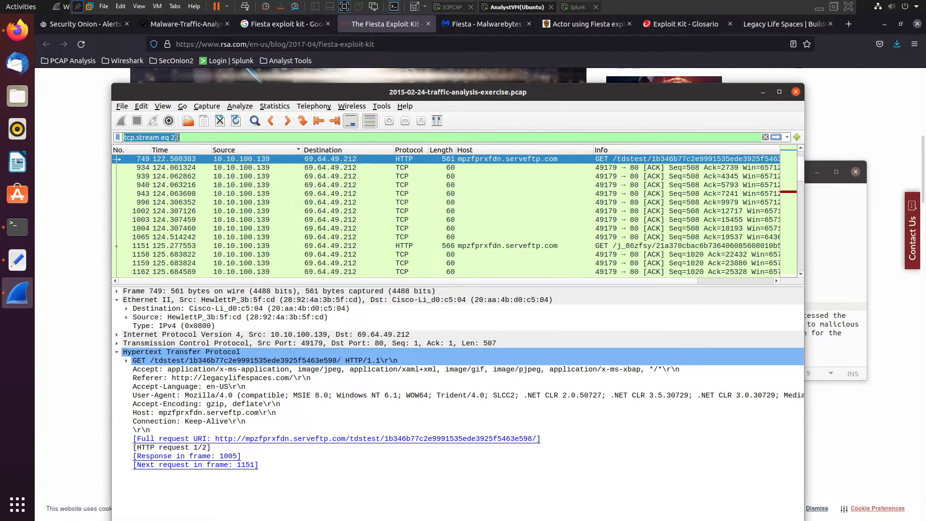
{"action": "key", "text": "ctrl+a"}
{"action": "key", "text": "BackSpace"}
{"action": "key", "text": "Return"}
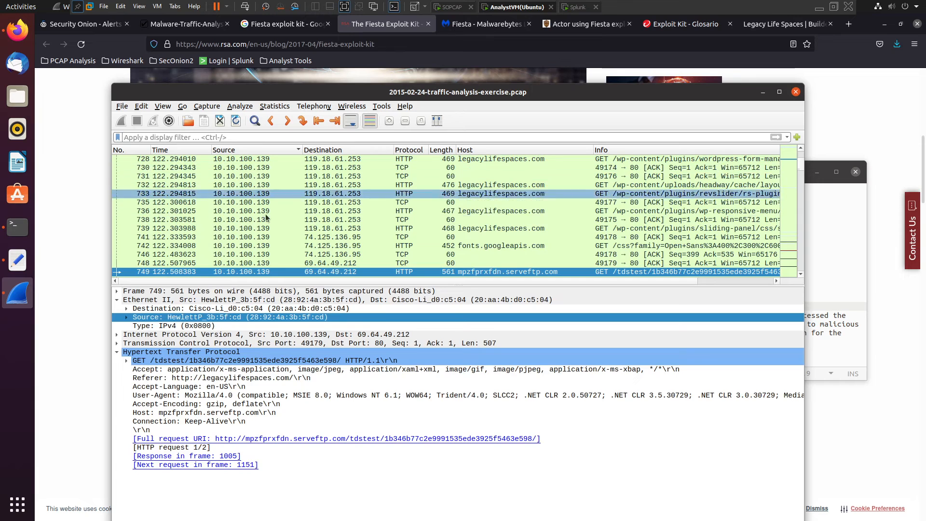
Step: Bring up the protocol choices for exporting objects from the capture
{"action": "left_click", "coordinate": [120, 106]}
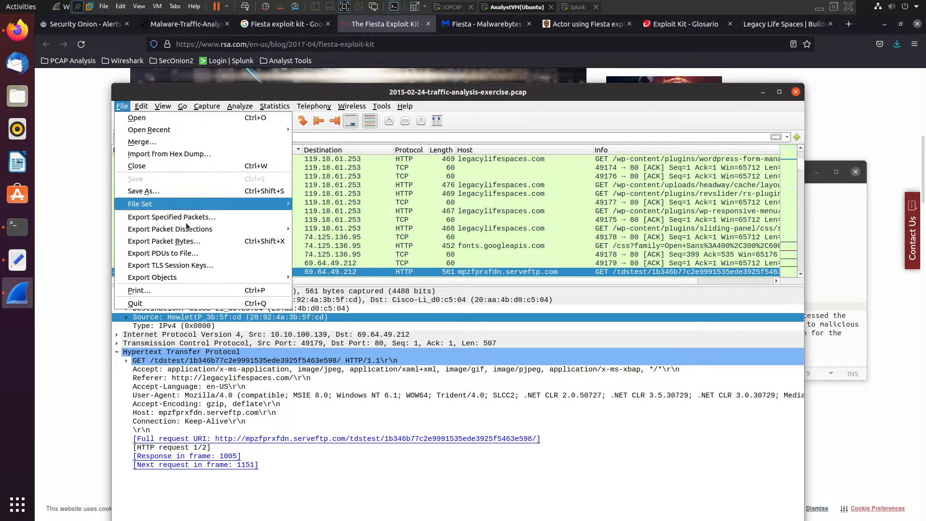
{"action": "mouse_move", "coordinate": [187, 273]}
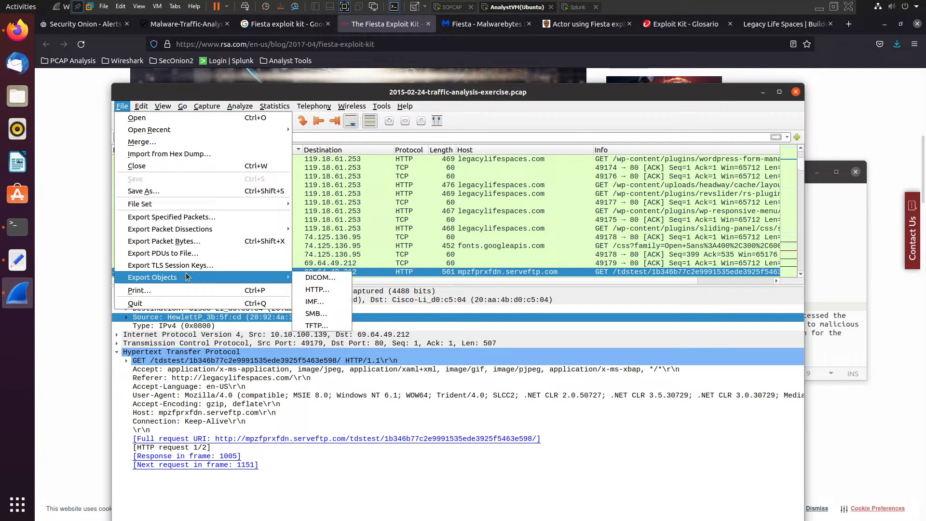
Step: Open the list of exportable HTTP objects for the capture
{"action": "left_click", "coordinate": [316, 292]}
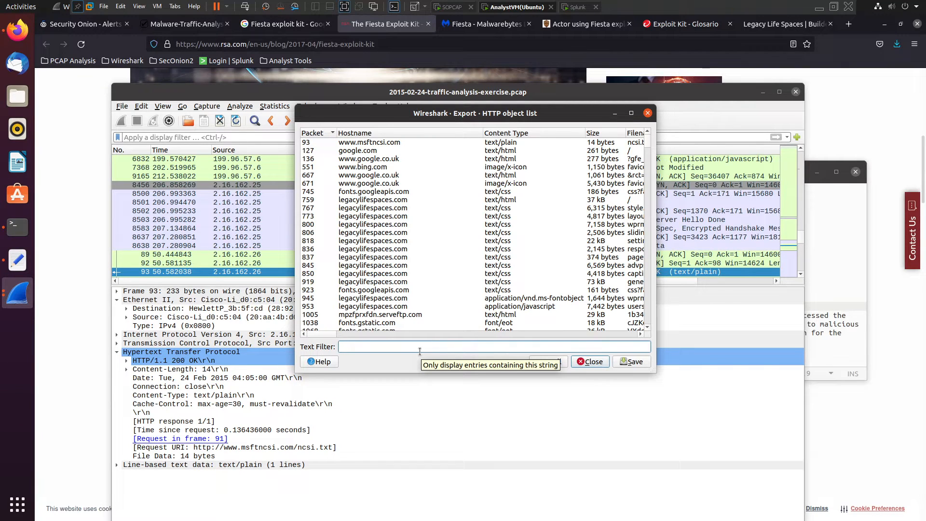
{"action": "type", "text": "mp"}
{"action": "key", "text": "BackSpace"}
{"action": "key", "text": "BackSpace"}
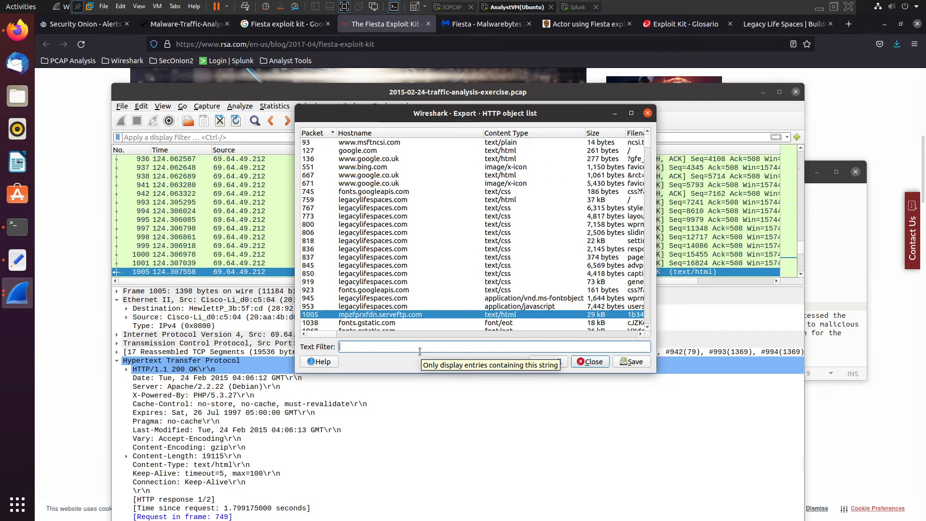
{"action": "type", "text": "http://legacylifespaces.com/"}
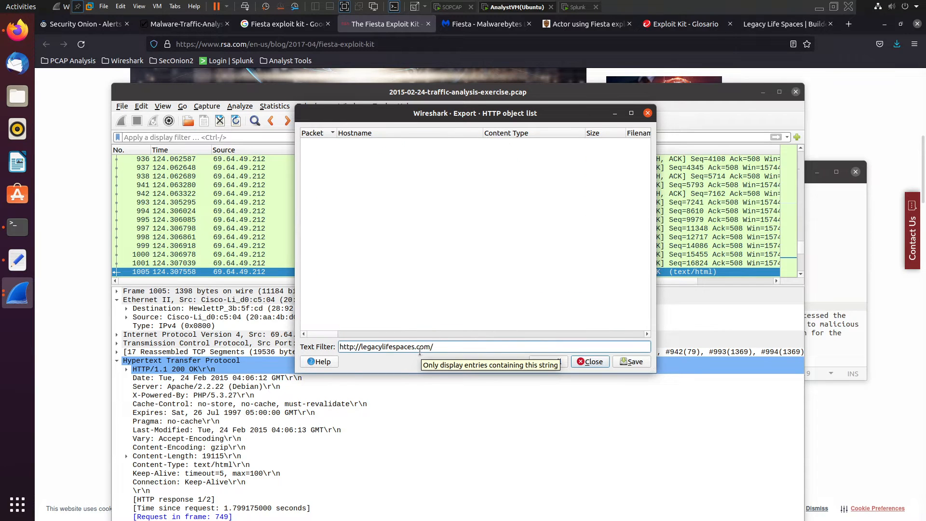
{"action": "key", "text": "ctrl+a"}
{"action": "key", "text": "BackSpace"}
Step: Filter the HTTP object list by mpzfprxfdn, taken from the domain in the PCAP notes, and widen the list window
{"action": "left_click", "coordinate": [859, 336]}
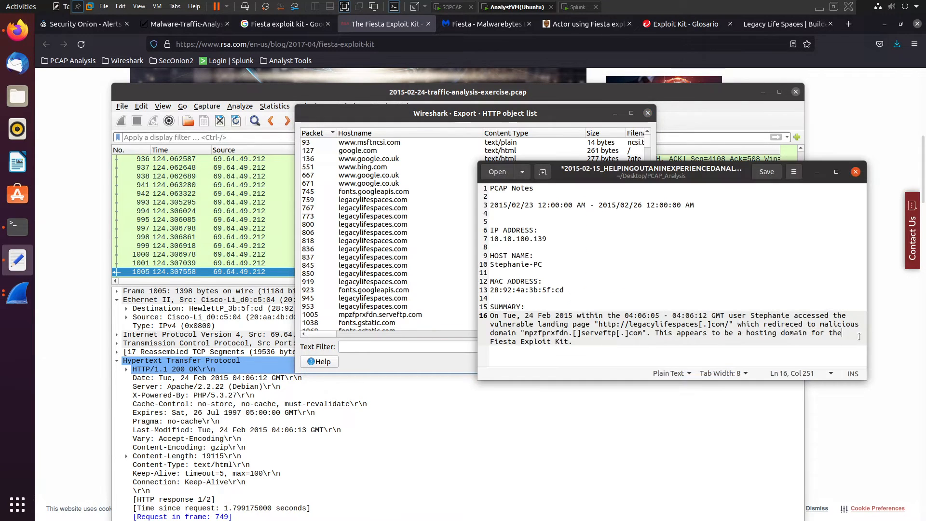
{"action": "left_click_drag", "start_coordinate": [525, 333], "coordinate": [567, 330]}
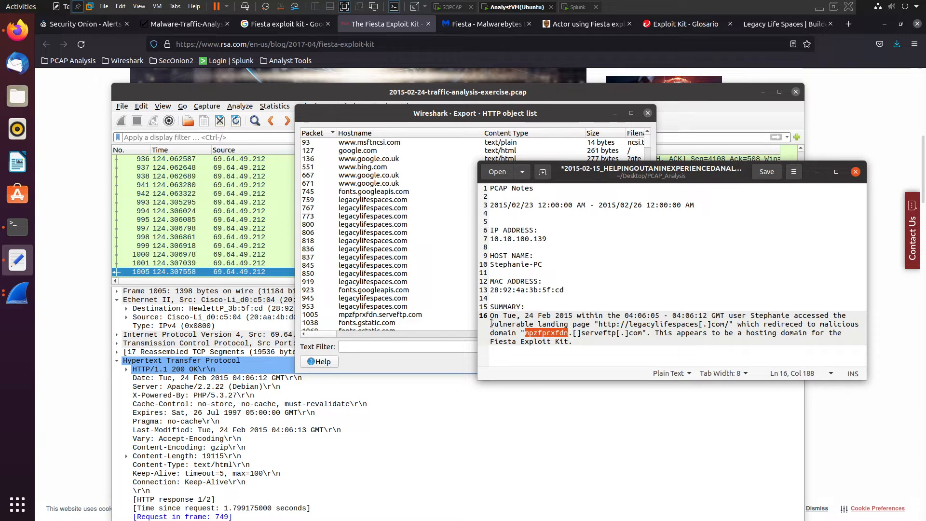
{"action": "left_click", "coordinate": [399, 347]}
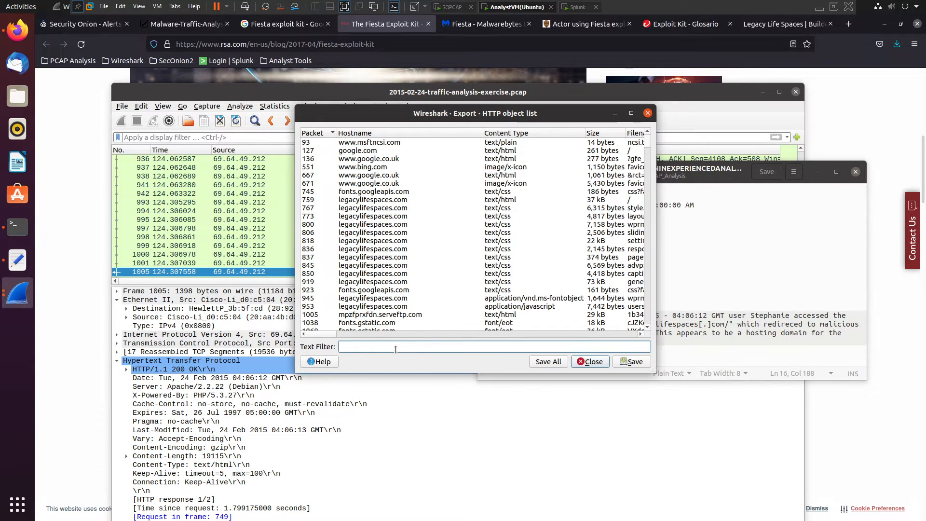
{"action": "type", "text": "mpzfprxfdn"}
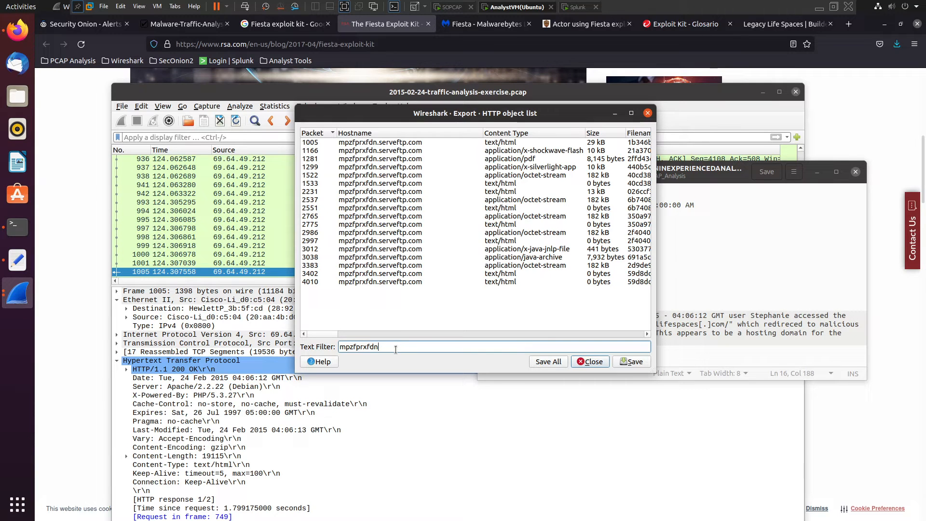
{"action": "left_click_drag", "start_coordinate": [501, 112], "coordinate": [362, 233]}
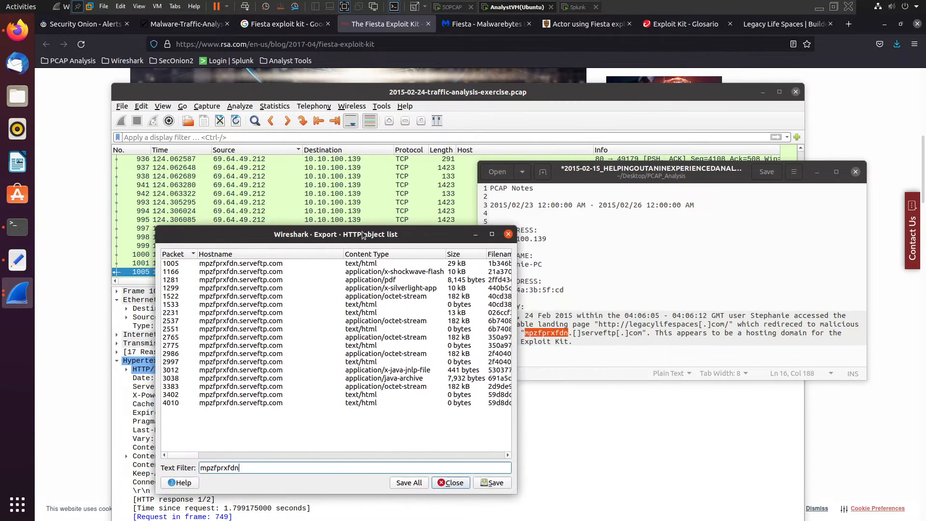
{"action": "left_click_drag", "start_coordinate": [515, 238], "coordinate": [656, 239]}
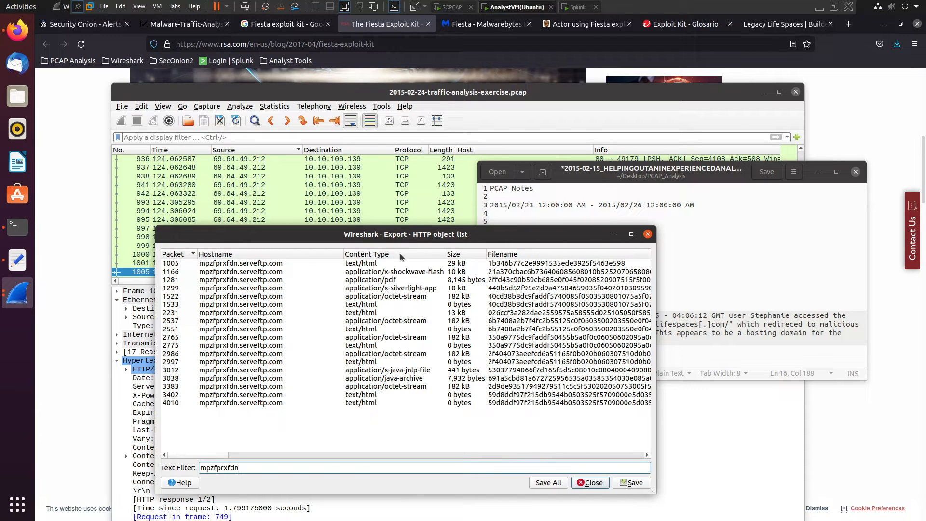
Step: Examine the content types and sizes of the Shockwave Flash, Silverlight, octet-stream and HTML objects served by mpzfprxfdn.serveftp.com
{"action": "left_click", "coordinate": [429, 273]}
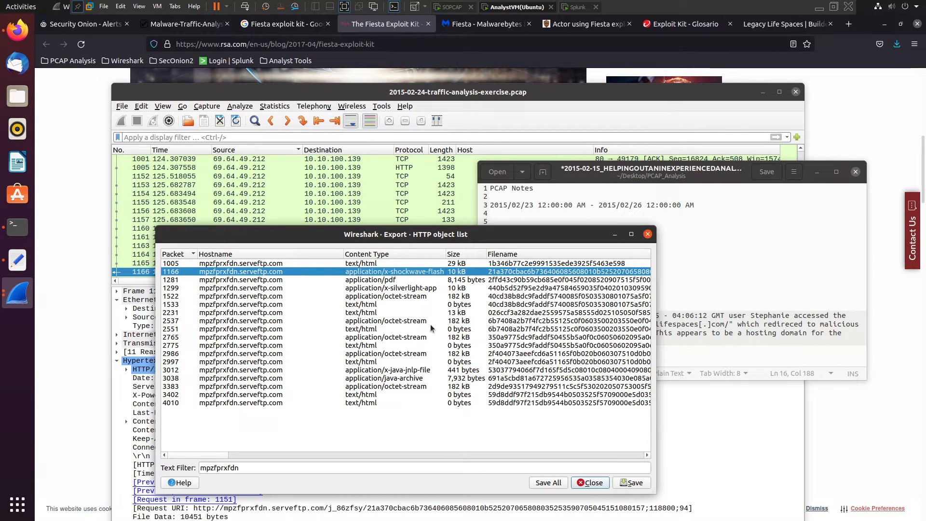
{"action": "left_click", "coordinate": [379, 288]}
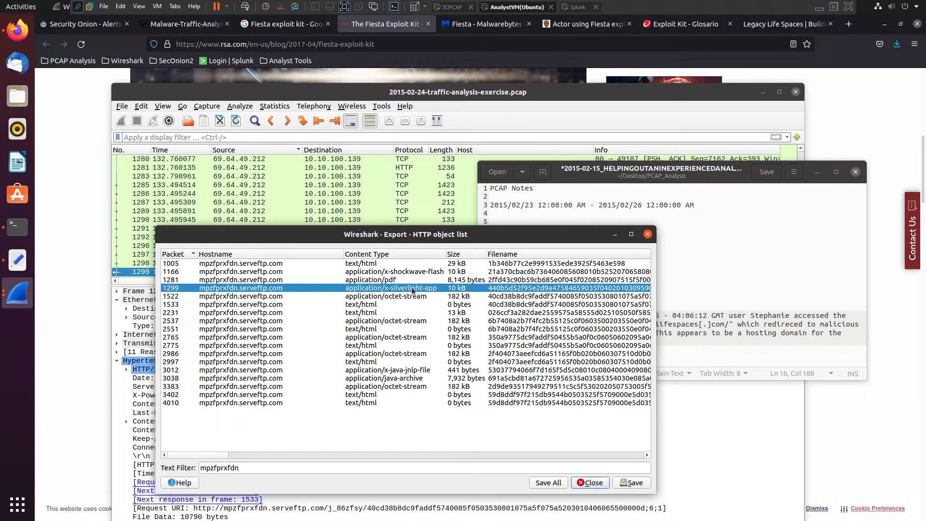
{"action": "left_click", "coordinate": [441, 271]}
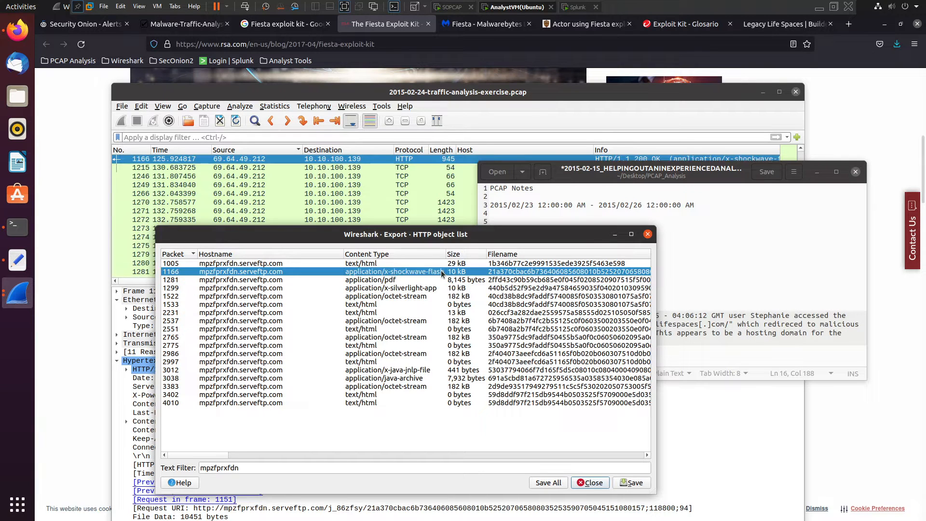
{"action": "left_click", "coordinate": [433, 296]}
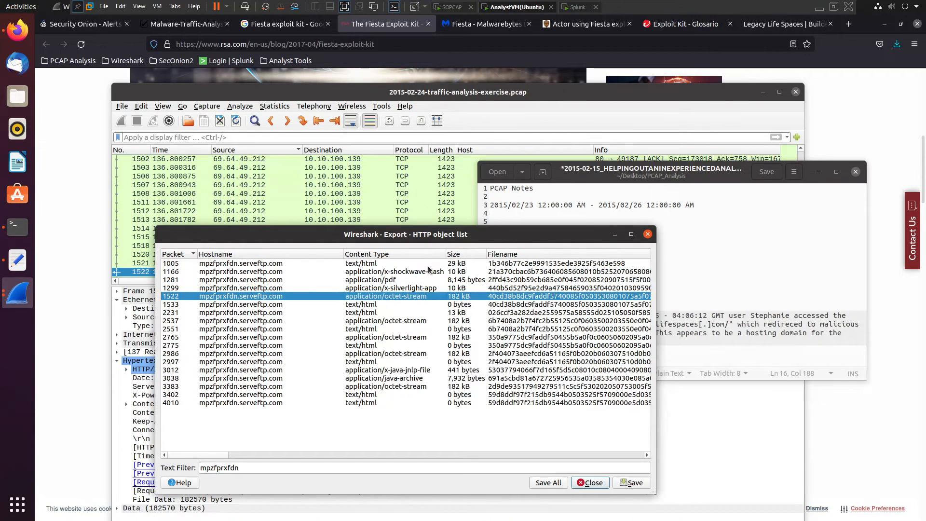
{"action": "left_click", "coordinate": [405, 273]}
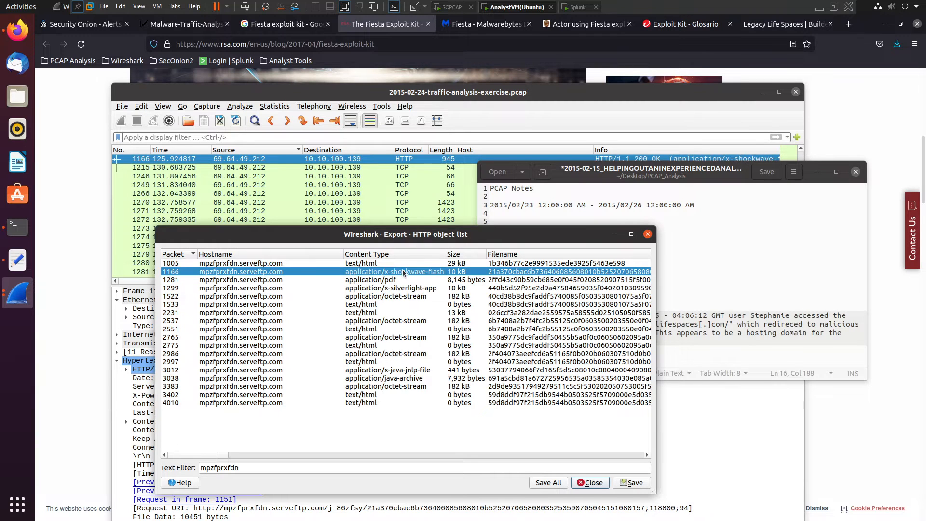
{"action": "left_click", "coordinate": [394, 296]}
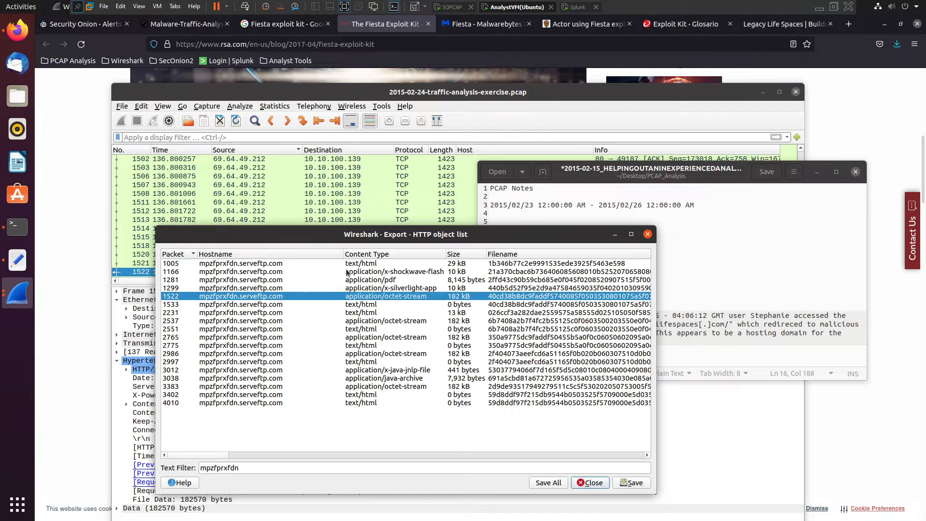
{"action": "left_click", "coordinate": [379, 312]}
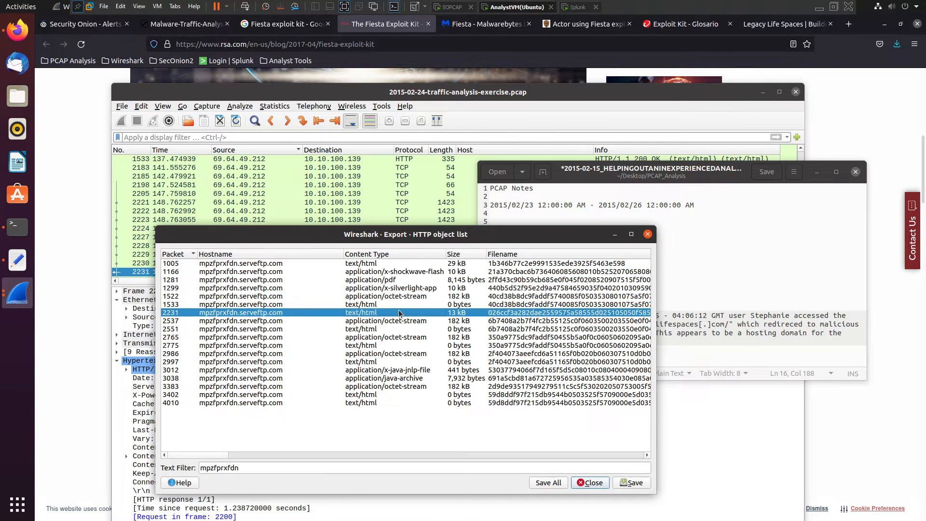
{"action": "left_click", "coordinate": [361, 305]}
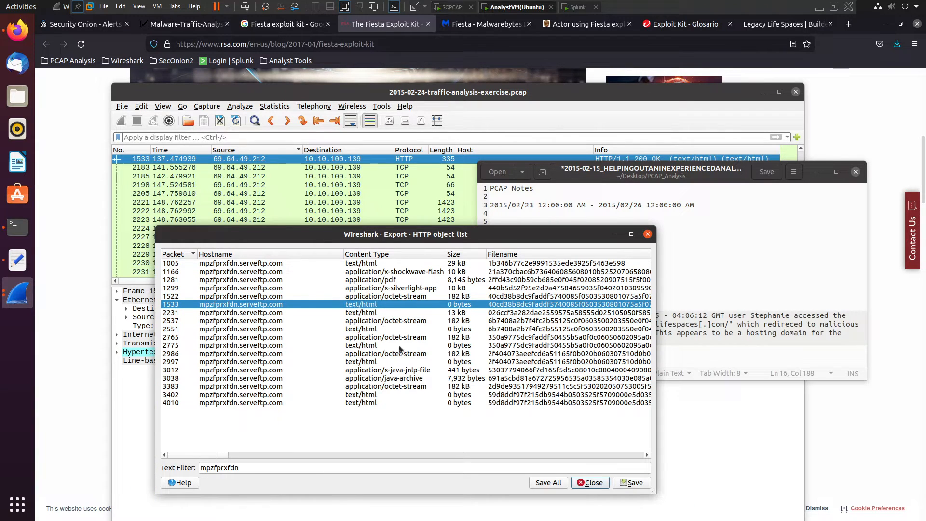
{"action": "left_click", "coordinate": [363, 296]}
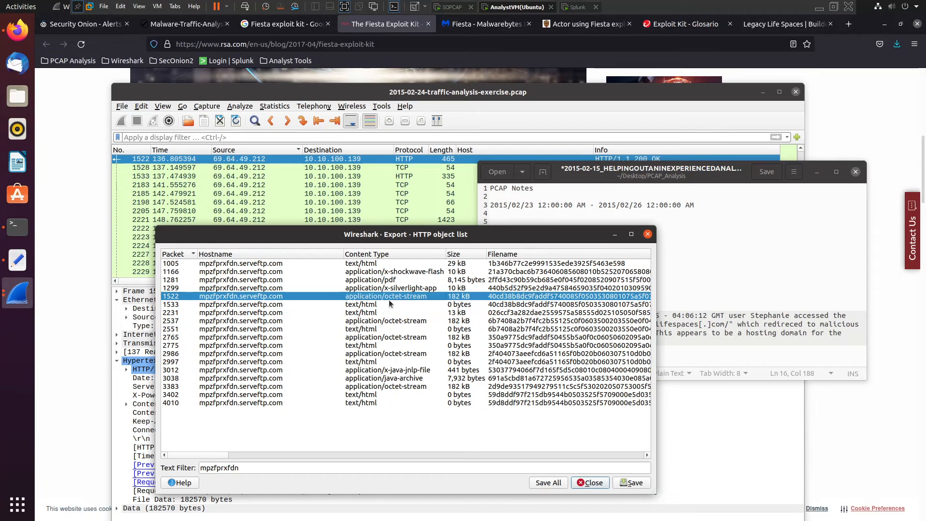
{"action": "left_click", "coordinate": [367, 272]}
{"action": "left_click", "coordinate": [388, 289]}
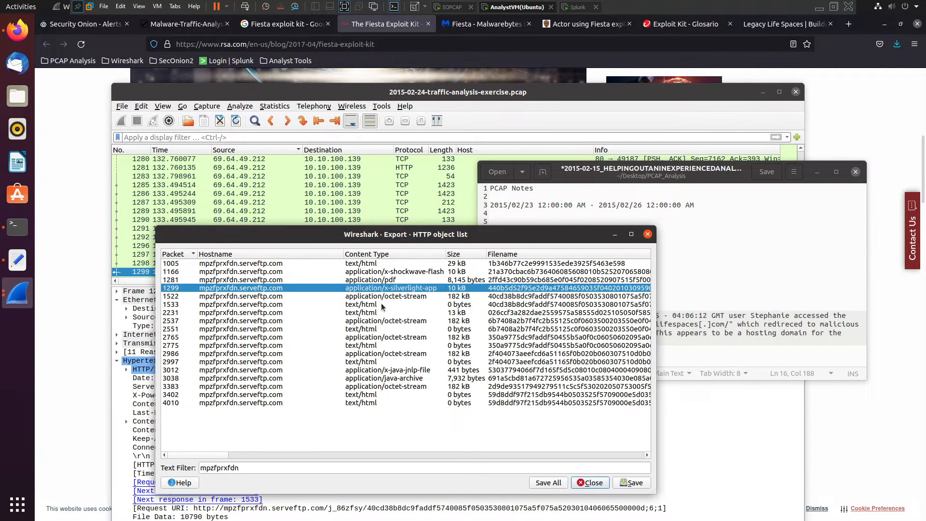
{"action": "left_click", "coordinate": [400, 297]}
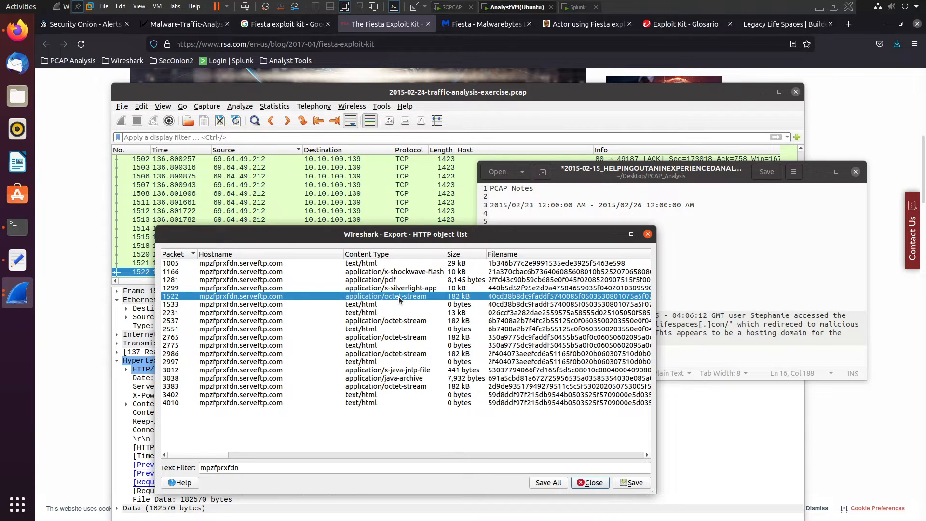
Step: Widen the object list to show complete filenames, and compare the repeated octet-stream downloads and the Java archive and JNLP objects
{"action": "left_click_drag", "start_coordinate": [652, 312], "coordinate": [882, 306]}
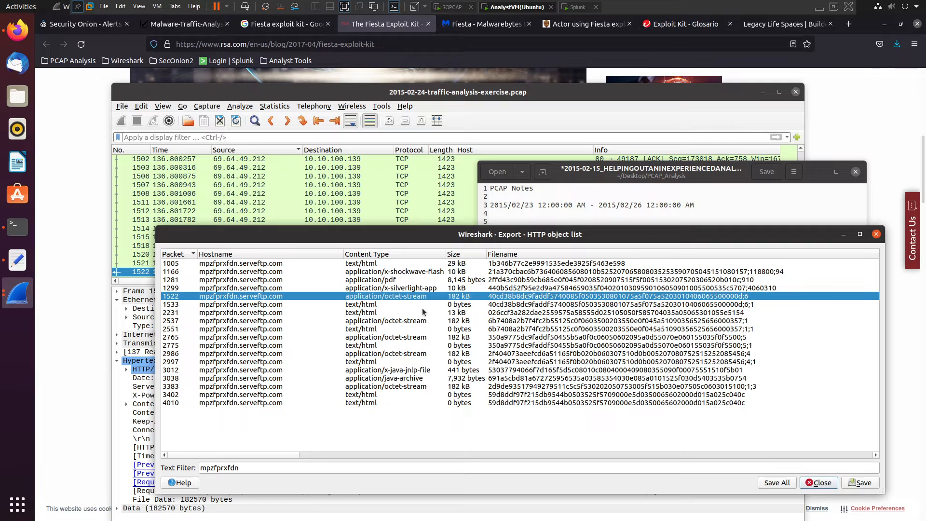
{"action": "left_click", "coordinate": [405, 323]}
{"action": "left_click", "coordinate": [409, 340]}
{"action": "left_click", "coordinate": [409, 355]}
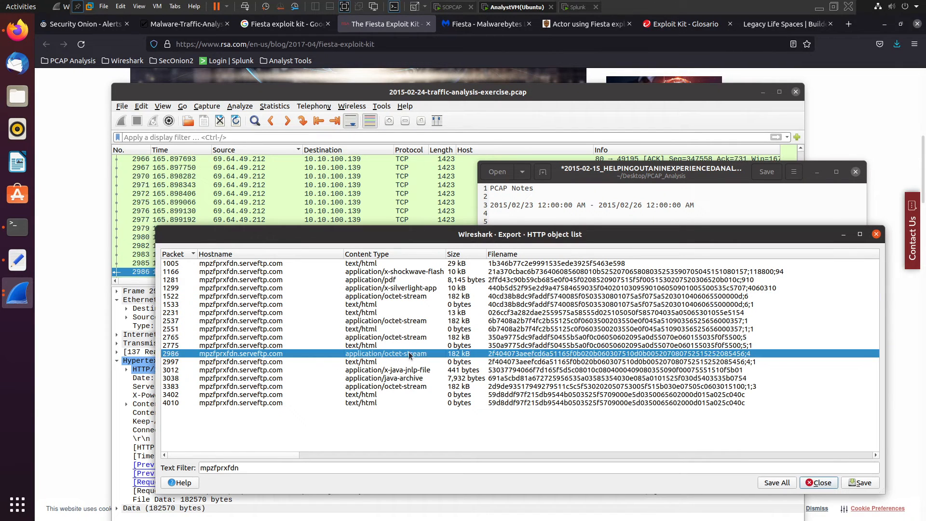
{"action": "left_click", "coordinate": [408, 296]}
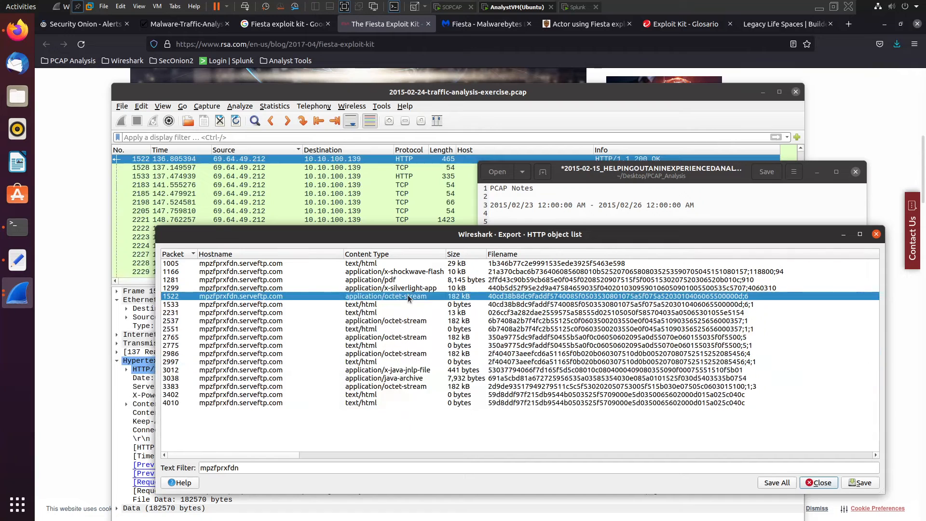
{"action": "left_click", "coordinate": [408, 321]}
{"action": "left_click", "coordinate": [409, 337]}
{"action": "left_click", "coordinate": [408, 355]}
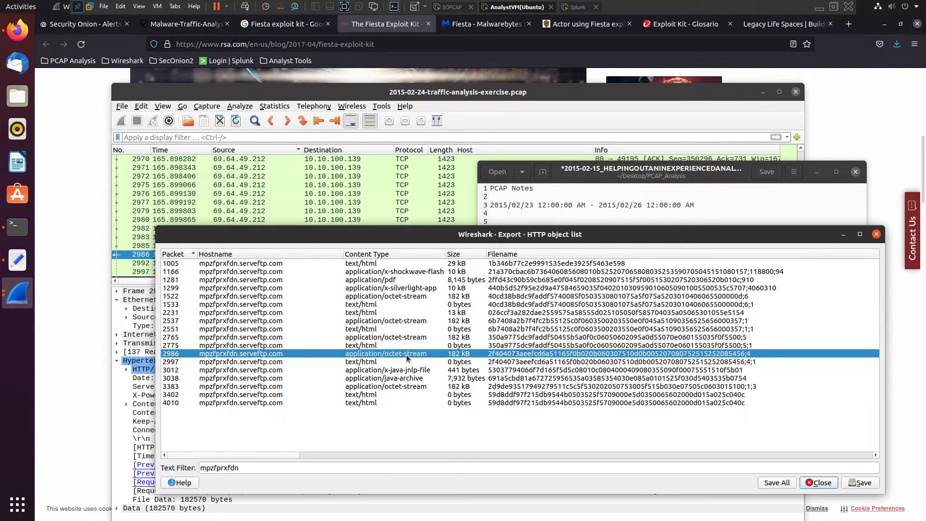
{"action": "left_click", "coordinate": [410, 386]}
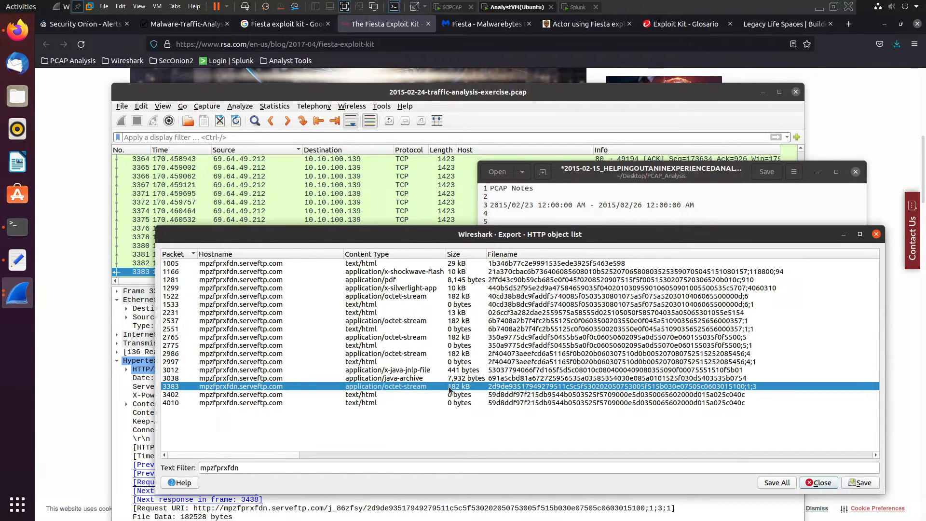
{"action": "left_click", "coordinate": [391, 378]}
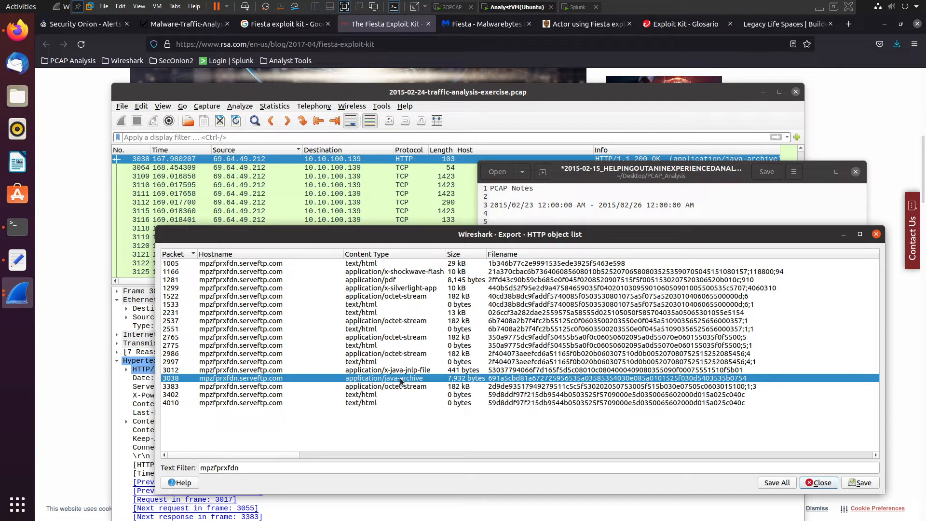
{"action": "left_click", "coordinate": [449, 370]}
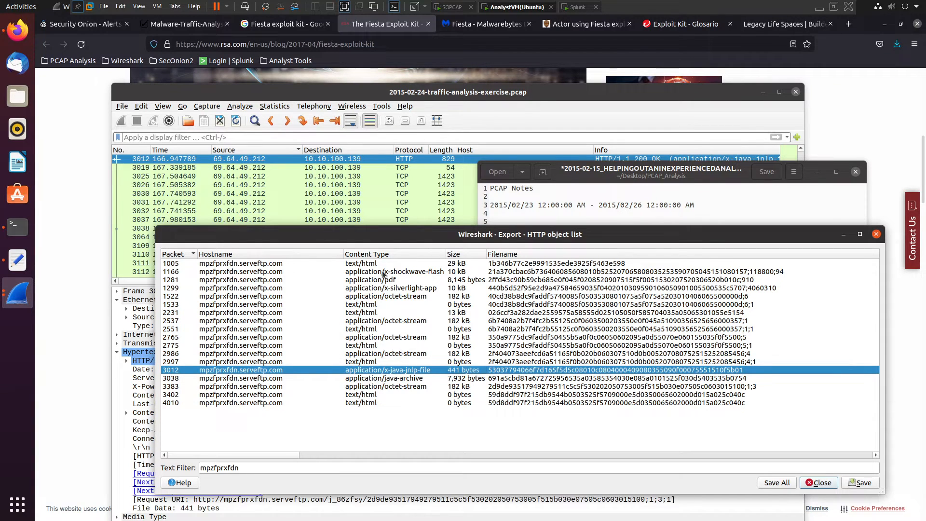
{"action": "left_click_drag", "start_coordinate": [592, 239], "coordinate": [578, 230]}
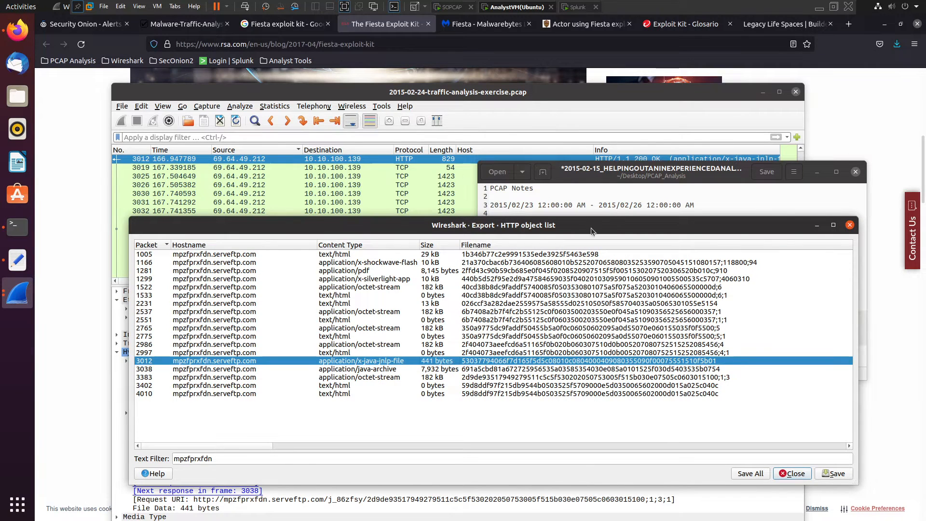
{"action": "left_click_drag", "start_coordinate": [590, 229], "coordinate": [585, 223]}
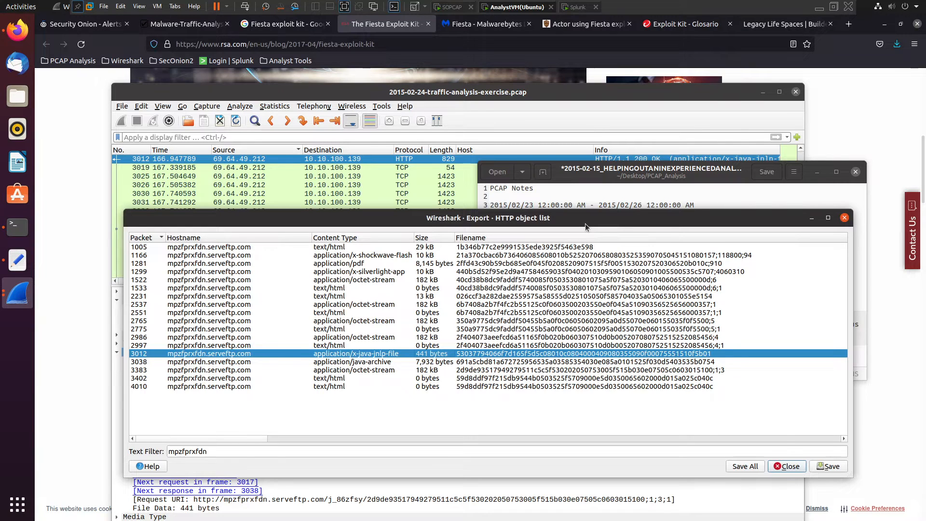
{"action": "left_click_drag", "start_coordinate": [580, 222], "coordinate": [587, 210]}
{"action": "left_click", "coordinate": [819, 204]}
{"action": "left_click", "coordinate": [587, 340]}
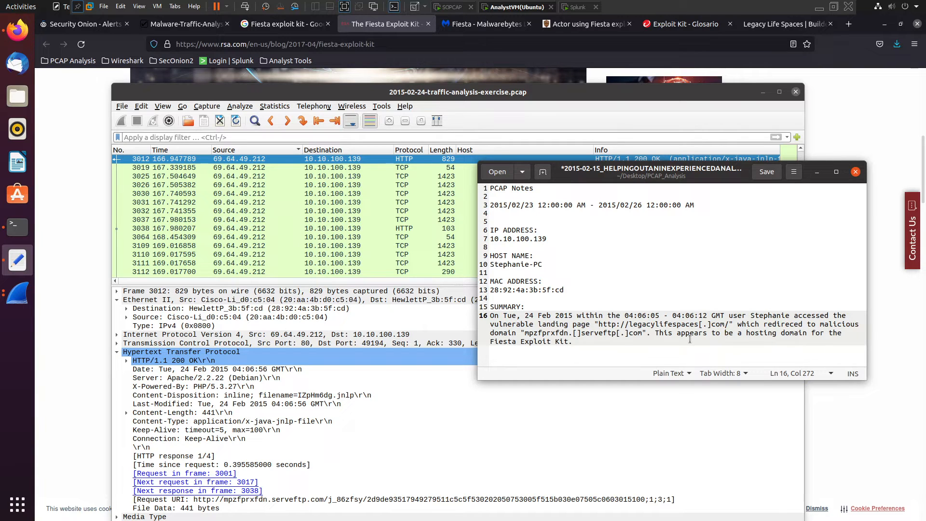
{"action": "type", "text": "User app"}
{"action": "key", "text": "BackSpace"}
{"action": "key", "text": "BackSpace"}
{"action": "key", "text": "BackSpace"}
{"action": "type", "text": "'s device appeared to have been compromised"}
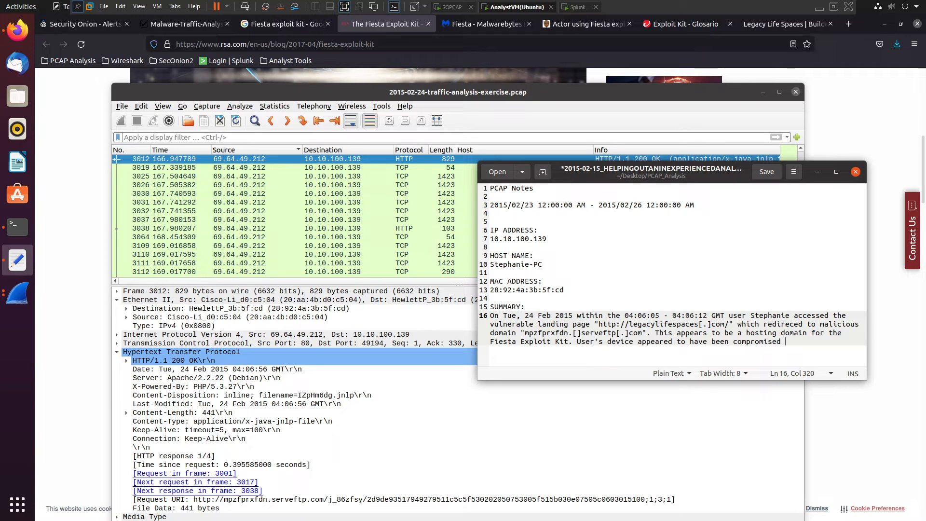
Step: End the summary sentence with a period and move the packet capture window aside to uncover the Fiesta exploit kit article
{"action": "left_click", "coordinate": [120, 106]}
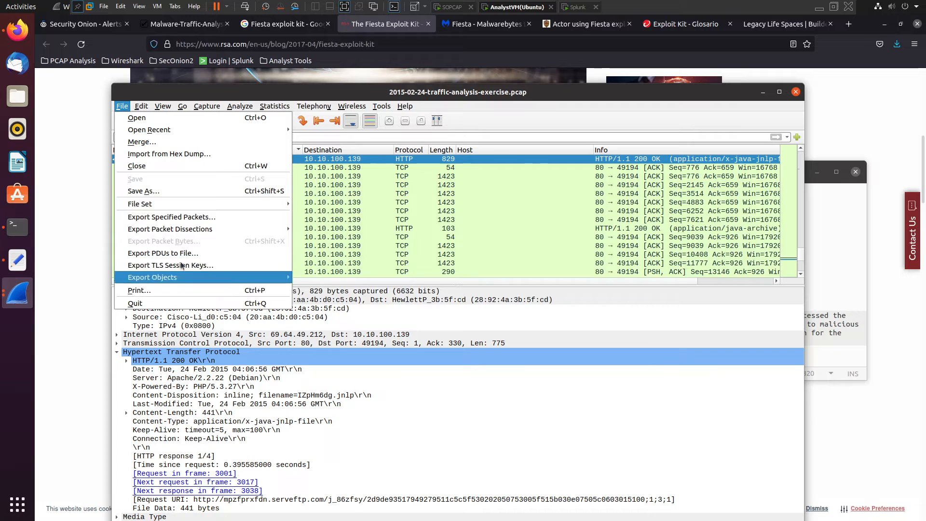
{"action": "left_click", "coordinate": [826, 324]}
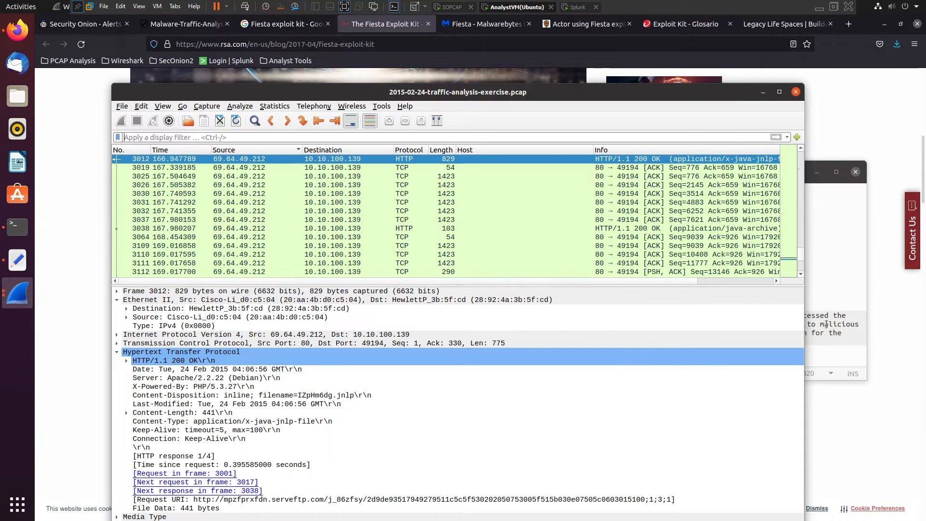
{"action": "left_click", "coordinate": [834, 352]}
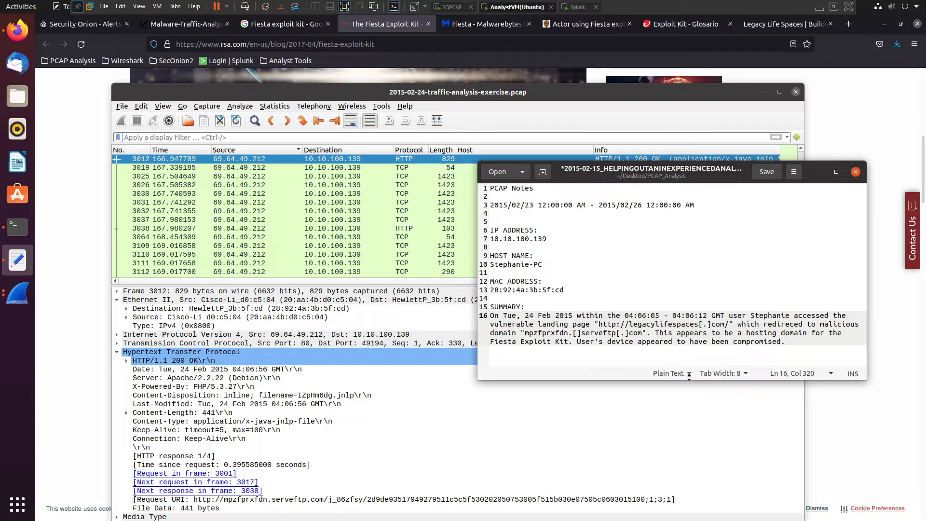
{"action": "left_click_drag", "start_coordinate": [594, 96], "coordinate": [736, 429]}
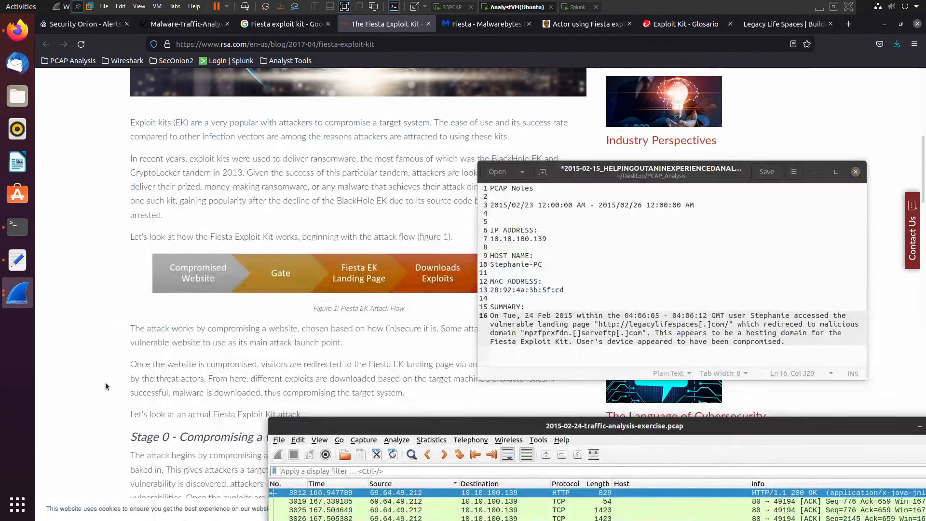
Step: Bring up the 2015-02-24 traffic analysis exercise page and tile the browser beside the PCAP notes
{"action": "left_click", "coordinate": [82, 386]}
{"action": "left_click", "coordinate": [185, 23]}
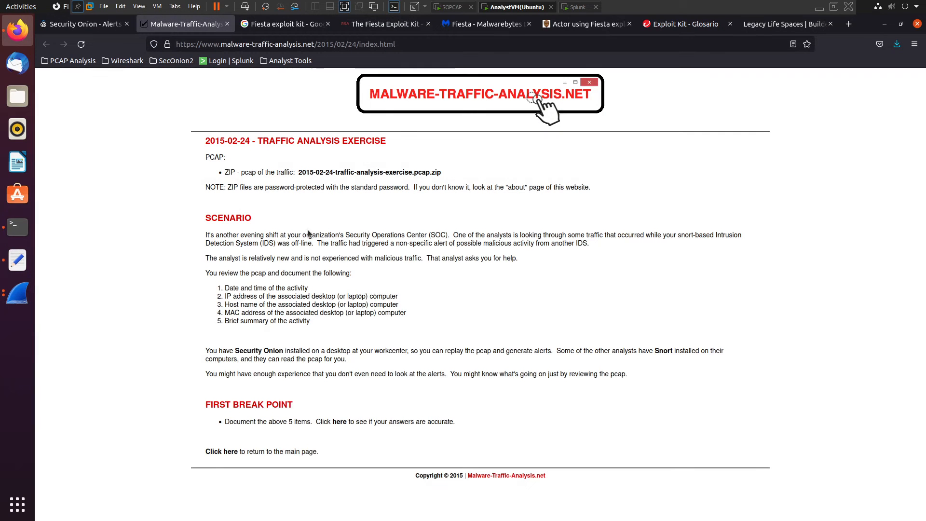
{"action": "left_click", "coordinate": [18, 260]}
{"action": "left_click", "coordinate": [173, 273]}
{"action": "key", "text": "super+Left"}
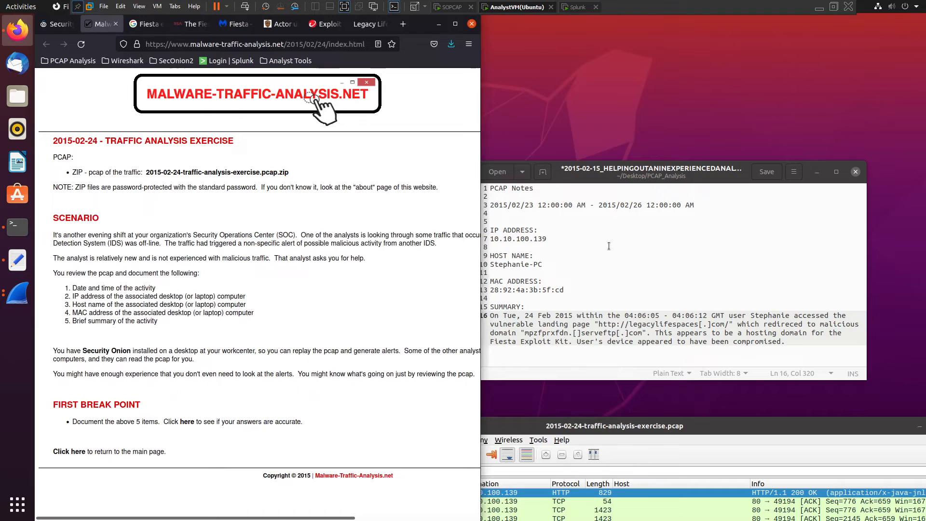
Step: Open the first break point's answer page in a new tab and move the PCAP notes window level with its answers
{"action": "middle_click", "coordinate": [181, 423]}
{"action": "left_click", "coordinate": [136, 24]}
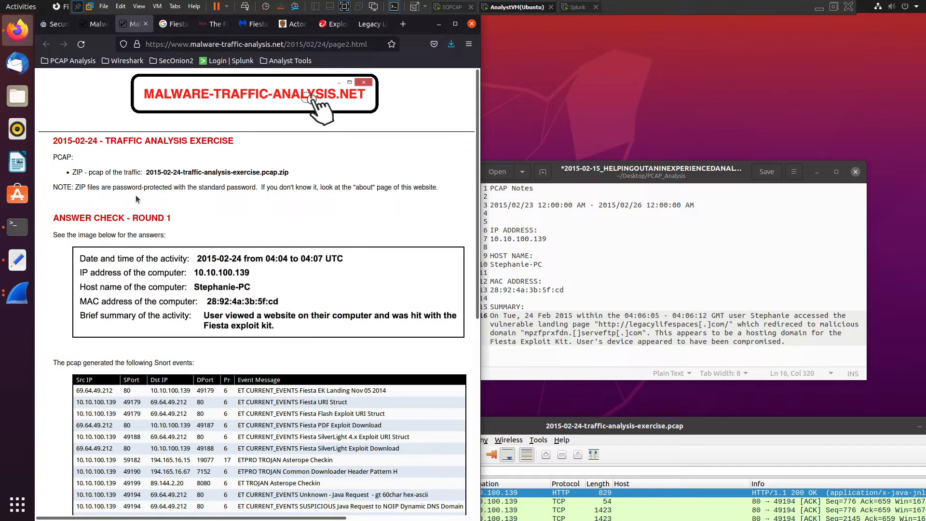
{"action": "left_click_drag", "start_coordinate": [598, 172], "coordinate": [625, 107]}
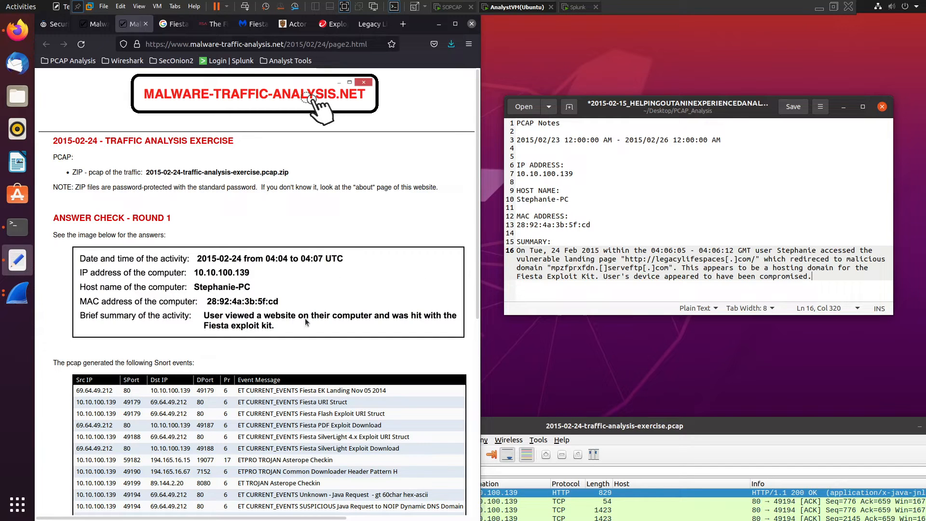
Step: Compare the Round 1 answers with the PCAP notes and read on through the Snort events to the second break point questions
{"action": "left_click", "coordinate": [561, 232]}
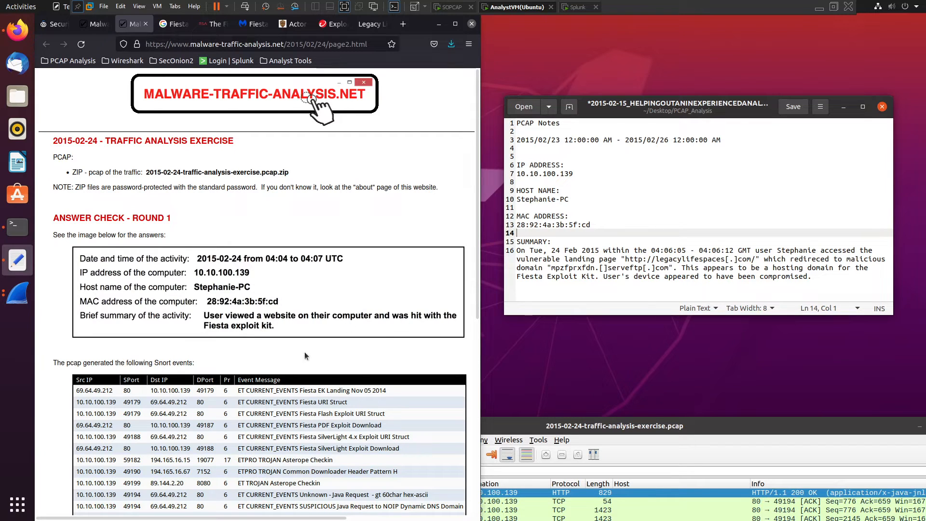
{"action": "left_click", "coordinate": [569, 293]}
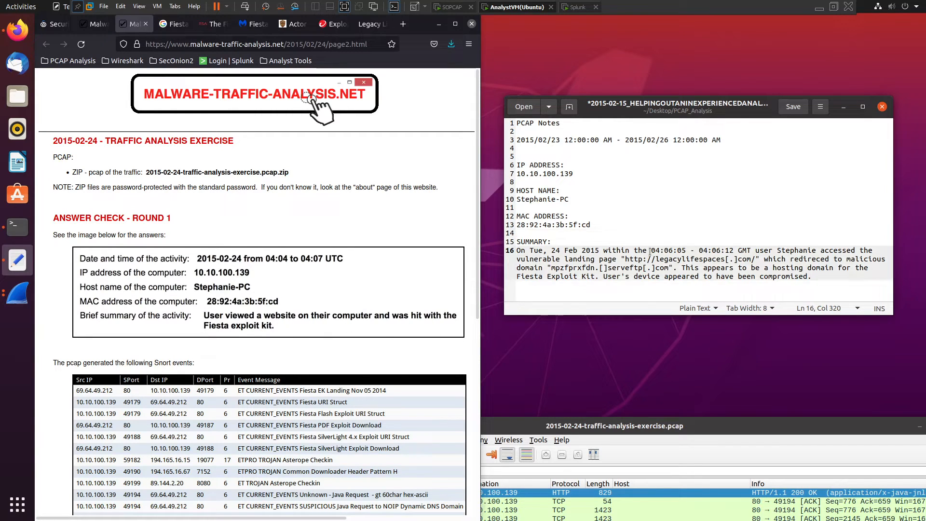
{"action": "left_click", "coordinate": [565, 237]}
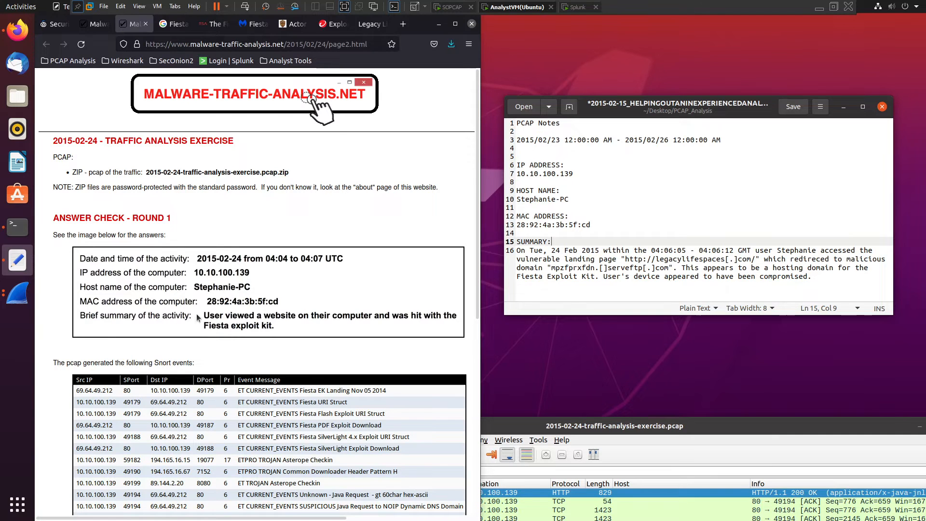
{"action": "scroll", "coordinate": [198, 317], "scroll_direction": "down", "scroll_amount": 4}
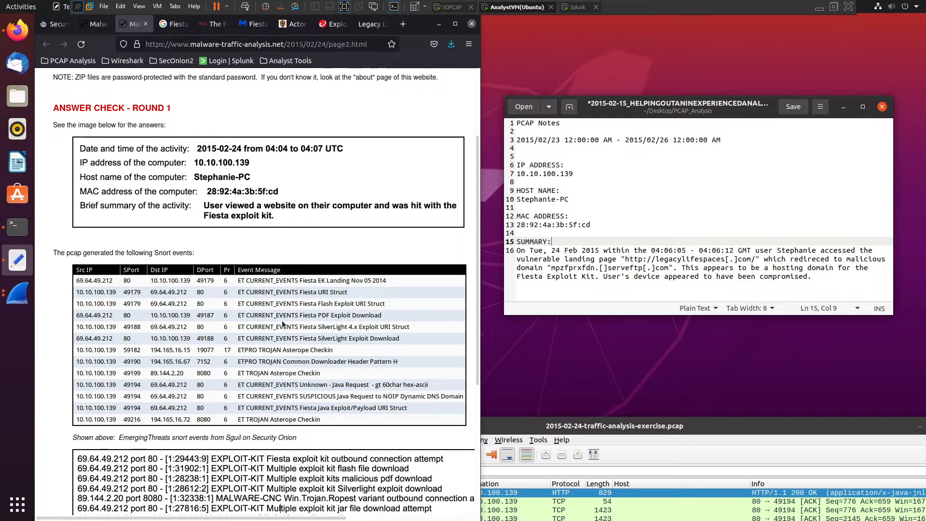
{"action": "scroll", "coordinate": [153, 313], "scroll_direction": "down", "scroll_amount": 6}
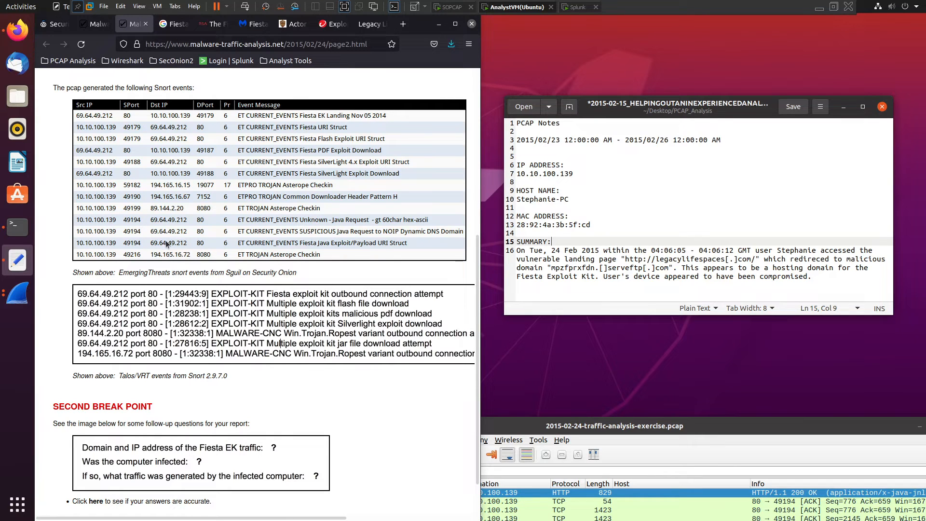
Step: Compare the Security Onion alerts with the Snort events on the answer page, and review the follow-up questions
{"action": "left_click", "coordinate": [96, 24]}
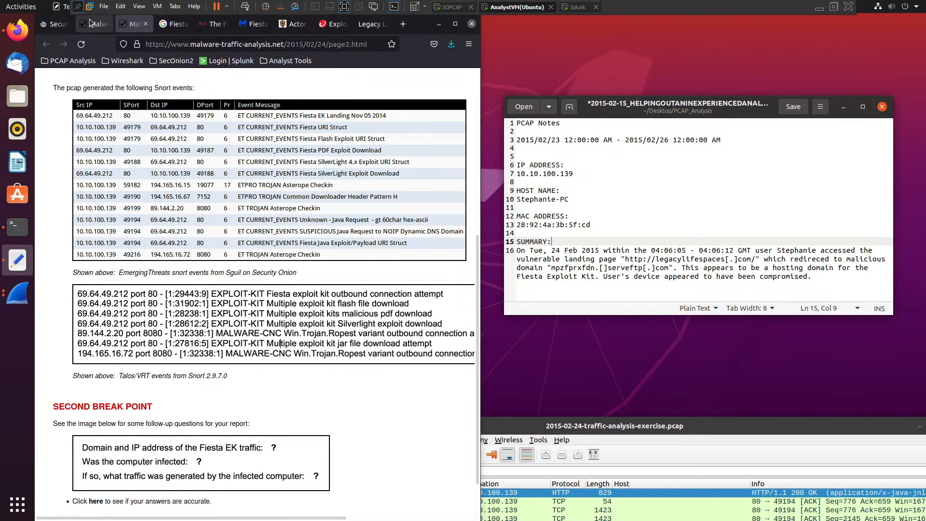
{"action": "left_click", "coordinate": [56, 23]}
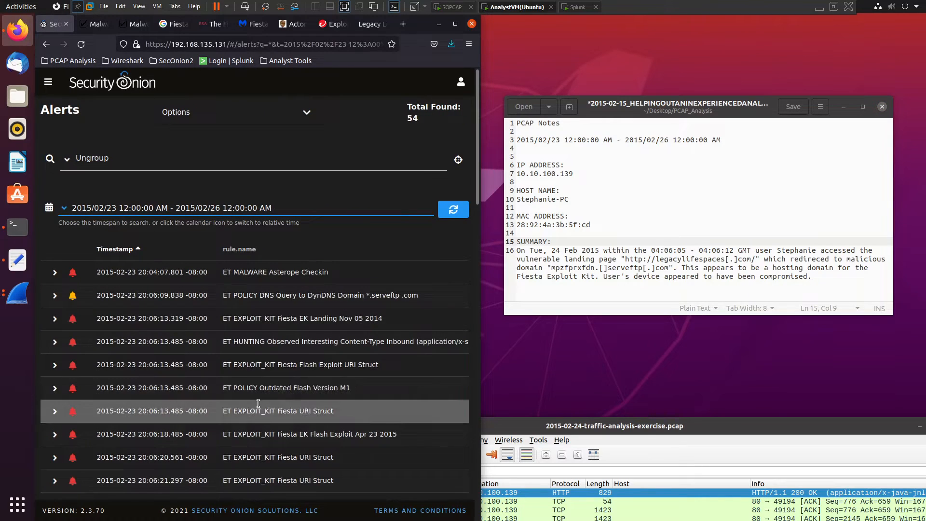
{"action": "scroll", "coordinate": [230, 394], "scroll_direction": "down", "scroll_amount": 10}
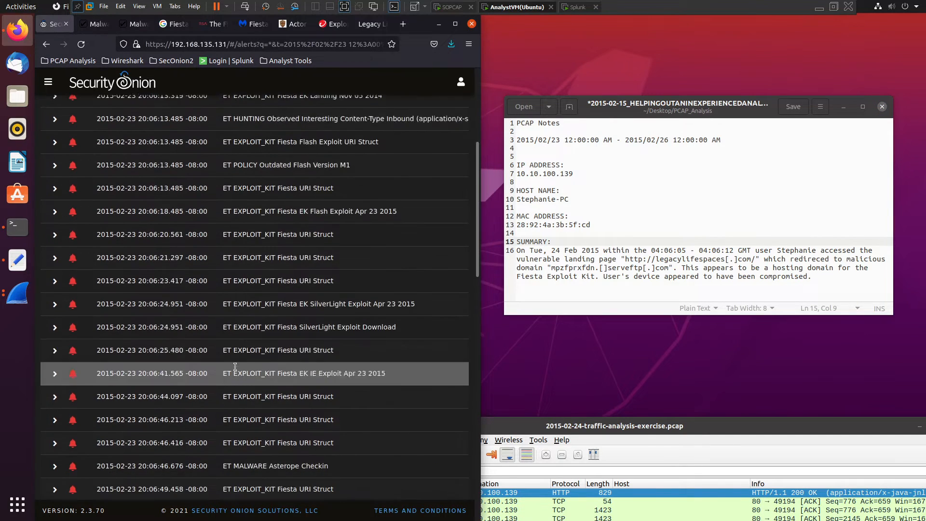
{"action": "left_click", "coordinate": [136, 24]}
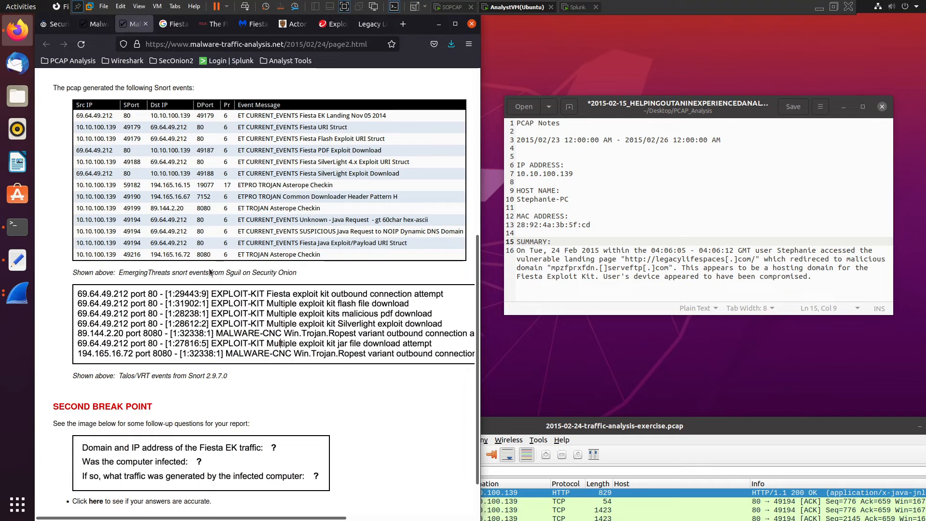
{"action": "scroll", "coordinate": [195, 320], "scroll_direction": "down", "scroll_amount": 2}
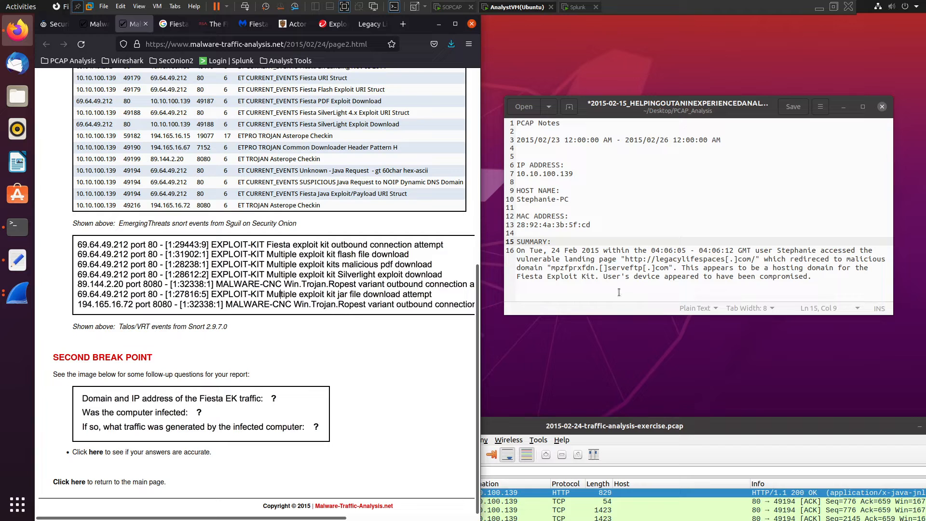
Step: Correct the misplaced bracket in the summary's malicious domain so it reads "mpzfprxfdn[.]serveftp[.]com"
{"action": "left_click_drag", "start_coordinate": [554, 268], "coordinate": [669, 268]}
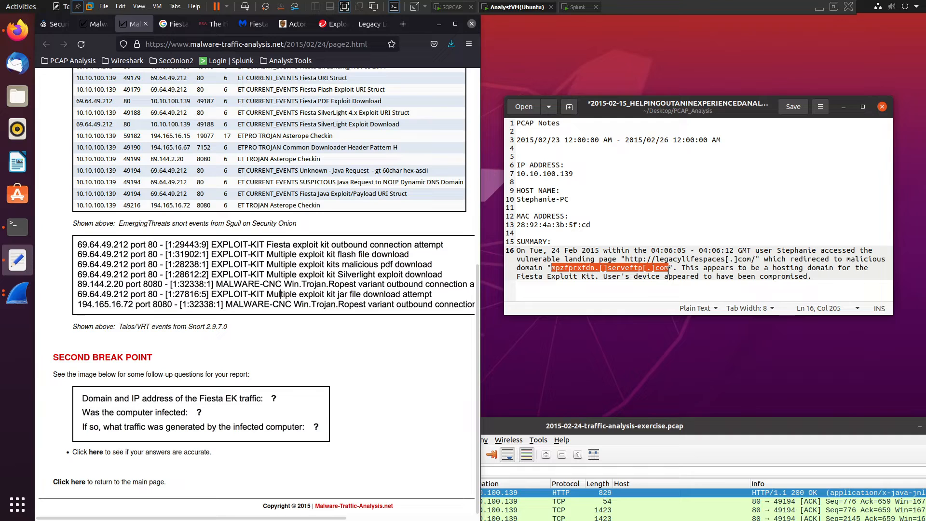
{"action": "left_click", "coordinate": [600, 276]}
{"action": "left_click", "coordinate": [601, 268]}
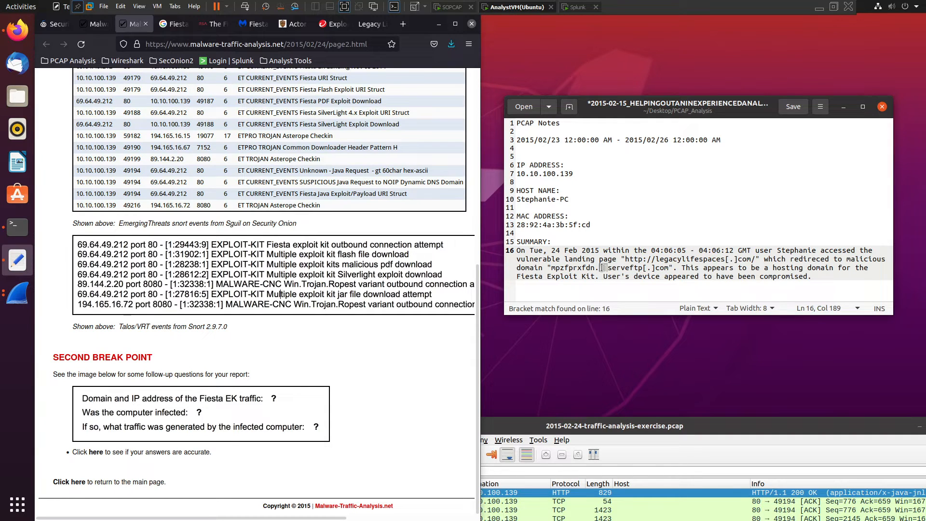
{"action": "key", "text": "BackSpace"}
{"action": "key", "text": "Left"}
{"action": "type", "text": "["}
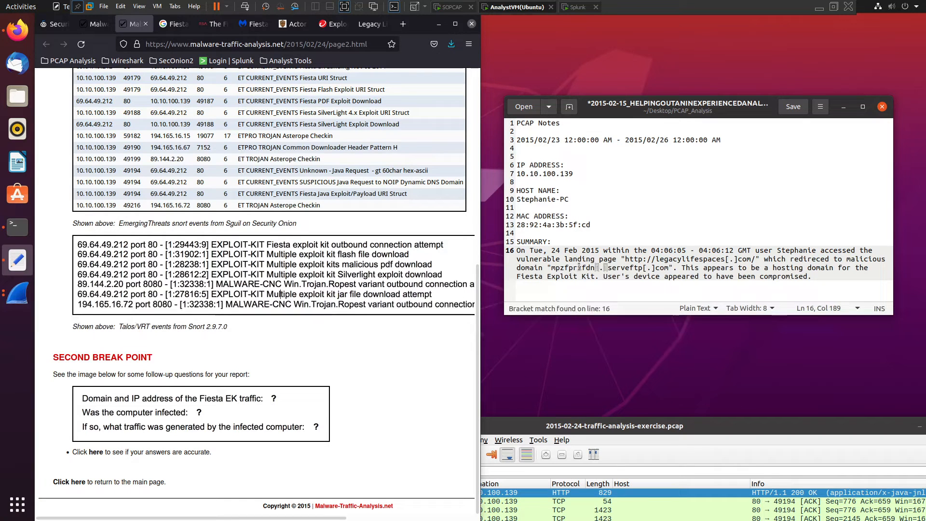
Step: Copy the malicious domain and add the line "DOMAIN FOR FIESTA EK TRAFFIC: mpzfprxfdn[.]serveftp[.]com" below the summary
{"action": "left_click_drag", "start_coordinate": [551, 268], "coordinate": [666, 272]}
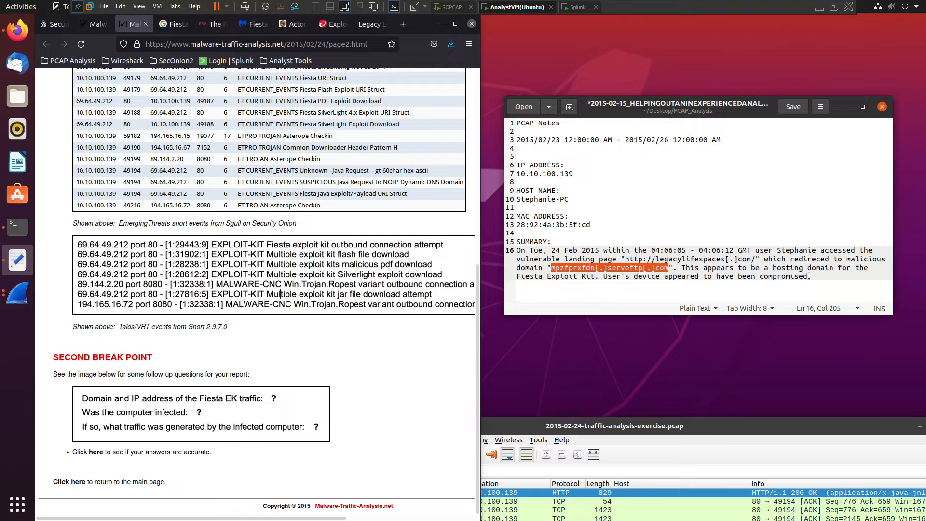
{"action": "left_click", "coordinate": [828, 282]}
{"action": "key", "text": "Return"}
{"action": "key", "text": "Return"}
{"action": "key", "text": "Return"}
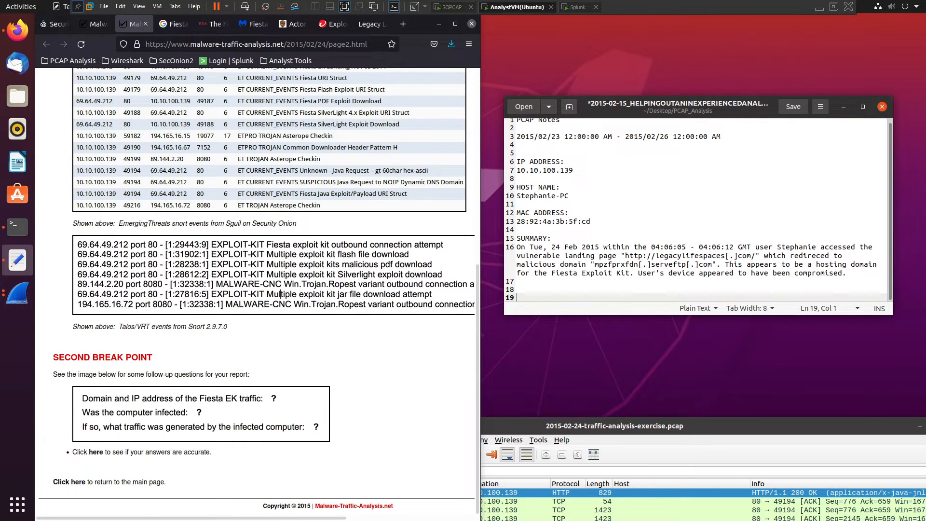
{"action": "type", "text": "DOMAIN FOR"}
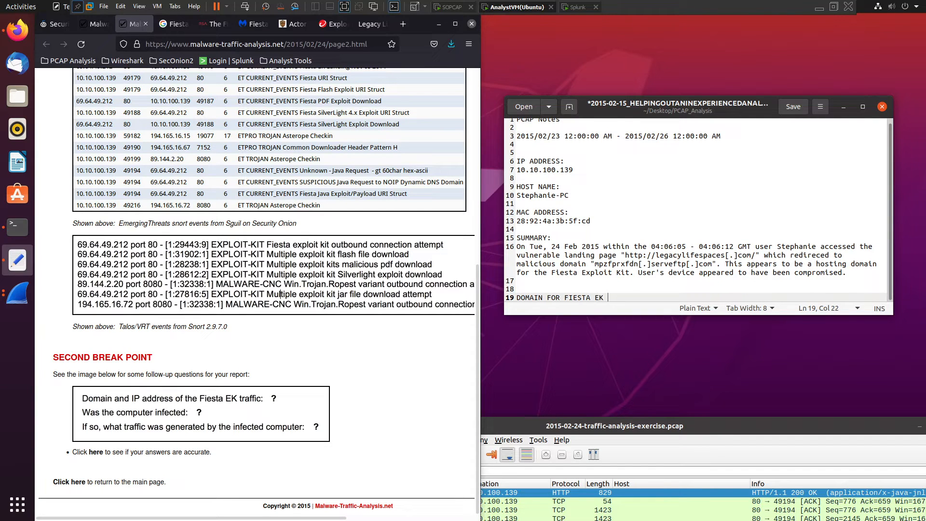
{"action": "type", "text": "FIESTA EK TRAFFIC:"}
{"action": "type", "text": "mpzfprxfdn[.]serveftp[.]com"}
{"action": "key", "text": "Return"}
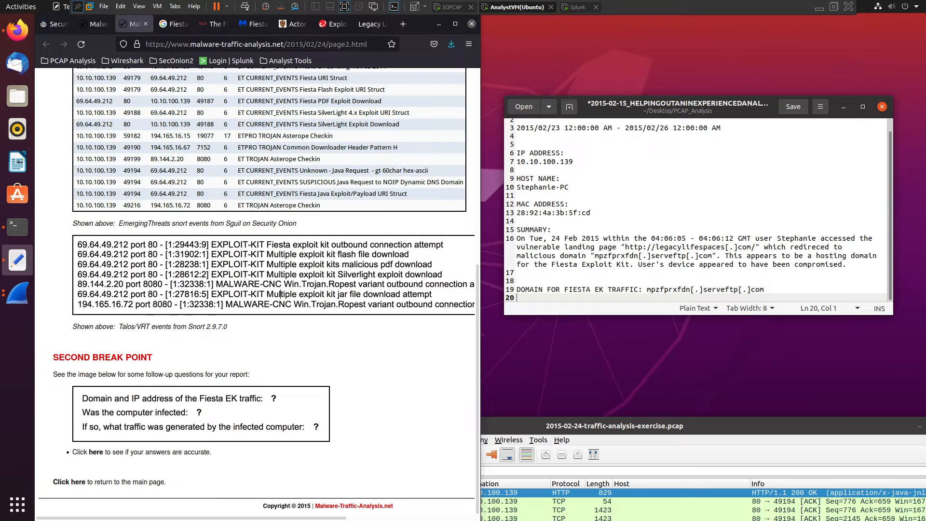
Step: Add the label "IP ADDRESS FOR FIESTA EK TRAFFIC:" on the line below the Fiesta EK domain
{"action": "type", "text": "IP ADDR"}
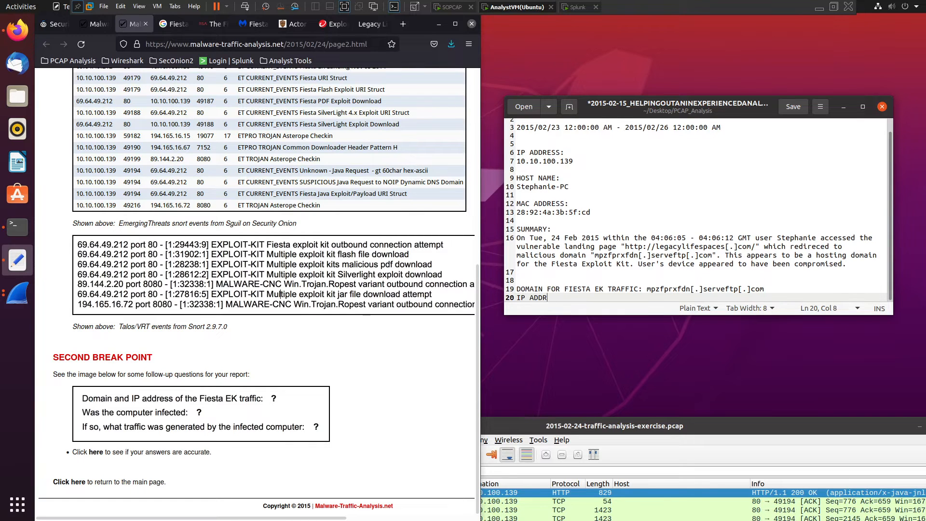
{"action": "type", "text": "ESS FOR FIE"}
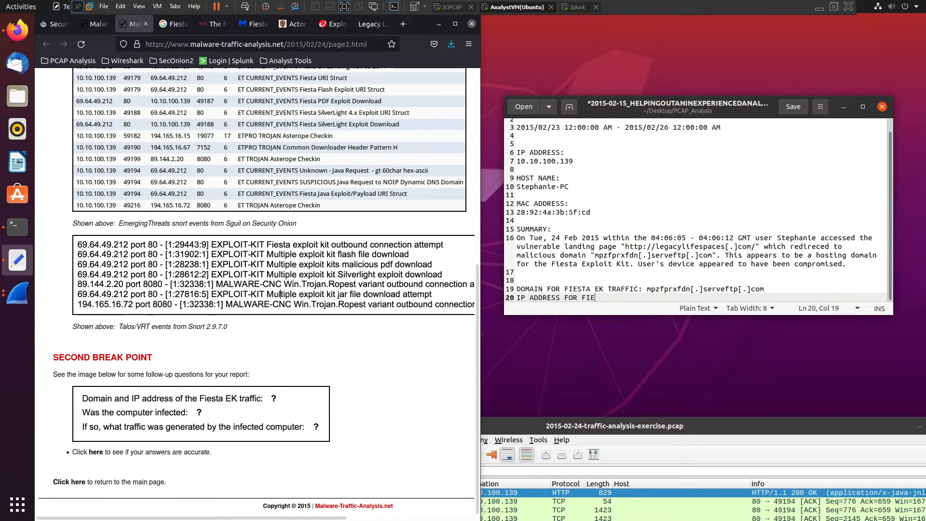
{"action": "type", "text": "STA EK TR"}
{"action": "type", "text": "AFFU"}
{"action": "right_click", "coordinate": [830, 279]}
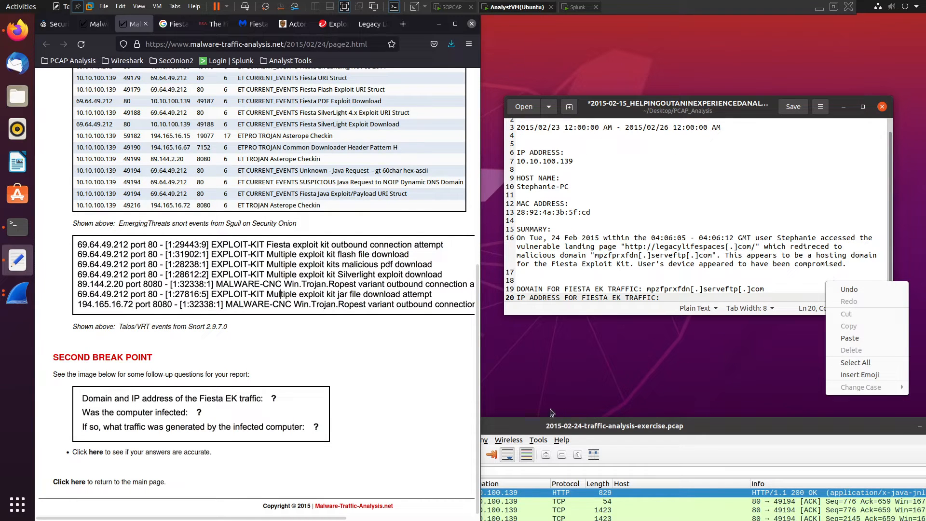
{"action": "left_click", "coordinate": [601, 388]}
Step: Bring the packet capture into view and filter it with "ip.addr == 10.10.100.139 && http"
{"action": "left_click_drag", "start_coordinate": [598, 432], "coordinate": [423, 144]}
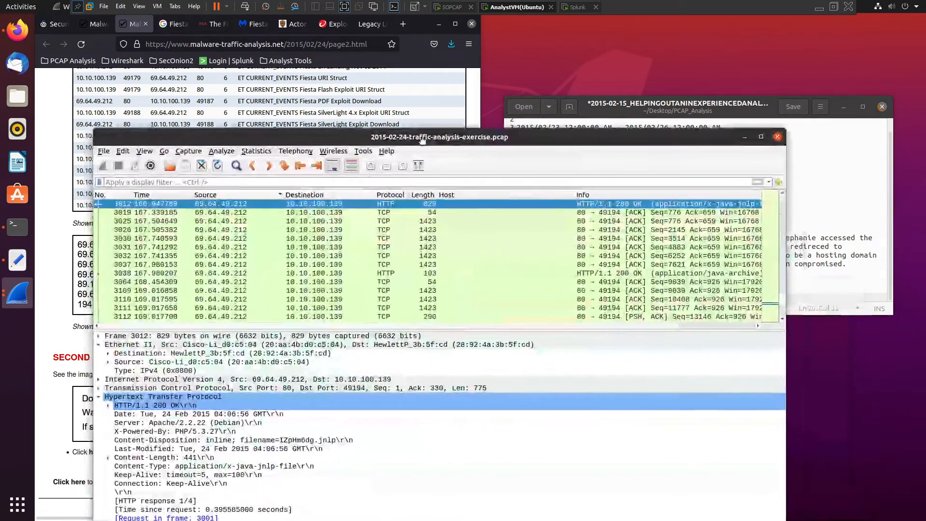
{"action": "left_click", "coordinate": [219, 184]}
{"action": "type", "text": "ip"}
{"action": "key", "text": "Down"}
{"action": "key", "text": "Return"}
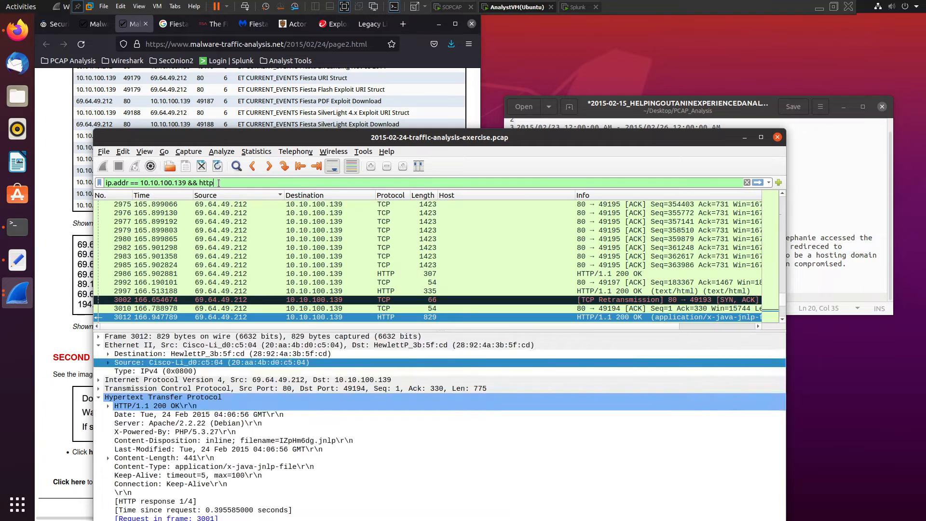
{"action": "key", "text": "Return"}
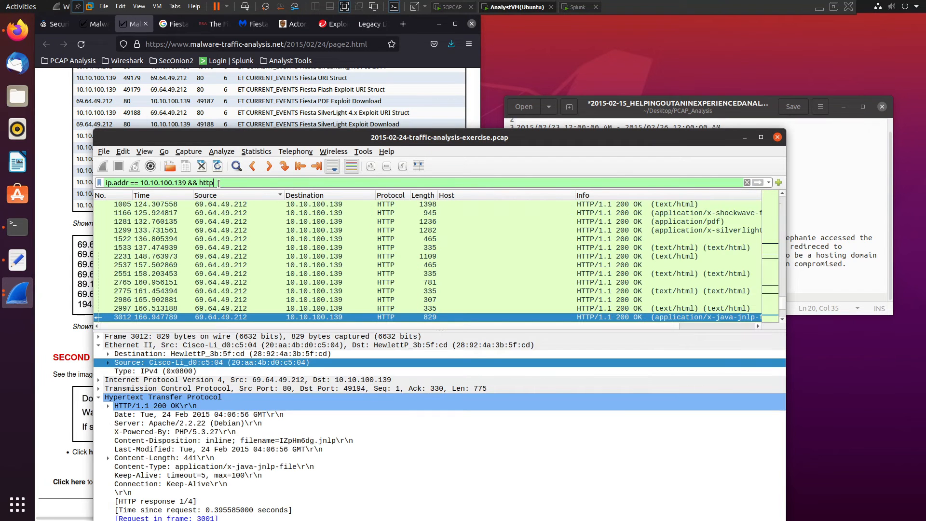
Step: Locate and select packet 749 to mpzfprxfdn.serveftp.com, and place the capture window below the PCAP notes
{"action": "scroll", "coordinate": [467, 237], "scroll_direction": "up", "scroll_amount": 2}
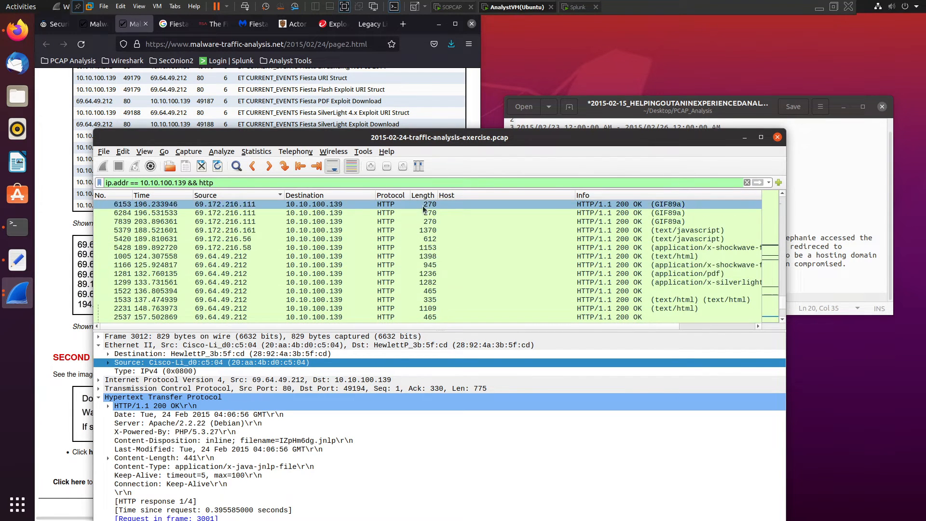
{"action": "scroll", "coordinate": [424, 230], "scroll_direction": "up", "scroll_amount": 5}
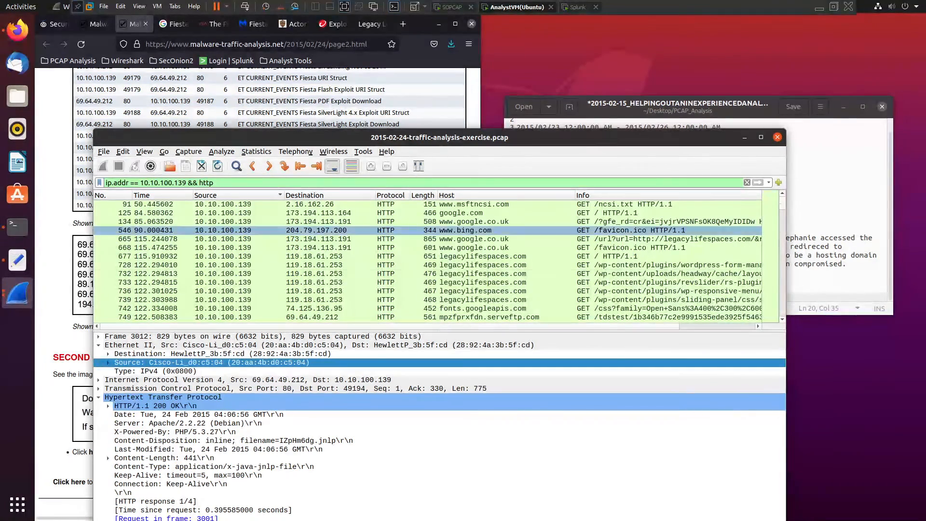
{"action": "scroll", "coordinate": [461, 291], "scroll_direction": "down", "scroll_amount": 1}
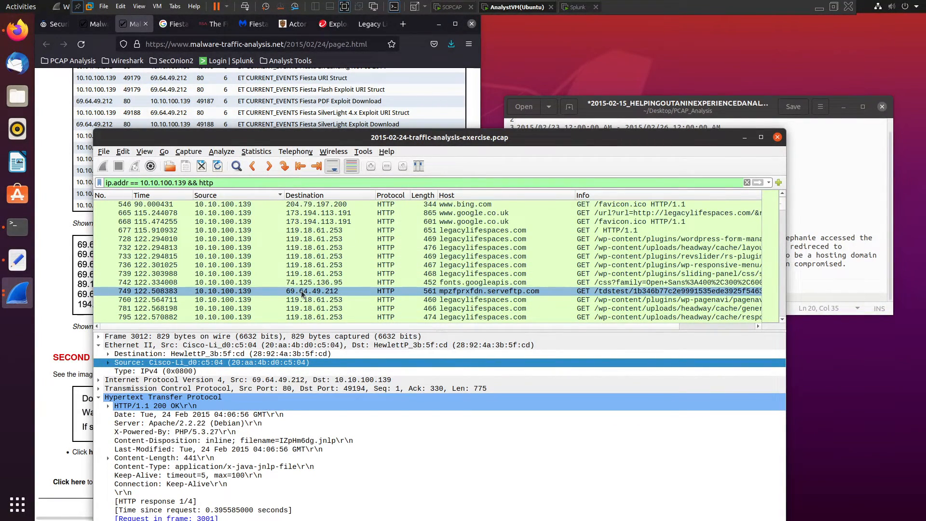
{"action": "left_click_drag", "start_coordinate": [477, 139], "coordinate": [619, 260]}
{"action": "left_click", "coordinate": [612, 411]}
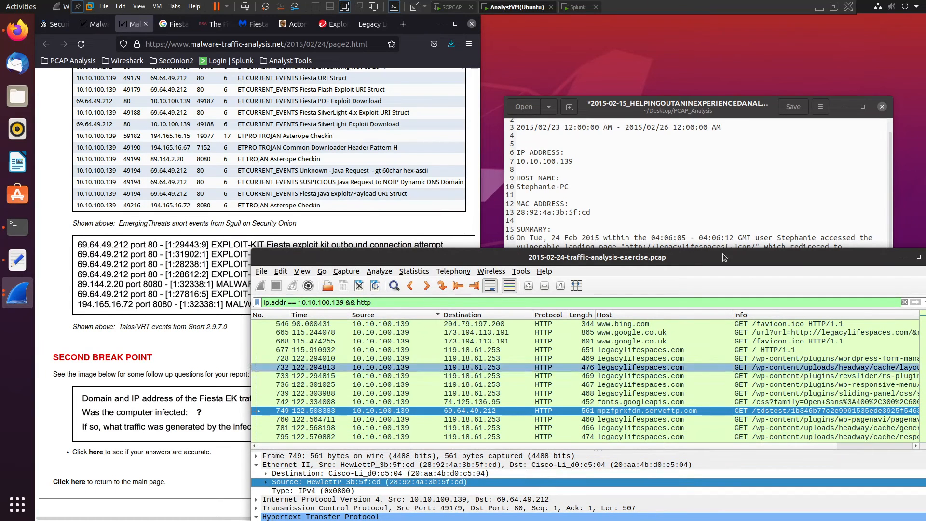
{"action": "left_click_drag", "start_coordinate": [687, 282], "coordinate": [755, 361]}
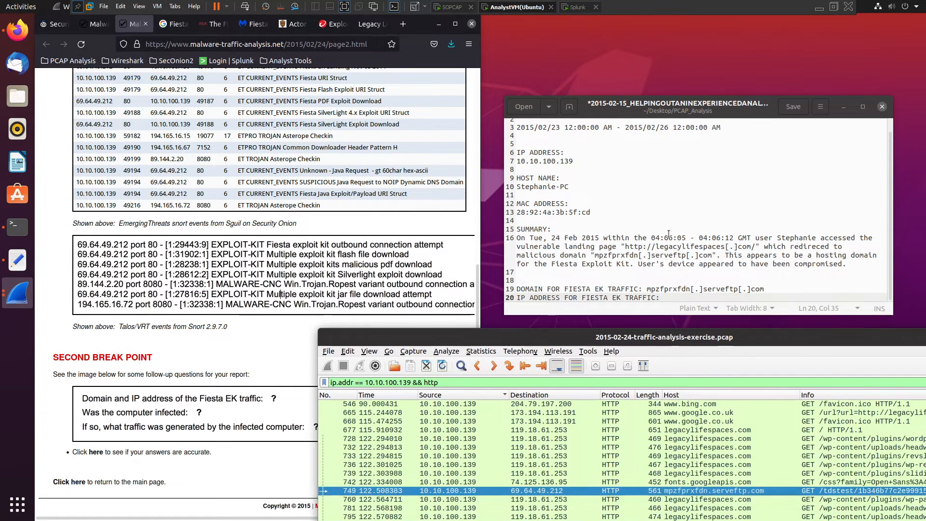
Step: Complete the Fiesta EK IP address line in the PCAP notes with 69.64.49.212
{"action": "left_click", "coordinate": [665, 303]}
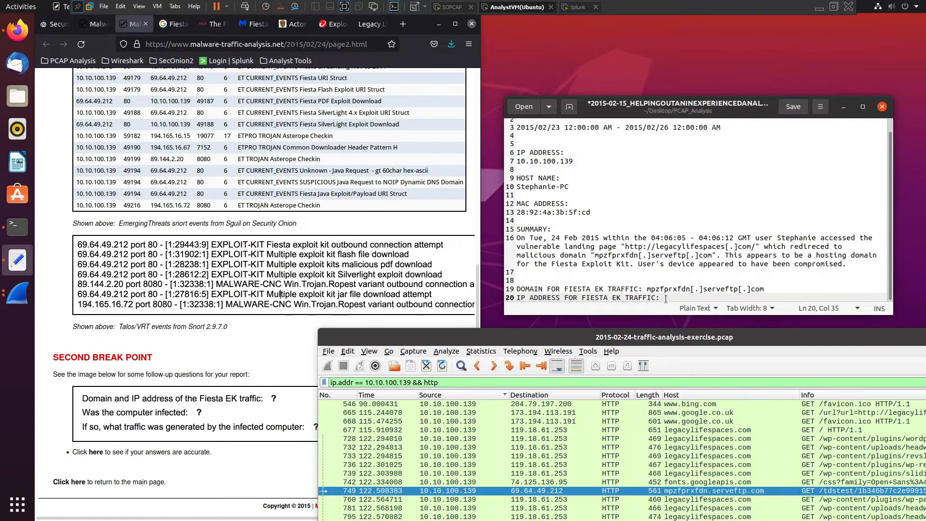
{"action": "type", "text": "6"}
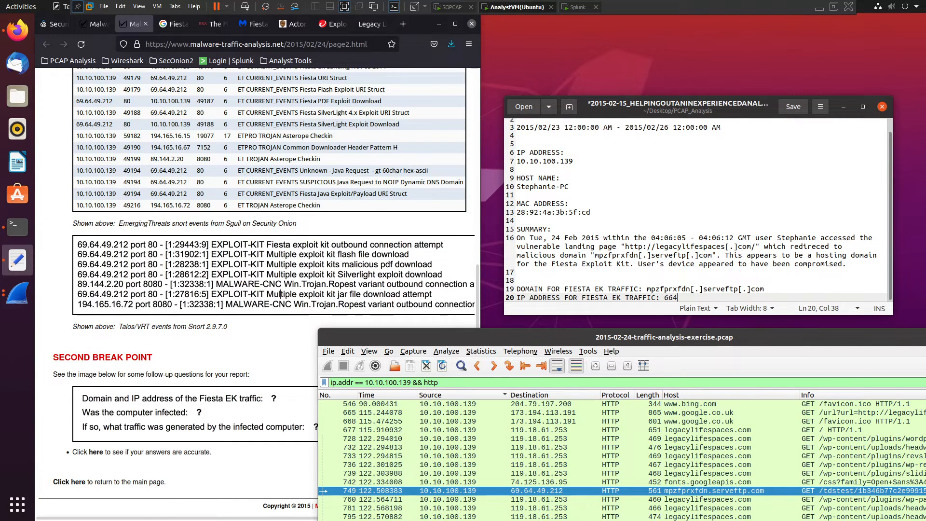
{"action": "type", "text": "4"}
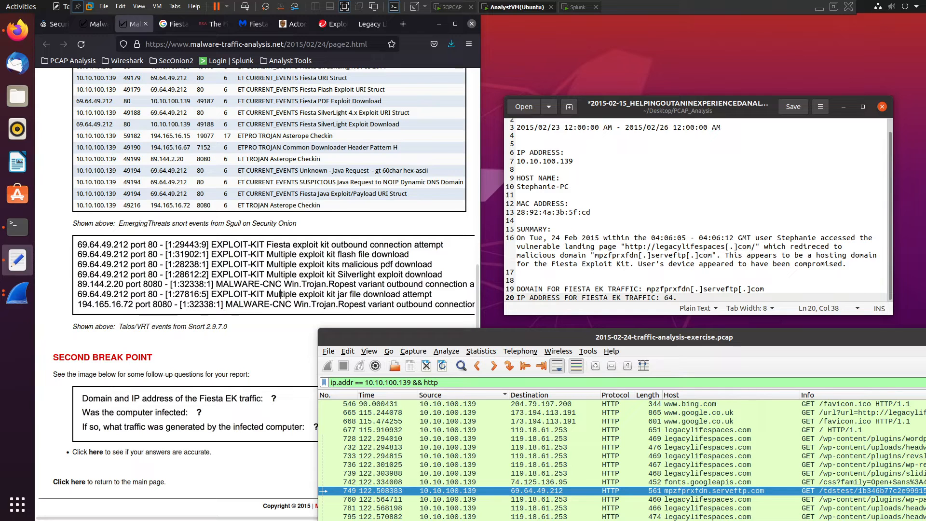
{"action": "type", "text": "9.64.49.212"}
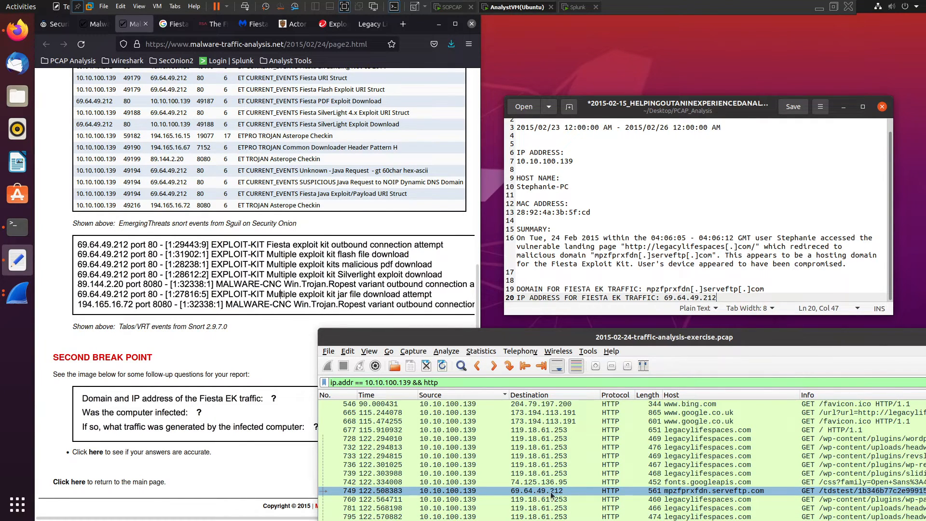
Step: Rearrange the notes and capture windows, and open the list of exportable HTTP objects for the capture
{"action": "left_click_drag", "start_coordinate": [704, 106], "coordinate": [700, 74]}
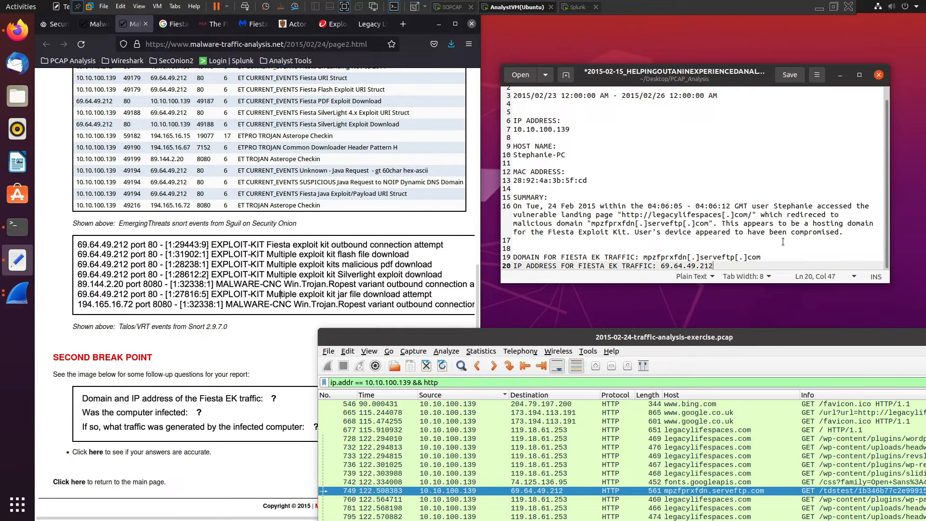
{"action": "left_click_drag", "start_coordinate": [460, 340], "coordinate": [482, 197]}
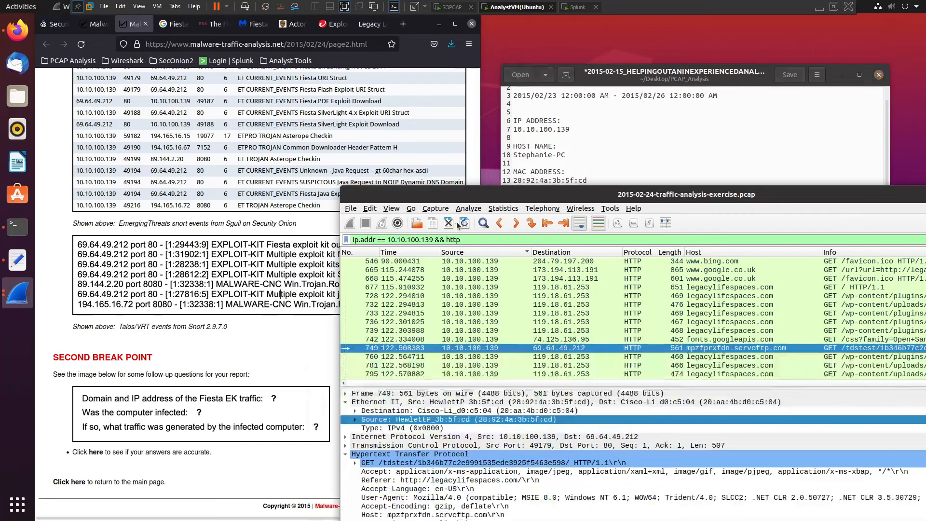
{"action": "left_click", "coordinate": [356, 207]}
{"action": "mouse_move", "coordinate": [425, 380]}
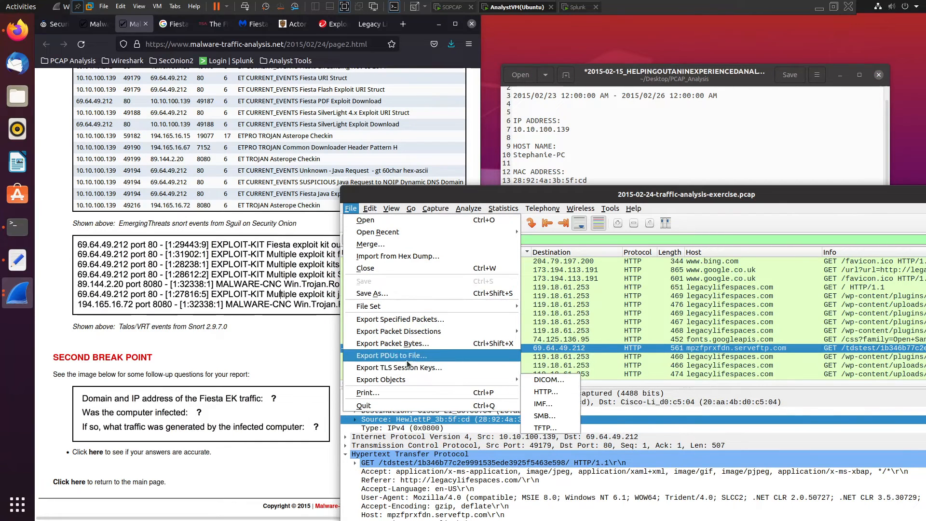
{"action": "left_click", "coordinate": [553, 394]}
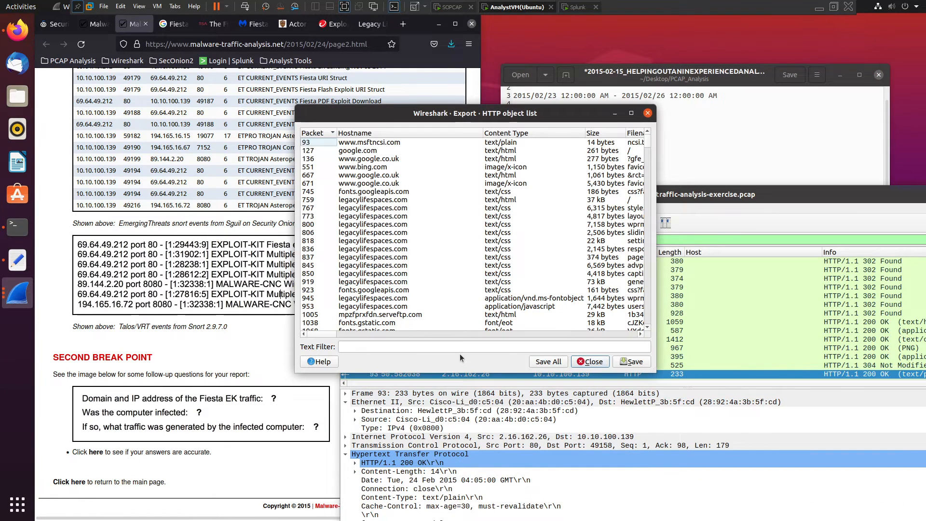
Step: Filter the HTTP object list by the text "mpzfprxfdn"
{"action": "left_click", "coordinate": [418, 348]}
{"action": "type", "text": "mpzfprxfdn[.]serveftp[.]com"}
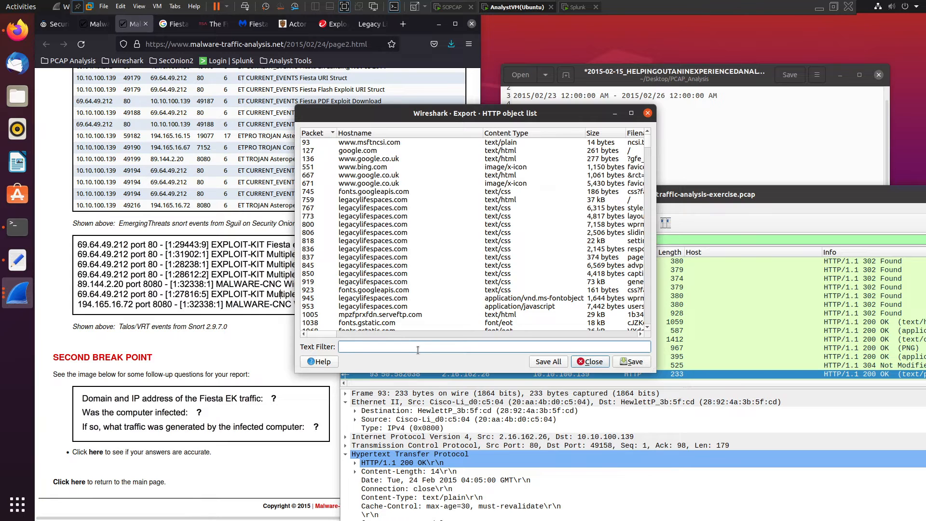
{"action": "key", "text": "BackSpace"}
{"action": "key", "text": "BackSpace"}
{"action": "key", "text": "BackSpace"}
{"action": "key", "text": "BackSpace"}
{"action": "key", "text": "BackSpace"}
{"action": "key", "text": "BackSpace"}
{"action": "key", "text": "BackSpace"}
{"action": "key", "text": "BackSpace"}
{"action": "key", "text": "BackSpace"}
{"action": "key", "text": "BackSpace"}
{"action": "key", "text": "BackSpace"}
{"action": "key", "text": "BackSpace"}
{"action": "key", "text": "BackSpace"}
{"action": "key", "text": "BackSpace"}
{"action": "key", "text": "BackSpace"}
{"action": "key", "text": "BackSpace"}
{"action": "key", "text": "BackSpace"}
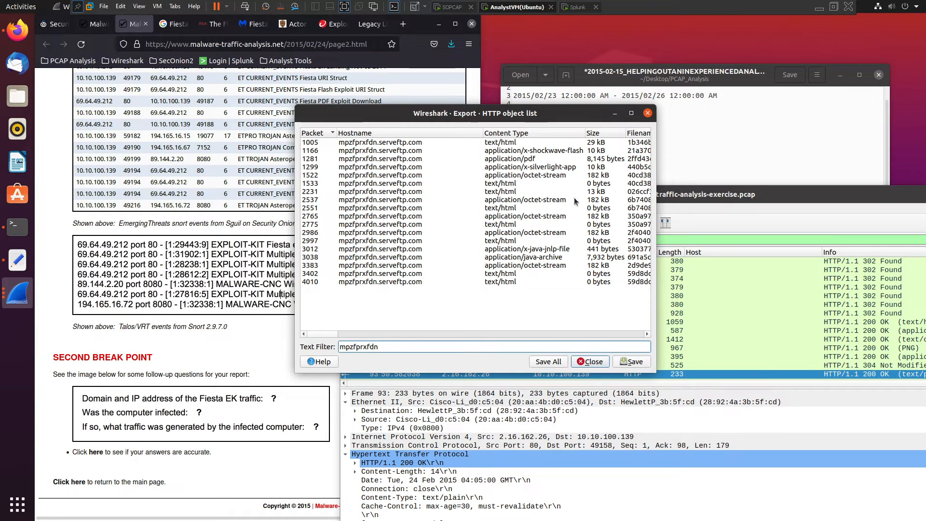
Step: Inspect the Flash, Silverlight, octet-stream and HTML objects served by mpzfprxfdn.serveftp.com, and minimise the object list
{"action": "left_click", "coordinate": [544, 152]}
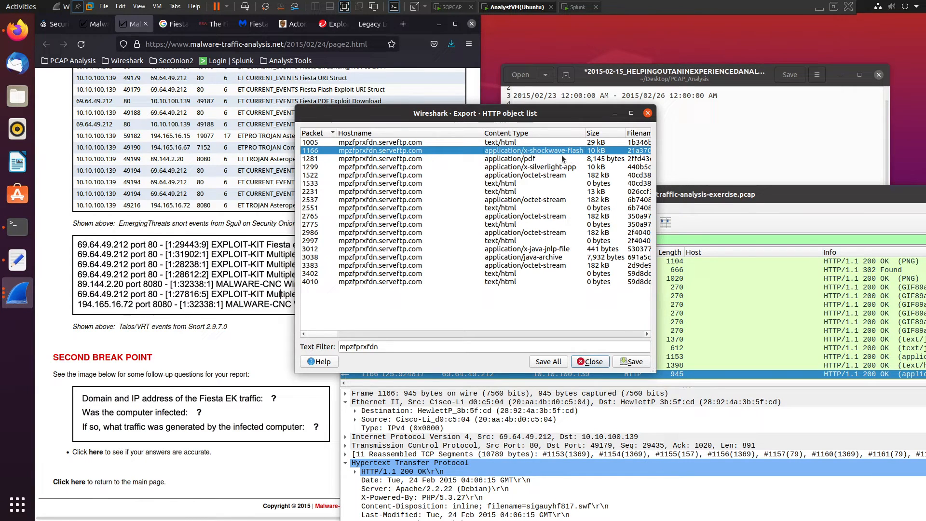
{"action": "left_click", "coordinate": [552, 167]}
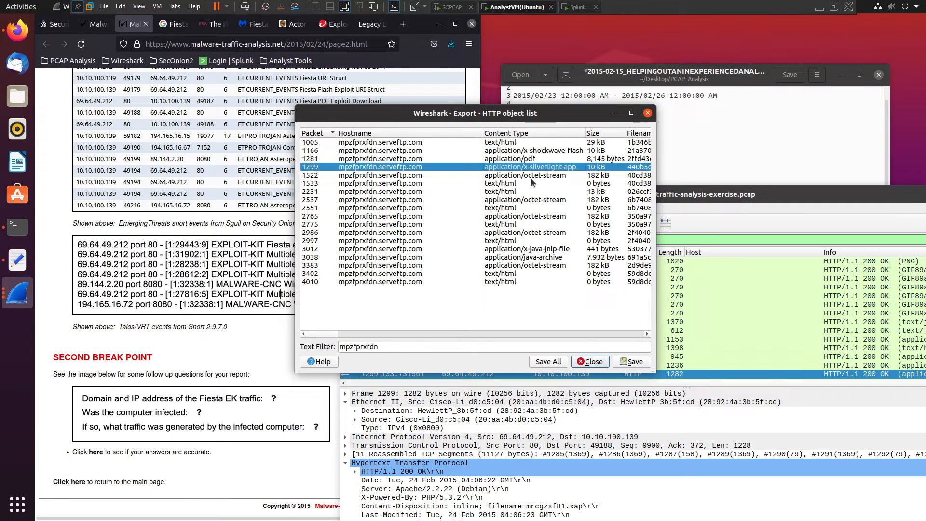
{"action": "left_click", "coordinate": [531, 178]}
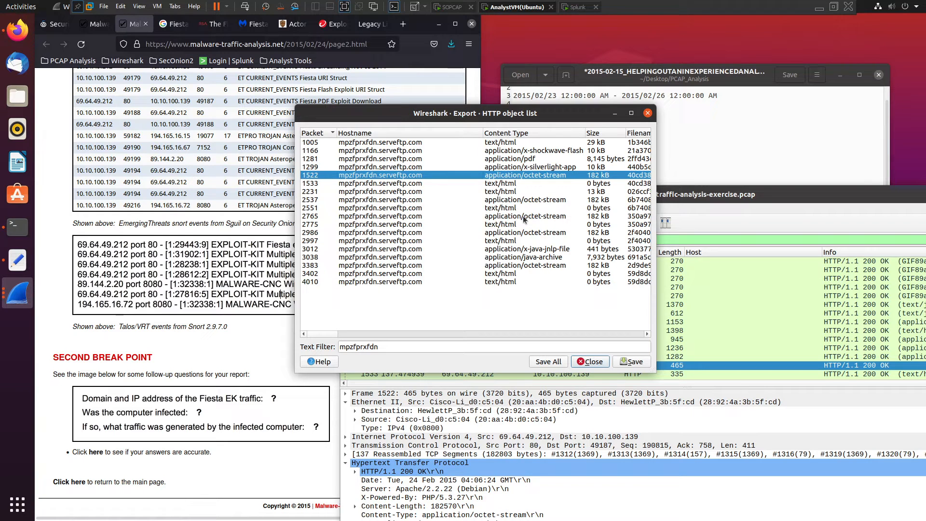
{"action": "left_click", "coordinate": [510, 192]}
{"action": "left_click", "coordinate": [521, 209]}
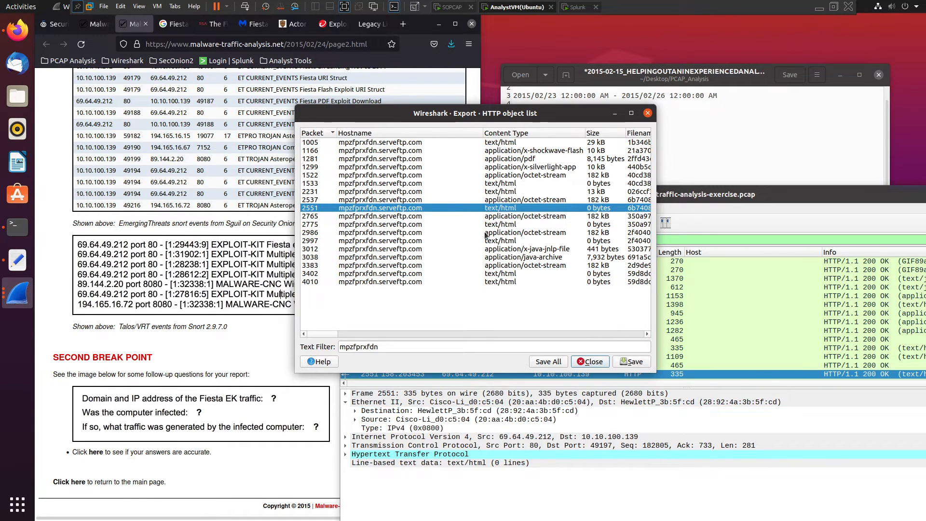
{"action": "left_click_drag", "start_coordinate": [518, 117], "coordinate": [547, 127]}
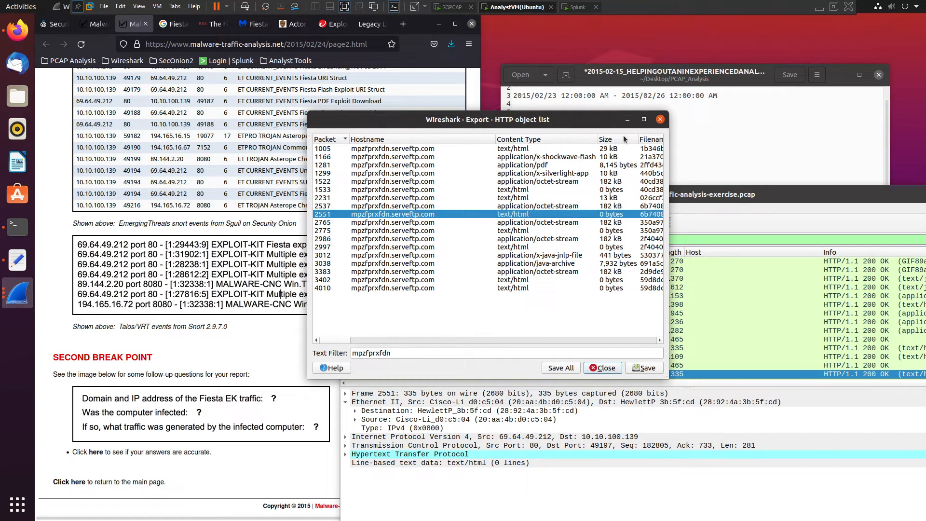
{"action": "left_click_drag", "start_coordinate": [563, 120], "coordinate": [631, 109]}
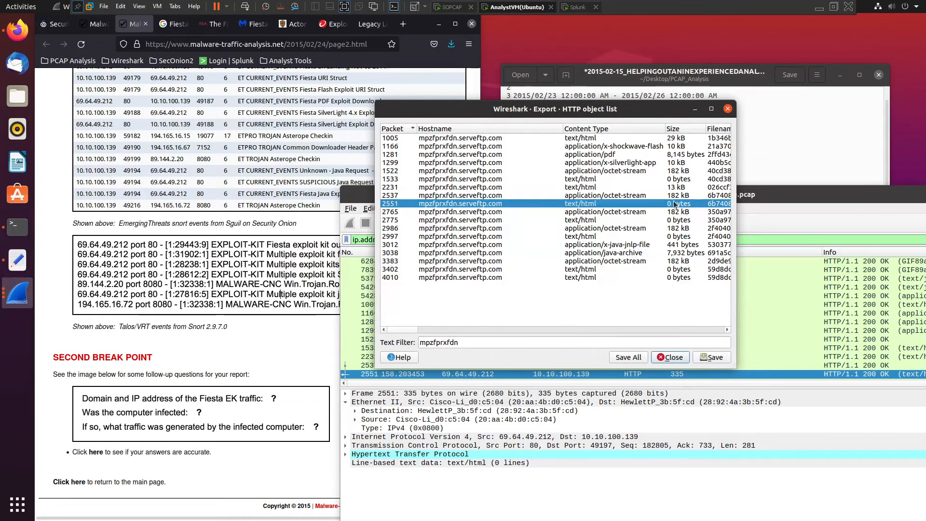
{"action": "left_click", "coordinate": [695, 109]}
Step: Open the answers for the second break point and compare them with the notes, highlighting the sentence about the compromised device
{"action": "left_click_drag", "start_coordinate": [633, 194], "coordinate": [683, 195]}
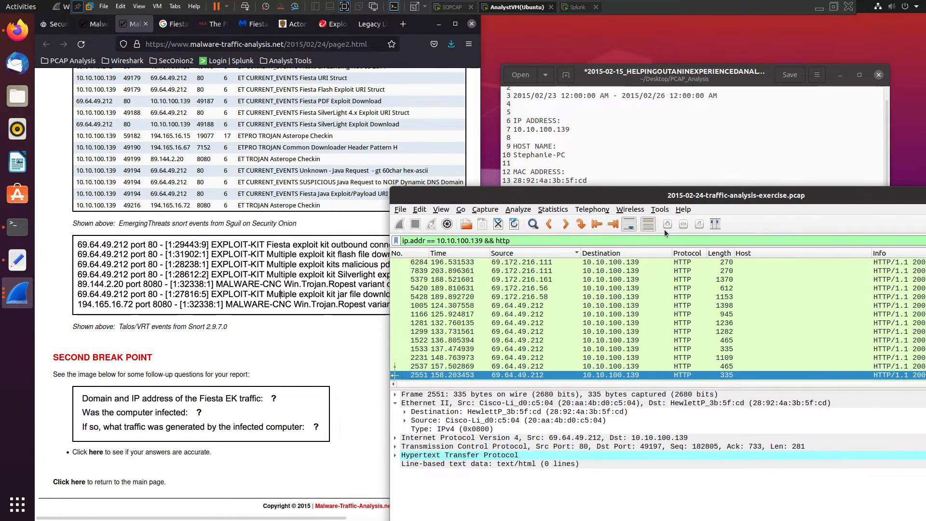
{"action": "left_click", "coordinate": [95, 455]}
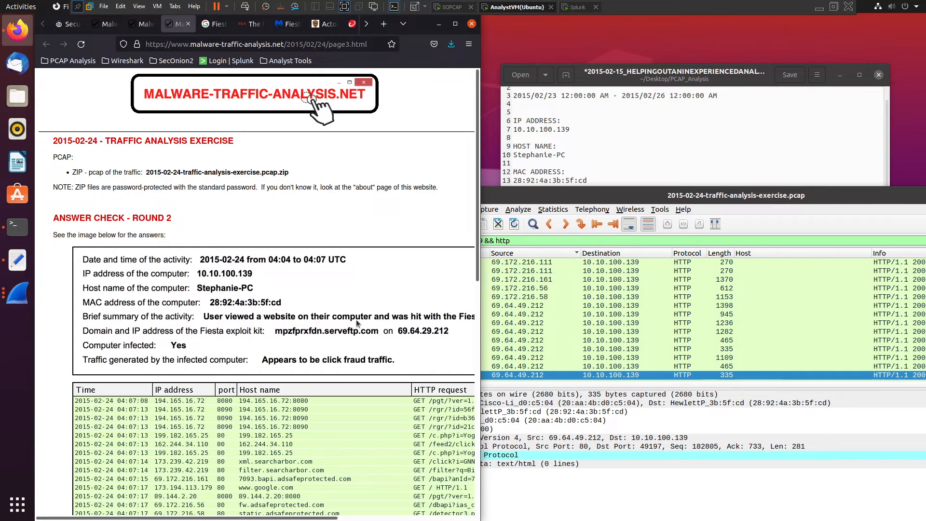
{"action": "left_click", "coordinate": [691, 141]}
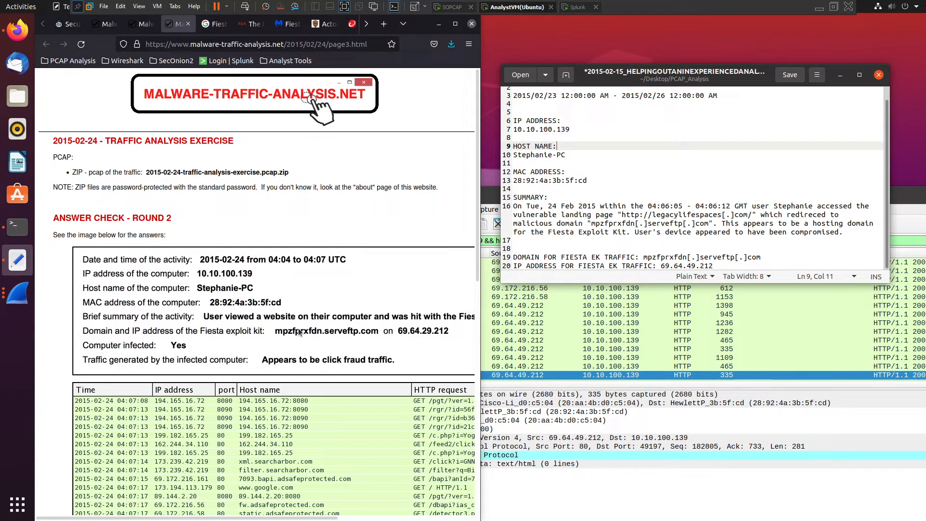
{"action": "left_click", "coordinate": [638, 233]}
{"action": "left_click_drag", "start_coordinate": [638, 233], "coordinate": [844, 233]}
{"action": "left_click", "coordinate": [375, 301]}
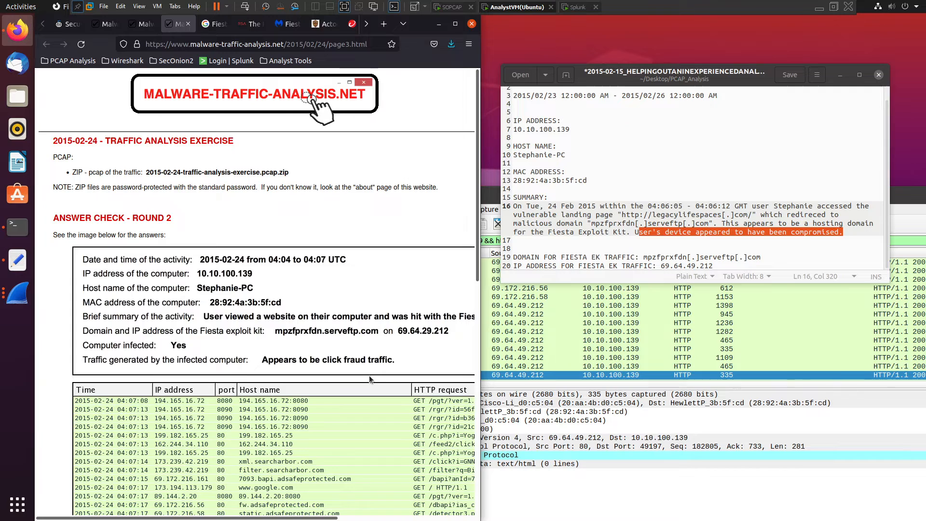
Step: Examine the answer page's table of HTTP requests generated by the infected computer
{"action": "scroll", "coordinate": [299, 381], "scroll_direction": "down", "scroll_amount": 3}
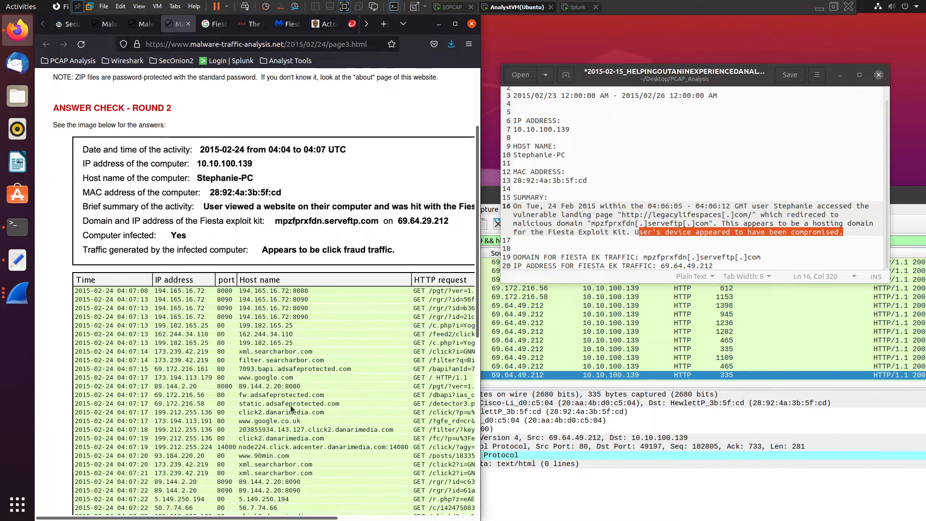
{"action": "scroll", "coordinate": [265, 338], "scroll_direction": "down", "scroll_amount": 3}
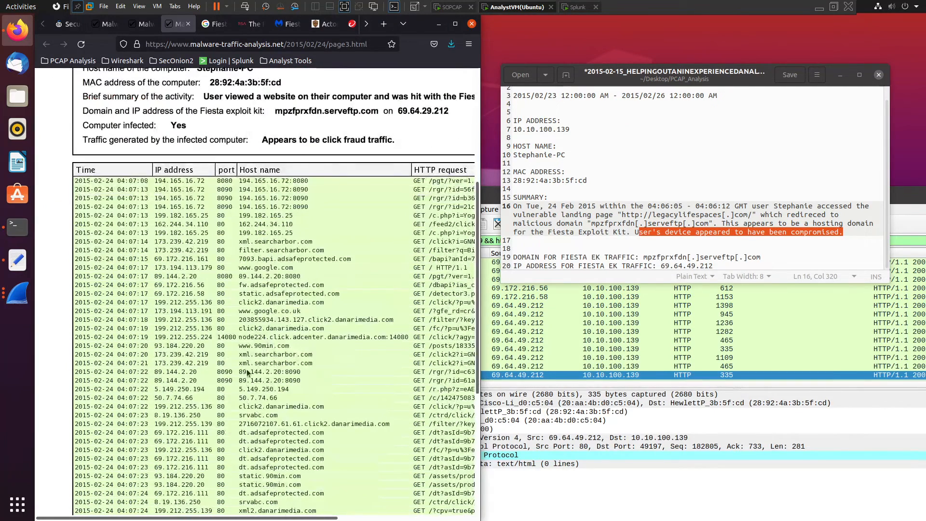
{"action": "scroll", "coordinate": [184, 281], "scroll_direction": "up", "scroll_amount": 2}
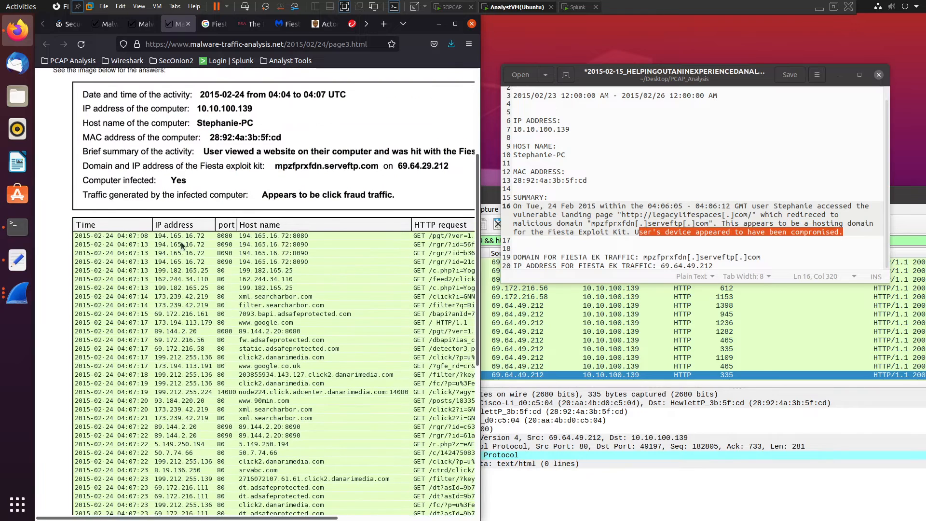
{"action": "scroll", "coordinate": [182, 247], "scroll_direction": "down", "scroll_amount": 3}
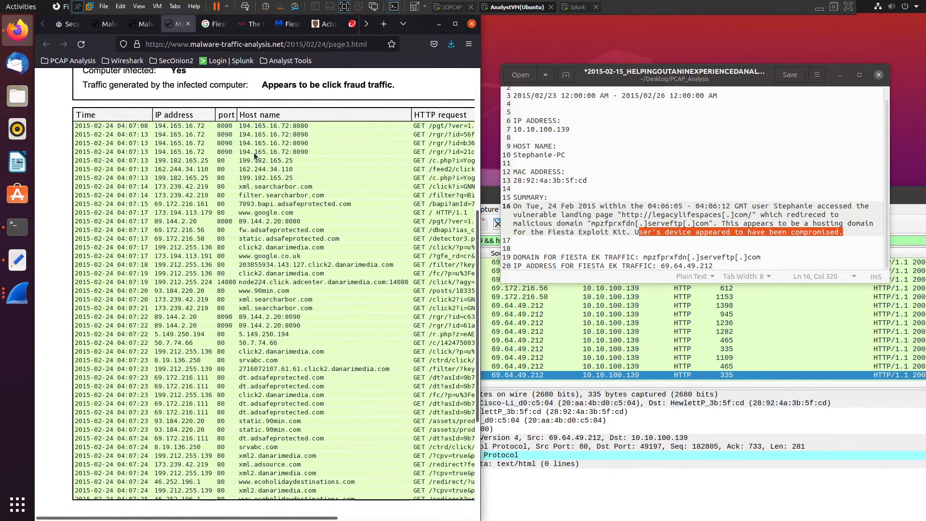
{"action": "scroll", "coordinate": [260, 322], "scroll_direction": "down", "scroll_amount": 3}
{"action": "scroll", "coordinate": [270, 338], "scroll_direction": "up", "scroll_amount": 2}
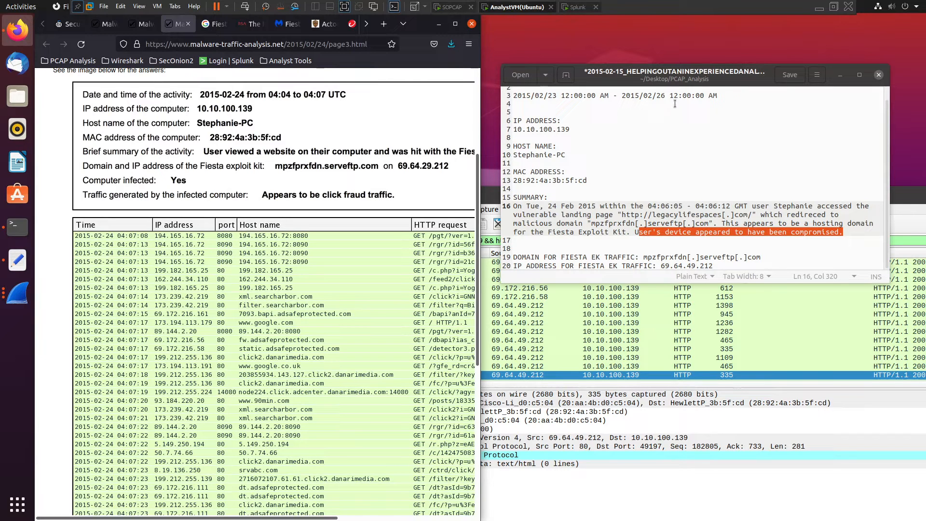
Step: Bring the packet capture into view and filter it with "ip.src == 10.10.100.139 && http"
{"action": "left_click_drag", "start_coordinate": [664, 79], "coordinate": [685, 279]}
{"action": "left_click_drag", "start_coordinate": [642, 194], "coordinate": [645, 130]}
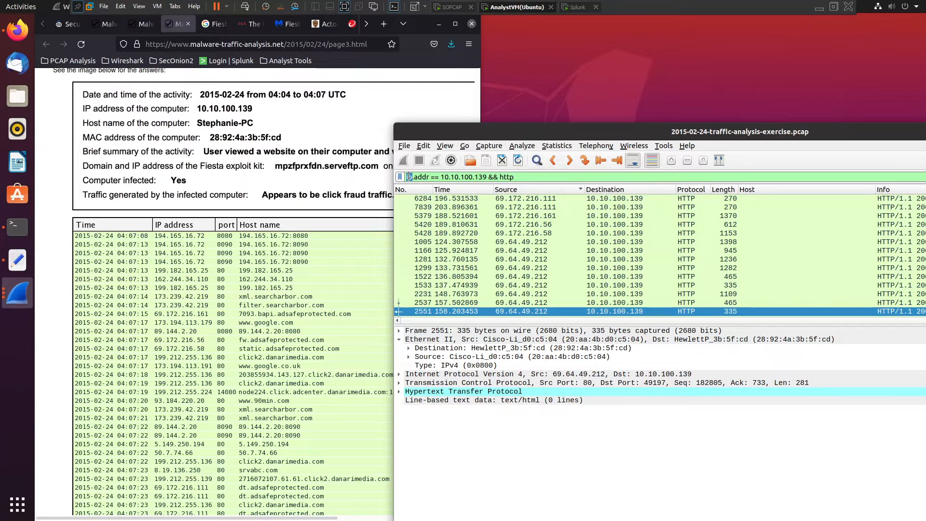
{"action": "type", "text": "src."}
{"action": "key", "text": "BackSpace"}
{"action": "key", "text": "BackSpace"}
{"action": "key", "text": "BackSpace"}
{"action": "key", "text": "BackSpace"}
{"action": "type", "text": "ip."}
{"action": "key", "text": "End"}
{"action": "key", "text": "BackSpace"}
{"action": "key", "text": "BackSpace"}
{"action": "key", "text": "BackSpace"}
{"action": "key", "text": "BackSpace"}
{"action": "key", "text": "BackSpace"}
{"action": "key", "text": "BackSpace"}
{"action": "key", "text": "BackSpace"}
{"action": "key", "text": "BackSpace"}
{"action": "key", "text": "Left"}
{"action": "key", "text": "Left"}
{"action": "key", "text": "Left"}
{"action": "key", "text": "Left"}
{"action": "key", "text": "Left"}
{"action": "key", "text": "Left"}
{"action": "key", "text": "Left"}
{"action": "key", "text": "Left"}
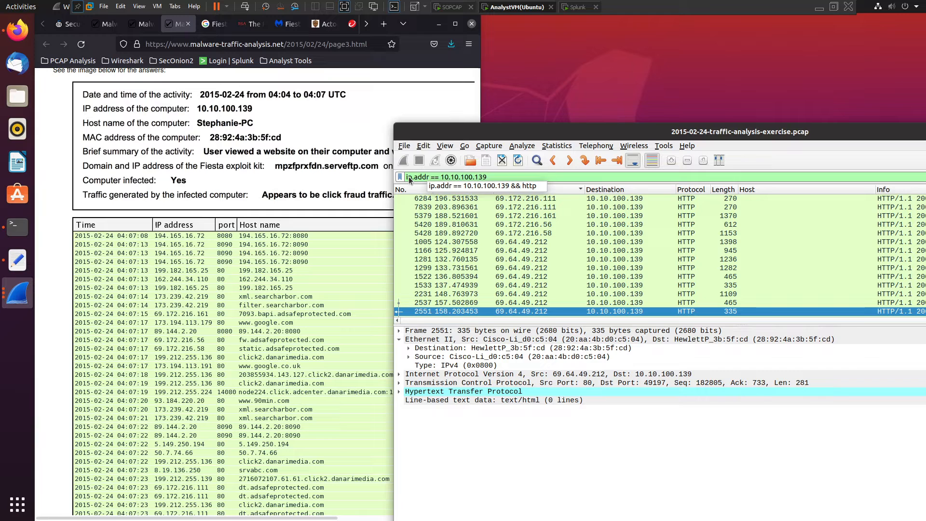
{"action": "key", "text": "BackSpace"}
{"action": "key", "text": "BackSpace"}
{"action": "key", "text": "BackSpace"}
{"action": "key", "text": "BackSpace"}
{"action": "type", "text": "src"}
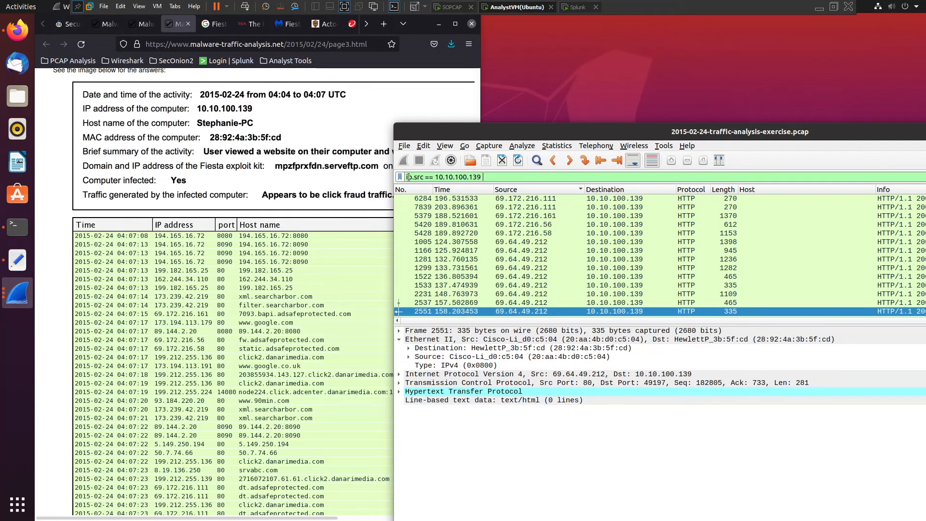
{"action": "type", "text": " && http"}
{"action": "key", "text": "Return"}
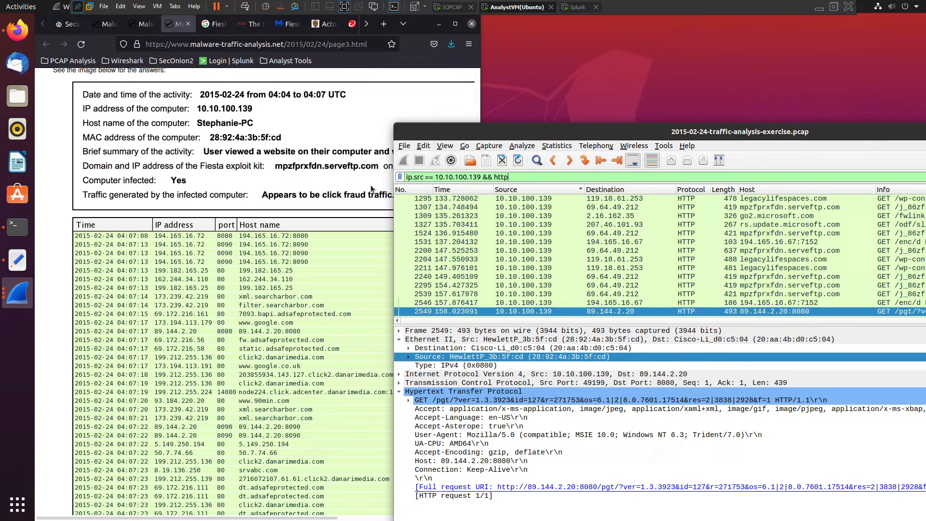
Step: Place the capture beside the answer table and examine the hosts contacted by 10.10.100.139 for click fraud traffic
{"action": "left_click_drag", "start_coordinate": [576, 132], "coordinate": [609, 131]}
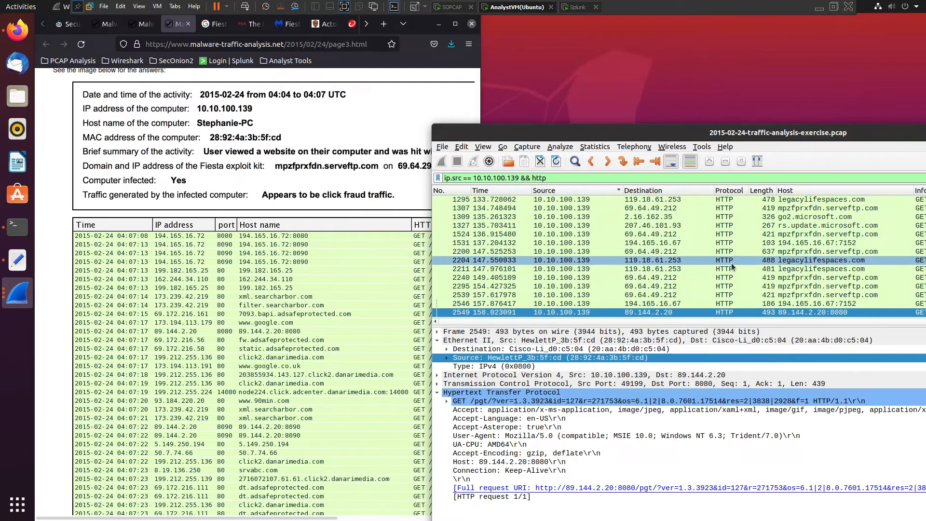
{"action": "scroll", "coordinate": [728, 262], "scroll_direction": "down", "scroll_amount": 7}
{"action": "scroll", "coordinate": [728, 261], "scroll_direction": "down", "scroll_amount": 15}
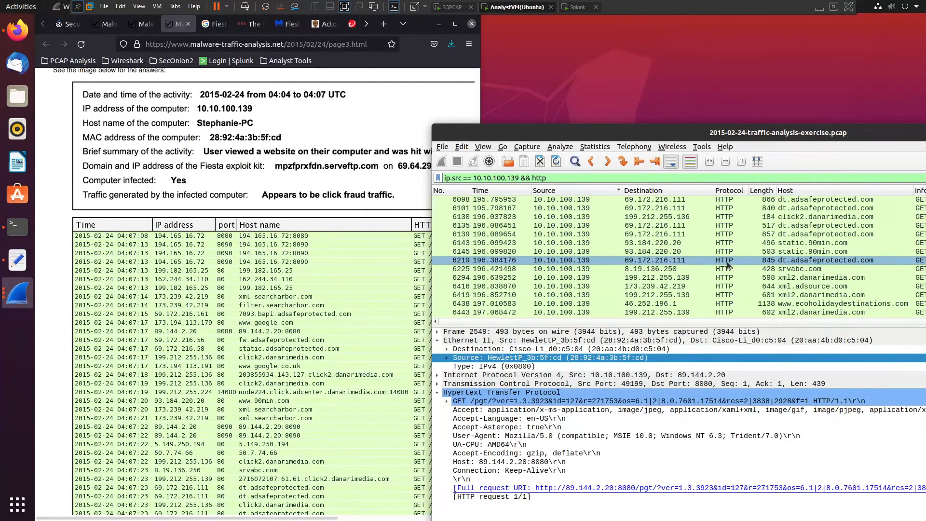
{"action": "scroll", "coordinate": [757, 279], "scroll_direction": "down", "scroll_amount": 3}
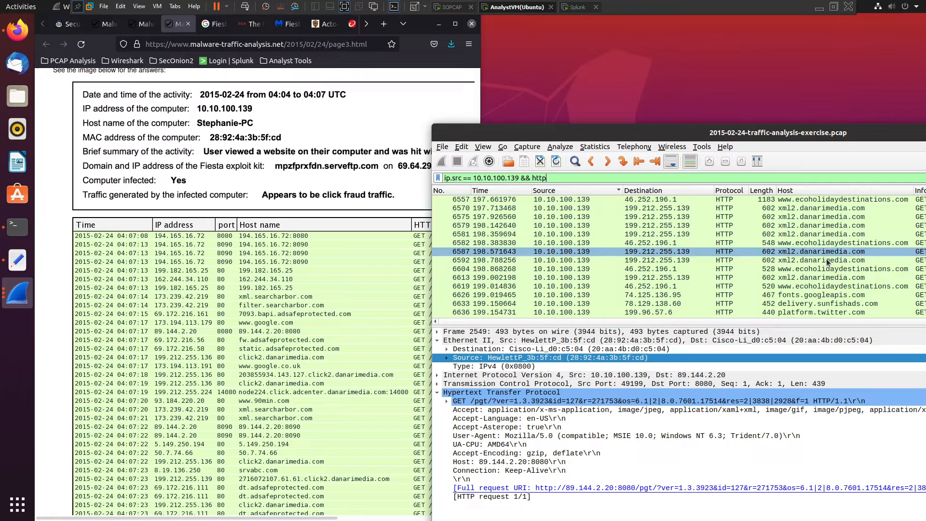
{"action": "scroll", "coordinate": [771, 279], "scroll_direction": "down", "scroll_amount": 6}
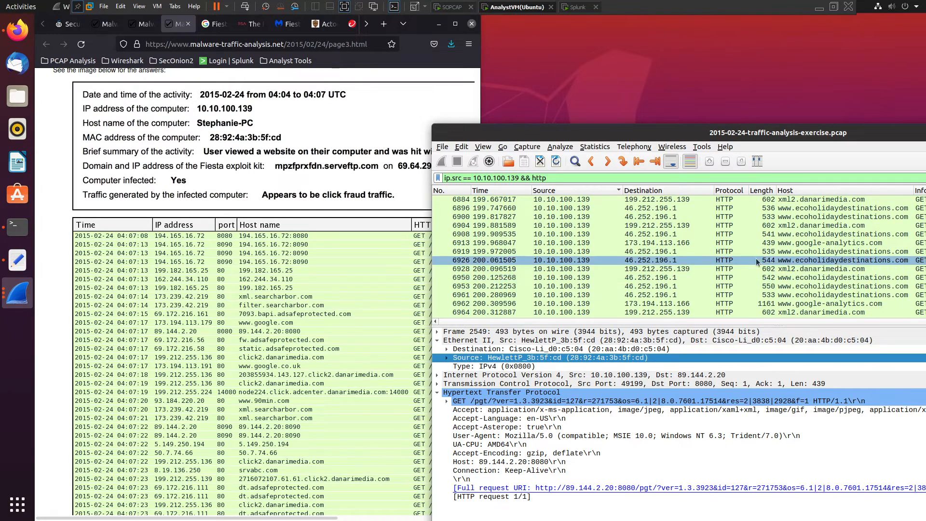
{"action": "scroll", "coordinate": [758, 275], "scroll_direction": "down", "scroll_amount": 10}
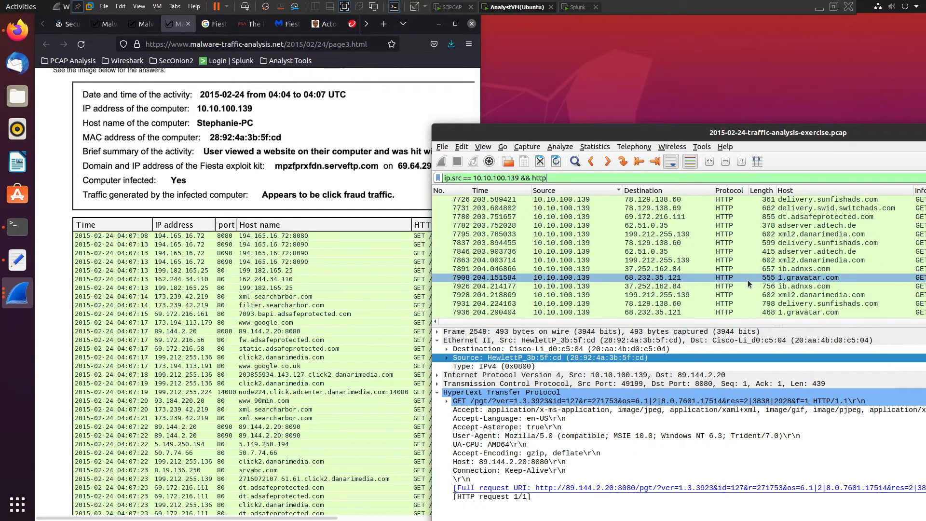
{"action": "scroll", "coordinate": [738, 275], "scroll_direction": "down", "scroll_amount": 10}
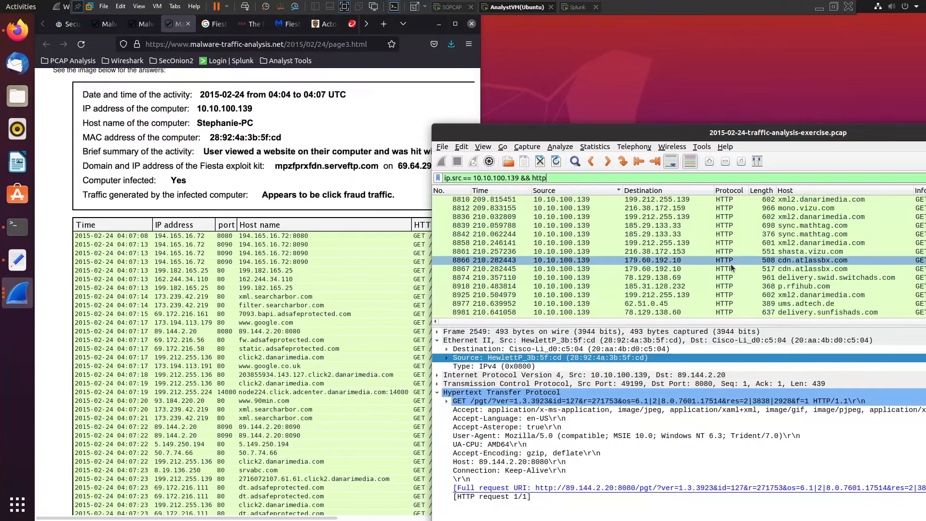
Step: Examine more of the HTTP requests from 10.10.100.139 and shift the capture window up to show the packet details
{"action": "scroll", "coordinate": [699, 250], "scroll_direction": "down", "scroll_amount": 10}
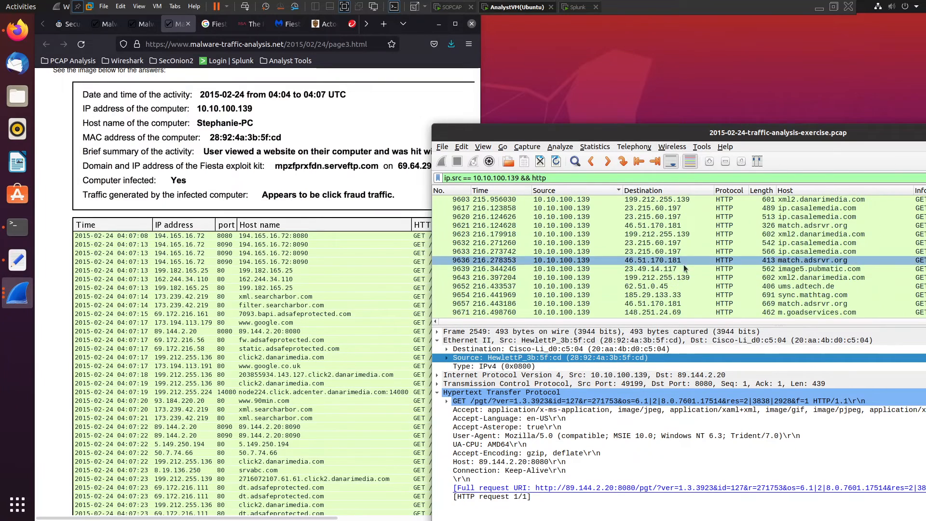
{"action": "scroll", "coordinate": [681, 270], "scroll_direction": "down", "scroll_amount": 5}
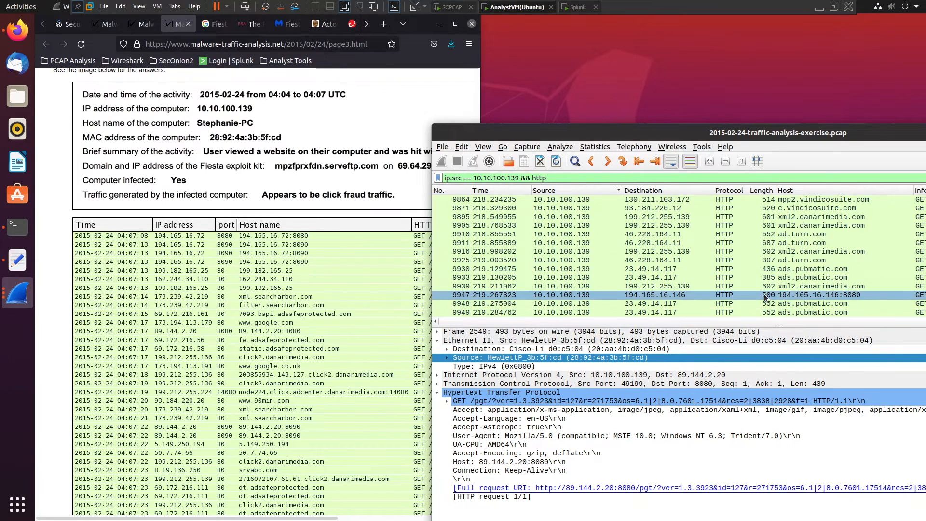
{"action": "scroll", "coordinate": [764, 303], "scroll_direction": "up", "scroll_amount": 12}
{"action": "left_click_drag", "start_coordinate": [719, 127], "coordinate": [707, 27]}
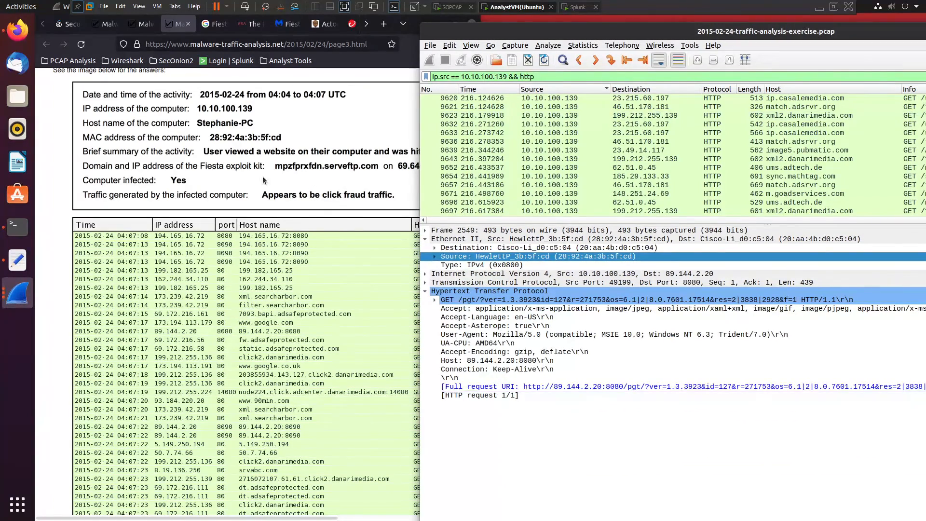
Step: Read the third break point instructions on the answer page in a wider browser window, and return to the packet capture
{"action": "left_click", "coordinate": [323, 203]}
{"action": "scroll", "coordinate": [322, 203], "scroll_direction": "down", "scroll_amount": 6}
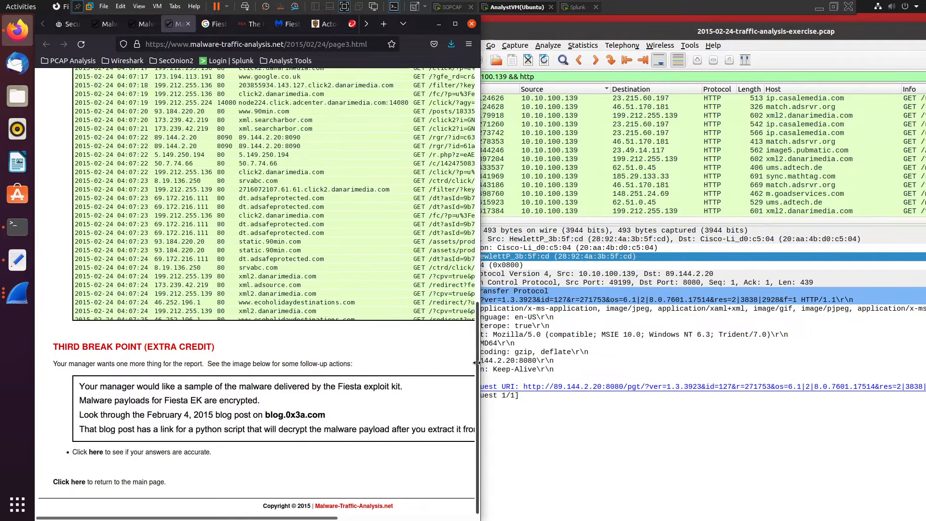
{"action": "left_click_drag", "start_coordinate": [477, 362], "coordinate": [620, 363]}
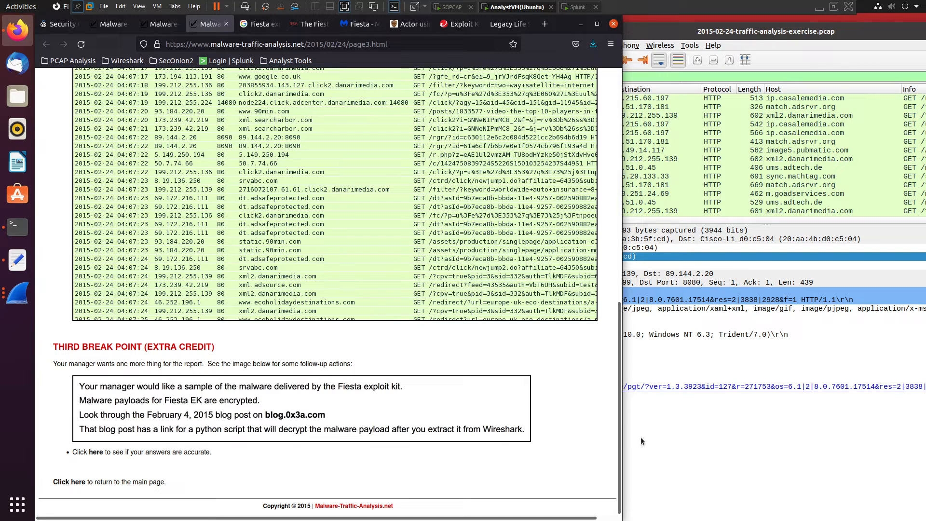
{"action": "left_click", "coordinate": [687, 488]}
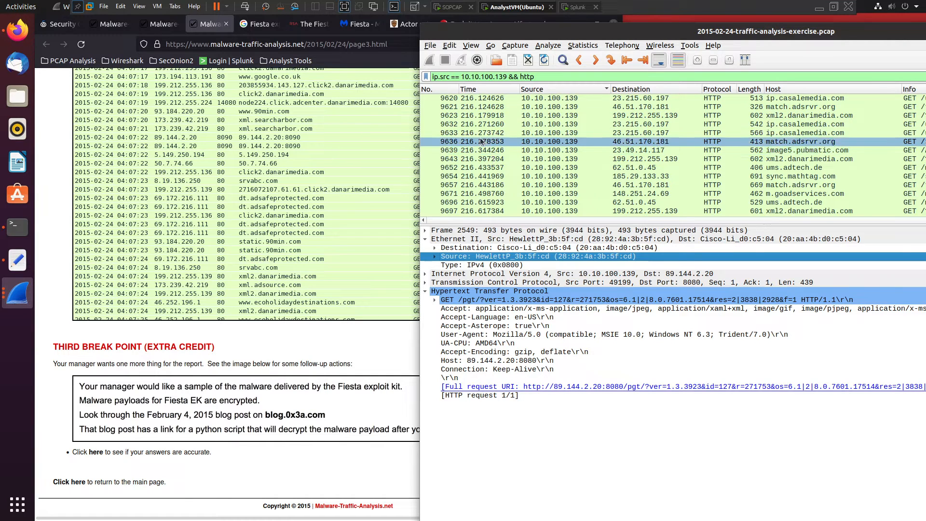
{"action": "left_click", "coordinate": [429, 48]}
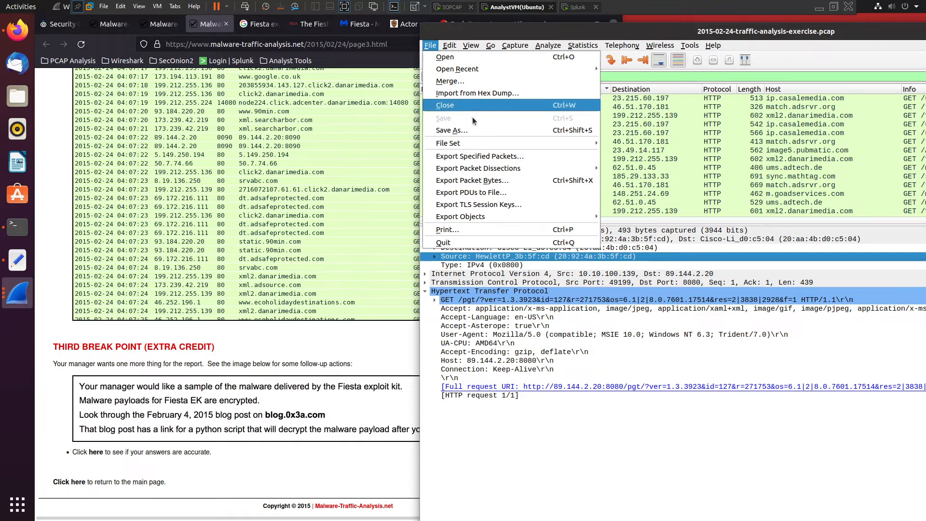
{"action": "mouse_move", "coordinate": [482, 216]}
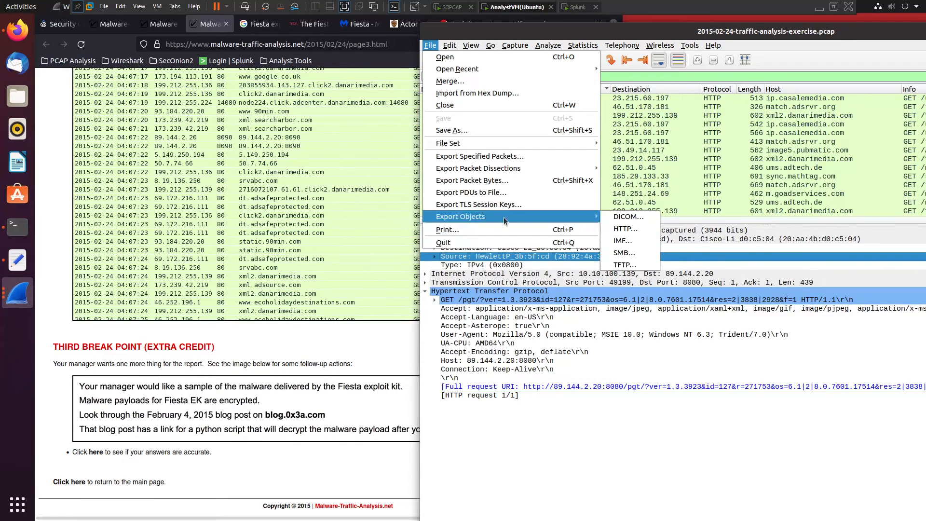
{"action": "left_click", "coordinate": [629, 229]}
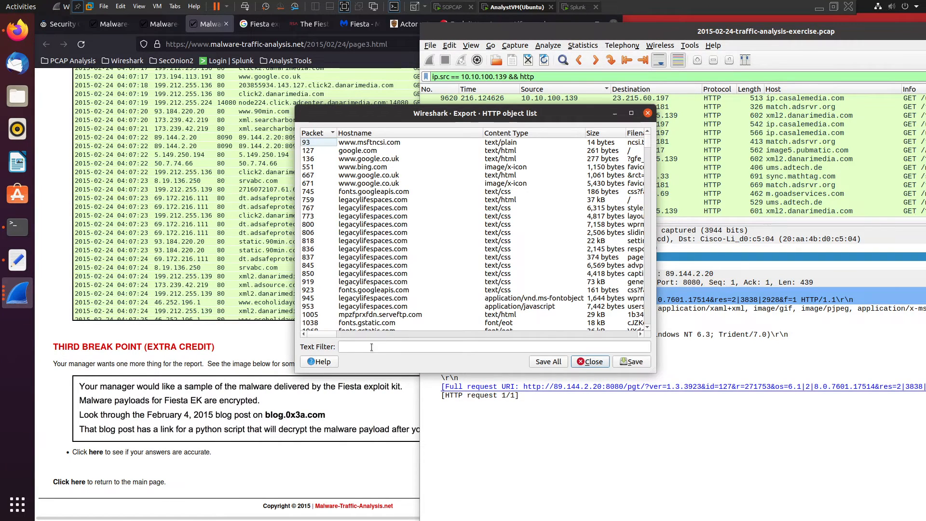
{"action": "type", "text": "mpzfprxfdn[.]serveftp[.]com"}
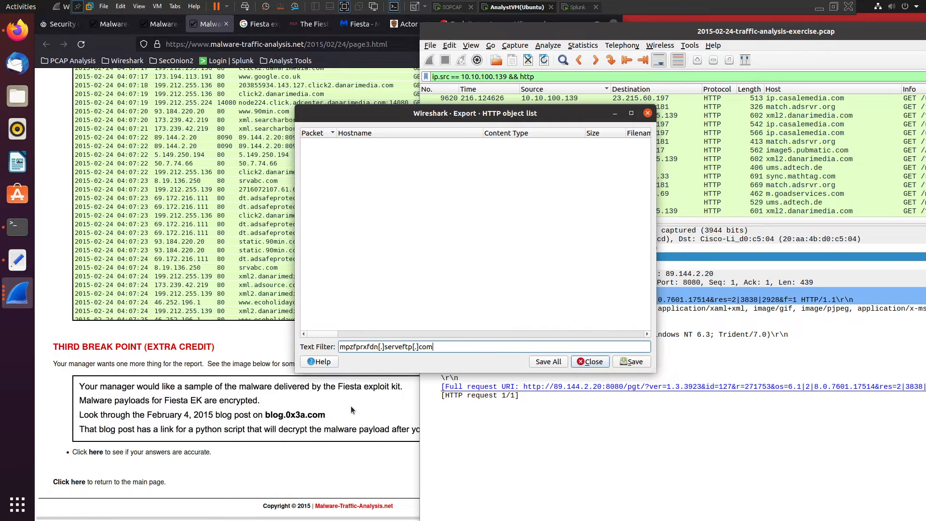
{"action": "key", "text": "BackSpace"}
{"action": "key", "text": "BackSpace"}
{"action": "key", "text": "BackSpace"}
{"action": "key", "text": "BackSpace"}
{"action": "key", "text": "BackSpace"}
{"action": "key", "text": "BackSpace"}
{"action": "key", "text": "BackSpace"}
{"action": "key", "text": "BackSpace"}
{"action": "key", "text": "BackSpace"}
{"action": "key", "text": "BackSpace"}
{"action": "key", "text": "BackSpace"}
{"action": "key", "text": "BackSpace"}
{"action": "key", "text": "BackSpace"}
{"action": "key", "text": "BackSpace"}
{"action": "key", "text": "BackSpace"}
{"action": "key", "text": "BackSpace"}
{"action": "key", "text": "BackSpace"}
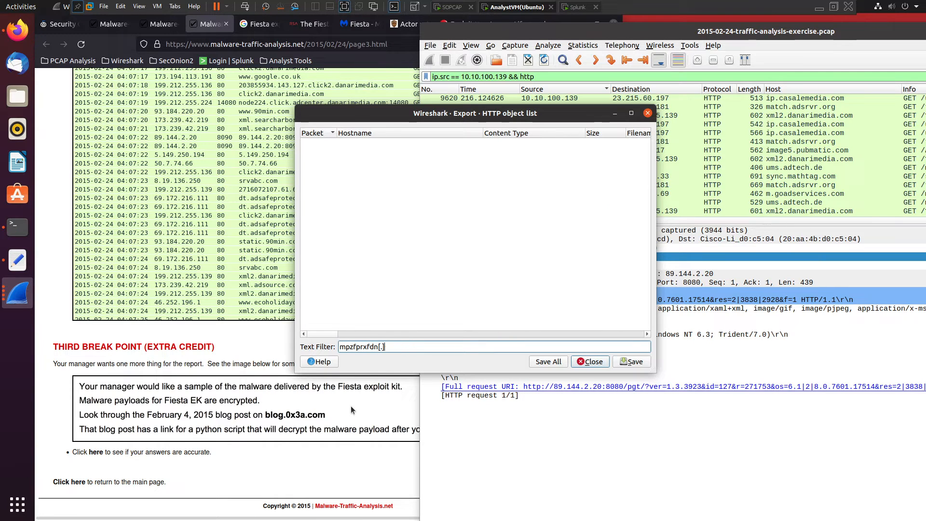
{"action": "key", "text": "Escape"}
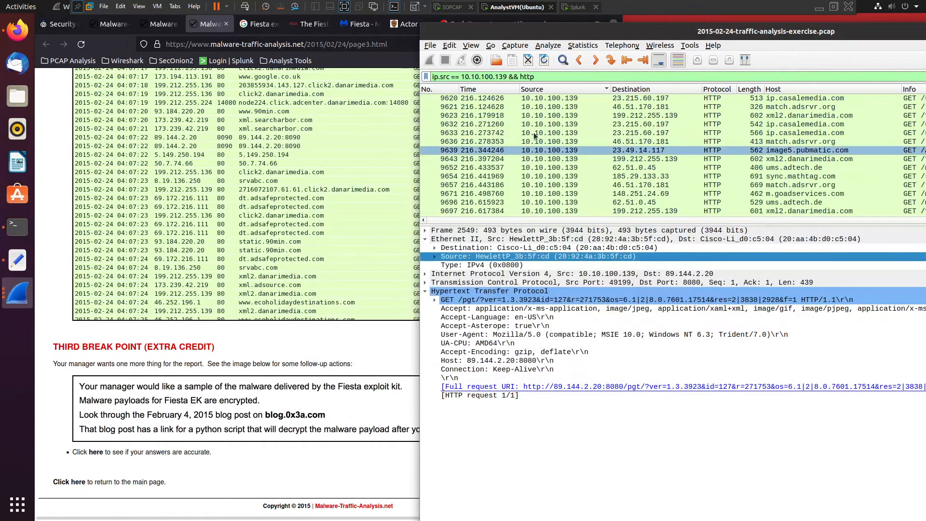
Step: Open the export list of HTTP objects and filter it by the Fiesta EK hostname fragment "mpzfprxfdn"
{"action": "left_click", "coordinate": [430, 44]}
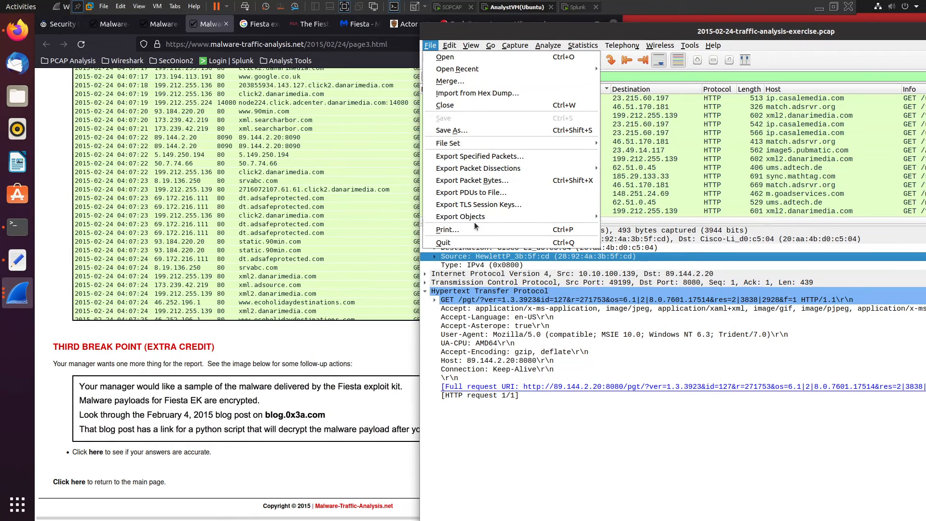
{"action": "mouse_move", "coordinate": [456, 218]}
{"action": "left_click", "coordinate": [623, 235]}
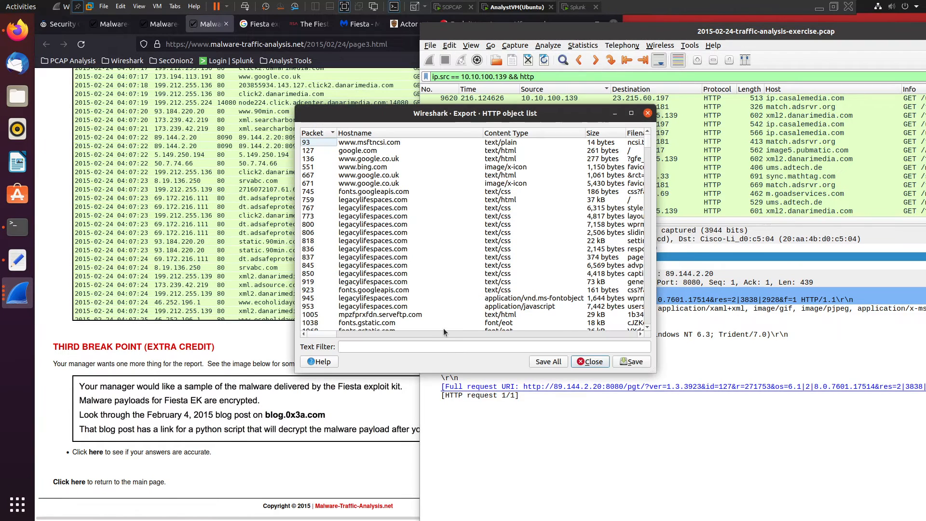
{"action": "left_click", "coordinate": [411, 350]}
{"action": "type", "text": "mpzfprxfdn[.]serveftp[.]com"}
{"action": "key", "text": "BackSpace"}
{"action": "key", "text": "BackSpace"}
{"action": "key", "text": "BackSpace"}
{"action": "key", "text": "BackSpace"}
{"action": "key", "text": "BackSpace"}
{"action": "key", "text": "BackSpace"}
{"action": "key", "text": "BackSpace"}
{"action": "key", "text": "BackSpace"}
{"action": "key", "text": "BackSpace"}
{"action": "key", "text": "BackSpace"}
{"action": "key", "text": "BackSpace"}
{"action": "key", "text": "BackSpace"}
{"action": "key", "text": "BackSpace"}
{"action": "key", "text": "BackSpace"}
{"action": "key", "text": "BackSpace"}
{"action": "key", "text": "BackSpace"}
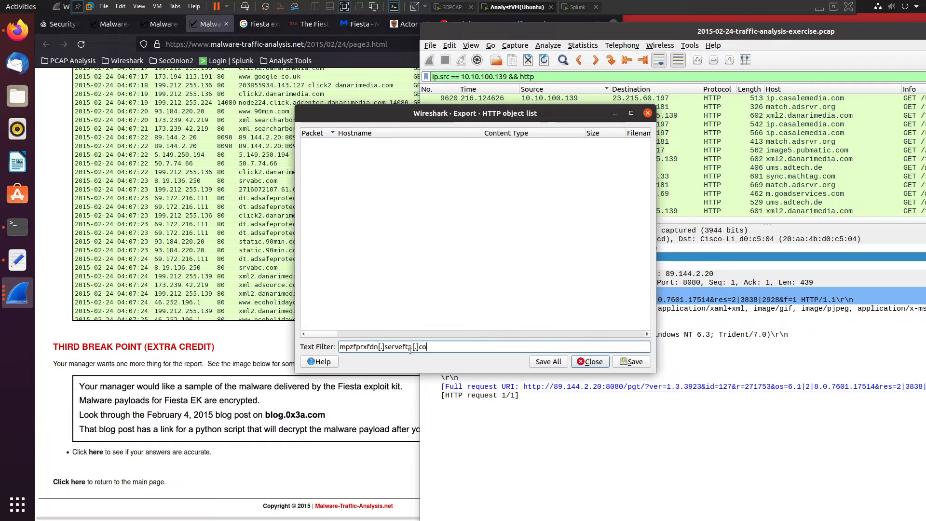
{"action": "key", "text": "BackSpace"}
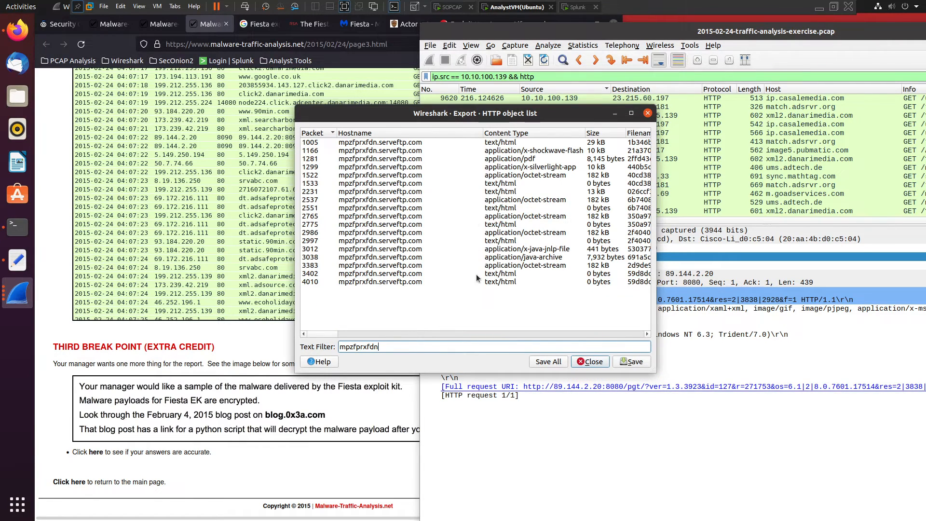
Step: Pick the application/octet-stream object in packet 2986 and narrow the export list with the text filter "2986"
{"action": "left_click", "coordinate": [501, 232]}
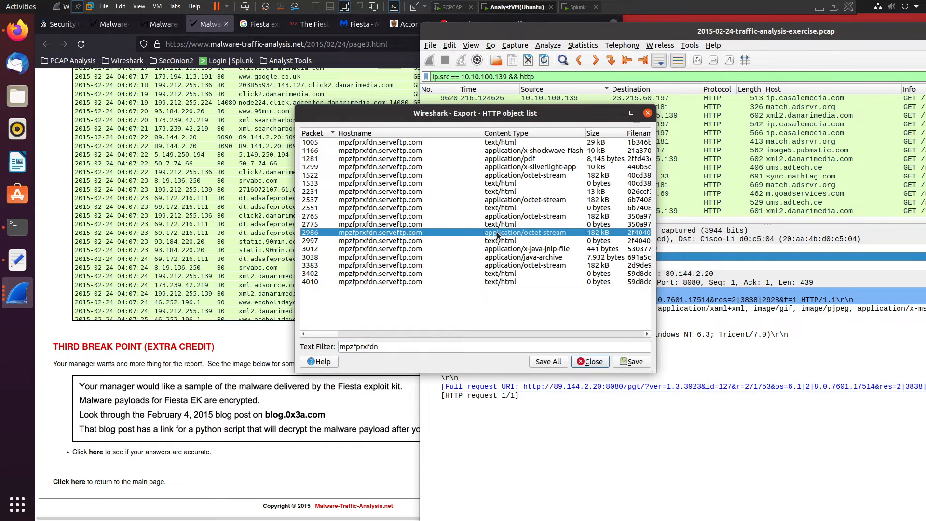
{"action": "double_click", "coordinate": [398, 350]}
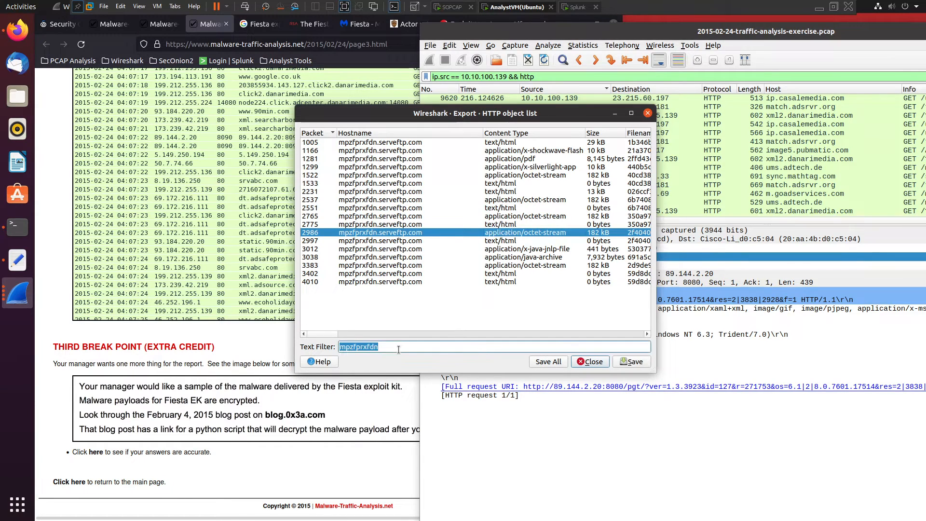
{"action": "type", "text": "2956"}
{"action": "key", "text": "BackSpace"}
{"action": "key", "text": "BackSpace"}
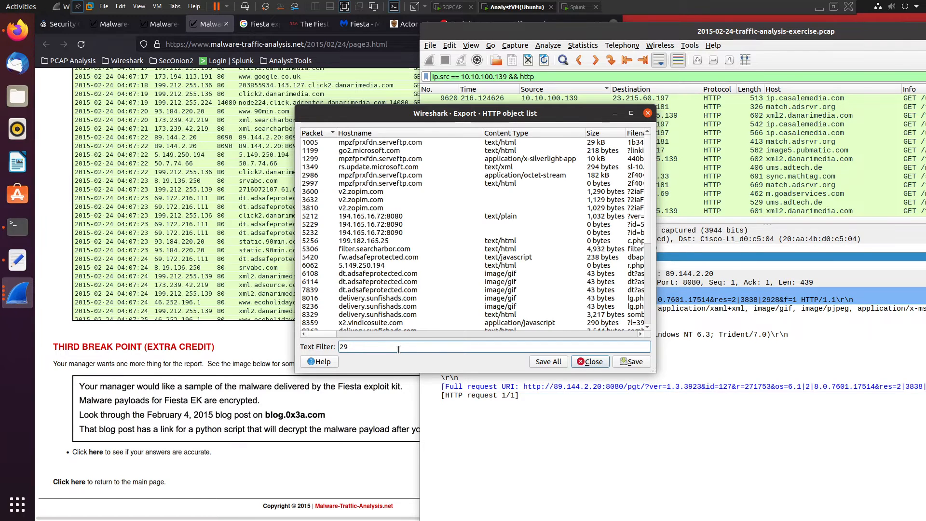
{"action": "type", "text": "86"}
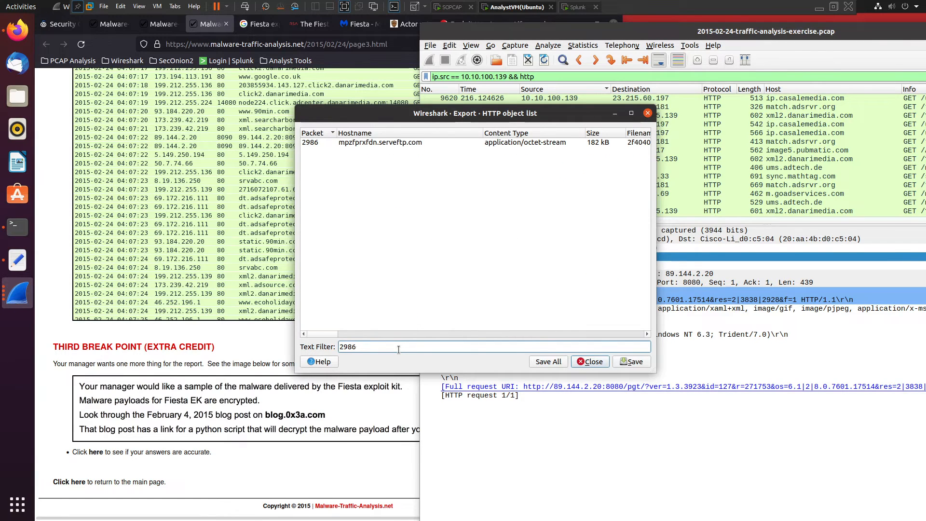
Step: Save the packet 2986 object to the Desktop as "encrypted_payload" and close the export list
{"action": "left_click", "coordinate": [640, 365]}
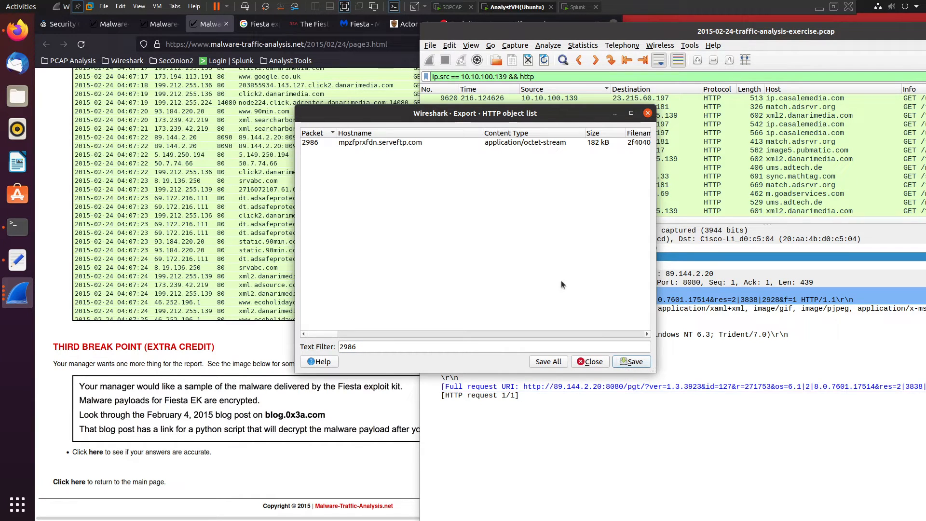
{"action": "left_click", "coordinate": [425, 142]}
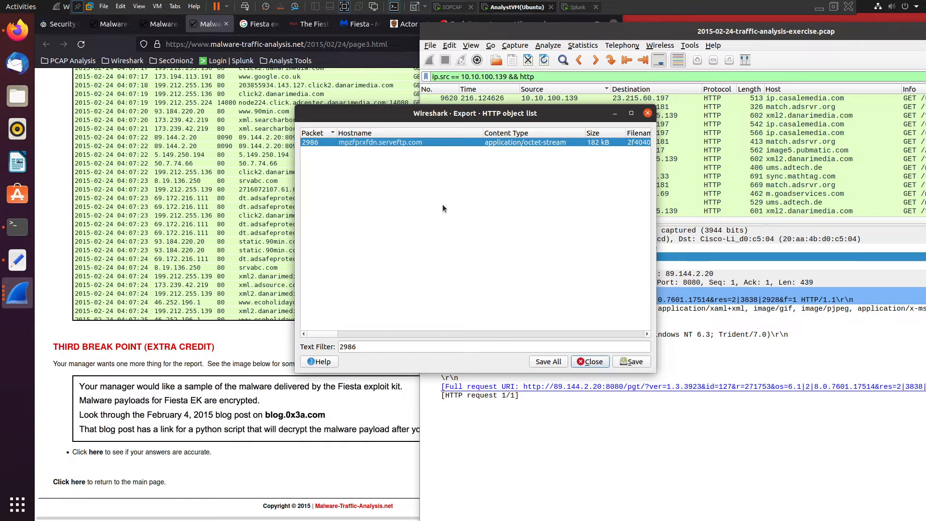
{"action": "left_click", "coordinate": [646, 366]}
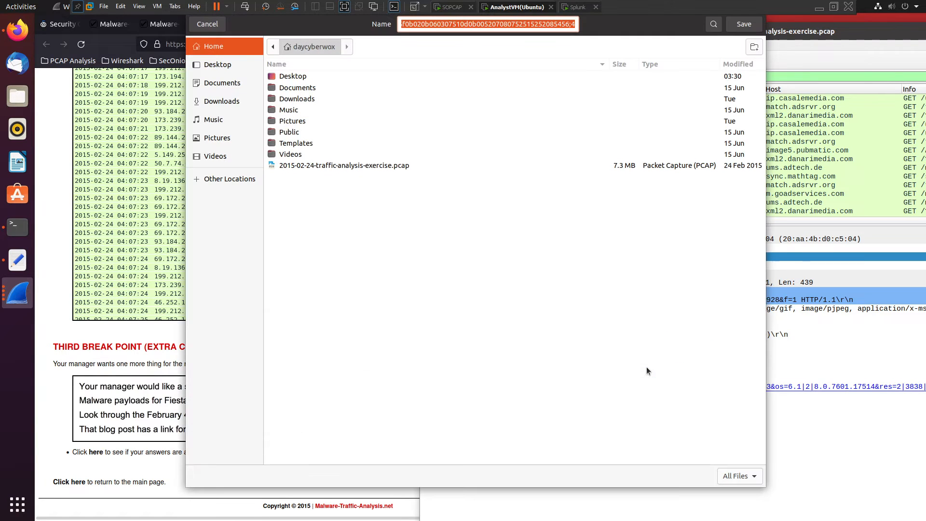
{"action": "double_click", "coordinate": [313, 76]}
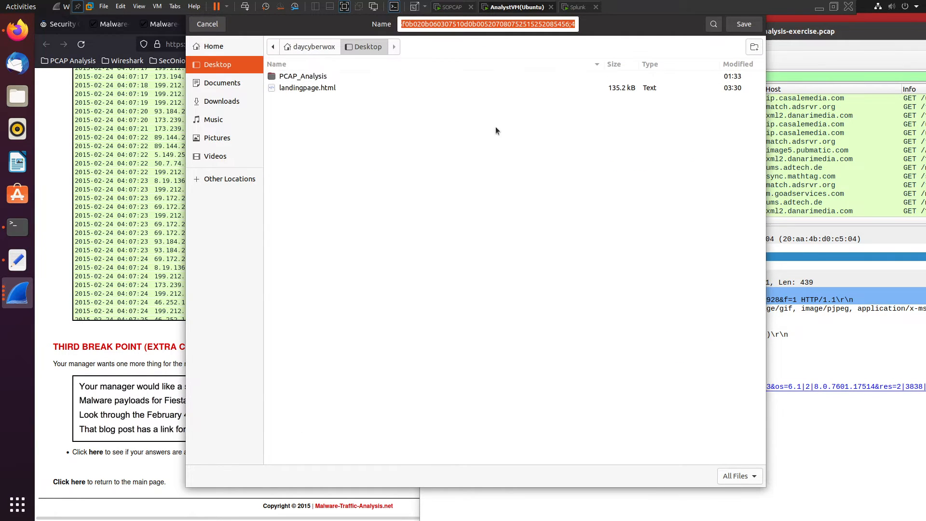
{"action": "left_click", "coordinate": [458, 24]}
{"action": "double_click", "coordinate": [458, 24]}
{"action": "key", "text": "BackSpace"}
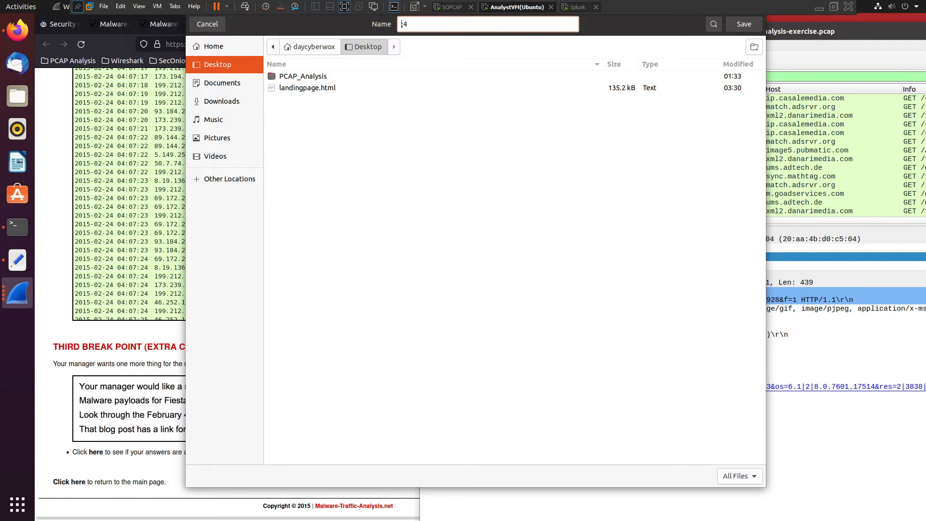
{"action": "key", "text": "shift+End"}
{"action": "key", "text": "BackSpace"}
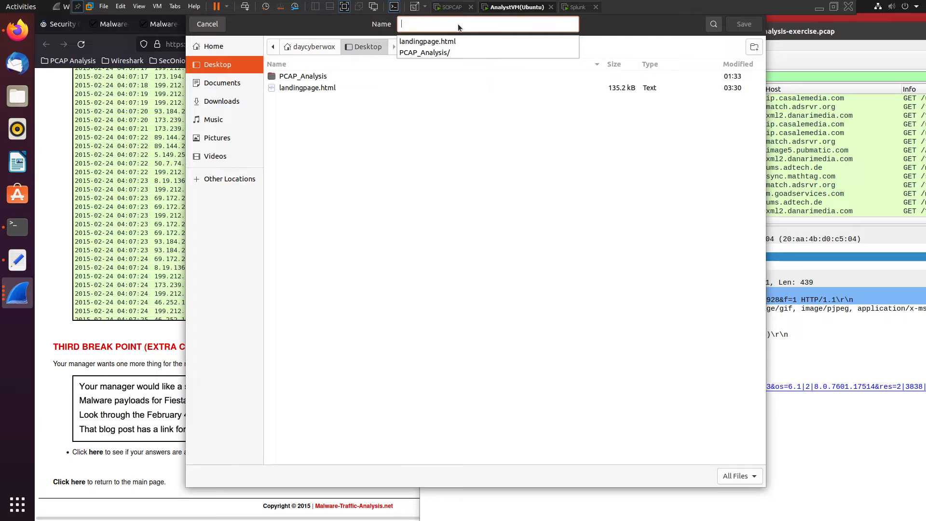
{"action": "type", "text": "encrypted.p"}
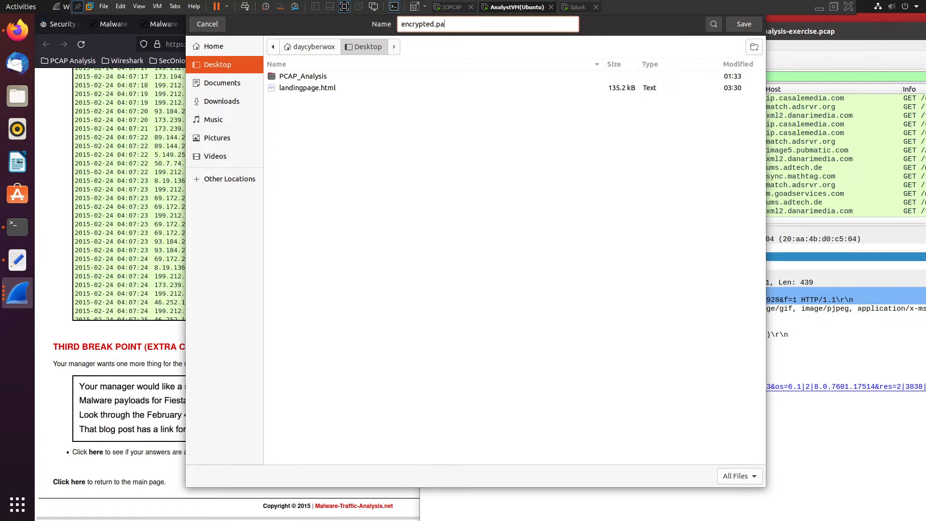
{"action": "type", "text": "ayload"}
{"action": "key", "text": "Return"}
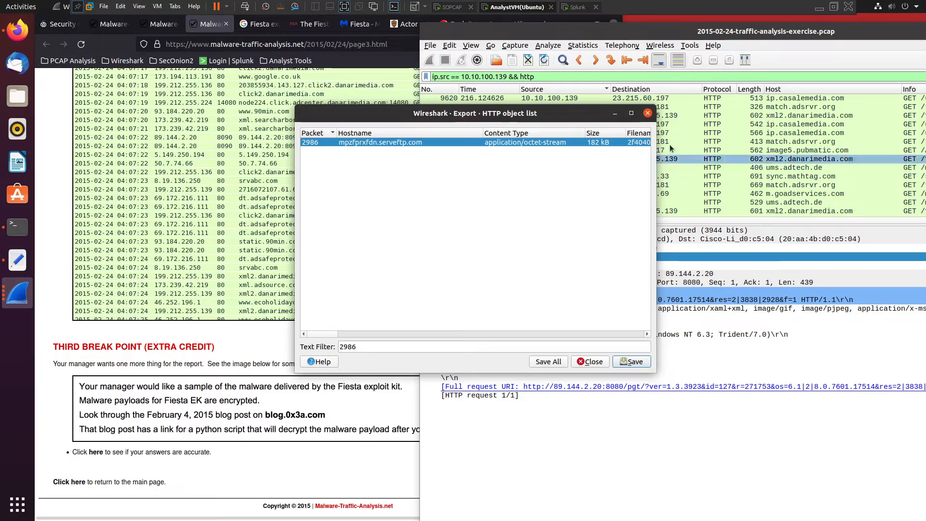
{"action": "left_click", "coordinate": [648, 113]}
Step: Minimize the packet capture and the notes, and snap the browser to the right half to expose the desktop files
{"action": "left_click_drag", "start_coordinate": [699, 39], "coordinate": [482, 58]}
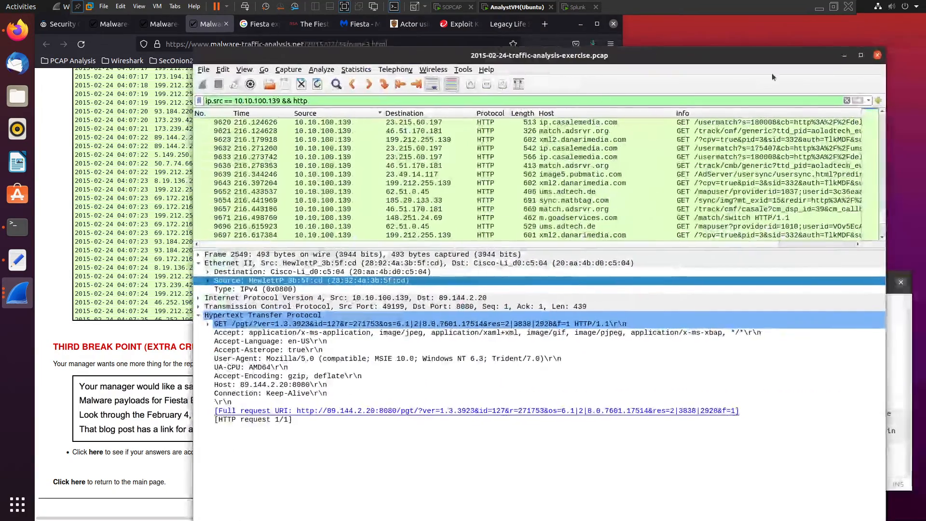
{"action": "left_click", "coordinate": [845, 58]}
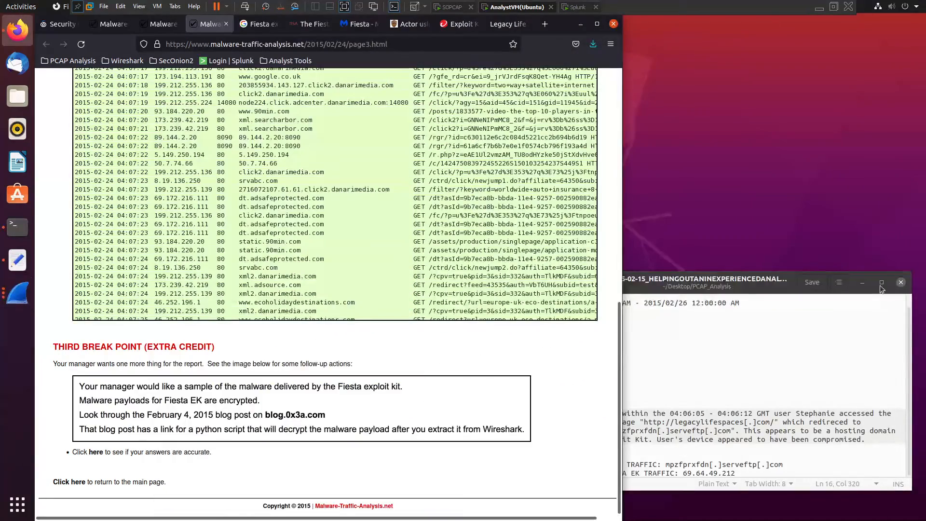
{"action": "left_click_drag", "start_coordinate": [744, 289], "coordinate": [786, 289]}
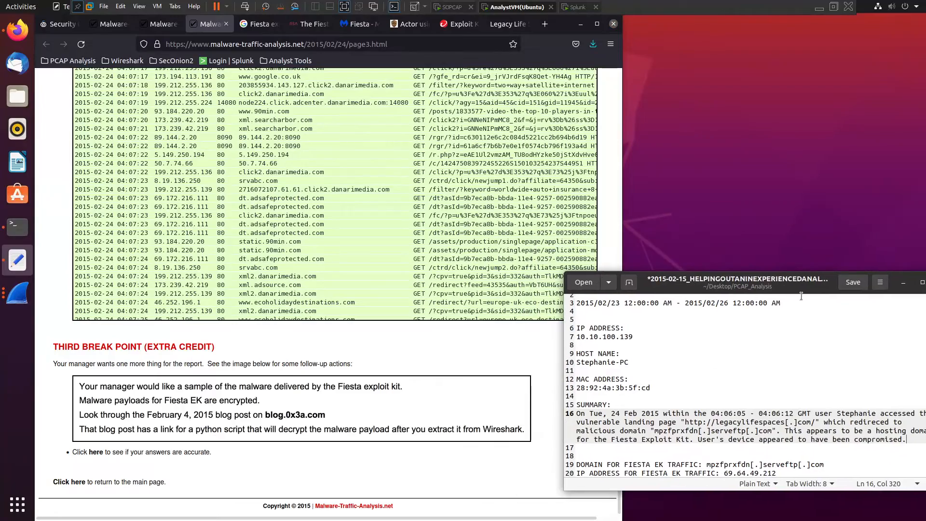
{"action": "left_click", "coordinate": [903, 285]}
{"action": "left_click_drag", "start_coordinate": [557, 26], "coordinate": [740, 62]}
{"action": "key", "text": "super+Right"}
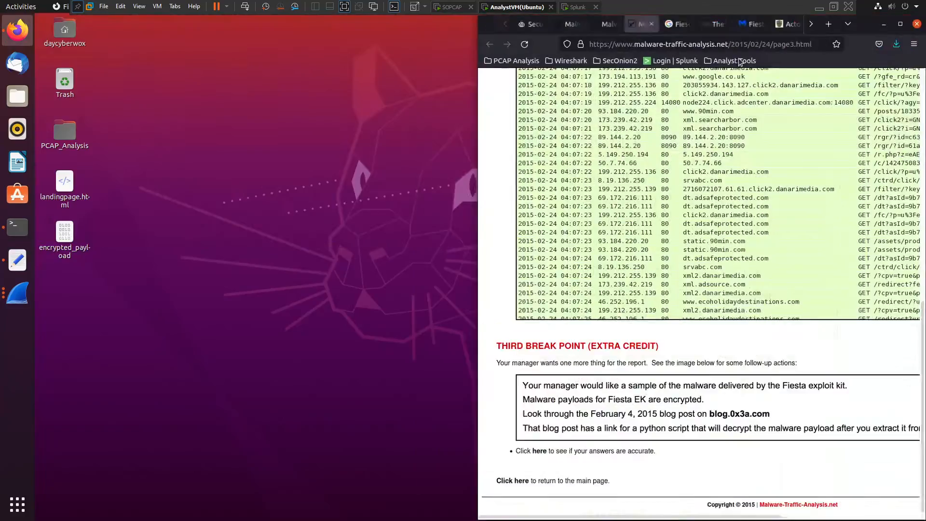
Step: Minimize the existing terminal and open a new terminal window beside the browser
{"action": "left_click_drag", "start_coordinate": [65, 231], "coordinate": [24, 235]}
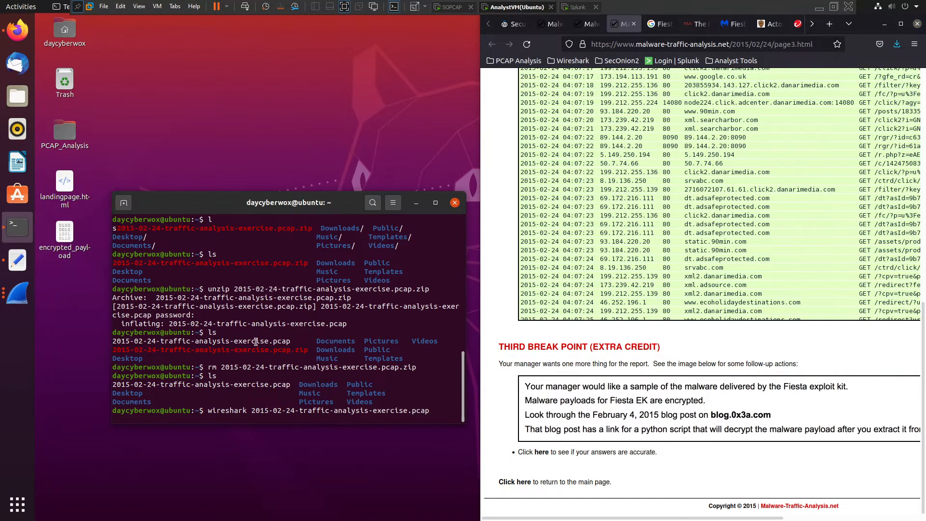
{"action": "left_click", "coordinate": [416, 203]}
{"action": "right_click", "coordinate": [32, 239]}
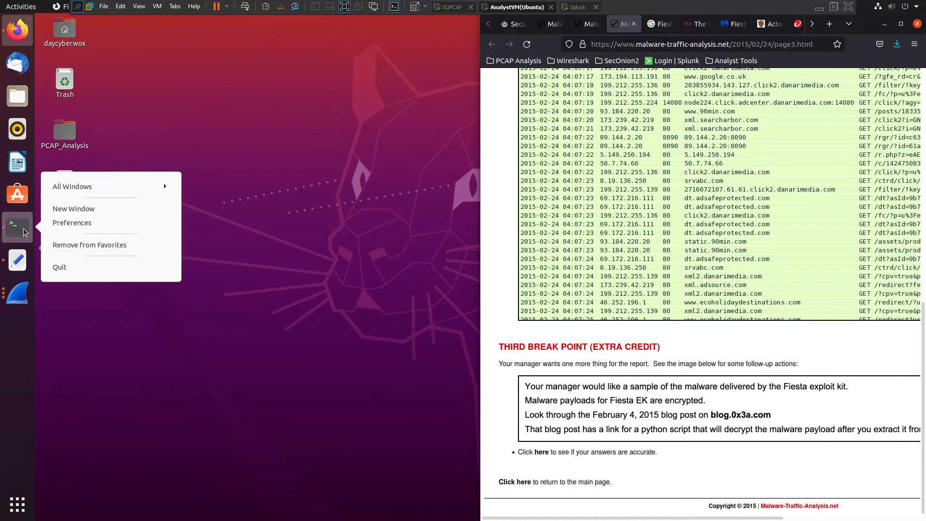
{"action": "left_click", "coordinate": [84, 217]}
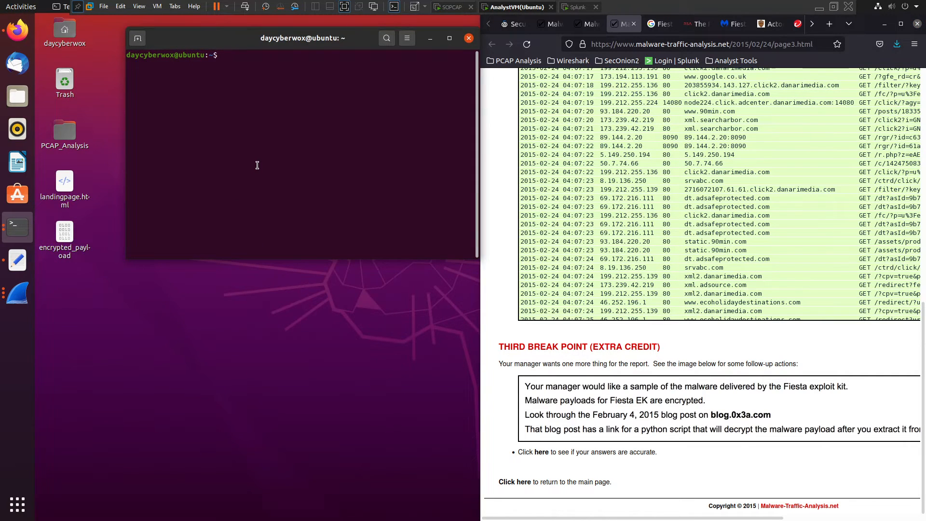
Step: Change the terminal's working directory to Desktop and list its files
{"action": "type", "text": "cd Desk"}
{"action": "key", "text": "Tab"}
{"action": "key", "text": "Return"}
{"action": "type", "text": "ls"}
{"action": "key", "text": "Return"}
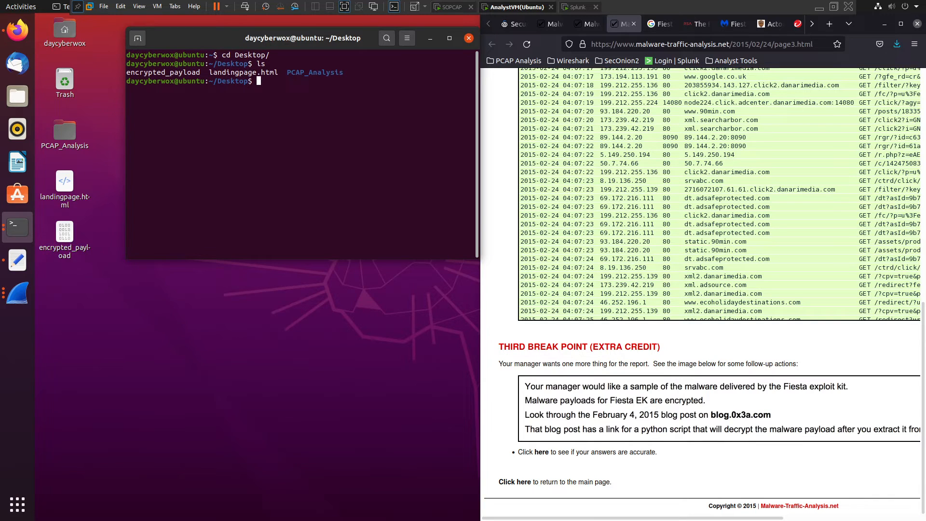
Step: Print the contents of encrypted_payload in the terminal, look through the output, and clear the screen
{"action": "type", "text": "cat la"}
{"action": "key", "text": "BackSpace"}
{"action": "key", "text": "BackSpace"}
{"action": "type", "text": "enc"}
{"action": "key", "text": "Tab"}
{"action": "key", "text": "Return"}
{"action": "right_click", "coordinate": [247, 168]}
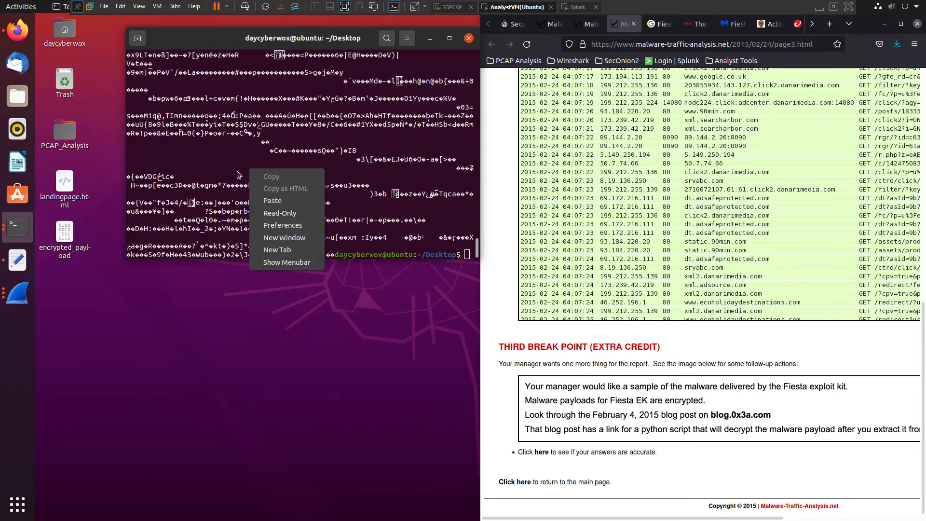
{"action": "left_click", "coordinate": [234, 172]}
{"action": "scroll", "coordinate": [227, 173], "scroll_direction": "up", "scroll_amount": 10}
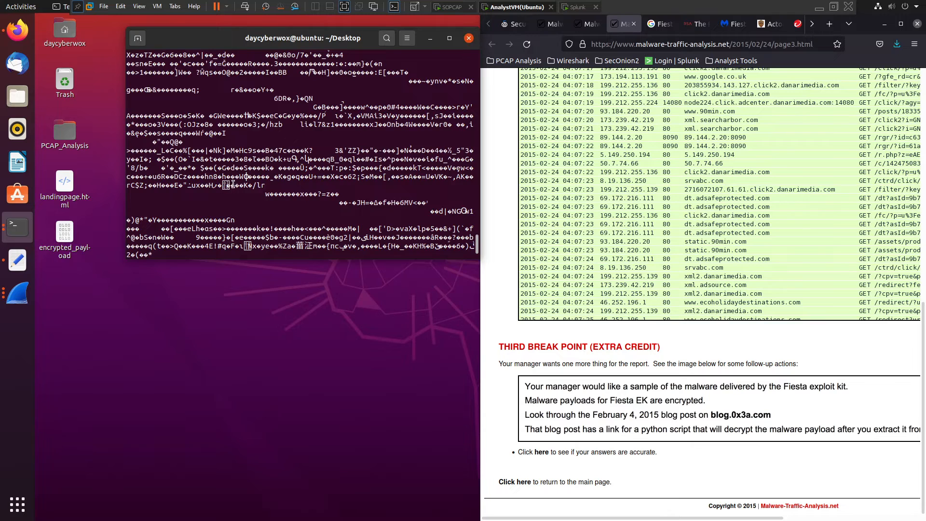
{"action": "scroll", "coordinate": [193, 175], "scroll_direction": "down", "scroll_amount": 10}
{"action": "type", "text": "clear"}
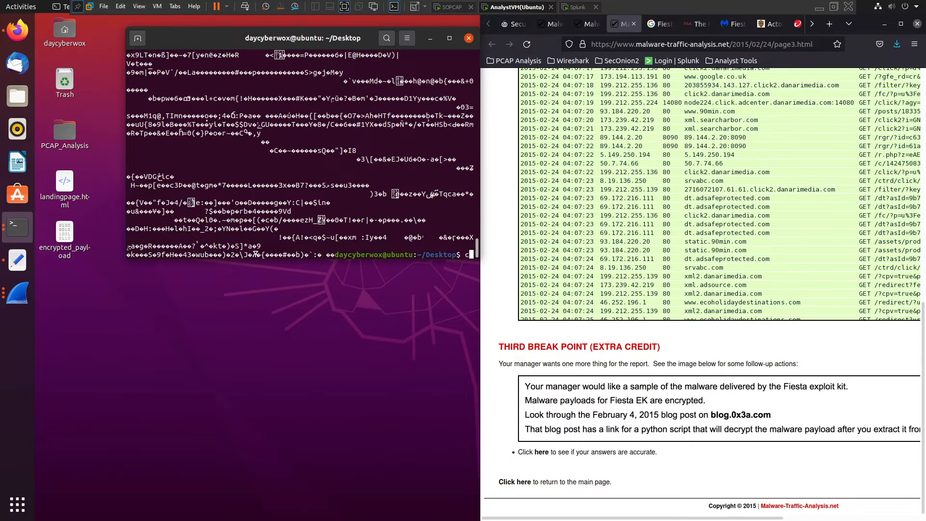
{"action": "key", "text": "Return"}
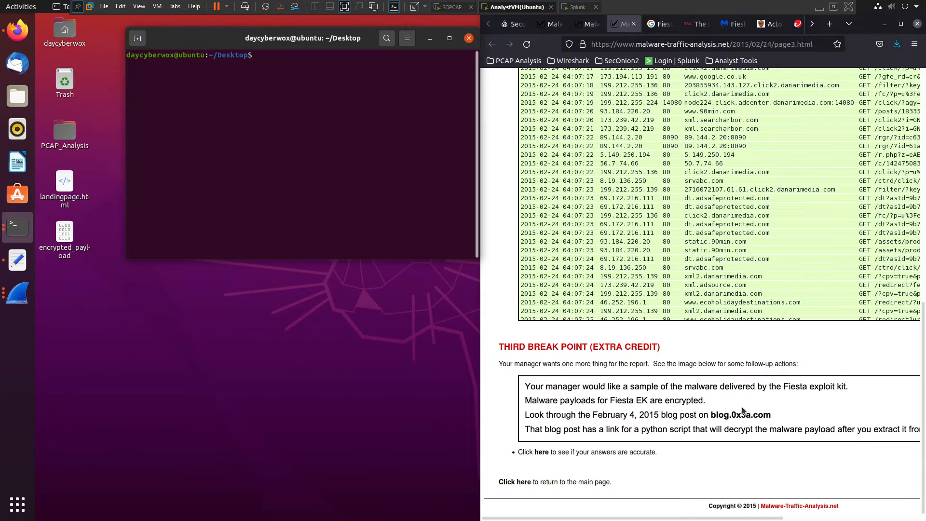
Step: Load blog.0x3a.com in a new browser tab, recheck the exercise instructions, and return to the blog
{"action": "right_click", "coordinate": [616, 25]}
{"action": "left_click", "coordinate": [636, 31]}
{"action": "type", "text": "blog.0x3a.com"}
{"action": "key", "text": "Return"}
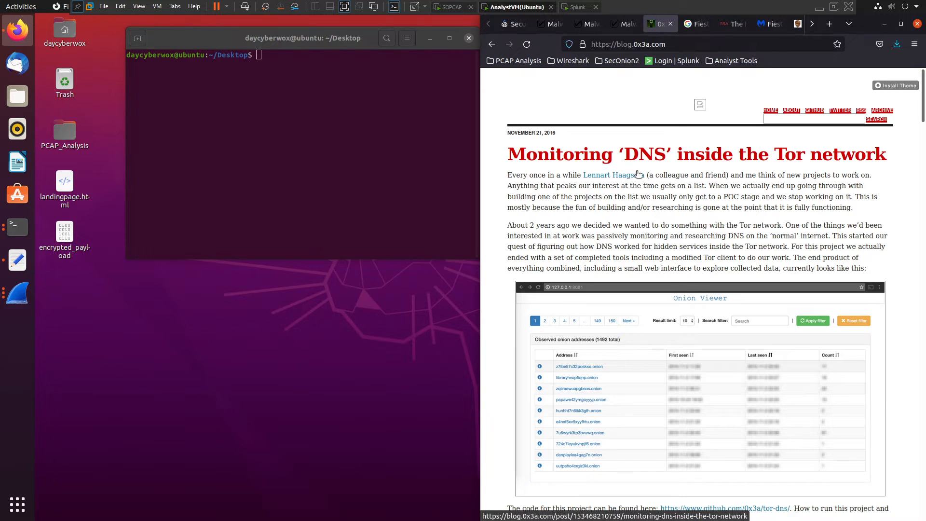
{"action": "left_click", "coordinate": [621, 25]}
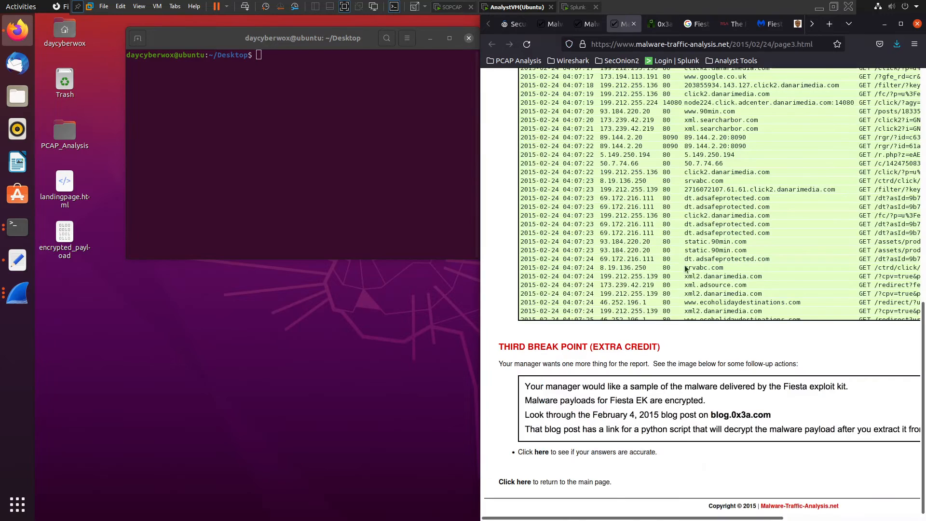
{"action": "left_click", "coordinate": [660, 23]}
Step: Look through the blog's first page for the February 4, 2015 post and continue to the second page
{"action": "scroll", "coordinate": [546, 157], "scroll_direction": "down", "scroll_amount": 20}
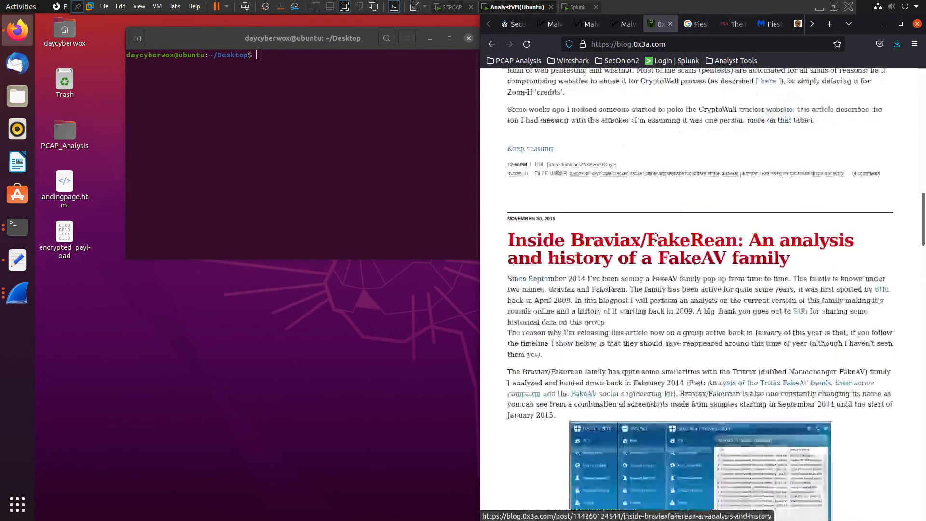
{"action": "scroll", "coordinate": [650, 263], "scroll_direction": "down", "scroll_amount": 5}
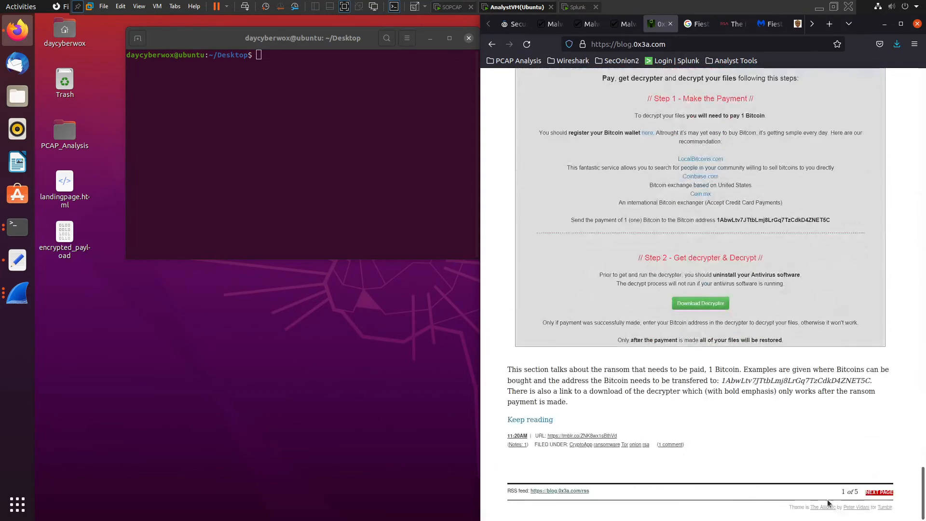
{"action": "scroll", "coordinate": [538, 254], "scroll_direction": "up", "scroll_amount": 15}
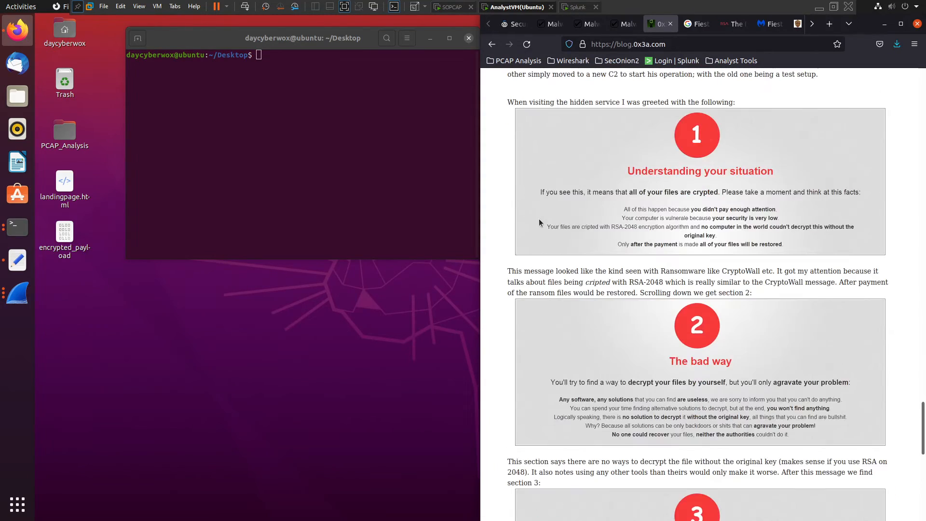
{"action": "scroll", "coordinate": [551, 200], "scroll_direction": "up", "scroll_amount": 5}
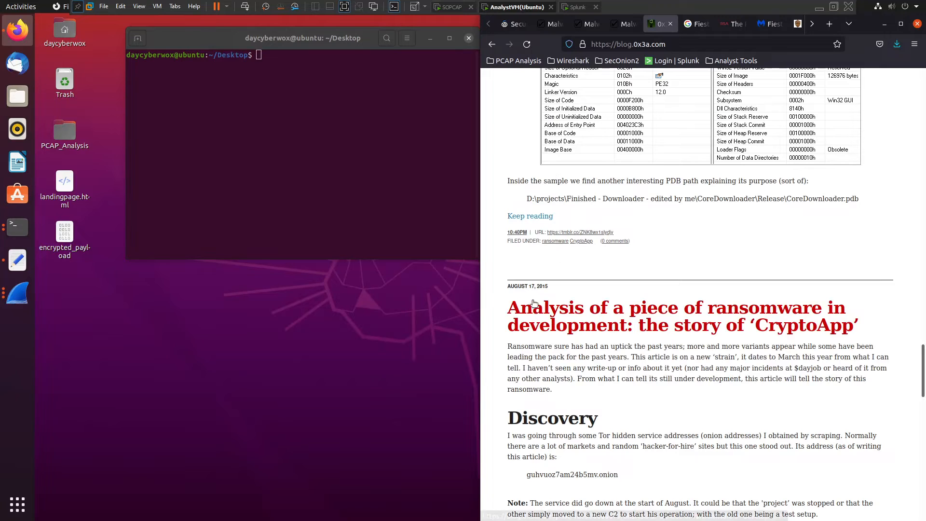
{"action": "scroll", "coordinate": [539, 293], "scroll_direction": "down", "scroll_amount": 20}
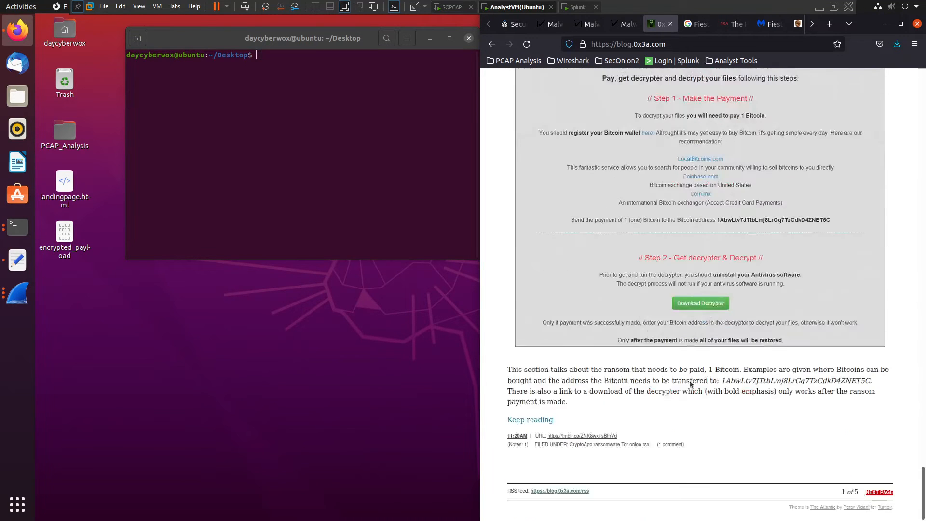
{"action": "left_click", "coordinate": [879, 492]}
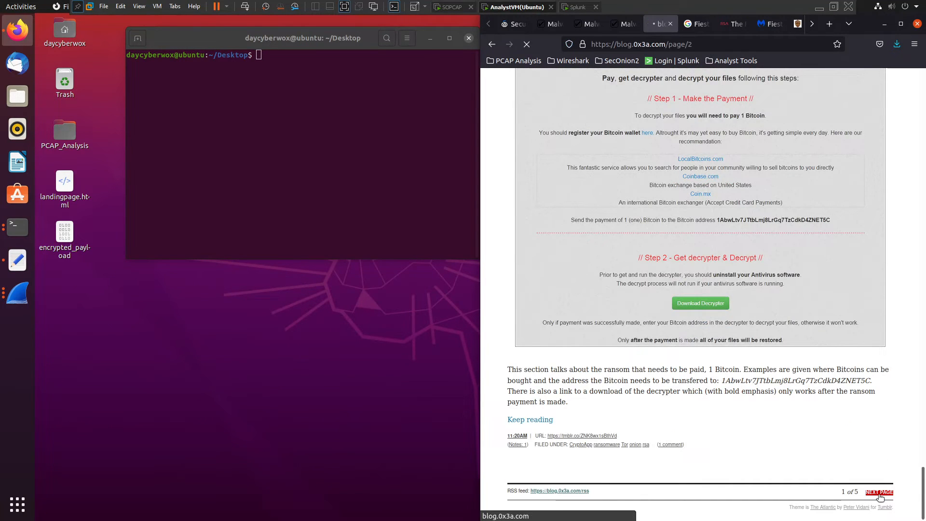
Step: Find the February 4, 2015 post on the Fiesta Exploit Kit and bring it up in a new tab
{"action": "scroll", "coordinate": [566, 407], "scroll_direction": "down", "scroll_amount": 15}
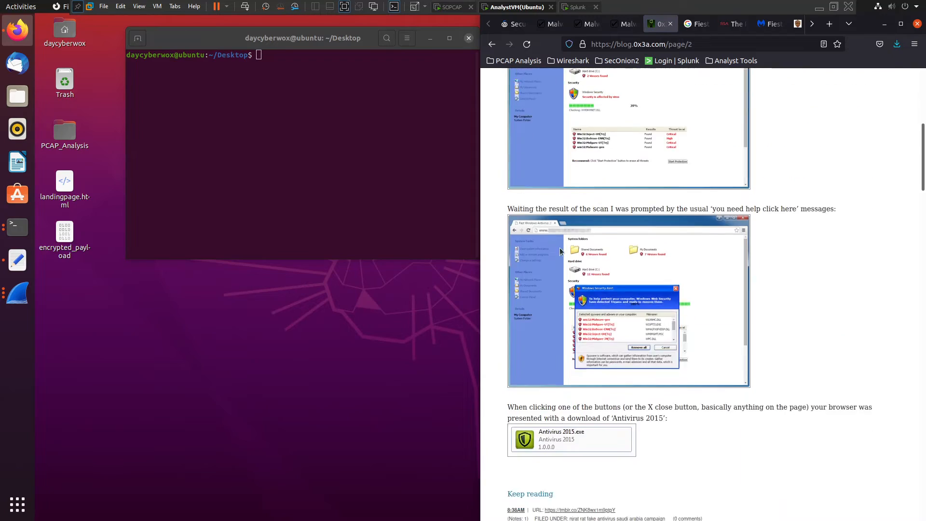
{"action": "scroll", "coordinate": [566, 408], "scroll_direction": "down", "scroll_amount": 15}
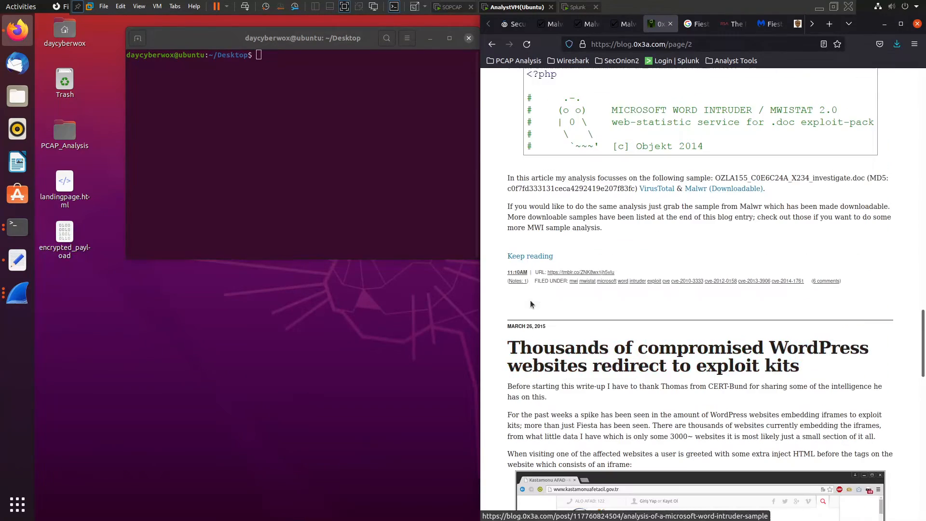
{"action": "scroll", "coordinate": [552, 343], "scroll_direction": "down", "scroll_amount": 15}
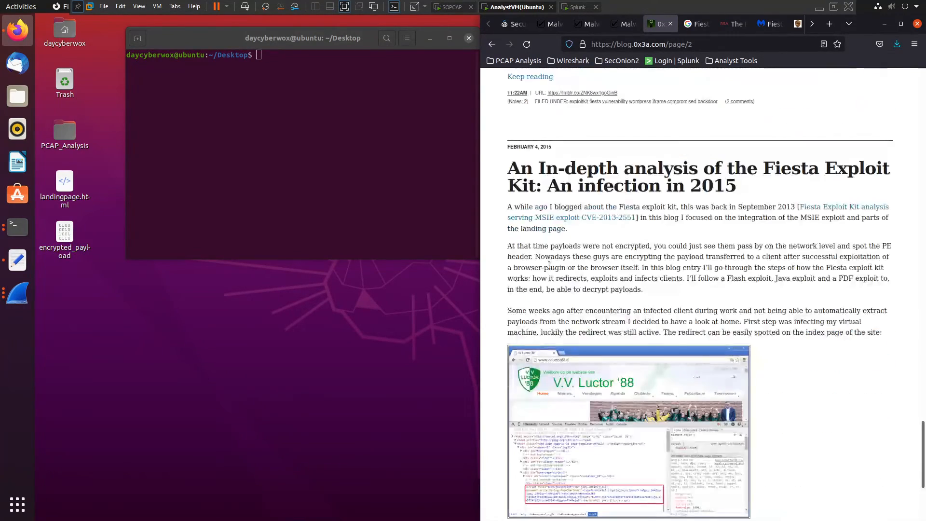
{"action": "middle_click", "coordinate": [542, 167]}
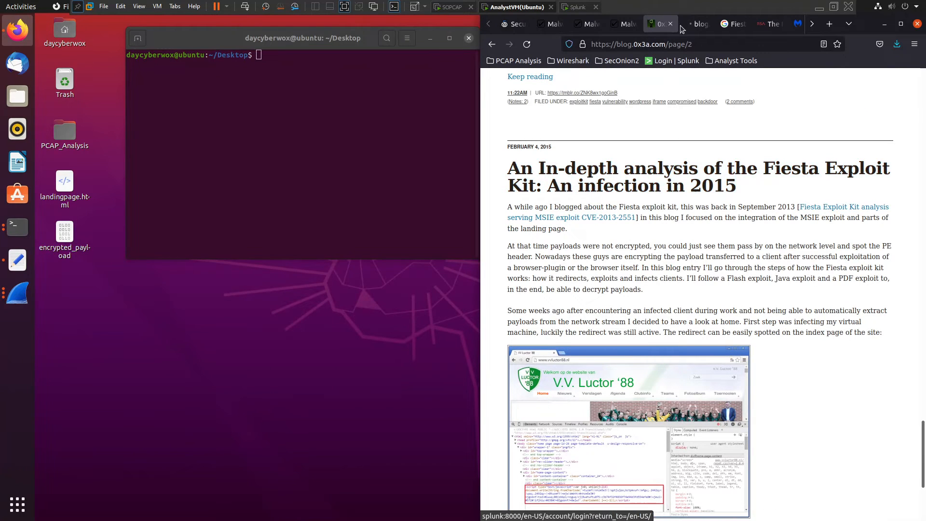
{"action": "left_click", "coordinate": [700, 24]}
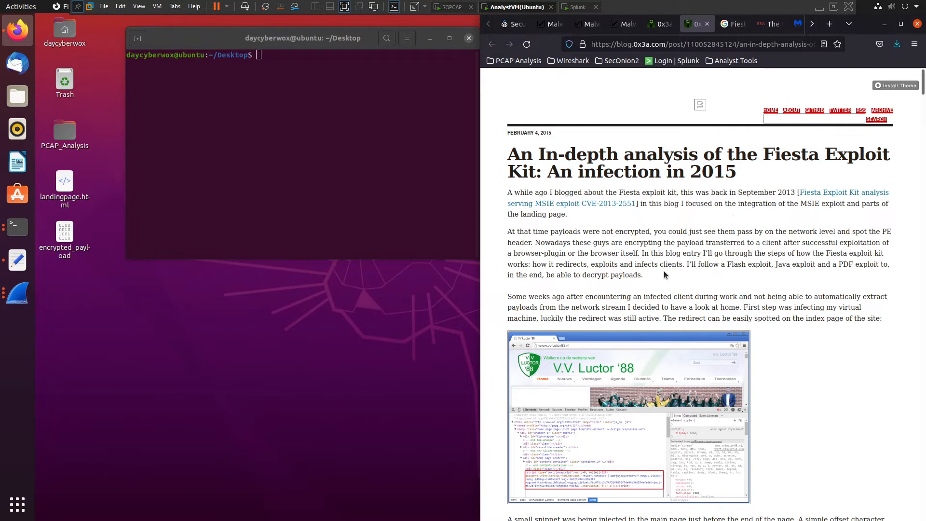
Step: Examine the post's opening sections on the infection and the deobfuscation of the Fiesta landing page
{"action": "scroll", "coordinate": [663, 270], "scroll_direction": "down", "scroll_amount": 5}
{"action": "scroll", "coordinate": [784, 256], "scroll_direction": "down", "scroll_amount": 3}
{"action": "scroll", "coordinate": [750, 259], "scroll_direction": "down", "scroll_amount": 6}
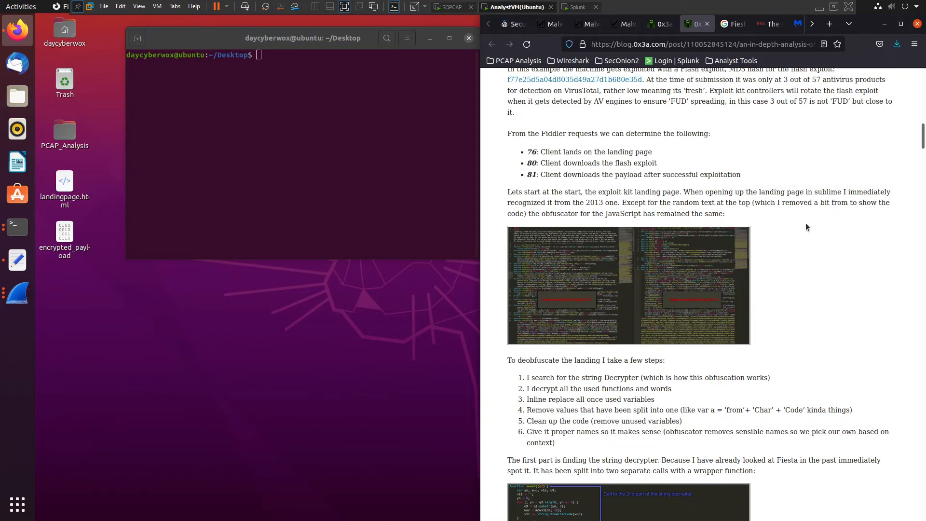
{"action": "scroll", "coordinate": [781, 229], "scroll_direction": "down", "scroll_amount": 15}
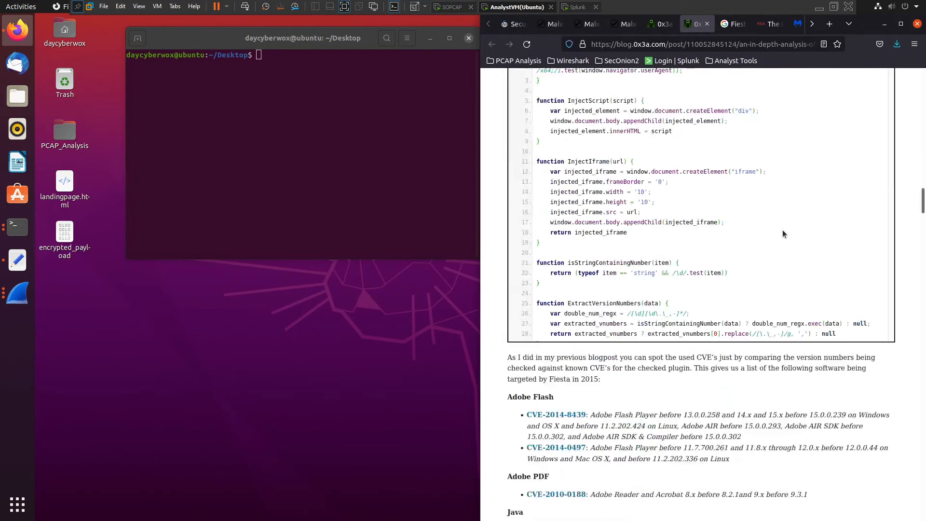
{"action": "scroll", "coordinate": [783, 230], "scroll_direction": "up", "scroll_amount": 6}
{"action": "scroll", "coordinate": [766, 262], "scroll_direction": "down", "scroll_amount": 7}
{"action": "scroll", "coordinate": [763, 259], "scroll_direction": "down", "scroll_amount": 3}
{"action": "scroll", "coordinate": [762, 253], "scroll_direction": "up", "scroll_amount": 10}
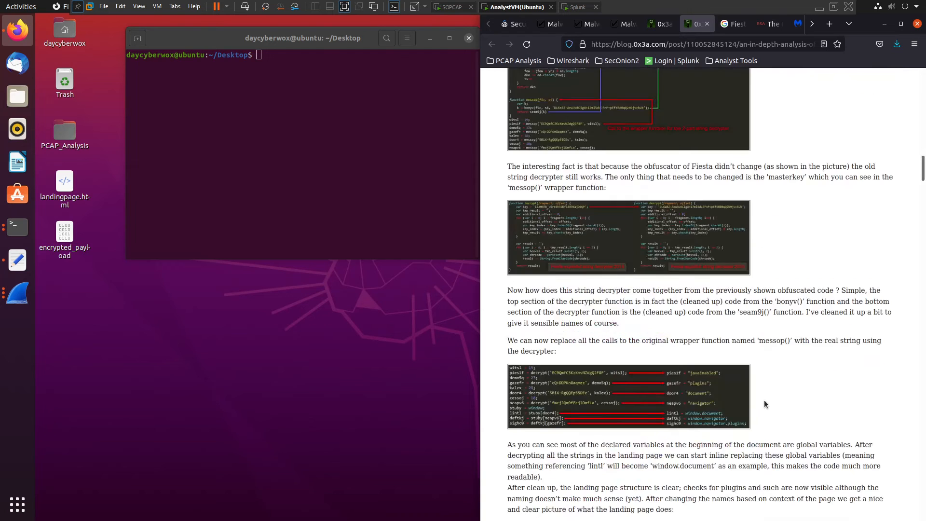
{"action": "scroll", "coordinate": [765, 404], "scroll_direction": "down", "scroll_amount": 5}
{"action": "left_click_drag", "start_coordinate": [719, 382], "coordinate": [627, 331]}
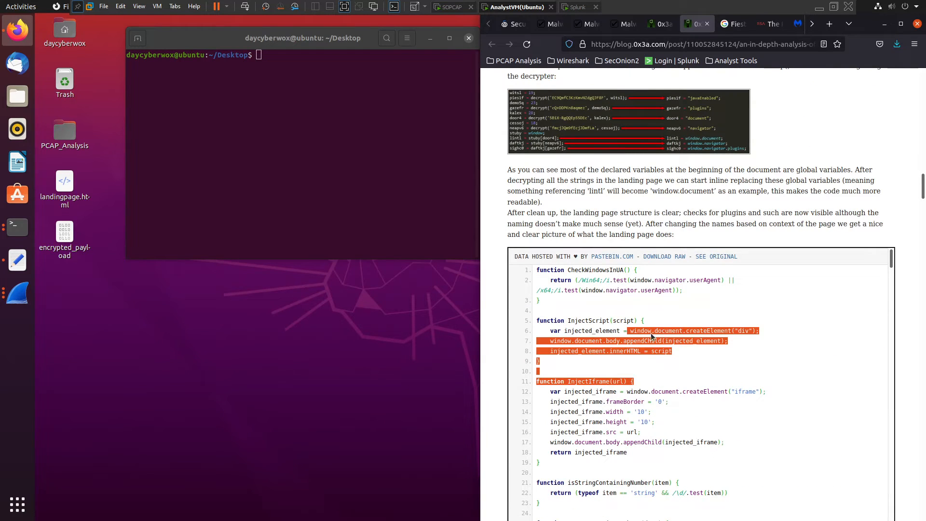
{"action": "left_click", "coordinate": [600, 309]}
{"action": "scroll", "coordinate": [557, 285], "scroll_direction": "up", "scroll_amount": 3}
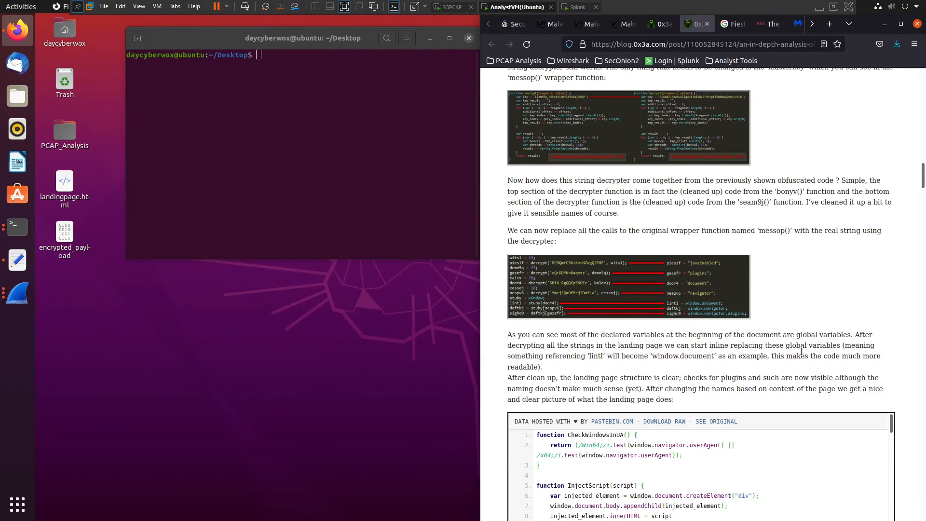
Step: Review the embedded deobfuscated landing page code and the list of targeted software and CVEs
{"action": "scroll", "coordinate": [656, 365], "scroll_direction": "down", "scroll_amount": 14}
{"action": "scroll", "coordinate": [631, 351], "scroll_direction": "down", "scroll_amount": 10}
{"action": "scroll", "coordinate": [631, 355], "scroll_direction": "down", "scroll_amount": 18}
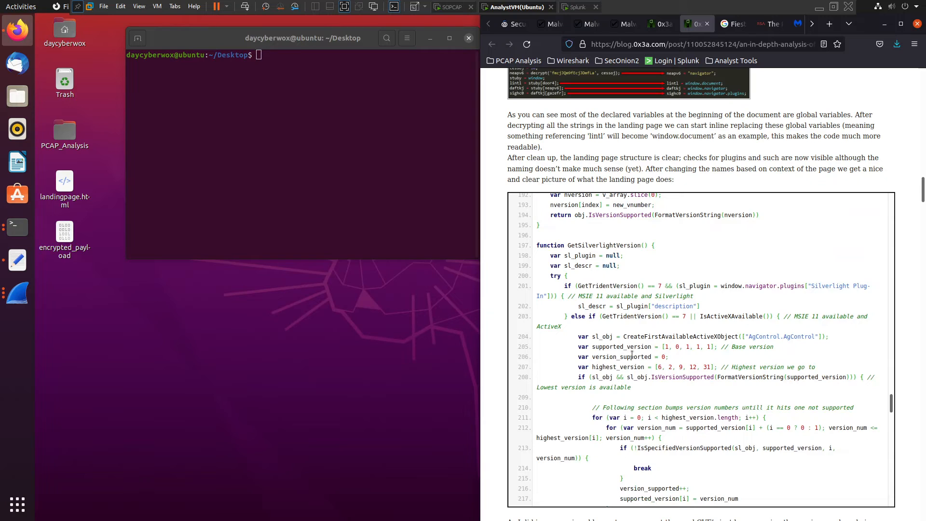
{"action": "scroll", "coordinate": [632, 355], "scroll_direction": "down", "scroll_amount": 5}
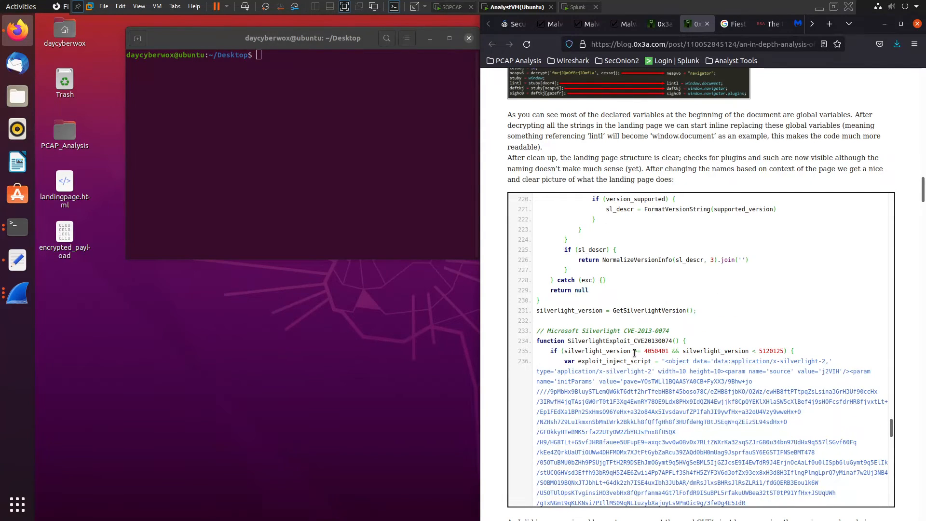
{"action": "scroll", "coordinate": [635, 353], "scroll_direction": "down", "scroll_amount": 8}
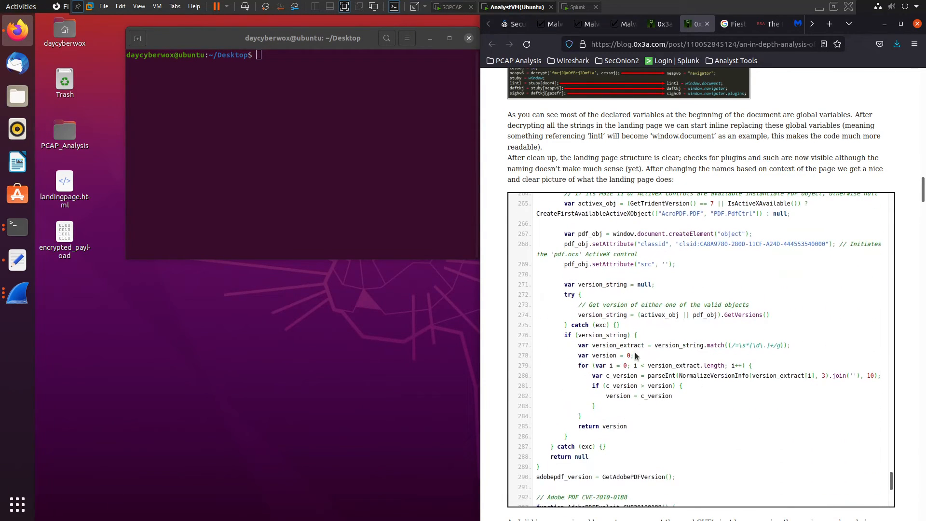
{"action": "scroll", "coordinate": [635, 356], "scroll_direction": "down", "scroll_amount": 4}
{"action": "scroll", "coordinate": [635, 353], "scroll_direction": "down", "scroll_amount": 8}
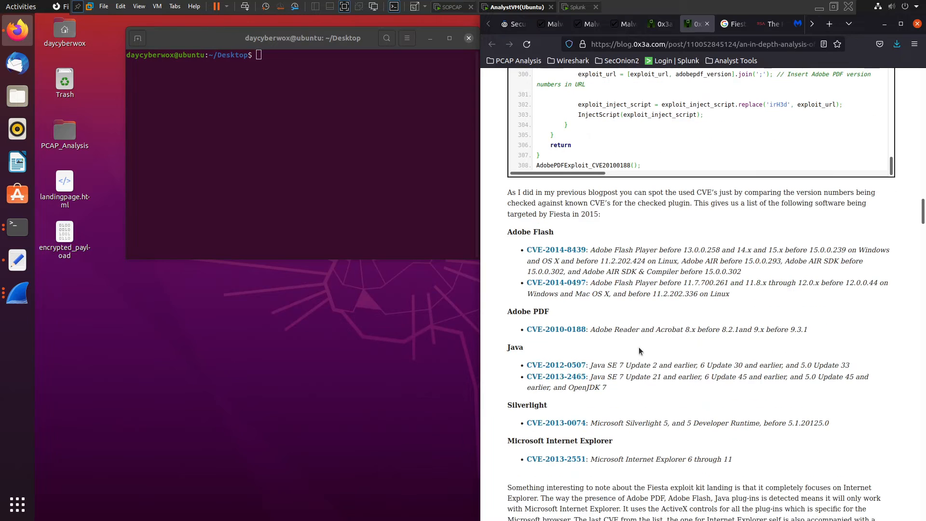
{"action": "scroll", "coordinate": [639, 346], "scroll_direction": "up", "scroll_amount": 9}
{"action": "scroll", "coordinate": [825, 187], "scroll_direction": "up", "scroll_amount": 10}
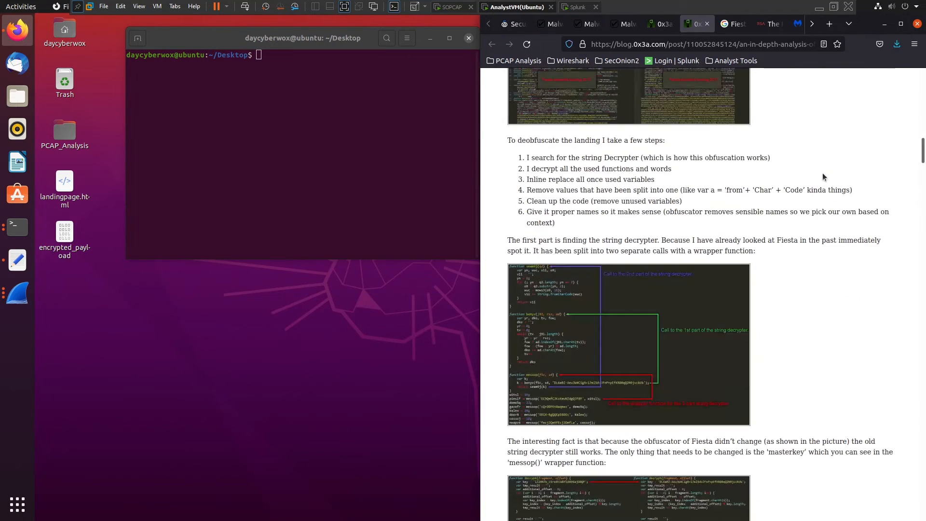
Step: Search the post for "python" and look over the payload decryption passages around the first match
{"action": "key", "text": "ctrl+f"}
{"action": "type", "text": "t"}
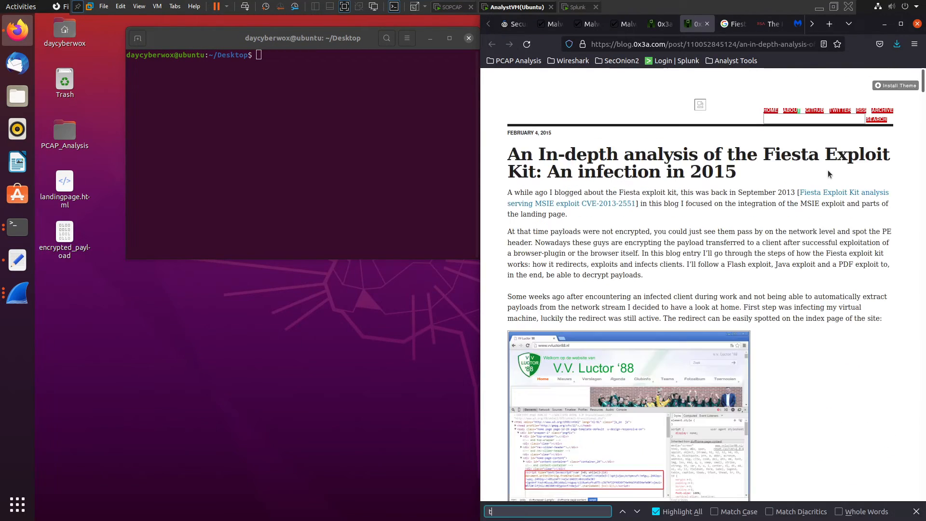
{"action": "key", "text": "BackSpace"}
{"action": "type", "text": "python"}
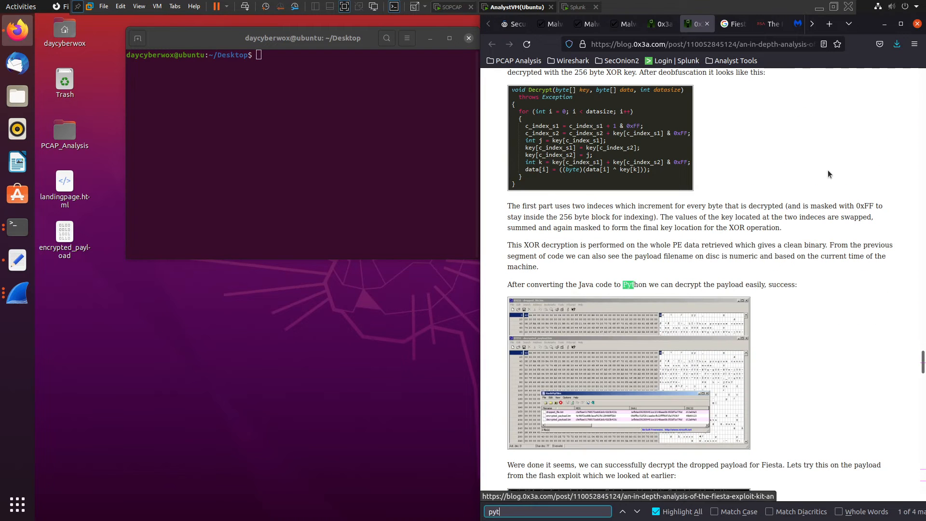
{"action": "scroll", "coordinate": [635, 286], "scroll_direction": "up", "scroll_amount": 3}
{"action": "scroll", "coordinate": [651, 262], "scroll_direction": "down", "scroll_amount": 3}
{"action": "scroll", "coordinate": [651, 187], "scroll_direction": "down", "scroll_amount": 6}
{"action": "scroll", "coordinate": [646, 217], "scroll_direction": "down", "scroll_amount": 3}
{"action": "scroll", "coordinate": [638, 231], "scroll_direction": "up", "scroll_amount": 4}
{"action": "scroll", "coordinate": [652, 282], "scroll_direction": "down", "scroll_amount": 6}
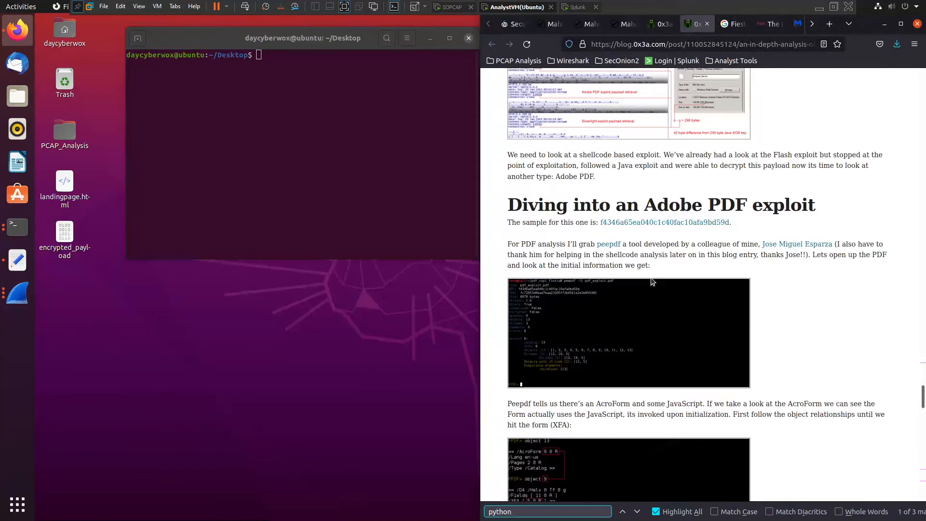
Step: Go to the next "python" match and open the linked fiesta-payload-decrypter.py script on GitHub
{"action": "scroll", "coordinate": [704, 237], "scroll_direction": "down", "scroll_amount": 7}
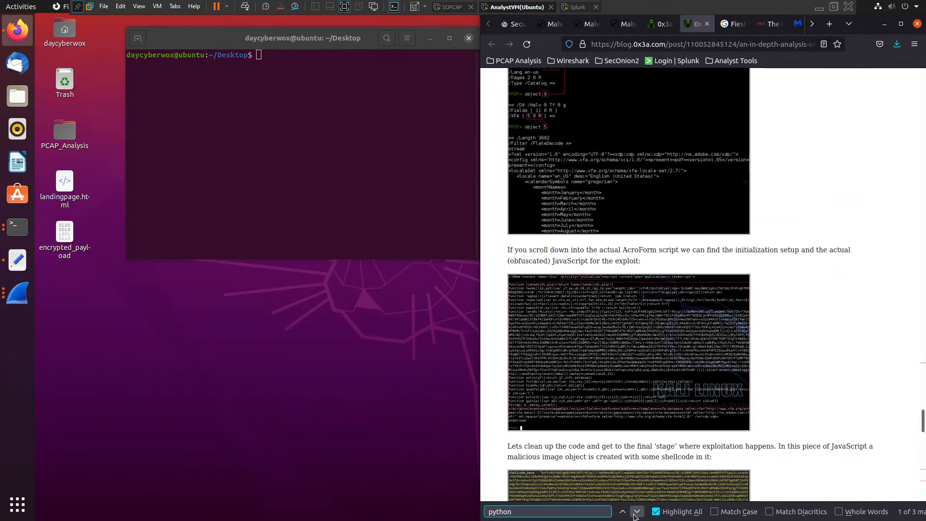
{"action": "left_click", "coordinate": [637, 512]}
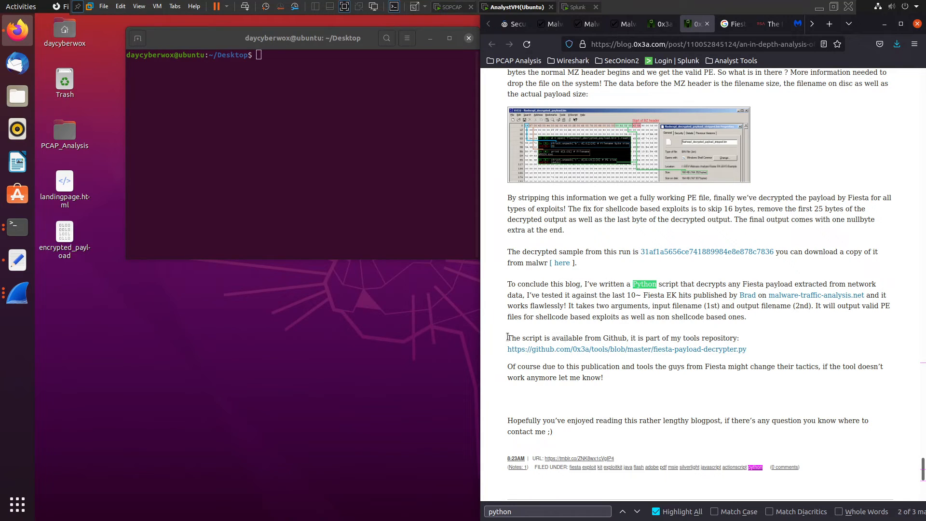
{"action": "left_click", "coordinate": [621, 349]}
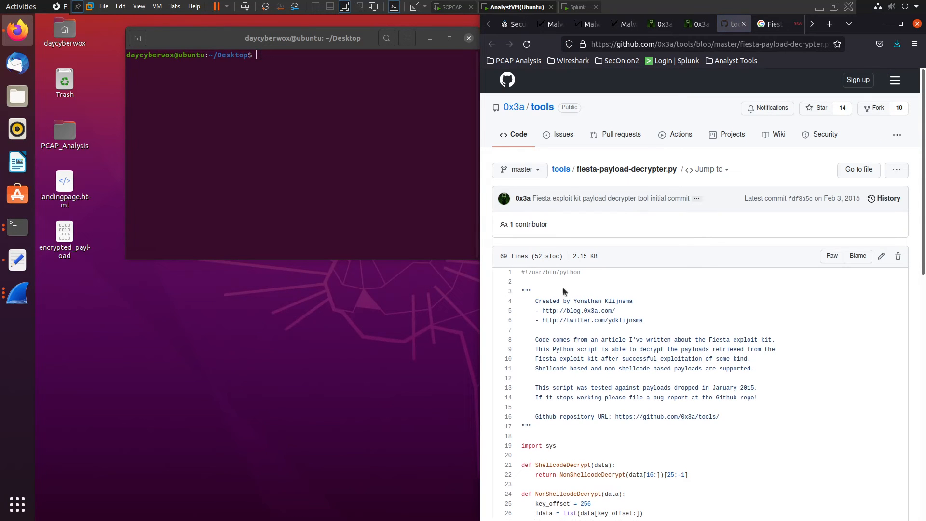
Step: Copy the full source code of fiesta-payload-decrypter.py from its GitHub page
{"action": "left_click_drag", "start_coordinate": [520, 274], "coordinate": [648, 432]}
{"action": "scroll", "coordinate": [659, 424], "scroll_direction": "down", "scroll_amount": 6}
{"action": "scroll", "coordinate": [652, 432], "scroll_direction": "down", "scroll_amount": 3}
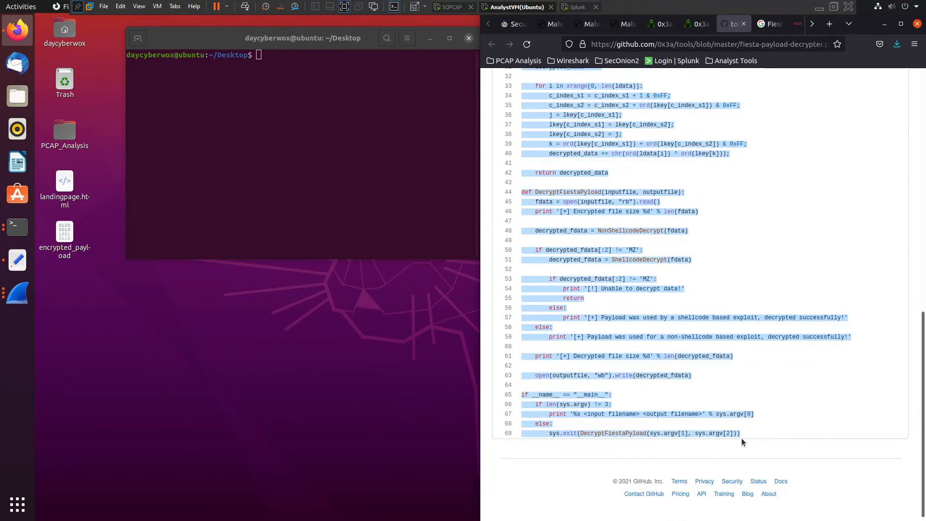
{"action": "scroll", "coordinate": [711, 364], "scroll_direction": "up", "scroll_amount": 10}
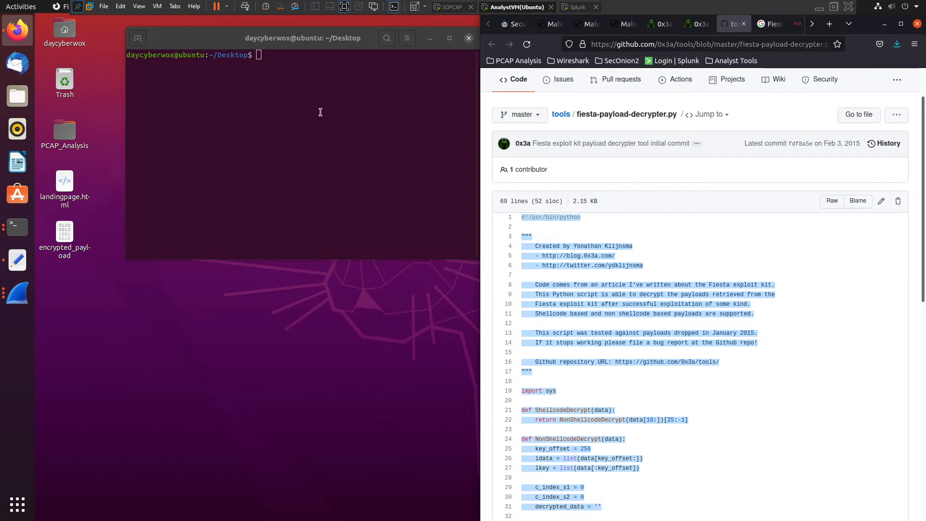
Step: Create a new file named decryptor.py on the Desktop with nano in the terminal
{"action": "left_click", "coordinate": [328, 77]}
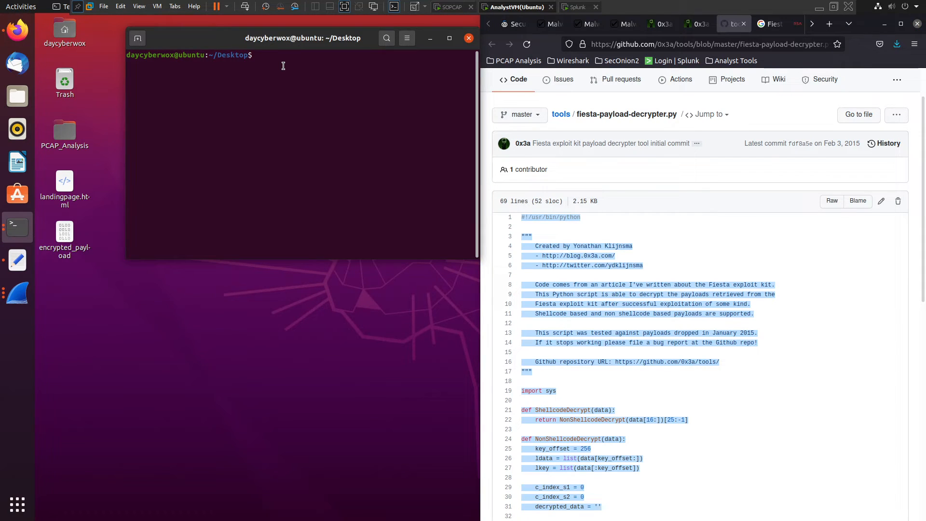
{"action": "type", "text": "nano payload"}
{"action": "key", "text": "BackSpace"}
{"action": "key", "text": "BackSpace"}
{"action": "key", "text": "BackSpace"}
{"action": "key", "text": "BackSpace"}
{"action": "key", "text": "BackSpace"}
{"action": "key", "text": "BackSpace"}
{"action": "key", "text": "BackSpace"}
{"action": "type", "text": "decryptor.py"}
{"action": "key", "text": "Return"}
Step: Paste the copied script into decryptor.py, check it from start to end, and save the file
{"action": "right_click", "coordinate": [283, 67]}
{"action": "left_click", "coordinate": [162, 116]}
{"action": "right_click", "coordinate": [142, 74]}
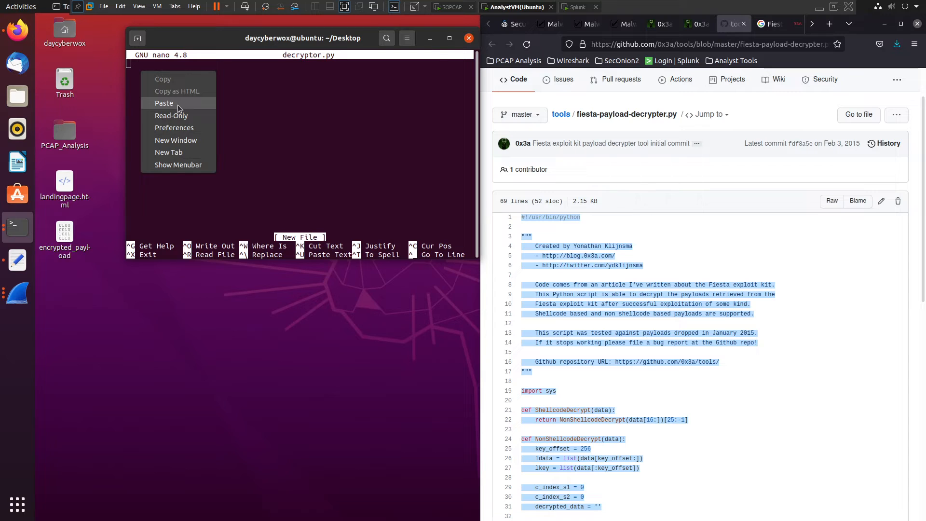
{"action": "left_click", "coordinate": [178, 107]}
{"action": "scroll", "coordinate": [334, 185], "scroll_direction": "up", "scroll_amount": 15}
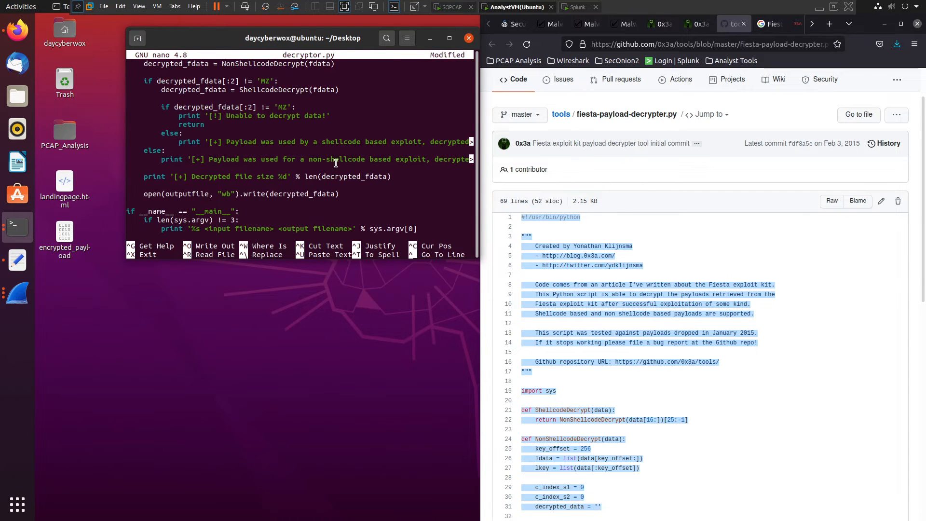
{"action": "scroll", "coordinate": [360, 118], "scroll_direction": "up", "scroll_amount": 5}
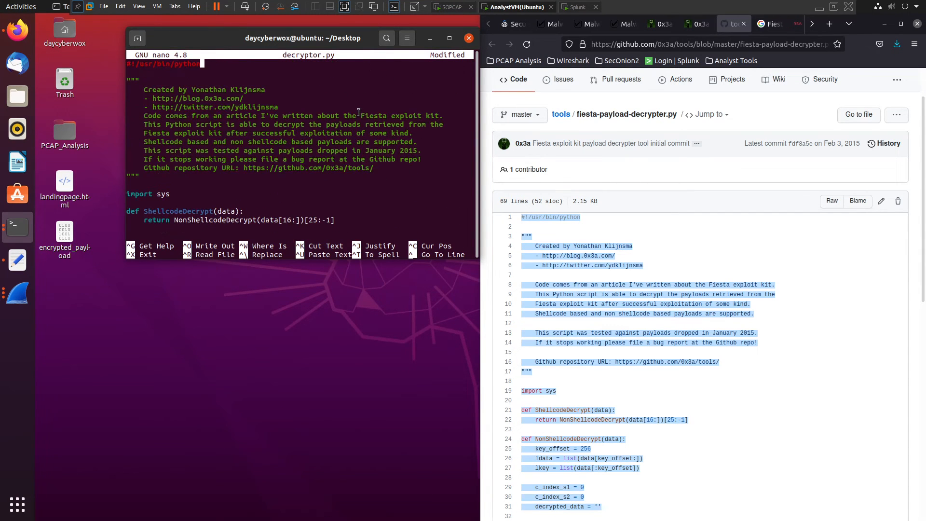
{"action": "scroll", "coordinate": [189, 129], "scroll_direction": "down", "scroll_amount": 20}
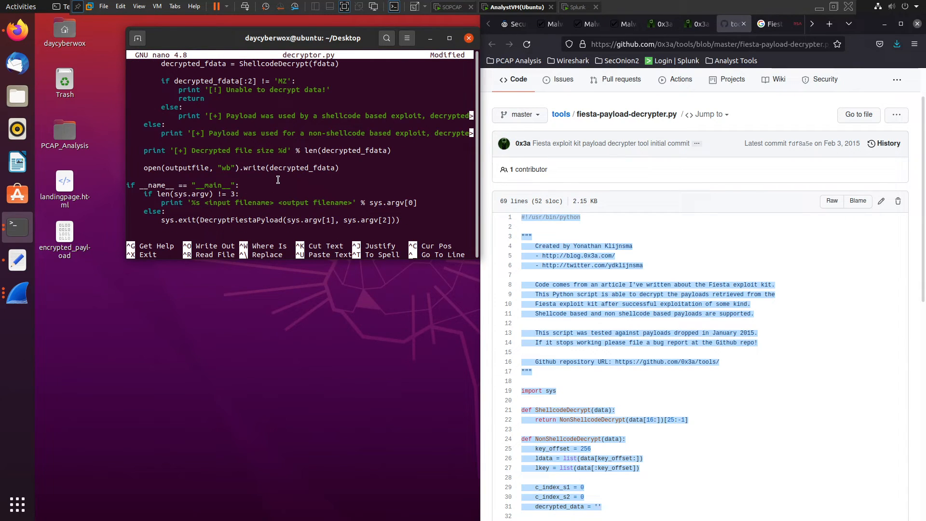
{"action": "key", "text": "ctrl+x"}
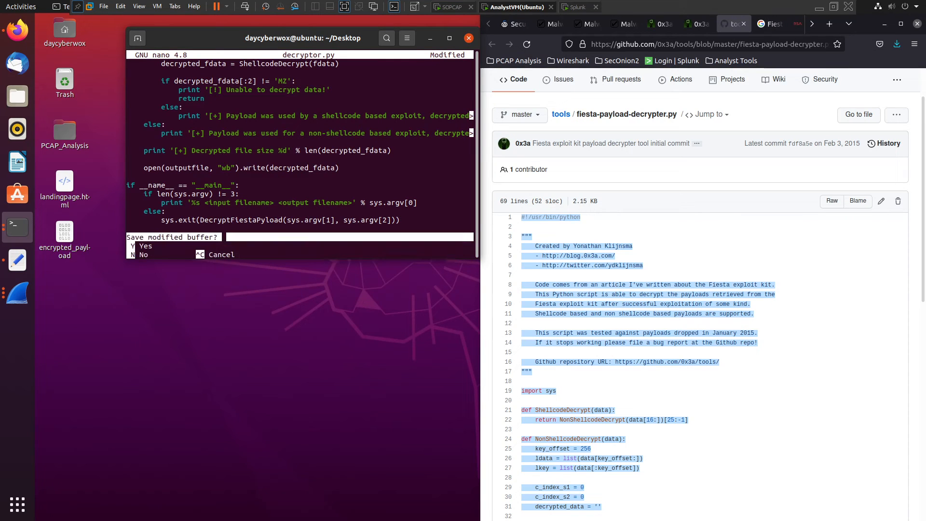
{"action": "key", "text": "y"}
{"action": "key", "text": "Return"}
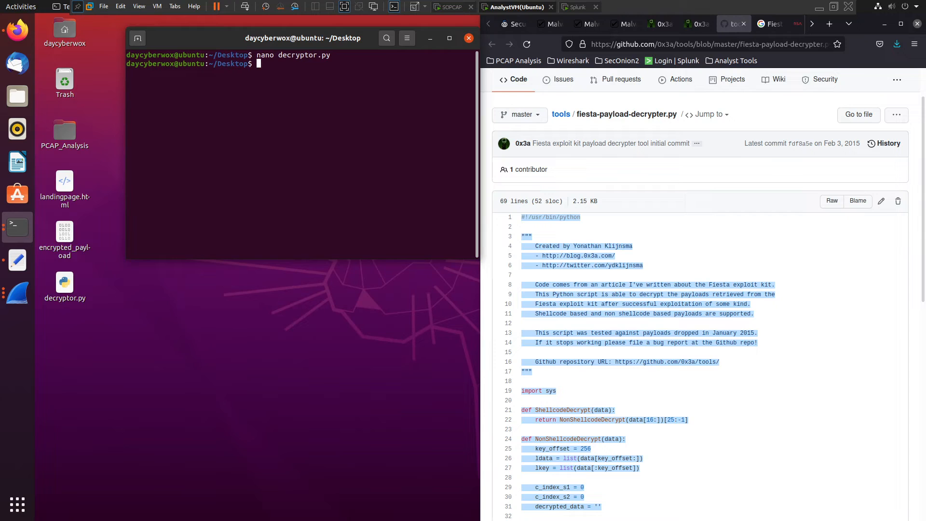
Step: Try to run decryptor.py by its bare name with encrypted_payload as input and decrypted as output
{"action": "type", "text": "dec"}
{"action": "key", "text": "Tab"}
{"action": "key", "text": "BackSpace"}
{"action": "key", "text": "BackSpace"}
{"action": "key", "text": "BackSpace"}
{"action": "key", "text": "BackSpace"}
{"action": "key", "text": "BackSpace"}
{"action": "key", "text": "BackSpace"}
{"action": "type", "text": "cryptor.py"}
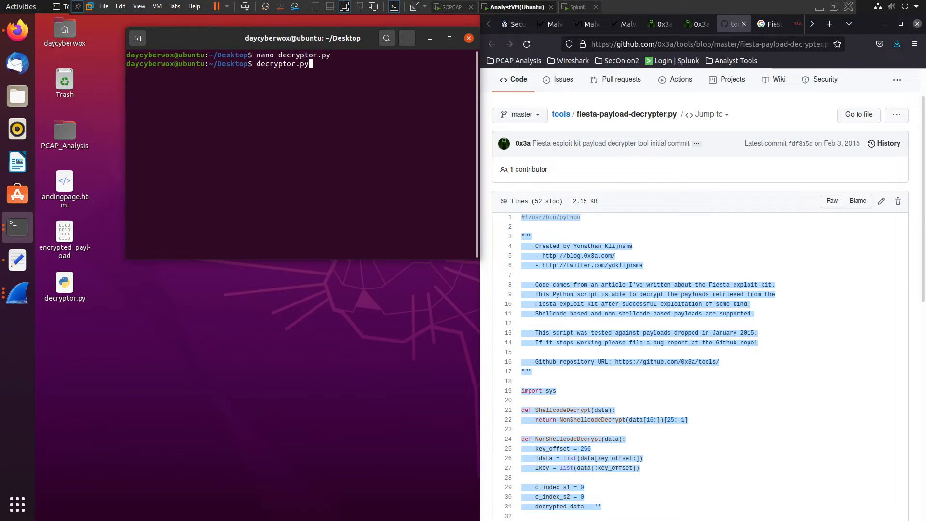
{"action": "type", "text": " enc"}
{"action": "key", "text": "Tab"}
{"action": "type", "text": "dec"}
{"action": "type", "text": "rypted"}
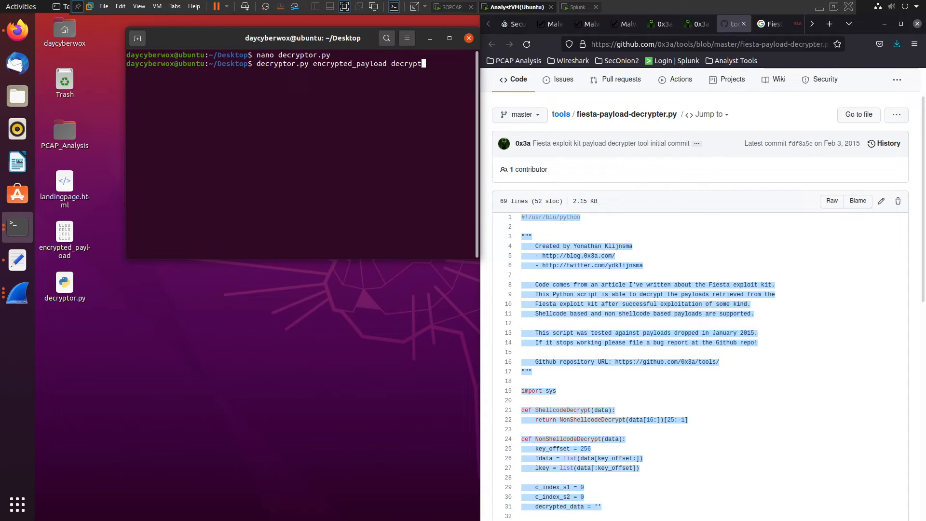
{"action": "key", "text": "Return"}
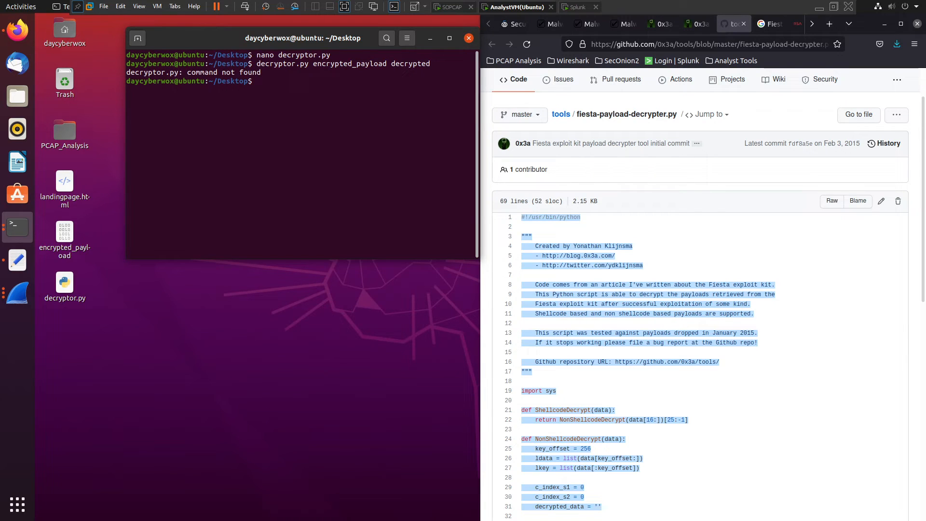
Step: List the Desktop files and give decryptor.py full permissions with chmod 777
{"action": "type", "text": "ls"}
{"action": "key", "text": "Return"}
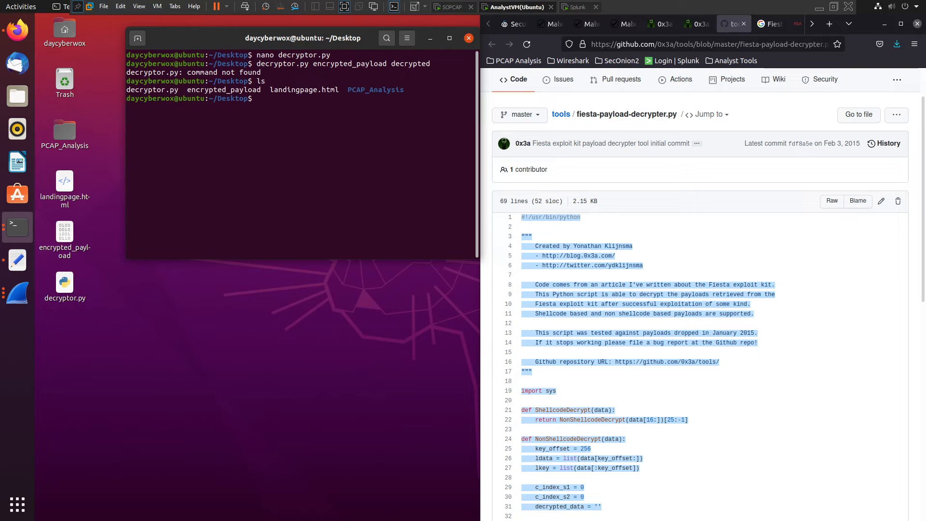
{"action": "type", "text": "chm"}
{"action": "key", "text": "BackSpace"}
{"action": "key", "text": "BackSpace"}
{"action": "key", "text": "BackSpace"}
{"action": "type", "text": "chmod 777 dec"}
{"action": "key", "text": "Tab"}
{"action": "key", "text": "Return"}
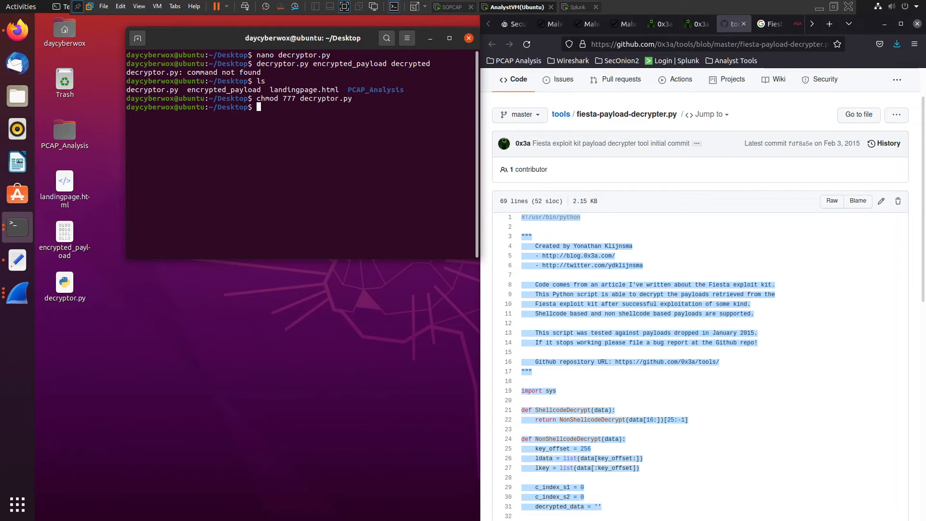
Step: Try the earlier command "decryptor.py encrypted_payload decrypted" again
{"action": "key", "text": "Up"}
{"action": "key", "text": "Up"}
{"action": "key", "text": "Up"}
{"action": "key", "text": "Up"}
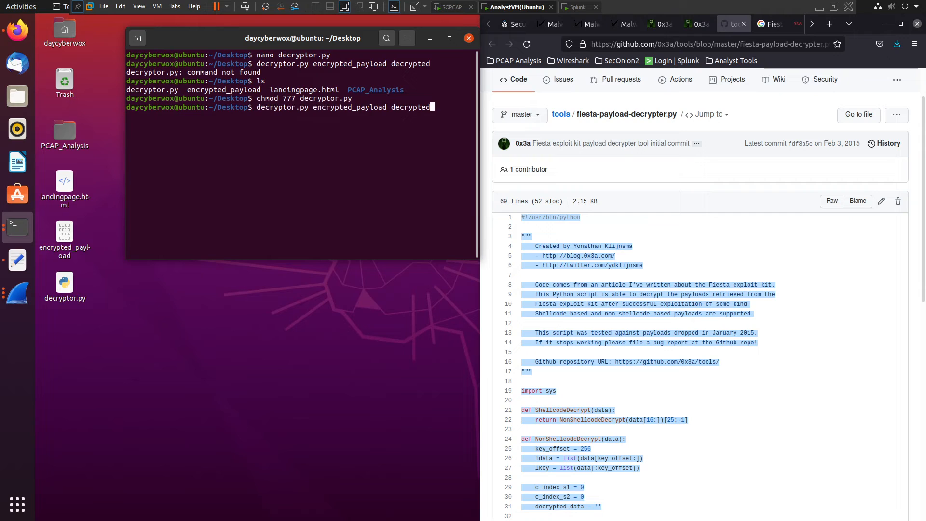
{"action": "key", "text": "Return"}
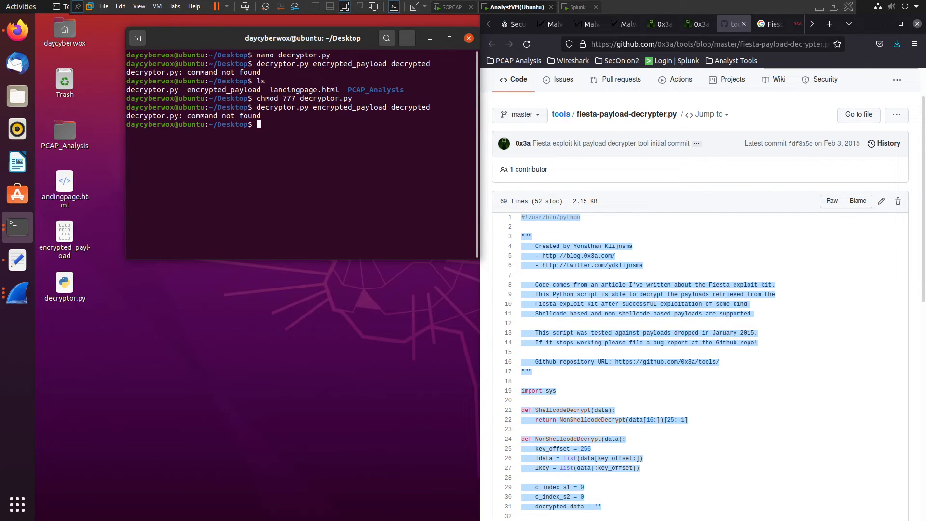
Step: Decrypt the payload by running "./decryptor.py encrypted_payload decrypted" from the Desktop
{"action": "key", "text": "Up"}
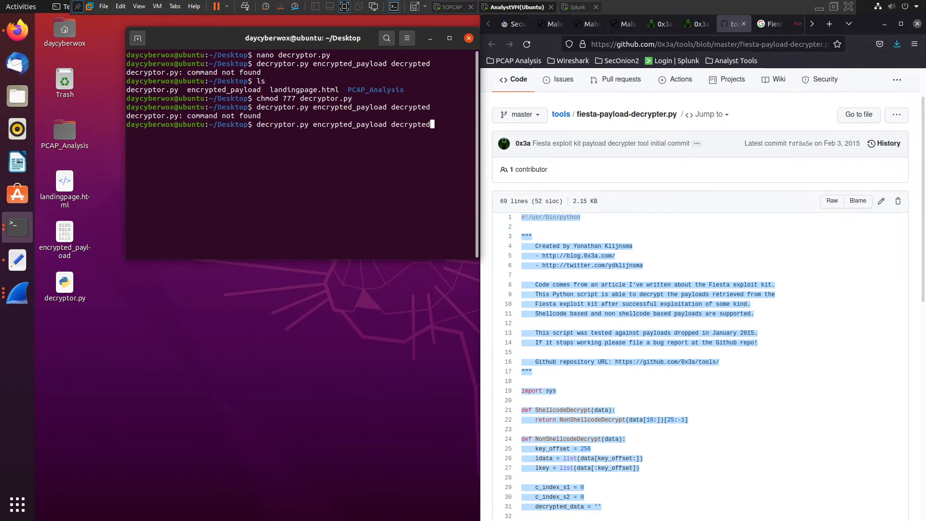
{"action": "key", "text": "Left"}
{"action": "key", "text": "Left"}
{"action": "key", "text": "Left"}
{"action": "key", "text": "Left"}
{"action": "key", "text": "Left"}
{"action": "key", "text": "Left"}
{"action": "key", "text": "Left"}
{"action": "key", "text": "Left"}
{"action": "key", "text": "Left"}
{"action": "key", "text": "Left"}
{"action": "key", "text": "Left"}
{"action": "key", "text": "Left"}
{"action": "key", "text": "Left"}
{"action": "key", "text": "Left"}
{"action": "key", "text": "Left"}
{"action": "key", "text": "Left"}
{"action": "key", "text": "Left"}
{"action": "key", "text": "Left"}
{"action": "key", "text": "Left"}
{"action": "key", "text": "Left"}
{"action": "type", "text": "./"}
{"action": "key", "text": "Return"}
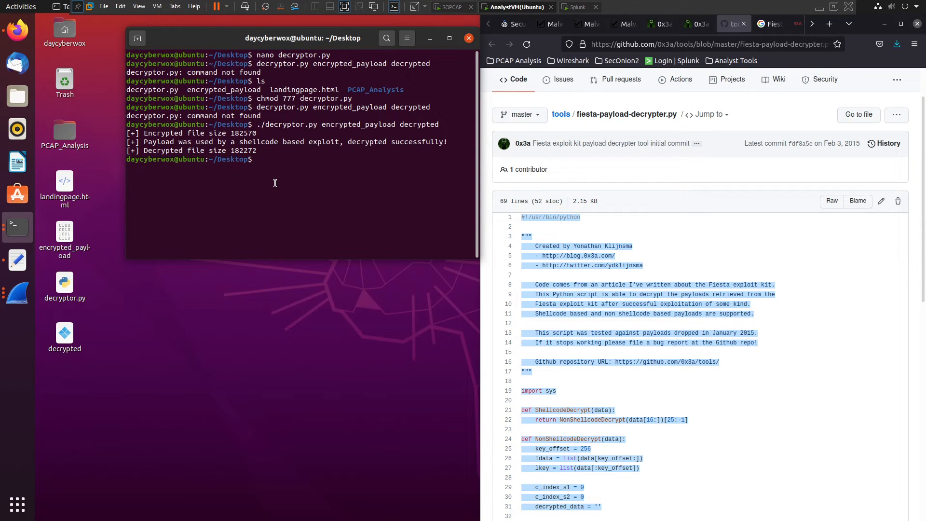
Step: Print the contents of the decrypted file with cat, look over the output, and list the Desktop files
{"action": "type", "text": "cat decrypt"}
{"action": "key", "text": "Return"}
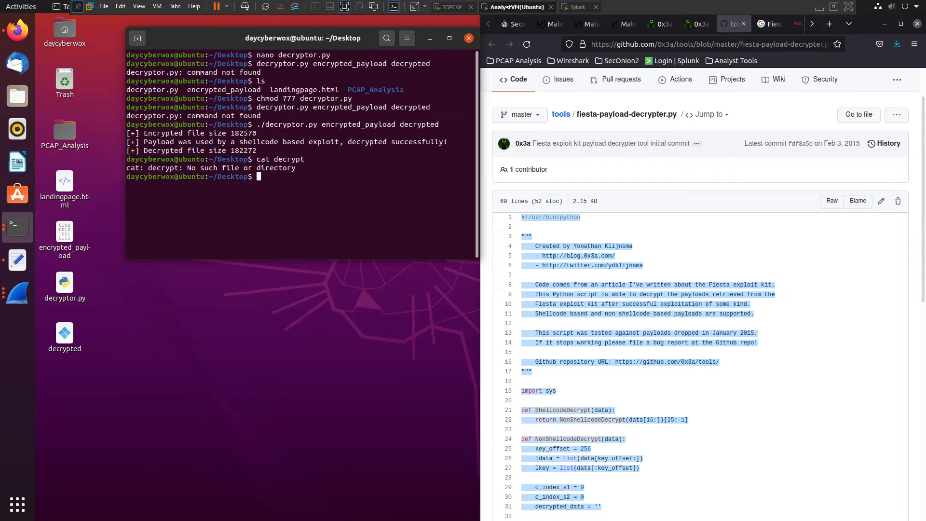
{"action": "key", "text": "Up"}
{"action": "type", "text": "ed"}
{"action": "key", "text": "Return"}
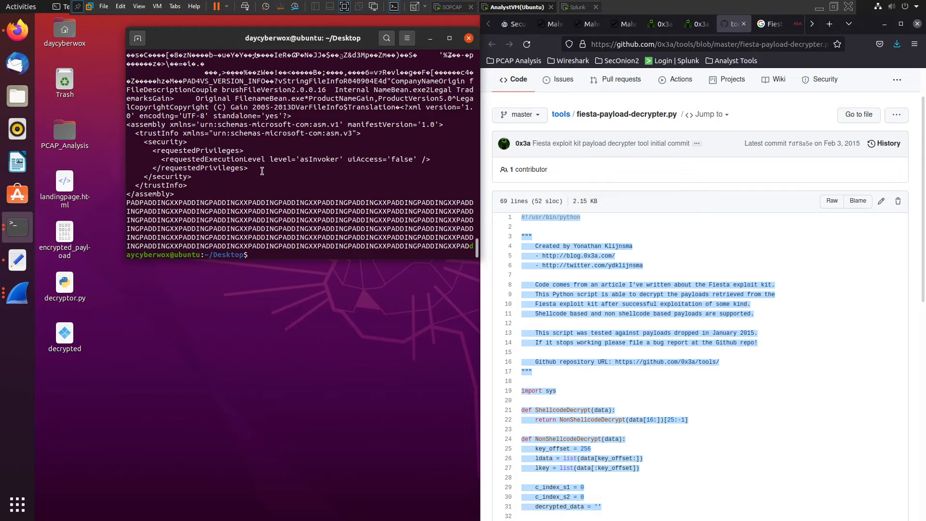
{"action": "scroll", "coordinate": [262, 171], "scroll_direction": "up", "scroll_amount": 10}
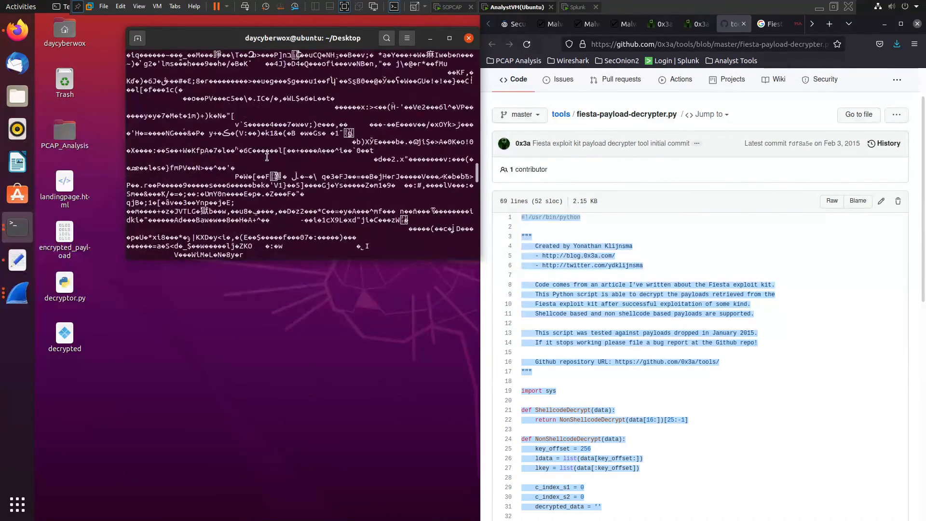
{"action": "scroll", "coordinate": [267, 157], "scroll_direction": "down", "scroll_amount": 8}
{"action": "scroll", "coordinate": [261, 158], "scroll_direction": "down", "scroll_amount": 6}
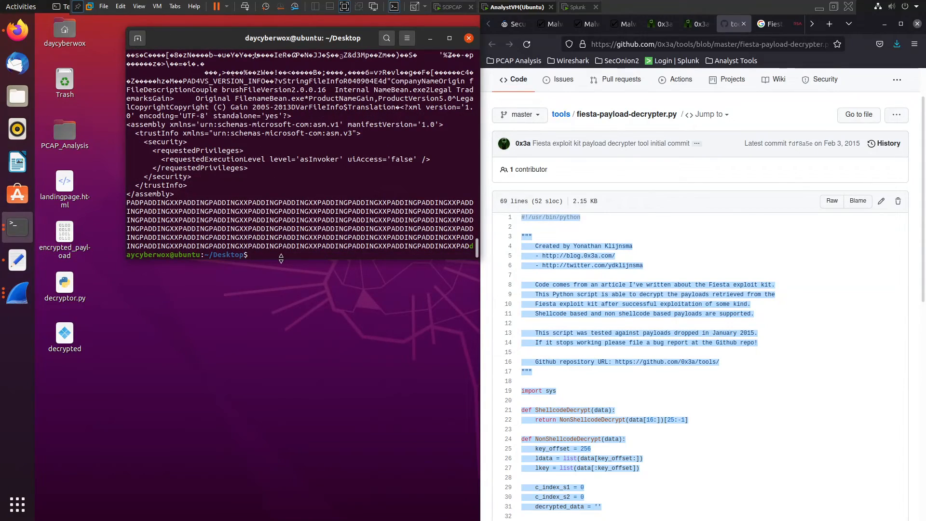
{"action": "mouse_move", "coordinate": [127, 191]}
{"action": "left_mouse_down"}
{"action": "mouse_move", "coordinate": [74, 193]}
{"action": "mouse_move", "coordinate": [131, 193]}
{"action": "left_mouse_up"}
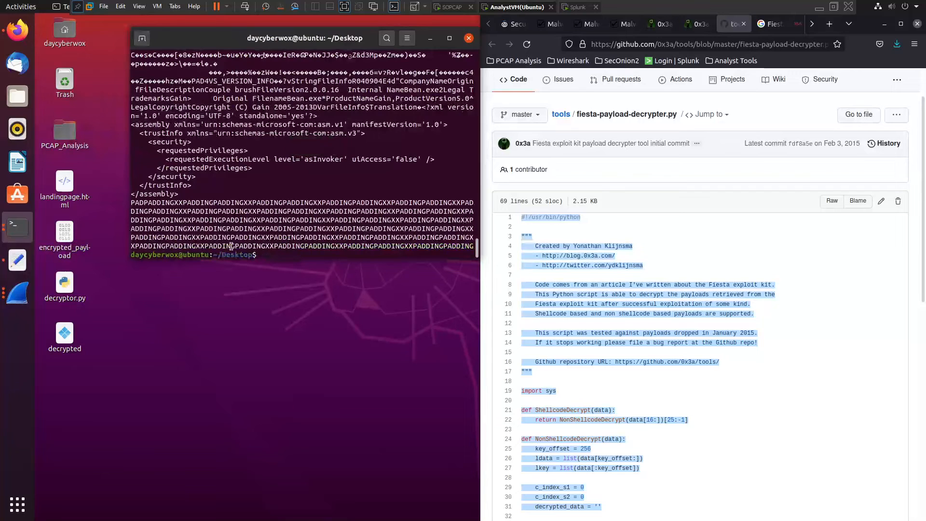
{"action": "type", "text": "ls"}
{"action": "key", "text": "Return"}
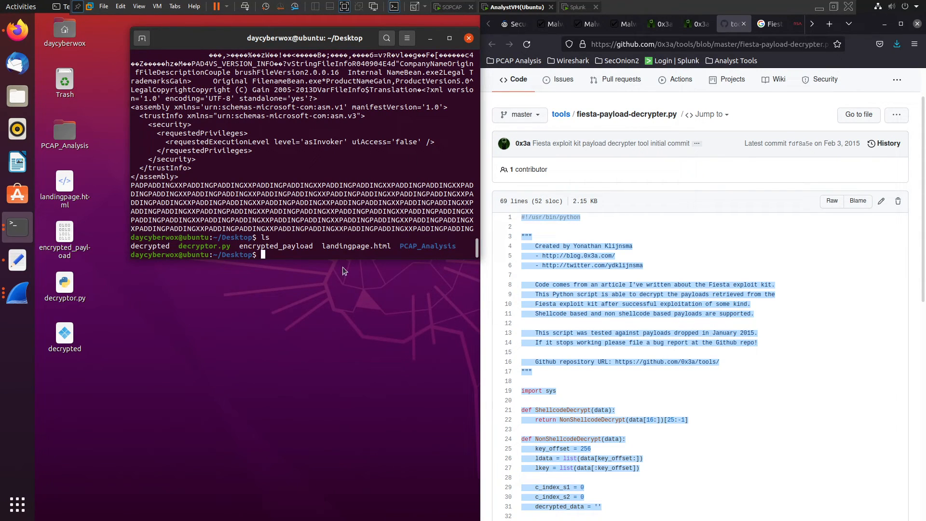
Step: Widen the browser on the exercise's third break point page and open VirusTotal's file upload page in a new tab
{"action": "left_click", "coordinate": [624, 27]}
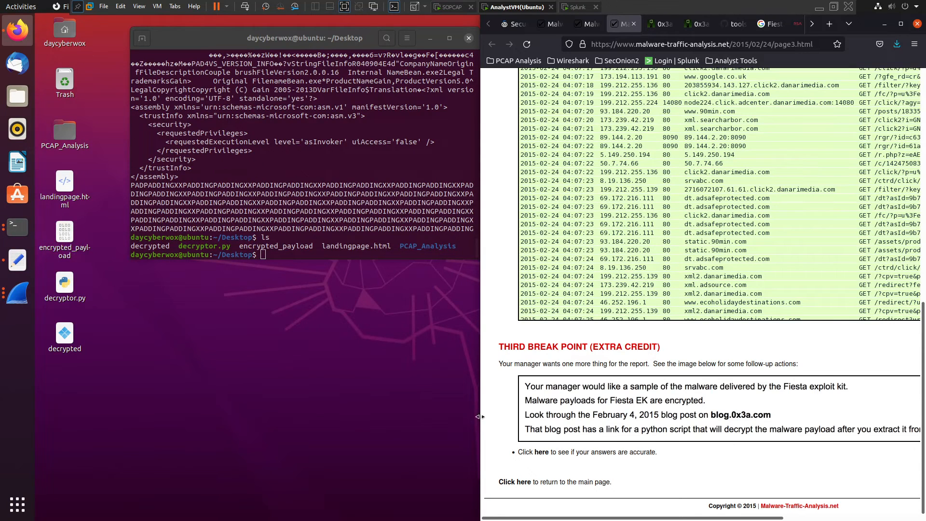
{"action": "left_click_drag", "start_coordinate": [477, 416], "coordinate": [374, 417]}
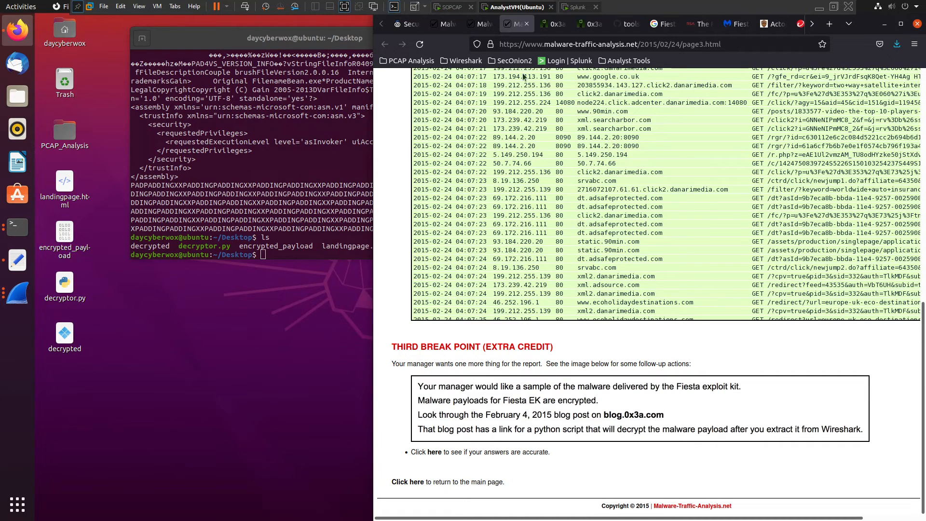
{"action": "right_click", "coordinate": [513, 25]}
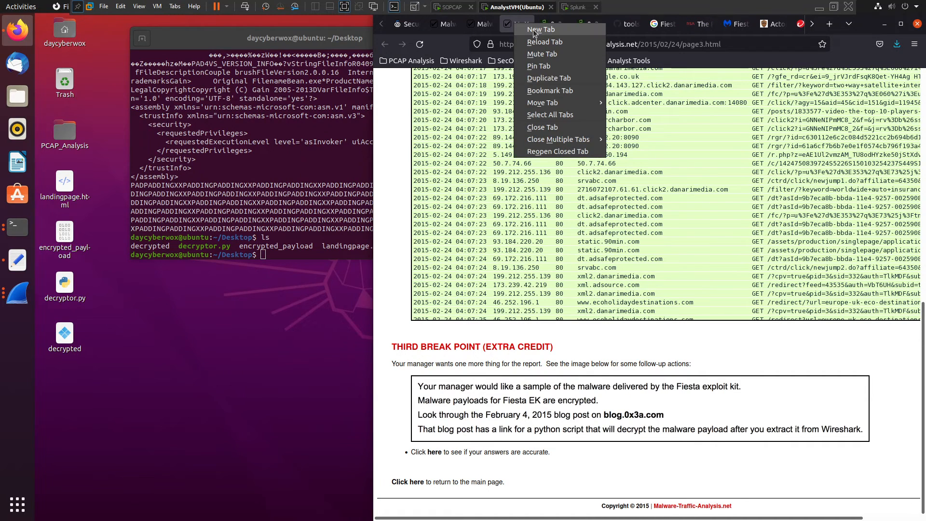
{"action": "left_click", "coordinate": [533, 30]}
{"action": "type", "text": "c"}
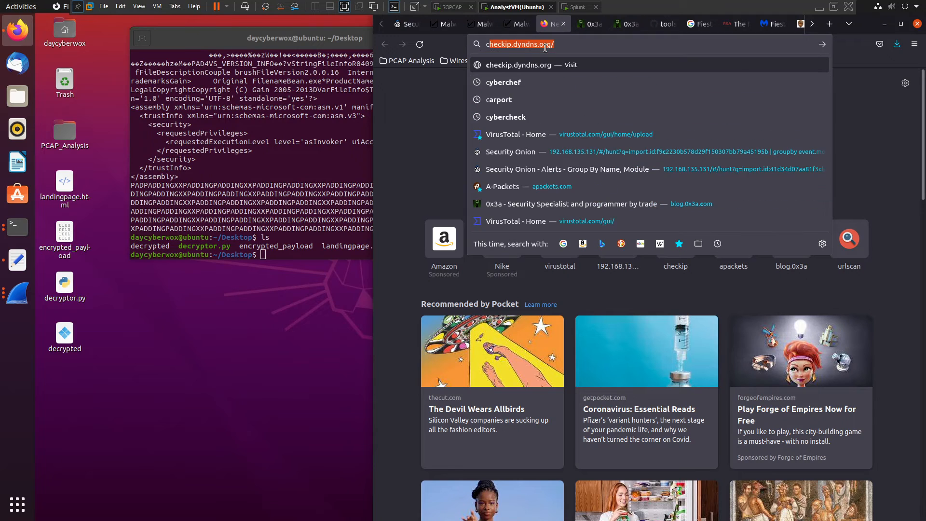
{"action": "key", "text": "BackSpace"}
{"action": "key", "text": "BackSpace"}
{"action": "type", "text": "vi"}
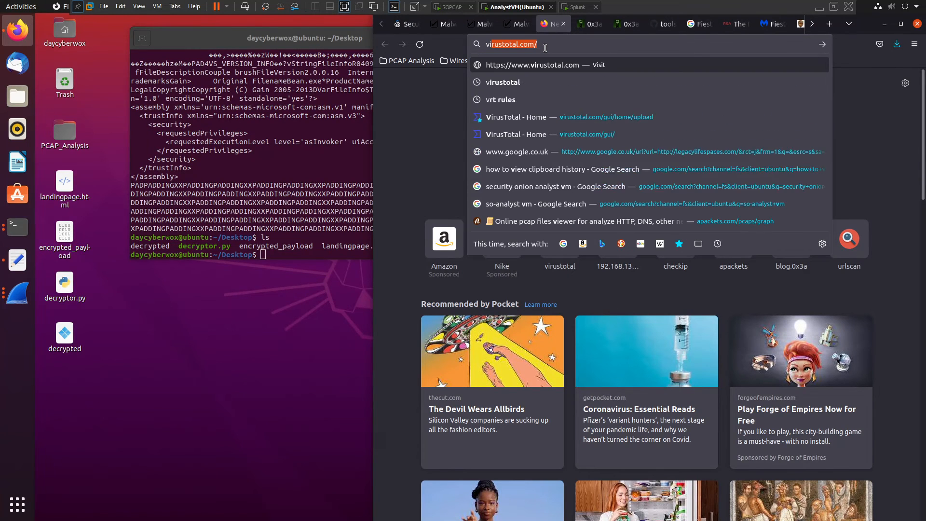
{"action": "key", "text": "Down"}
{"action": "key", "text": "Down"}
{"action": "key", "text": "Down"}
{"action": "key", "text": "Down"}
{"action": "key", "text": "Down"}
{"action": "key", "text": "Down"}
{"action": "key", "text": "Down"}
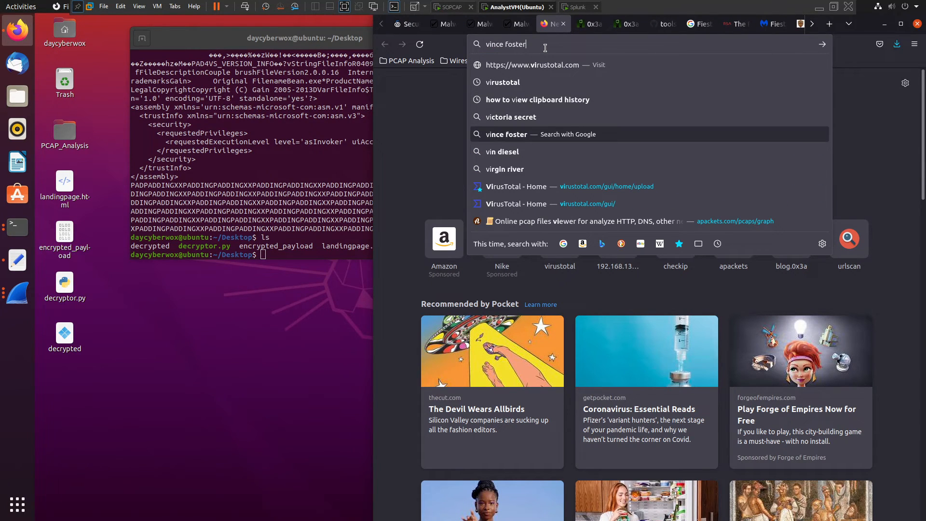
{"action": "key", "text": "Return"}
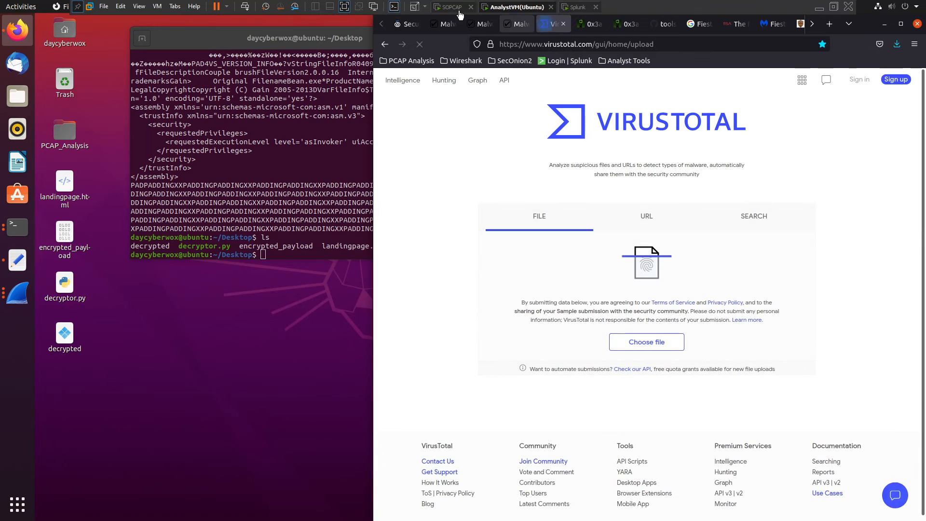
Step: Submit encrypted_payload from the Desktop to VirusTotal and open the details of its report
{"action": "left_click_drag", "start_coordinate": [63, 244], "coordinate": [42, 238]}
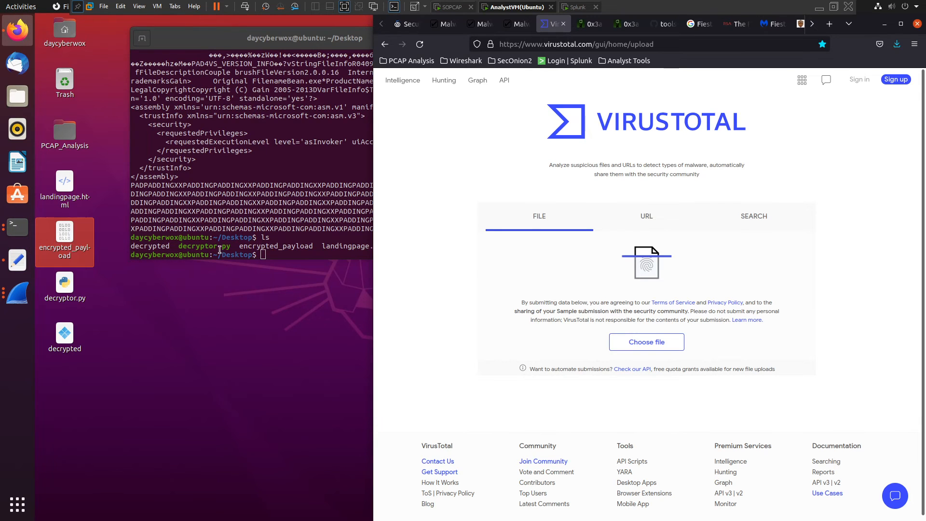
{"action": "left_click", "coordinate": [652, 348]}
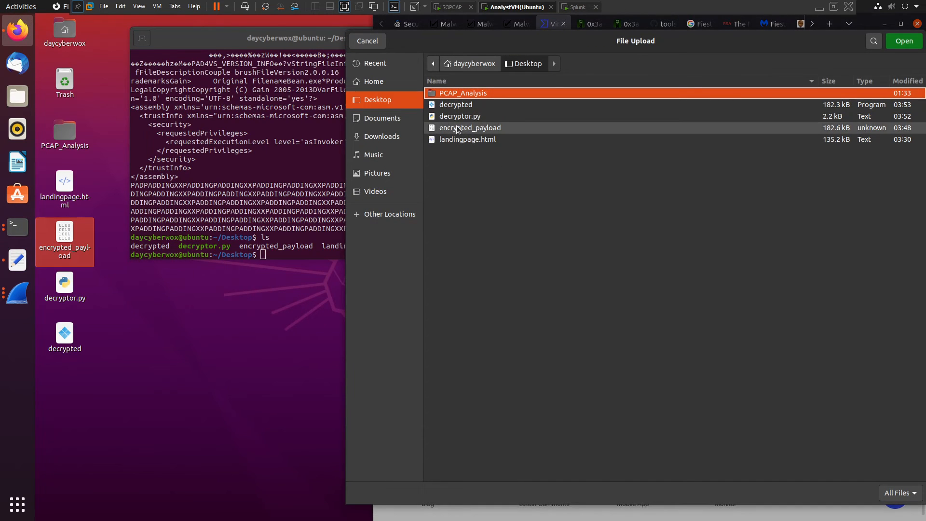
{"action": "double_click", "coordinate": [475, 128]}
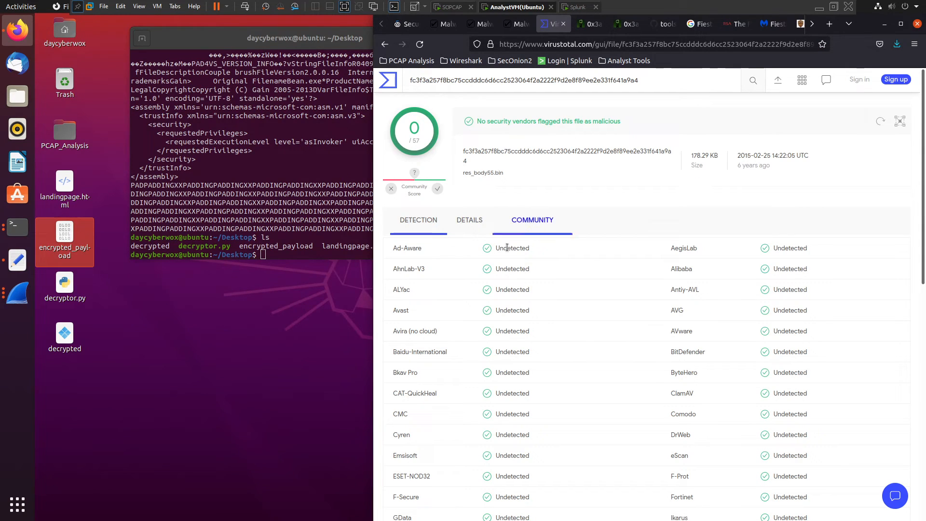
{"action": "left_click", "coordinate": [488, 219]}
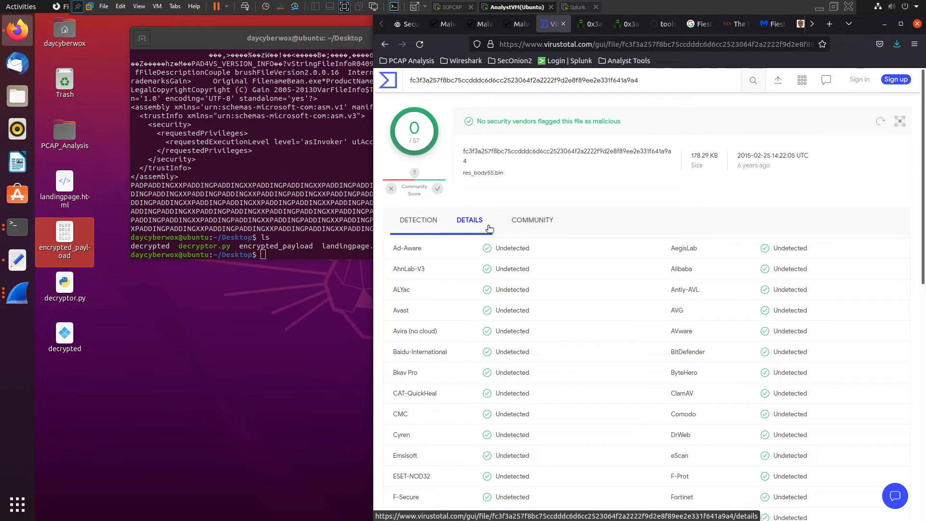
Step: Review the encrypted payload's VirusTotal file details and community comments, and return to its detection results
{"action": "scroll", "coordinate": [579, 386], "scroll_direction": "down", "scroll_amount": 2}
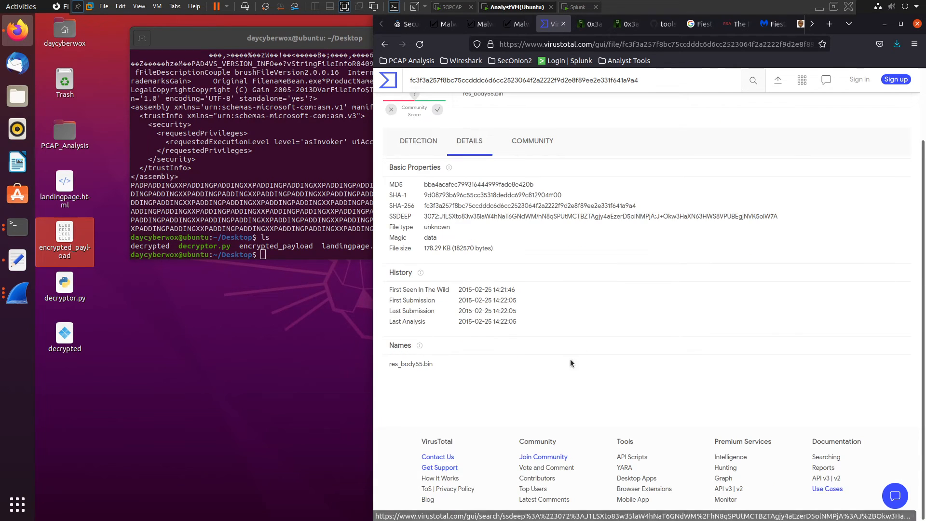
{"action": "scroll", "coordinate": [531, 337], "scroll_direction": "up", "scroll_amount": 2}
{"action": "left_click", "coordinate": [514, 232]}
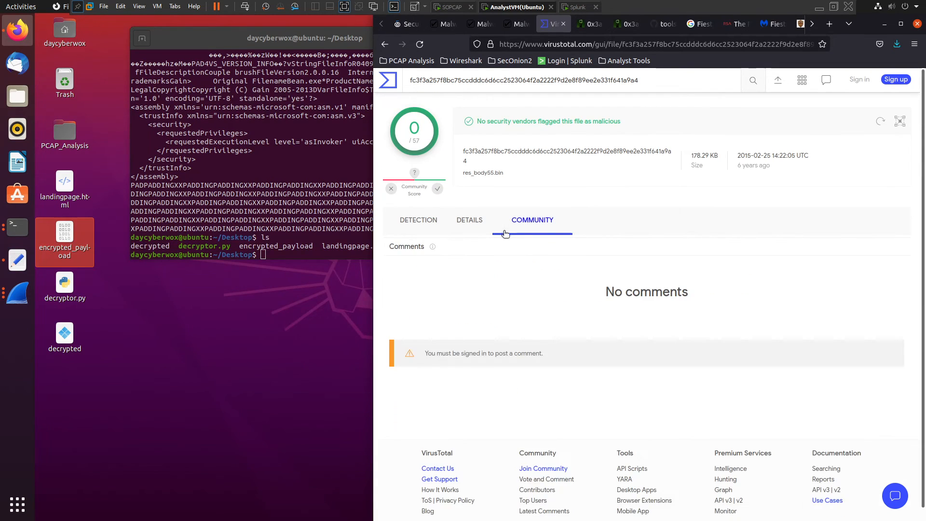
{"action": "left_click", "coordinate": [418, 219]}
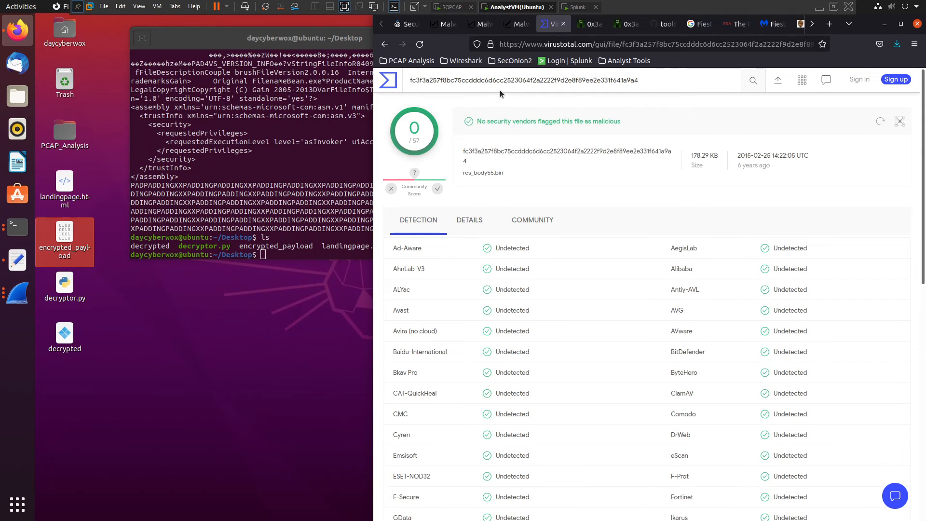
Step: Submit the decrypted file from the Desktop to VirusTotal and look through the vendor detections
{"action": "left_click", "coordinate": [778, 80]}
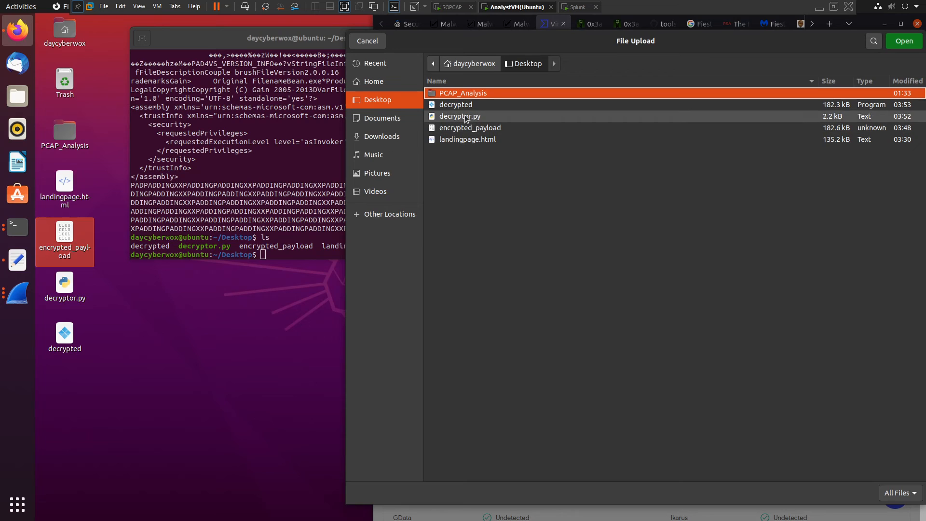
{"action": "double_click", "coordinate": [483, 104]}
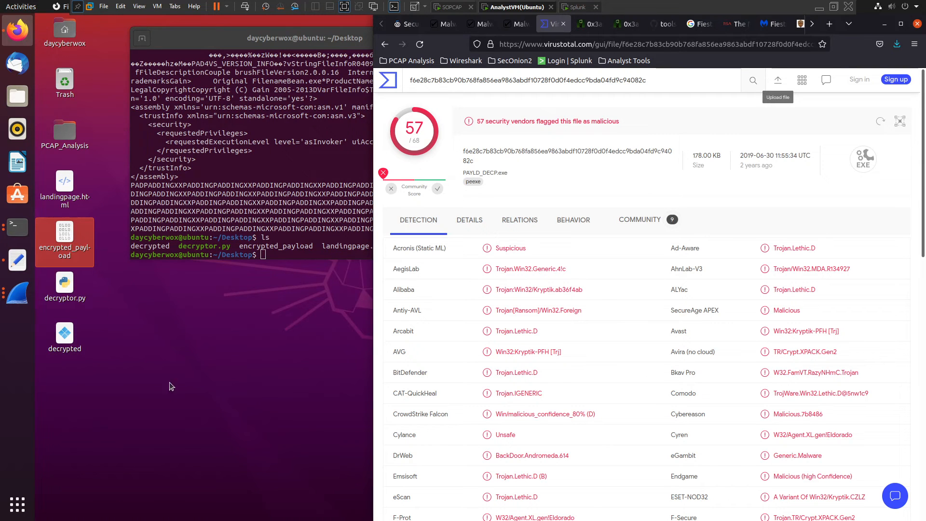
{"action": "scroll", "coordinate": [572, 329], "scroll_direction": "down", "scroll_amount": 10}
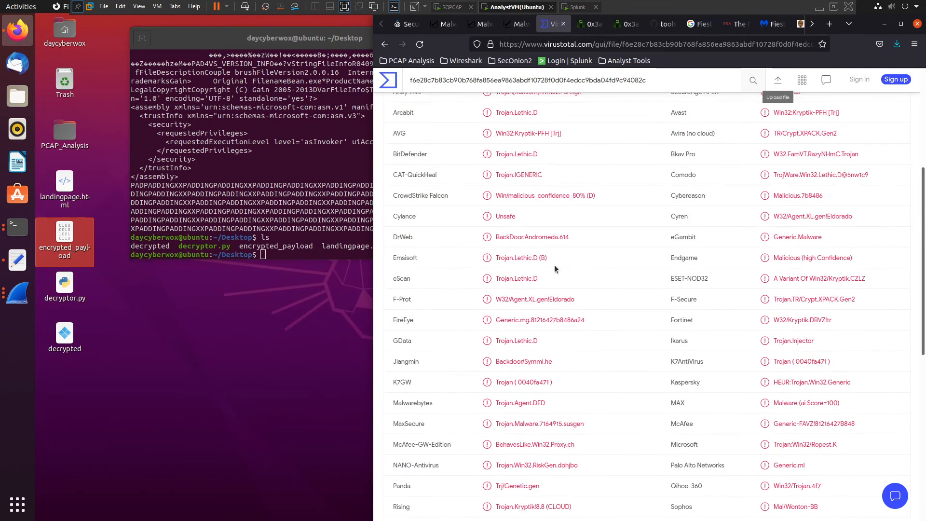
{"action": "scroll", "coordinate": [526, 301], "scroll_direction": "down", "scroll_amount": 2}
{"action": "scroll", "coordinate": [527, 302], "scroll_direction": "up", "scroll_amount": 12}
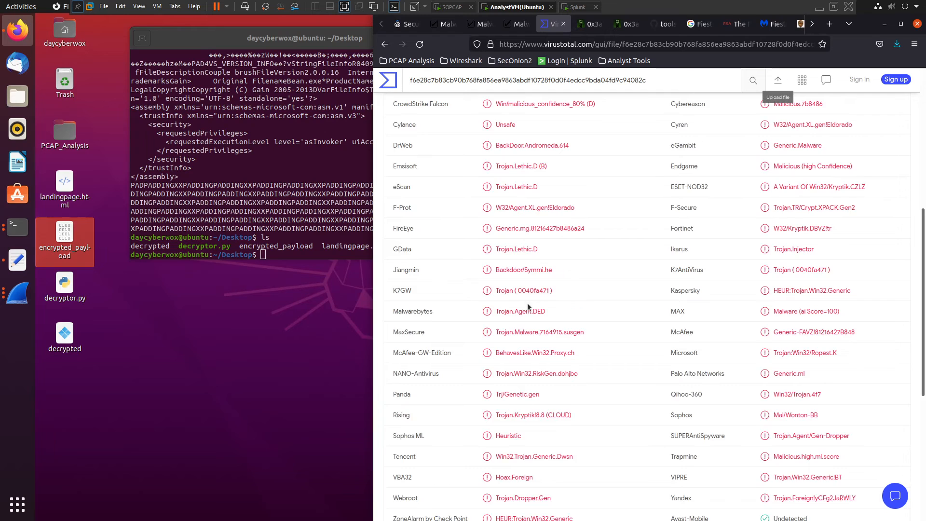
Step: Examine the decrypted file's VirusTotal details and community comments, and return to its detection results
{"action": "left_click", "coordinate": [472, 190]}
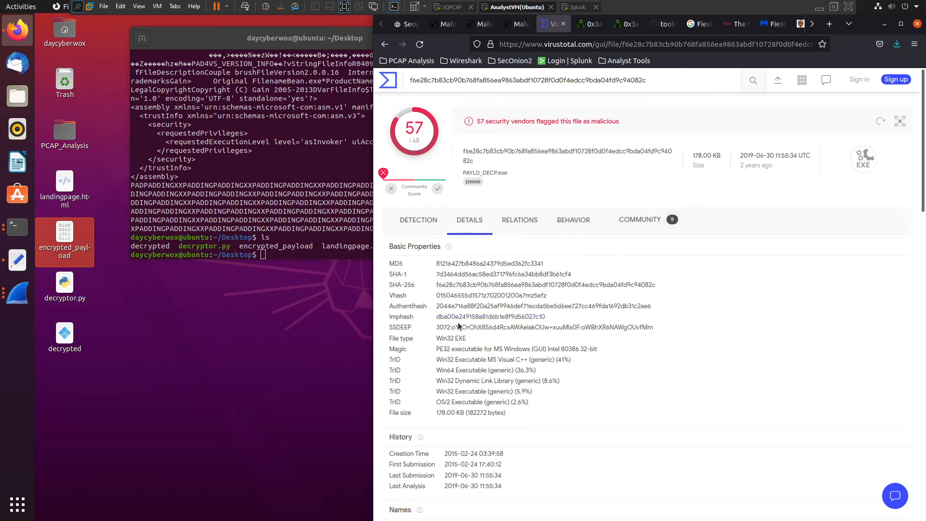
{"action": "scroll", "coordinate": [460, 311], "scroll_direction": "down", "scroll_amount": 15}
{"action": "scroll", "coordinate": [468, 289], "scroll_direction": "down", "scroll_amount": 5}
{"action": "scroll", "coordinate": [459, 323], "scroll_direction": "up", "scroll_amount": 20}
{"action": "left_click", "coordinate": [634, 221]}
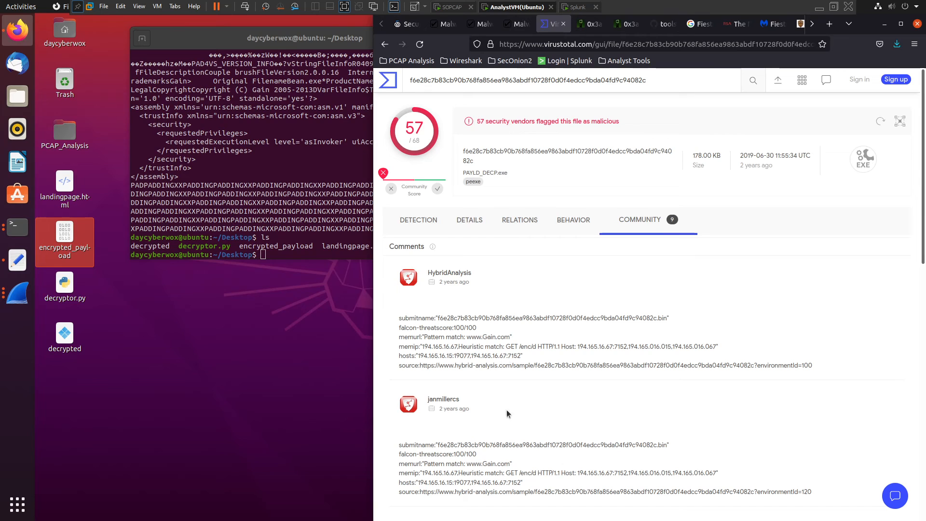
{"action": "left_click", "coordinate": [463, 223]}
{"action": "left_click", "coordinate": [414, 223]}
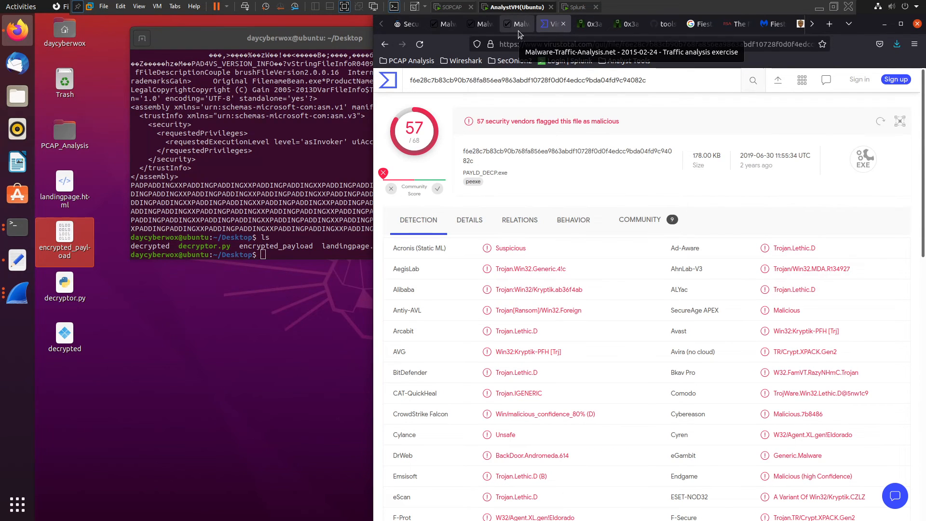
Step: Bring up the analysis notes and open the answer check page for the exercise's third break point
{"action": "left_click", "coordinate": [17, 260]}
{"action": "left_click_drag", "start_coordinate": [692, 289], "coordinate": [419, 213]}
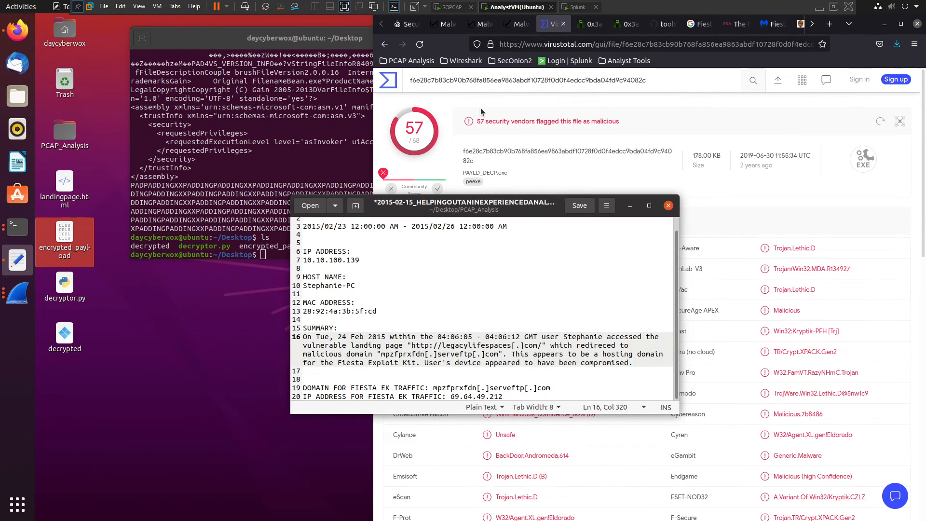
{"action": "left_click", "coordinate": [515, 23]}
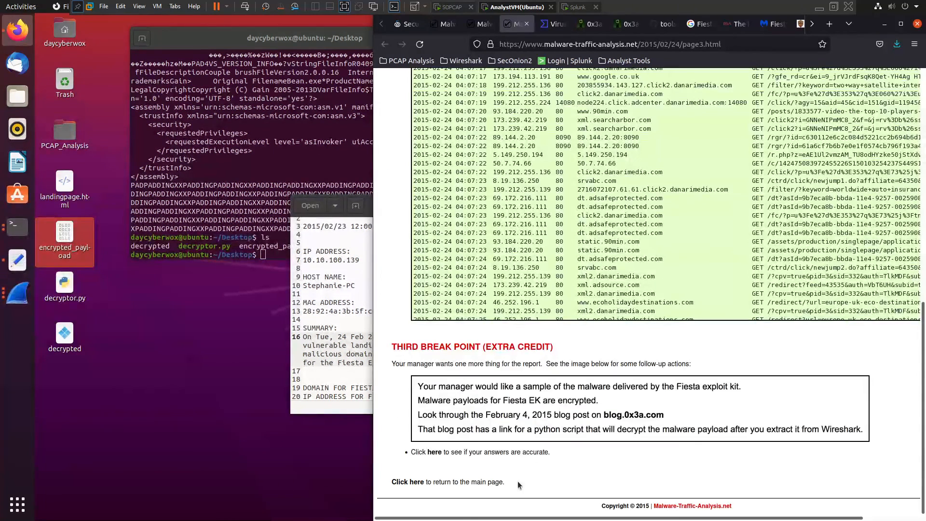
{"action": "left_click", "coordinate": [434, 452]}
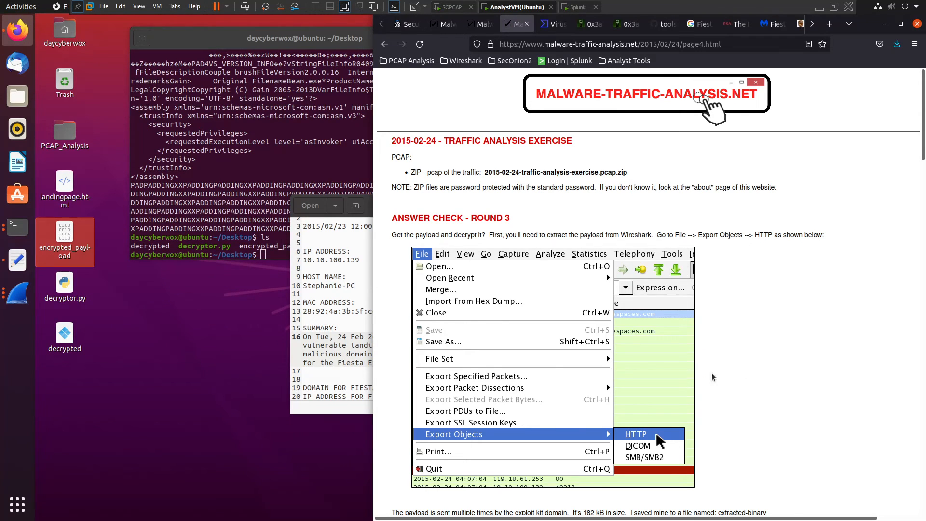
Step: Read the Round 3 answer check through to the Final Notes, widening the browser to show the full text
{"action": "scroll", "coordinate": [711, 378], "scroll_direction": "down", "scroll_amount": 5}
{"action": "scroll", "coordinate": [643, 204], "scroll_direction": "down", "scroll_amount": 1}
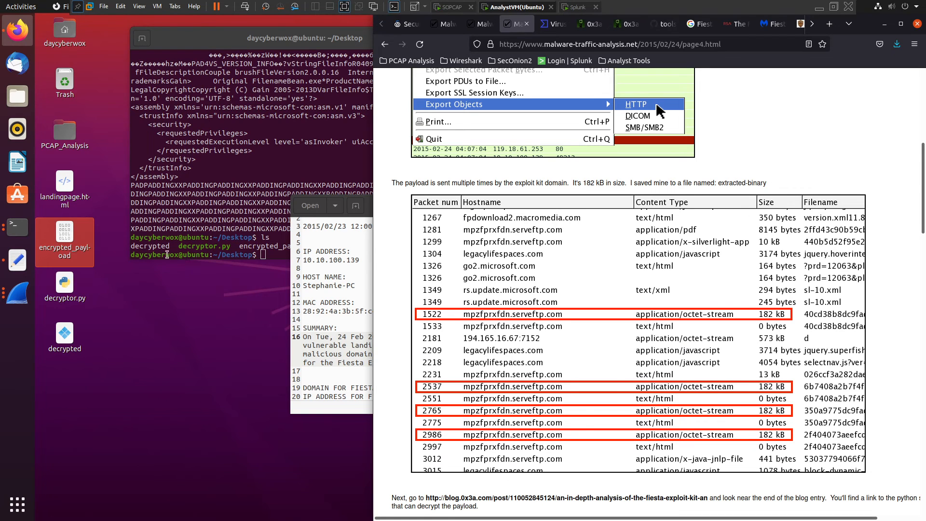
{"action": "left_click", "coordinate": [99, 252]}
{"action": "scroll", "coordinate": [622, 323], "scroll_direction": "down", "scroll_amount": 6}
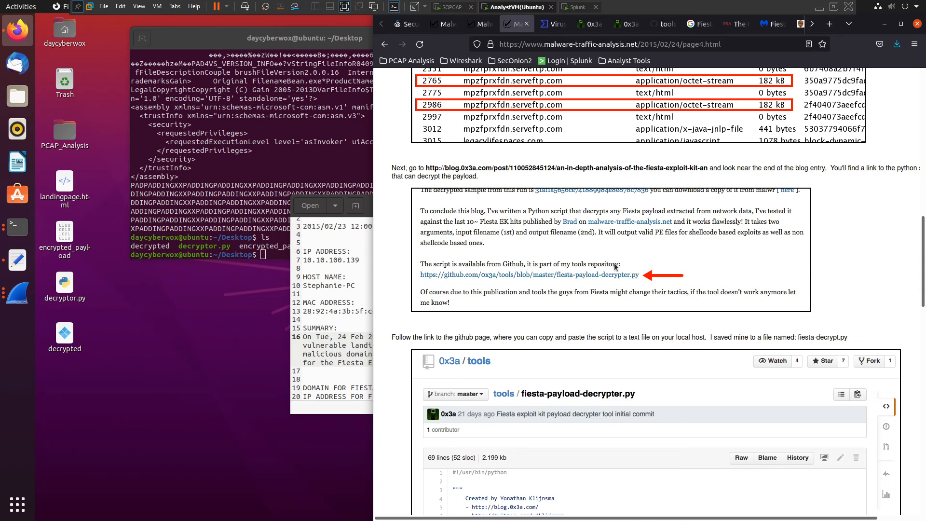
{"action": "scroll", "coordinate": [561, 275], "scroll_direction": "down", "scroll_amount": 8}
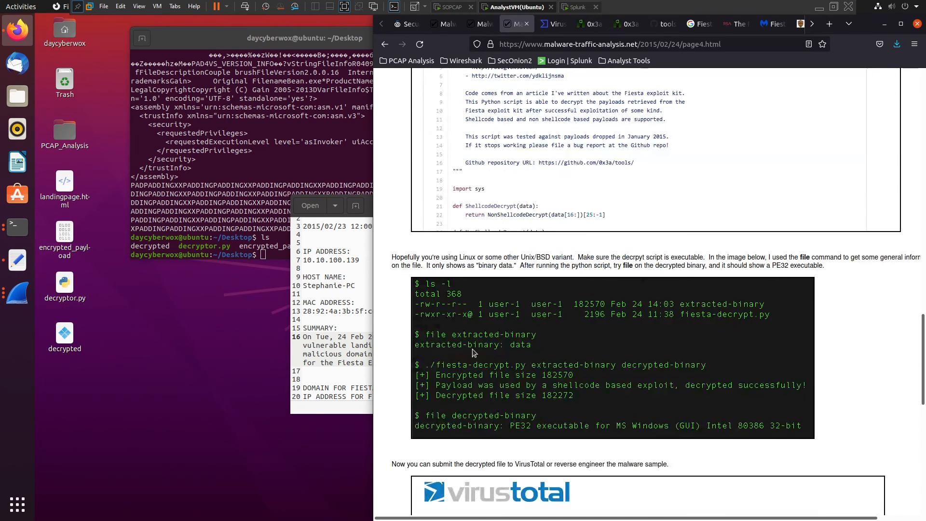
{"action": "scroll", "coordinate": [525, 373], "scroll_direction": "down", "scroll_amount": 3}
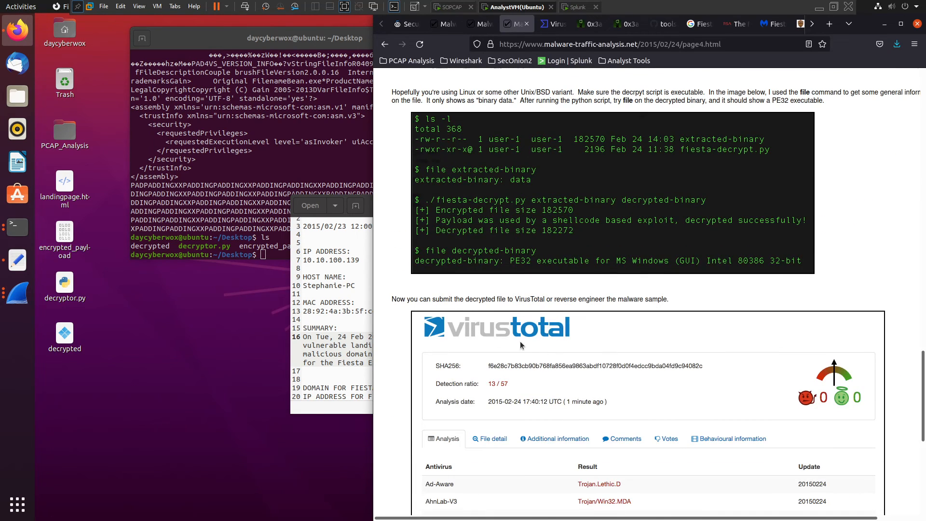
{"action": "scroll", "coordinate": [531, 314], "scroll_direction": "down", "scroll_amount": 3}
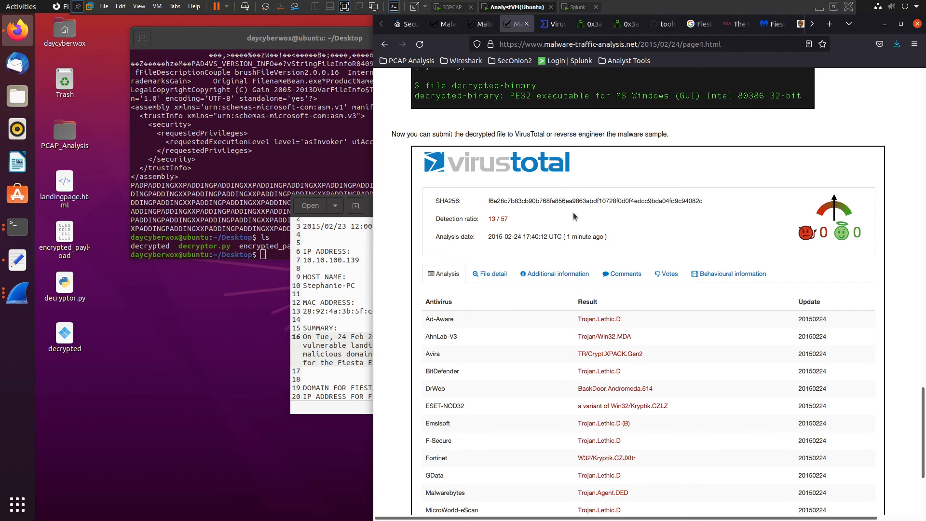
{"action": "scroll", "coordinate": [635, 222], "scroll_direction": "down", "scroll_amount": 3}
{"action": "right_click", "coordinate": [597, 334]}
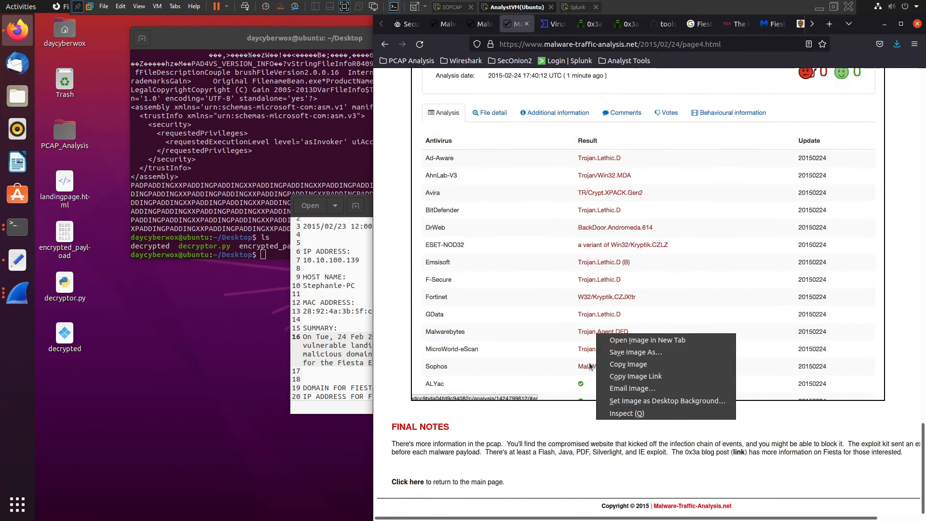
{"action": "left_click", "coordinate": [515, 437]}
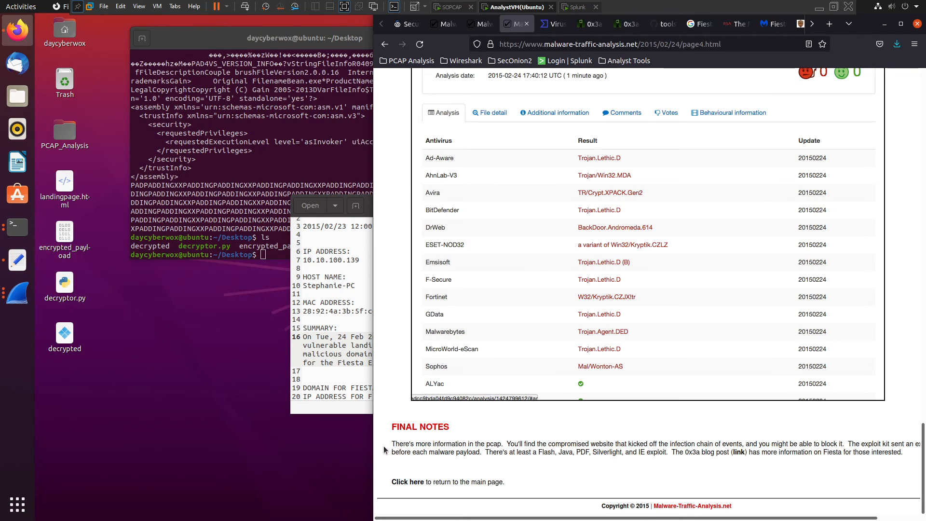
{"action": "left_click_drag", "start_coordinate": [374, 448], "coordinate": [336, 449]}
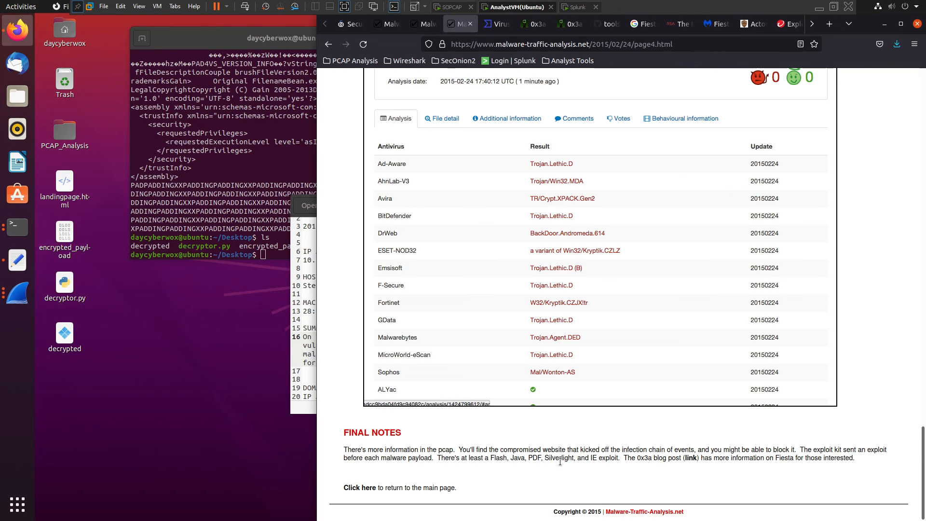
Step: Bring up Wireshark's HTTP object list, select the Shockwave Flash object, minimize the capture window and place the list above the Final Notes
{"action": "left_click", "coordinate": [18, 296]}
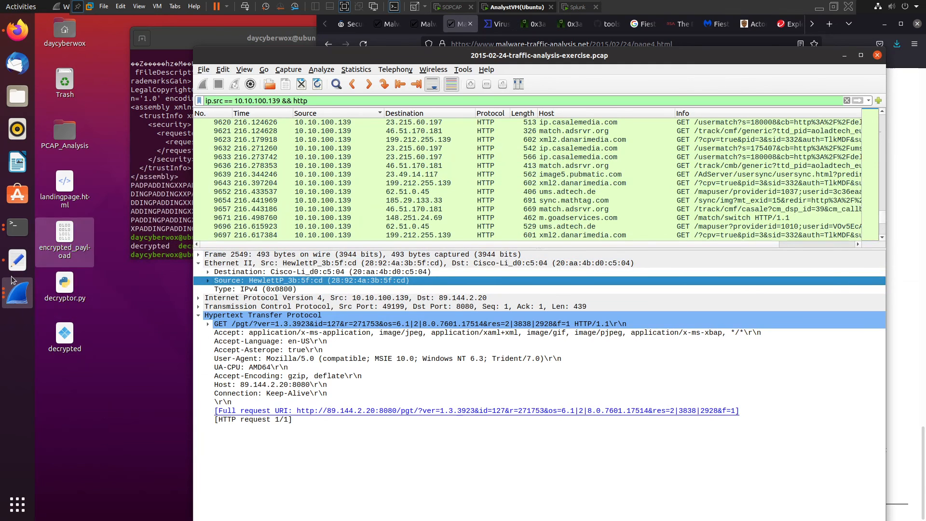
{"action": "left_click", "coordinate": [18, 293]}
{"action": "left_click", "coordinate": [65, 289]}
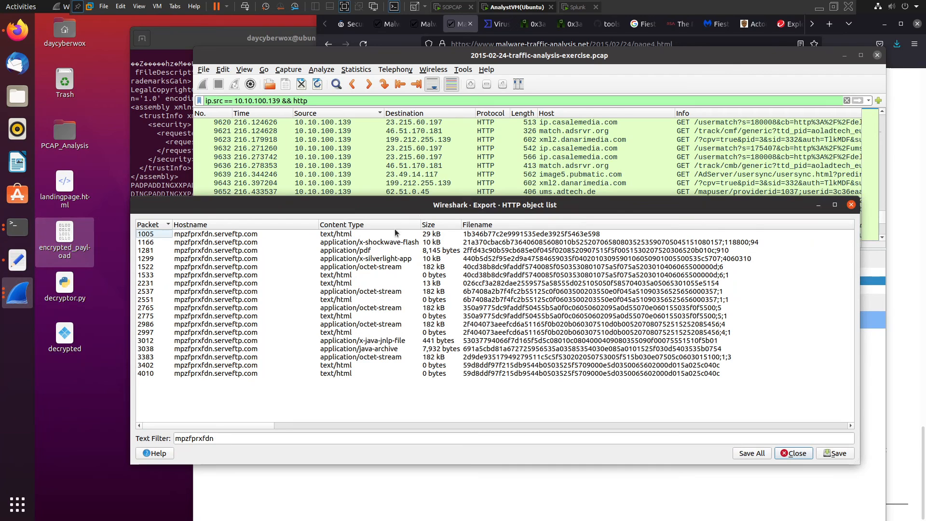
{"action": "left_click", "coordinate": [367, 242]}
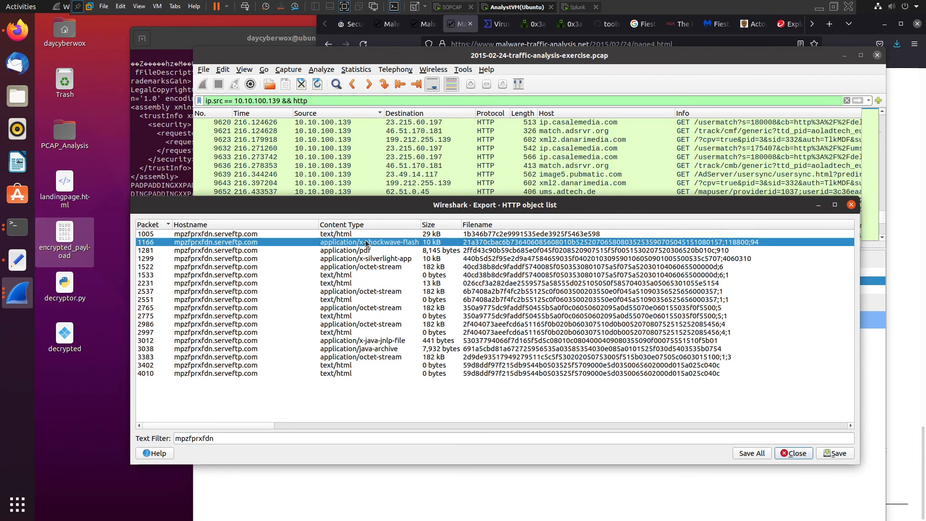
{"action": "left_click", "coordinate": [844, 56]}
{"action": "left_click_drag", "start_coordinate": [606, 208], "coordinate": [618, 117]}
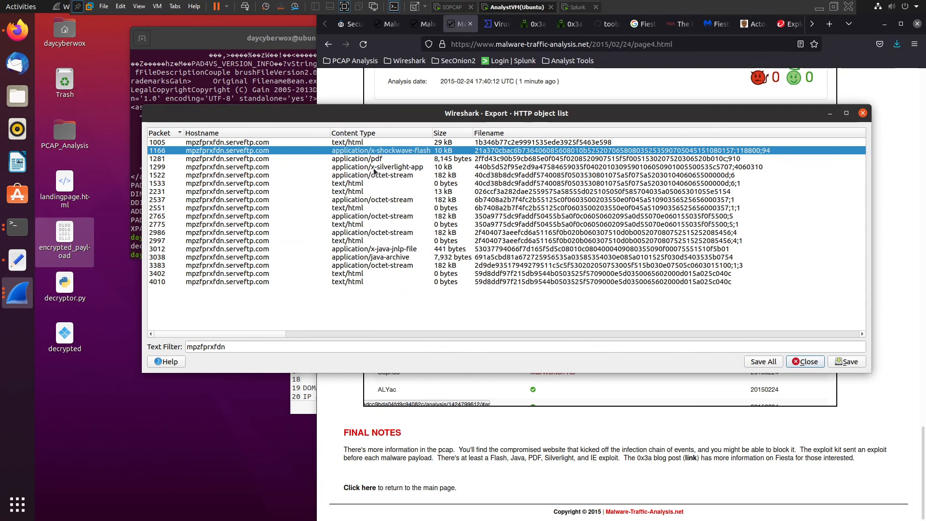
Step: Check the Java, PDF and Silverlight objects in the HTTP object list against the Final Notes, and minimize the list
{"action": "left_click", "coordinate": [413, 249]}
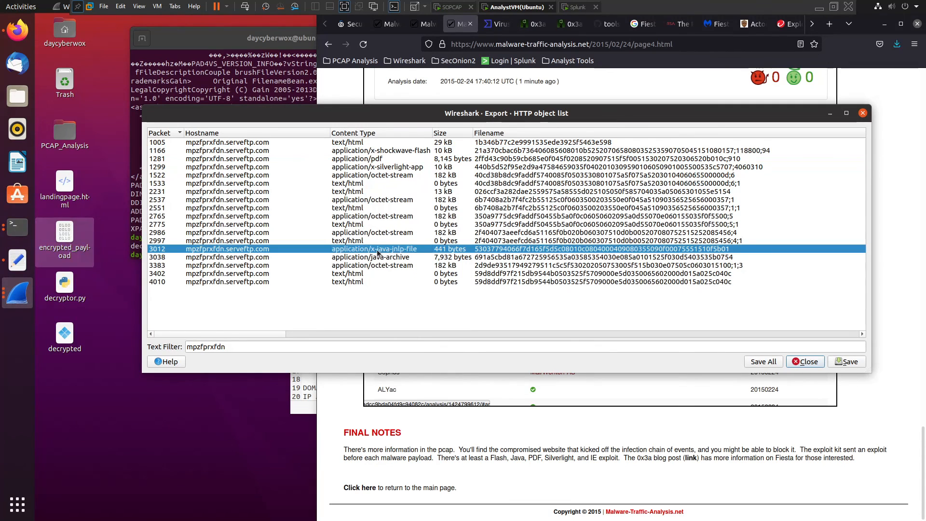
{"action": "left_click", "coordinate": [401, 258]}
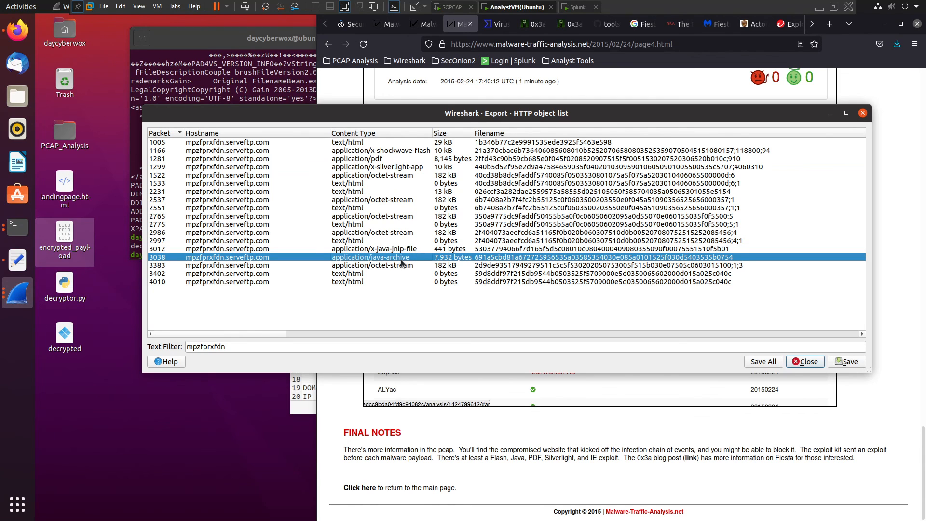
{"action": "left_click", "coordinate": [377, 161]}
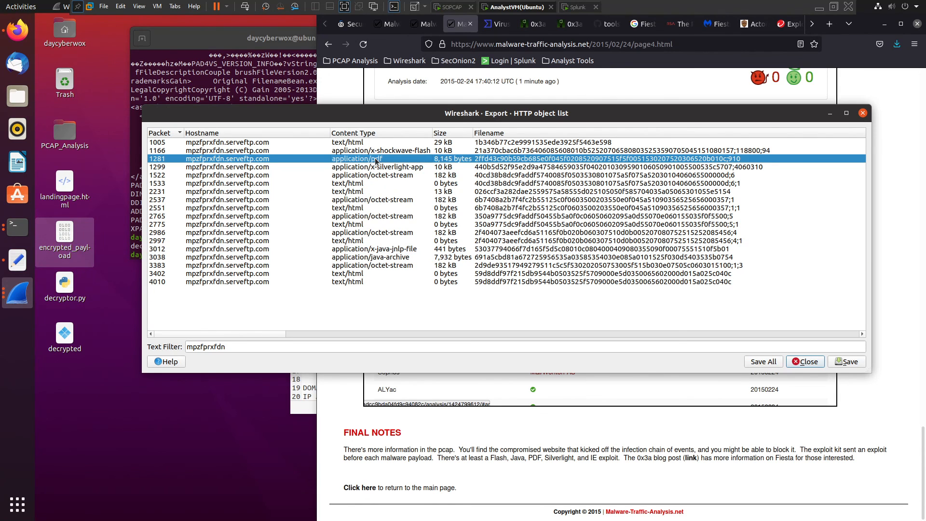
{"action": "left_click", "coordinate": [392, 167]}
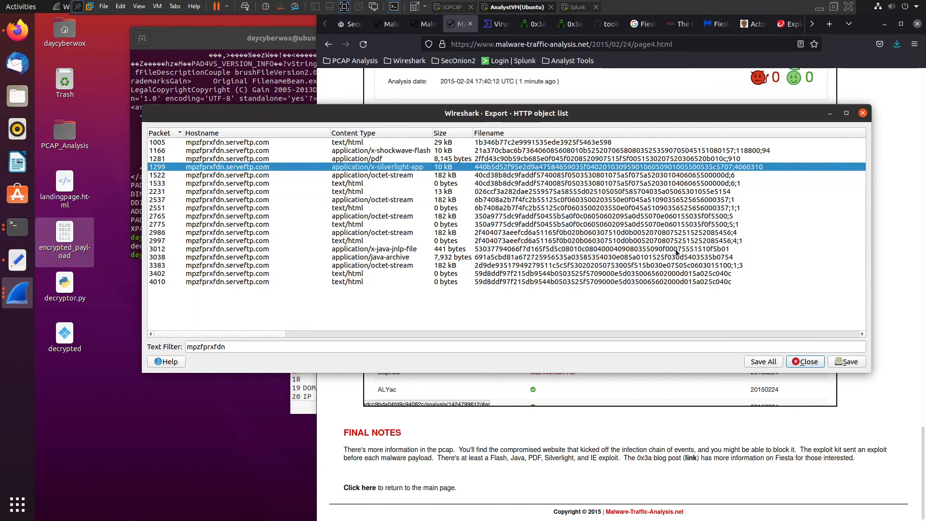
{"action": "left_click", "coordinate": [830, 113]}
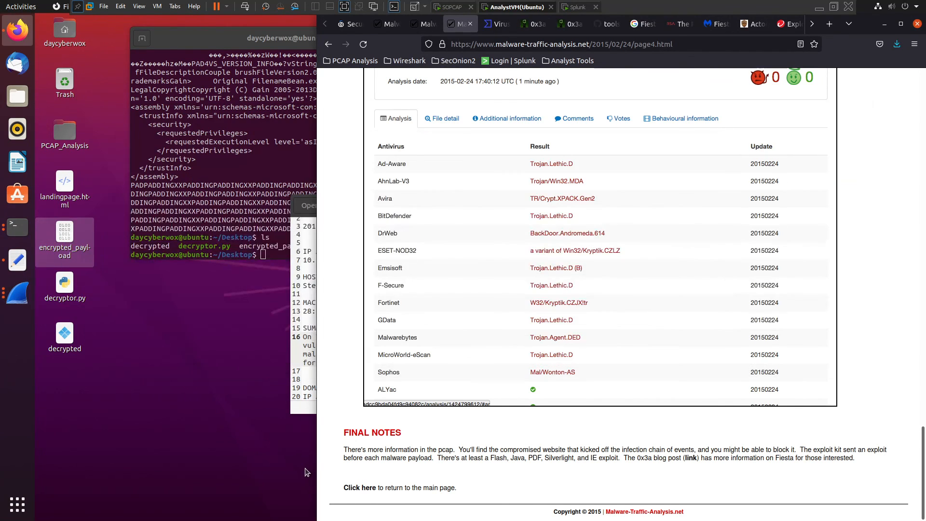
Step: Glance at the analysis notes, minimize them, and expand the browser with the answer page to fill the desktop
{"action": "left_click_drag", "start_coordinate": [312, 459], "coordinate": [396, 459]}
{"action": "left_click", "coordinate": [344, 372]}
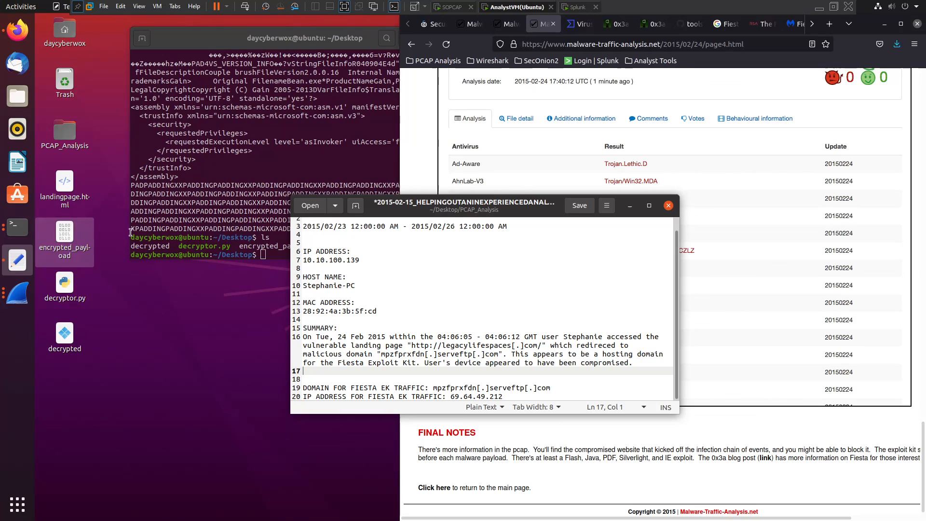
{"action": "left_click", "coordinate": [630, 206]}
{"action": "left_click_drag", "start_coordinate": [400, 251], "coordinate": [34, 227]}
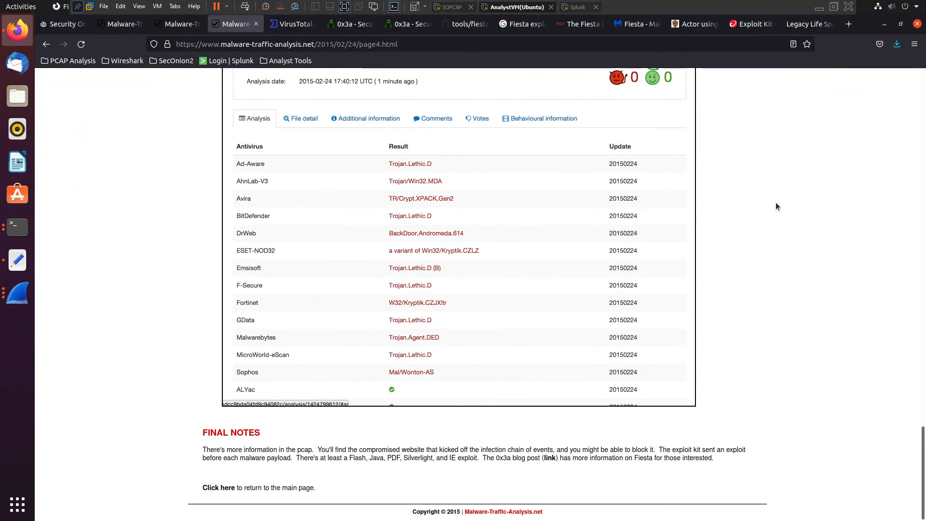